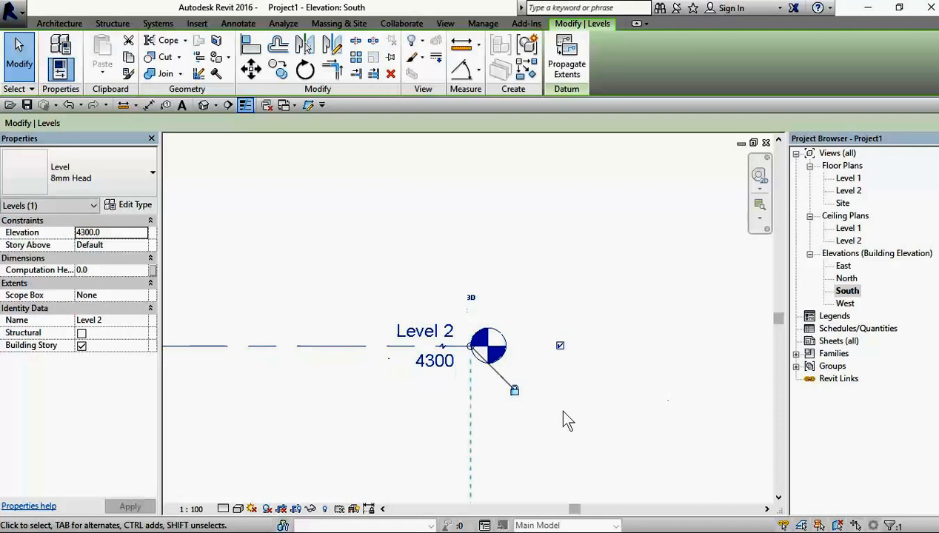
Step: Set the elevation of Level 2 to 4 m in the South elevation
{"action": "scroll", "coordinate": [508, 409], "scroll_direction": "up", "scroll_amount": 4}
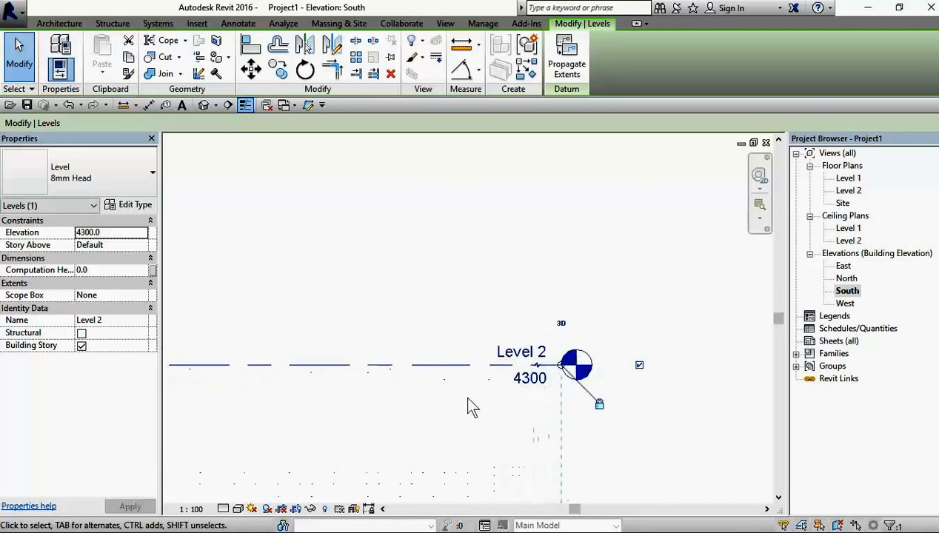
{"action": "scroll", "coordinate": [504, 307], "scroll_direction": "down", "scroll_amount": 2}
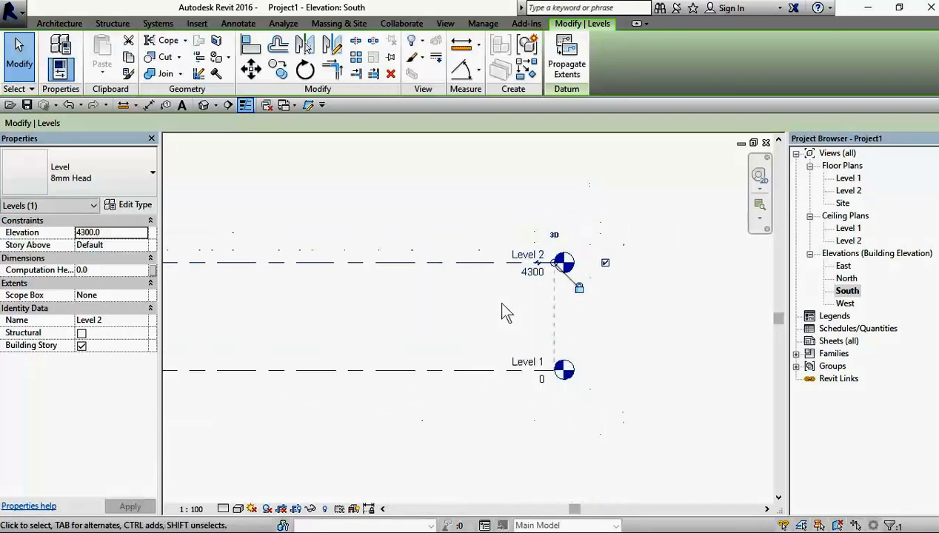
{"action": "scroll", "coordinate": [519, 288], "scroll_direction": "up", "scroll_amount": 3}
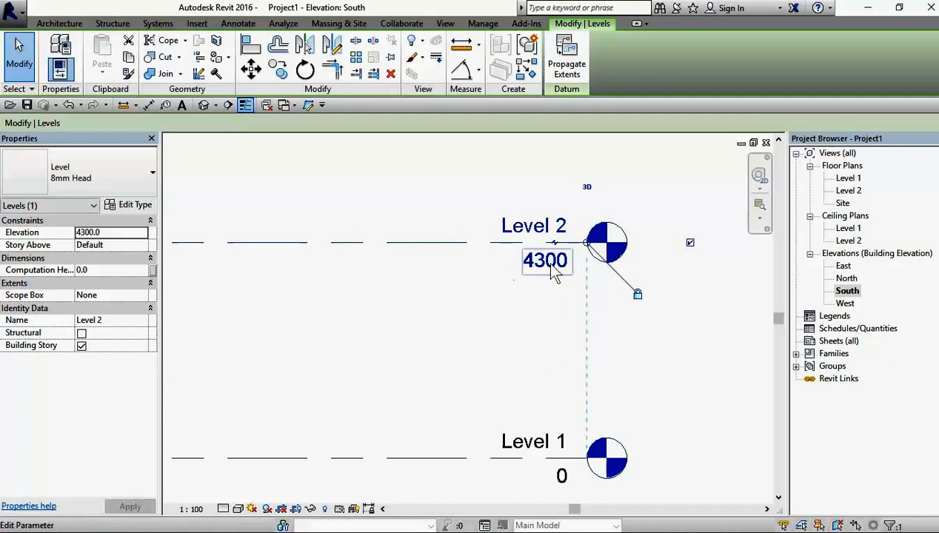
{"action": "left_click", "coordinate": [545, 268]}
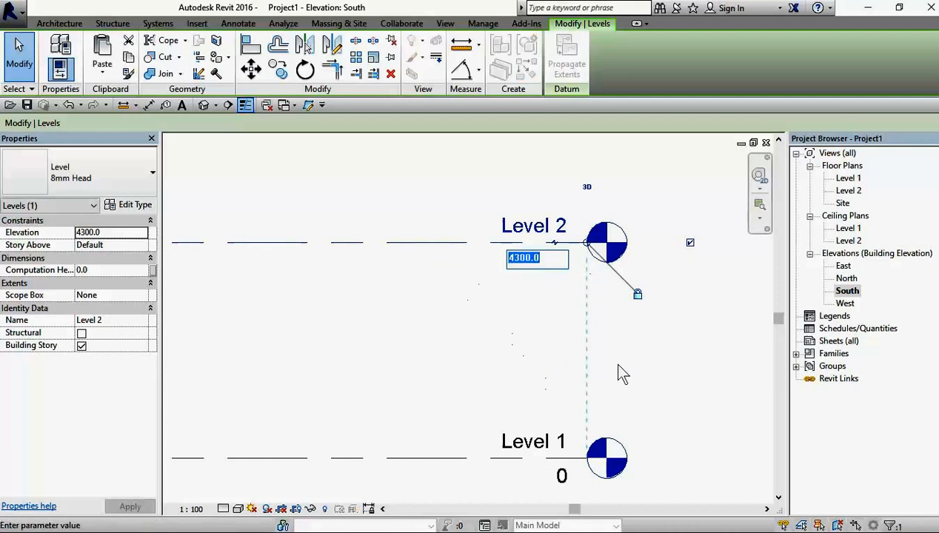
{"action": "type", "text": "4m"}
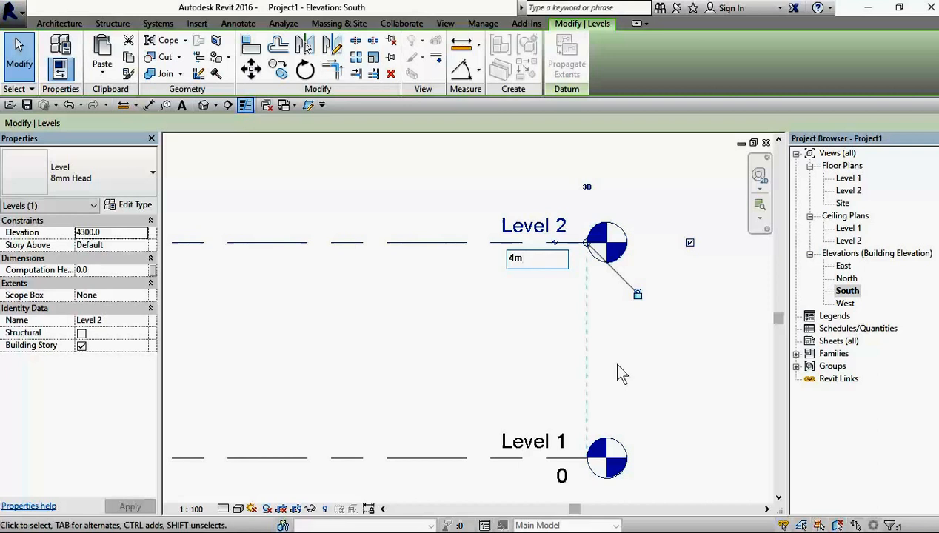
{"action": "key", "text": "Return"}
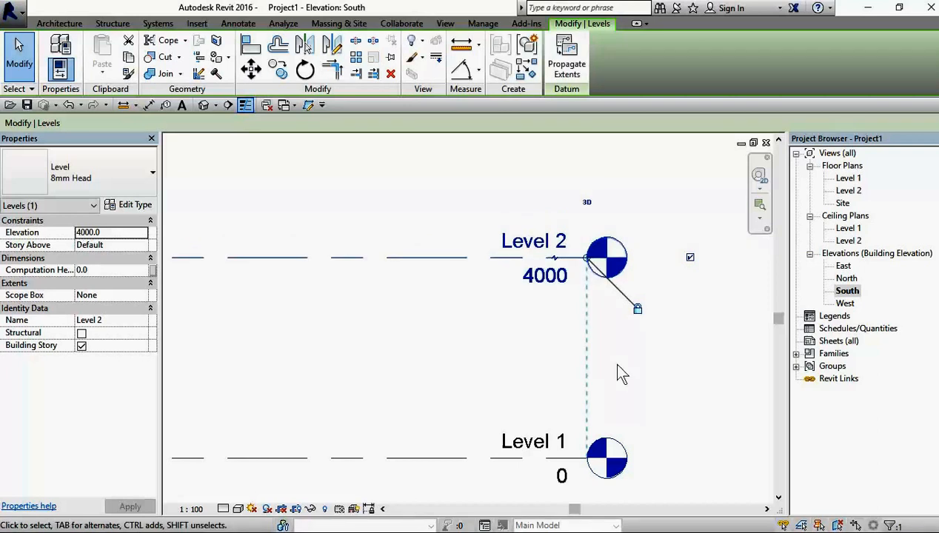
Step: Set the elevation of Level 2 to 4.3 m and deselect the level
{"action": "left_click", "coordinate": [552, 282]}
{"action": "type", "text": "4.3m"}
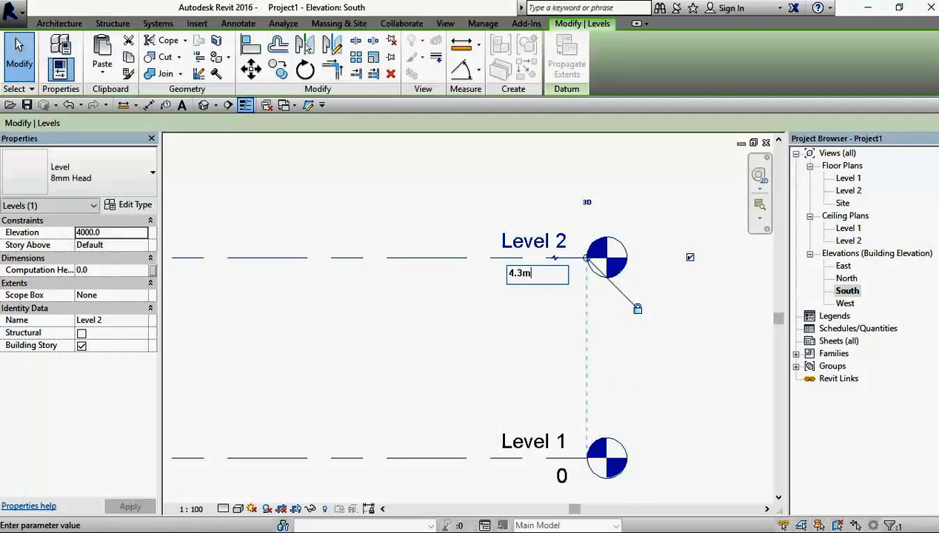
{"action": "key", "text": "Return"}
{"action": "scroll", "coordinate": [574, 311], "scroll_direction": "down", "scroll_amount": 4}
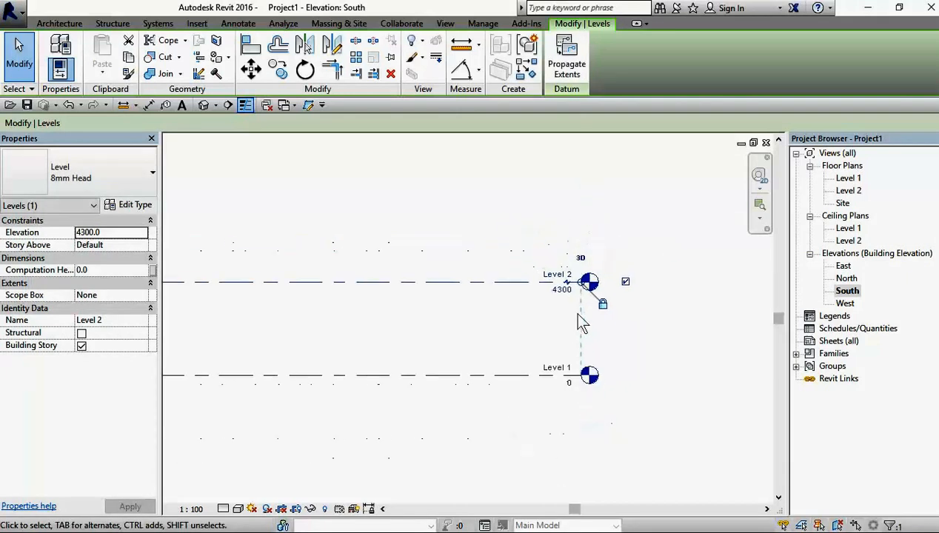
{"action": "middle_click_drag", "start_coordinate": [234, 330], "coordinate": [366, 340]}
{"action": "middle_click_drag", "start_coordinate": [621, 344], "coordinate": [582, 346]}
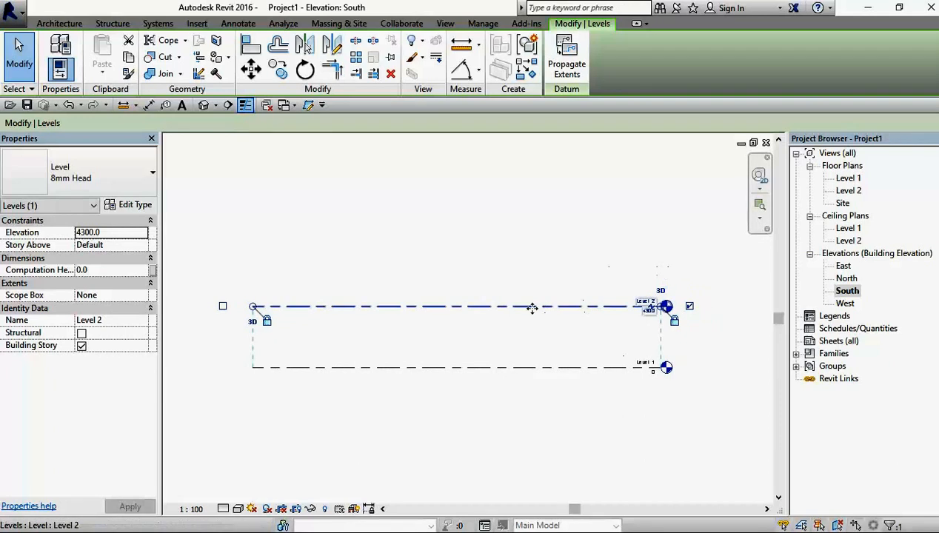
{"action": "scroll", "coordinate": [655, 311], "scroll_direction": "up", "scroll_amount": 1}
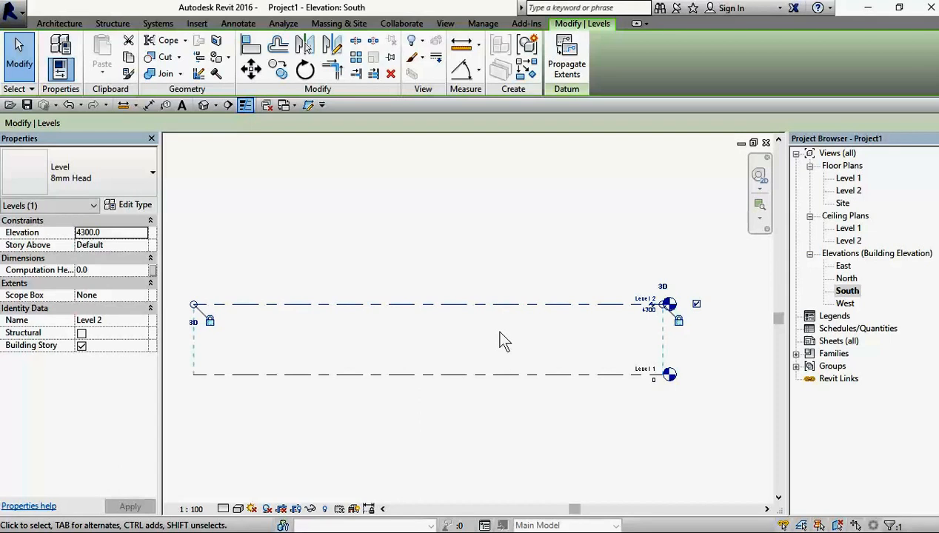
{"action": "left_click", "coordinate": [520, 330]}
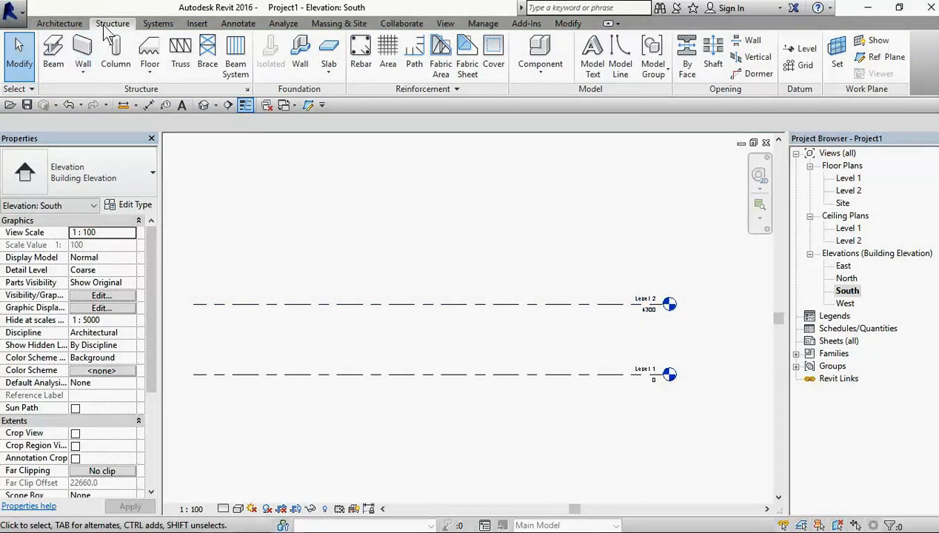
Step: Draw a level line 4300 mm above Level 2, aligned with both ends of the existing levels, and undo it
{"action": "left_click", "coordinate": [798, 58]}
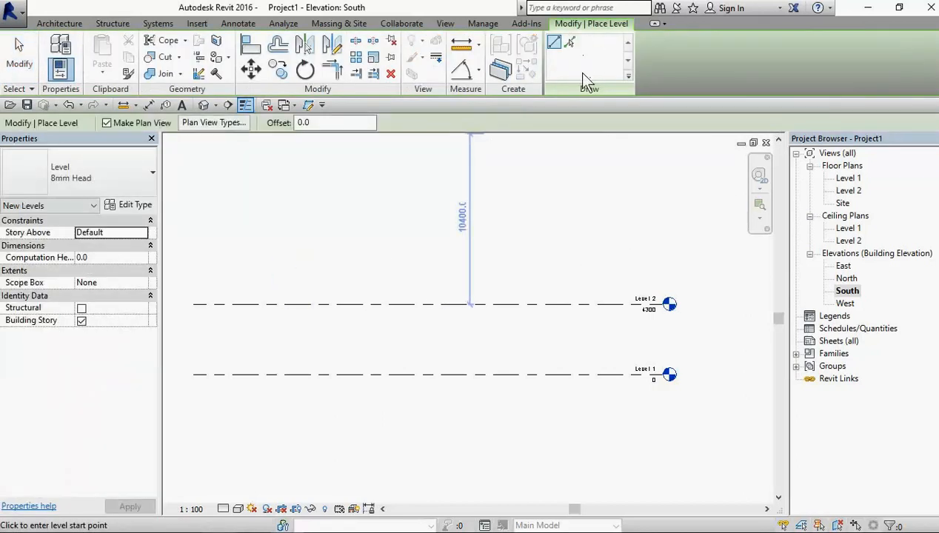
{"action": "scroll", "coordinate": [430, 237], "scroll_direction": "down", "scroll_amount": 4}
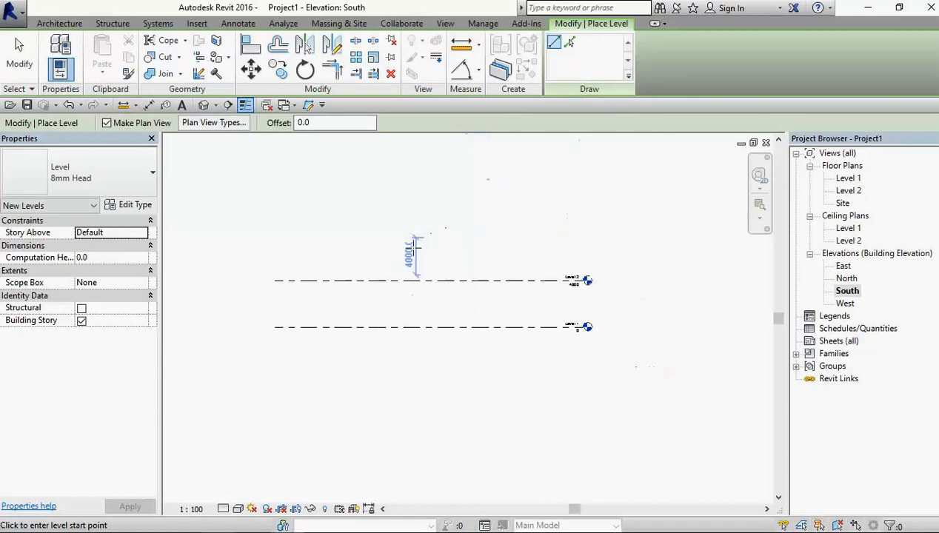
{"action": "scroll", "coordinate": [268, 287], "scroll_direction": "up", "scroll_amount": 3}
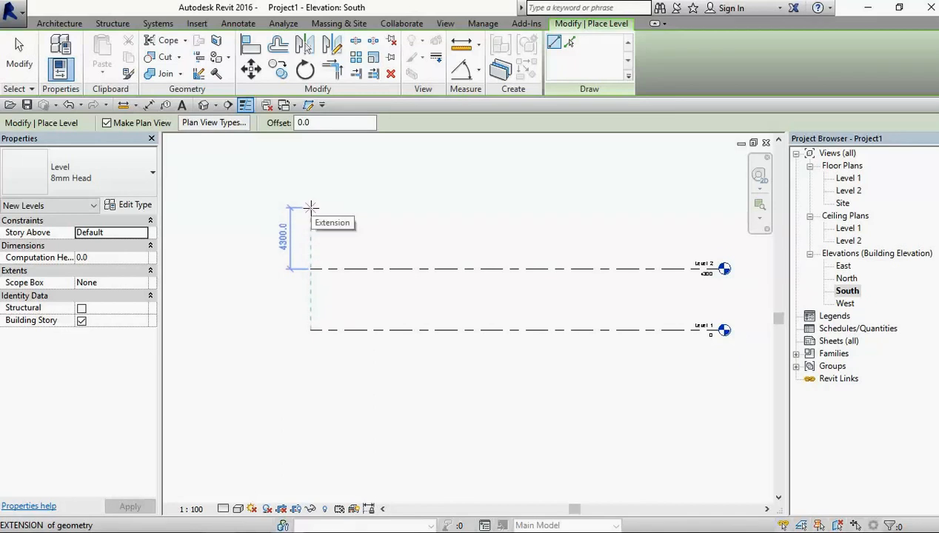
{"action": "left_click", "coordinate": [311, 208]}
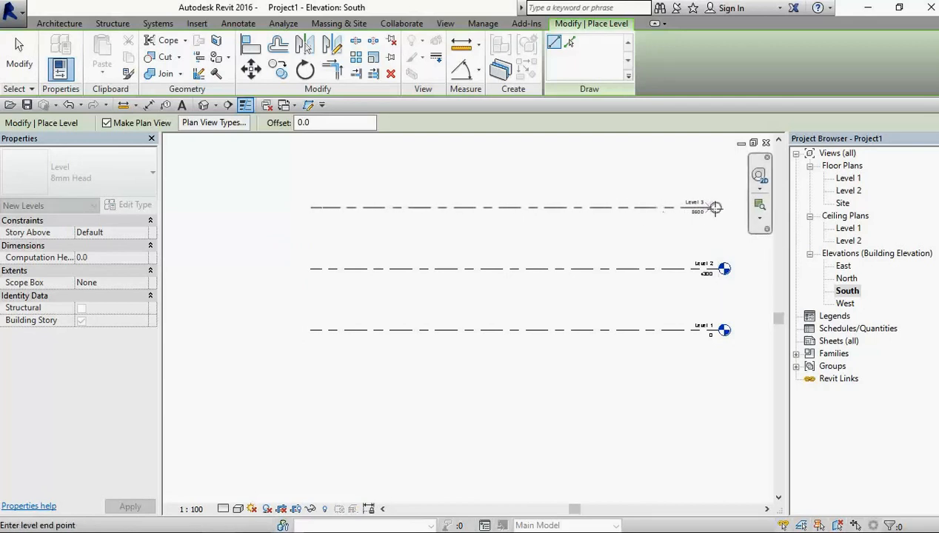
{"action": "left_click", "coordinate": [723, 207]}
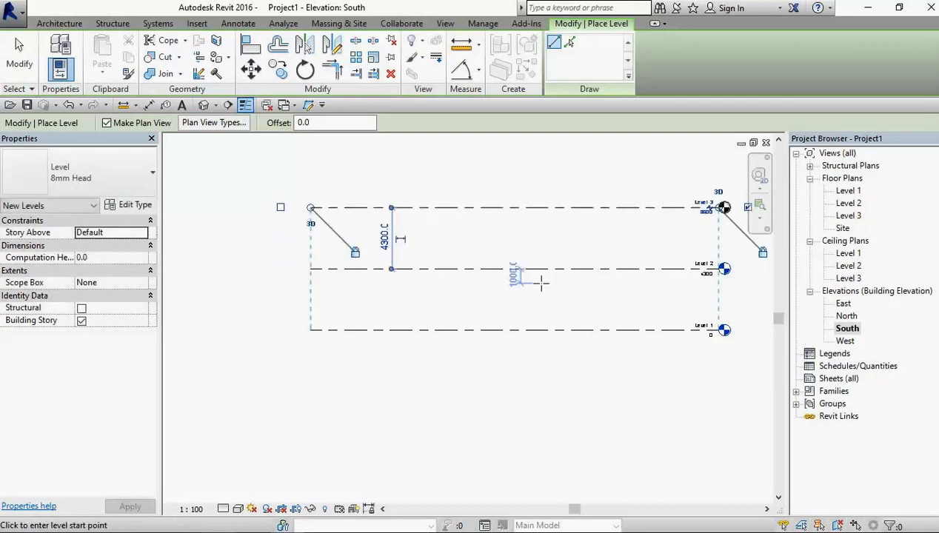
{"action": "left_click", "coordinate": [68, 105]}
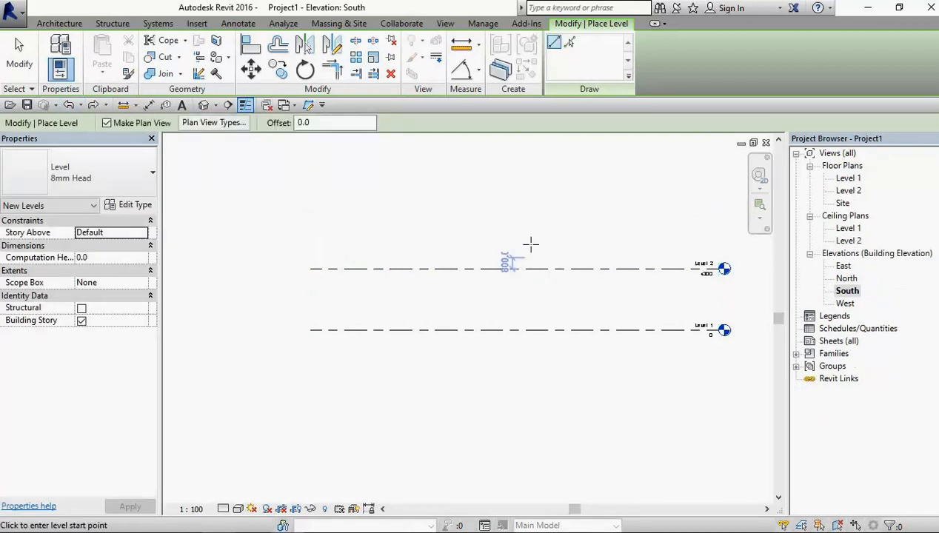
{"action": "left_click", "coordinate": [570, 43]}
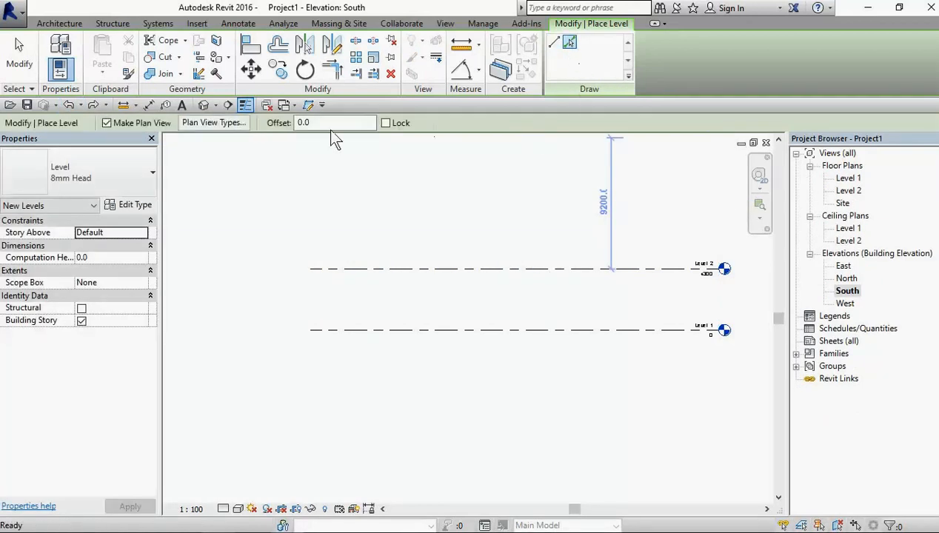
{"action": "double_click", "coordinate": [305, 123]}
{"action": "type", "text": "4.3"}
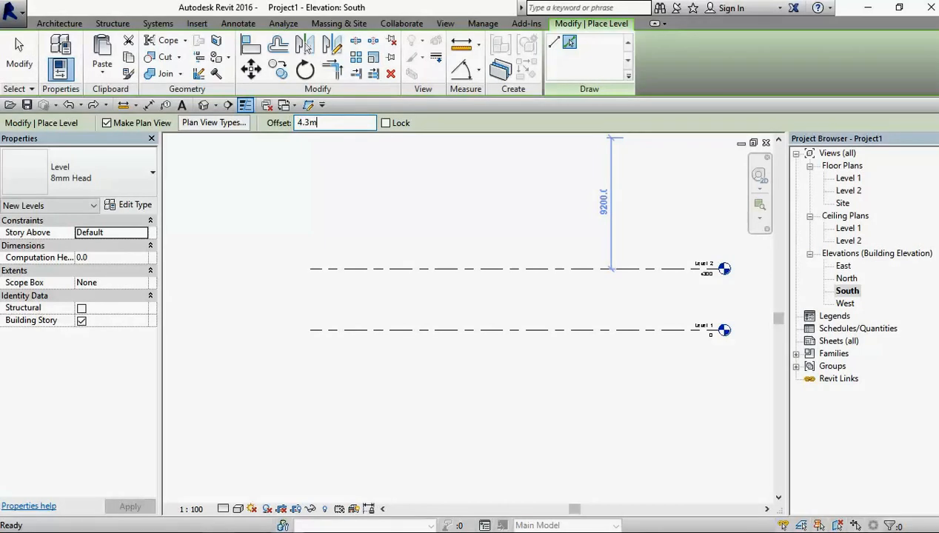
{"action": "type", "text": "m"}
{"action": "key", "text": "Return"}
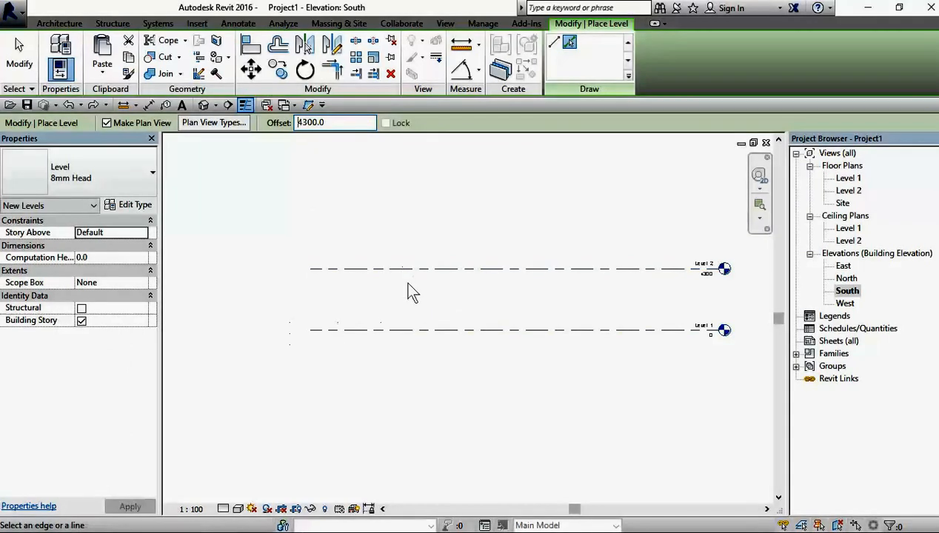
{"action": "scroll", "coordinate": [459, 307], "scroll_direction": "down", "scroll_amount": 2}
{"action": "middle_click_drag", "start_coordinate": [551, 336], "coordinate": [371, 347]}
{"action": "key", "text": "Escape"}
{"action": "key", "text": "Escape"}
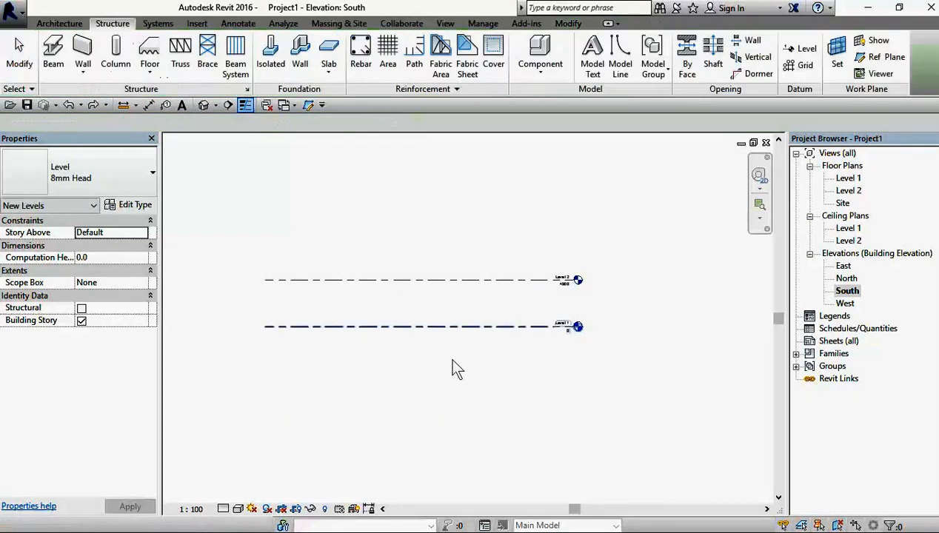
Step: Start creating a level similar to Level 2 using the Pick Lines method with an offset of 4.3 m
{"action": "left_click", "coordinate": [359, 280]}
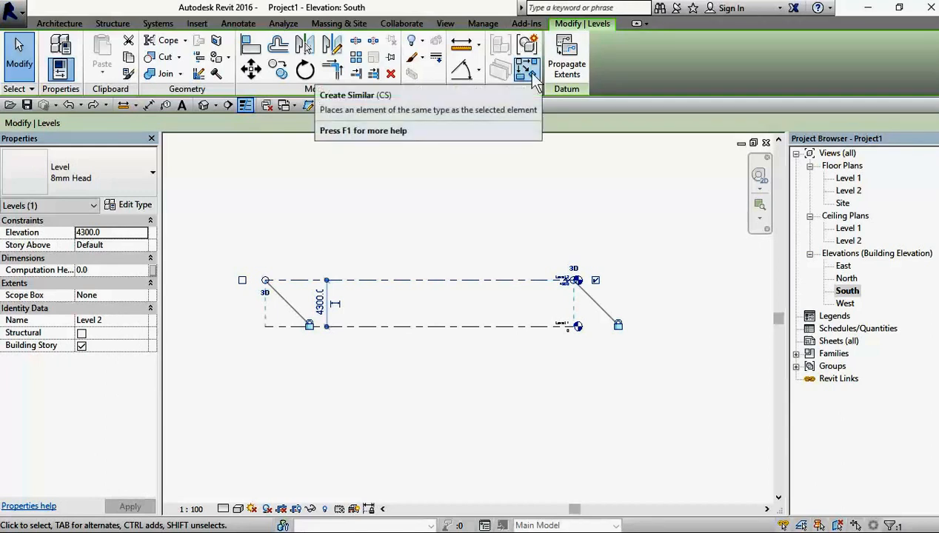
{"action": "right_click", "coordinate": [421, 288]}
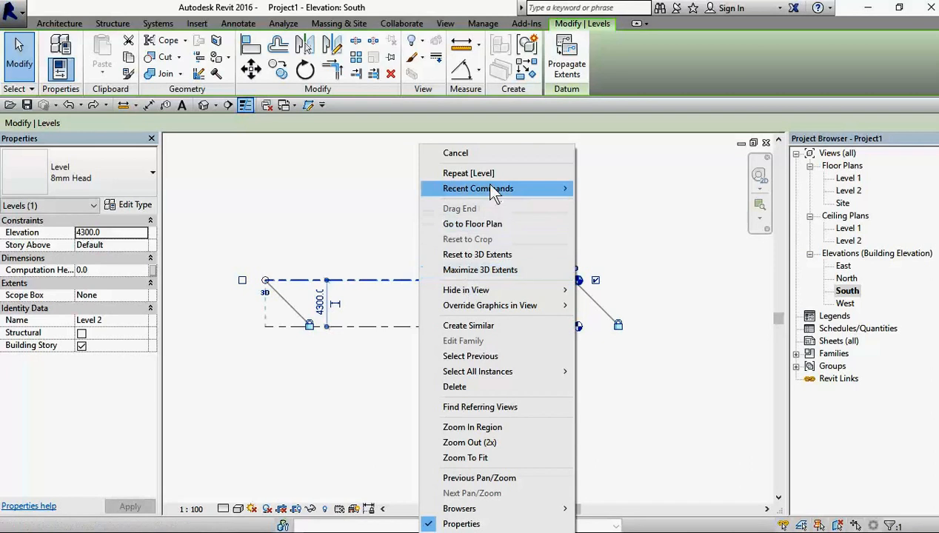
{"action": "left_click", "coordinate": [497, 327]}
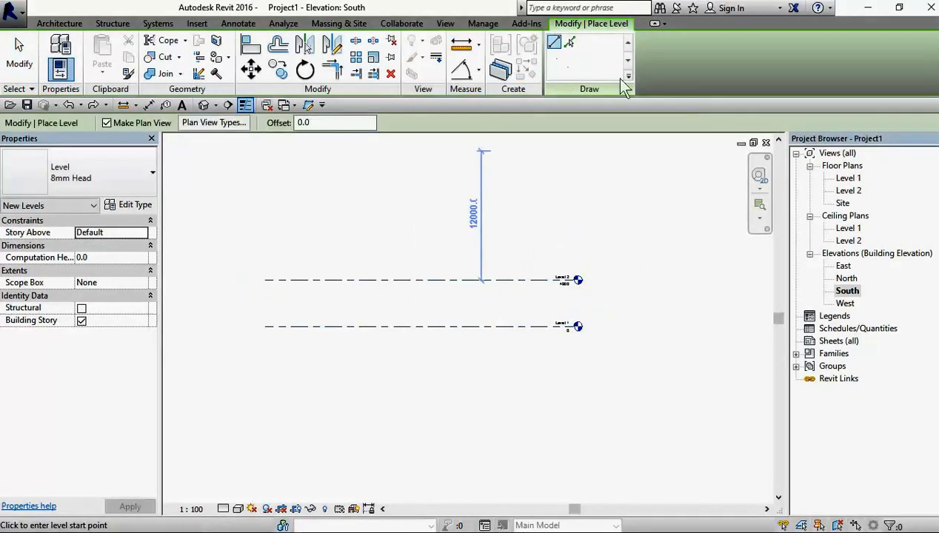
{"action": "left_click", "coordinate": [570, 42]}
{"action": "left_click", "coordinate": [317, 123]}
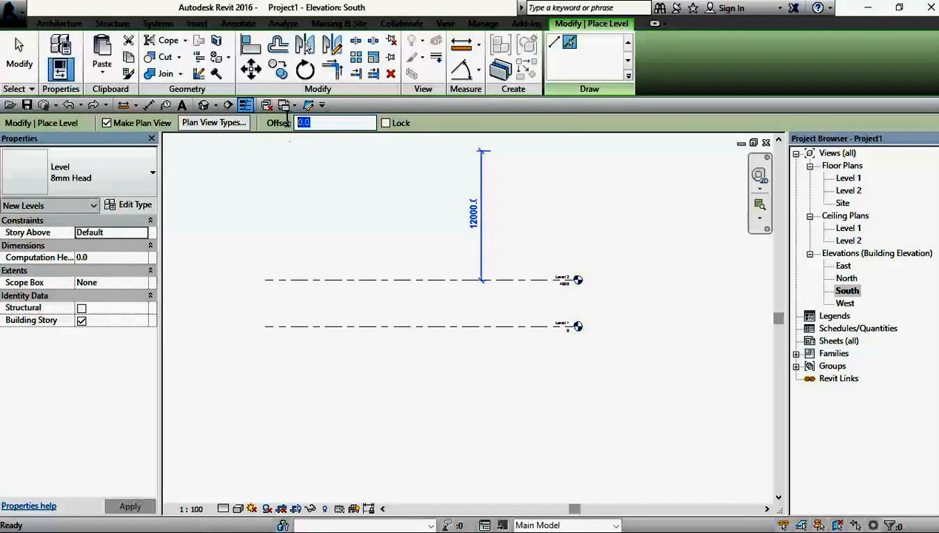
{"action": "type", "text": "4.3"}
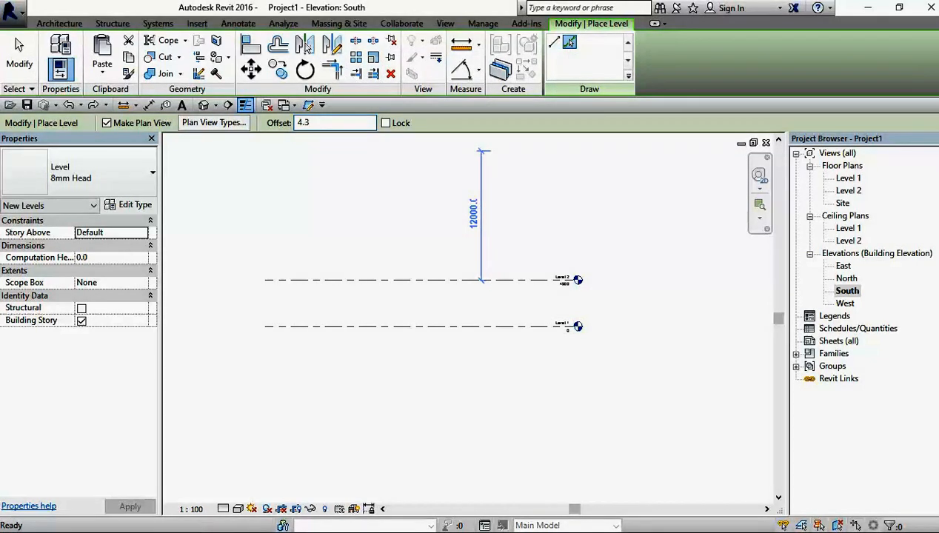
{"action": "type", "text": "m"}
{"action": "key", "text": "Return"}
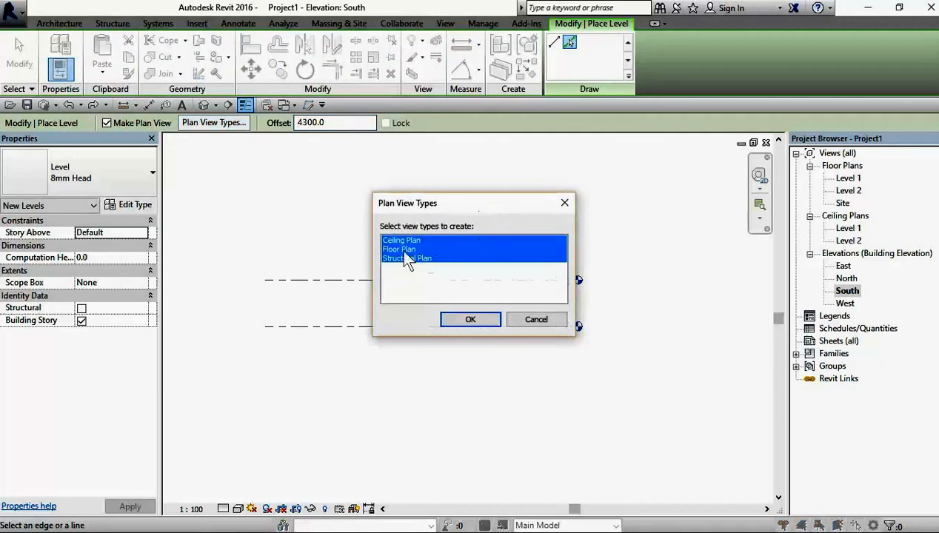
Step: Restrict the plan view types created with the new level to Floor Plan and Structural Plan
{"action": "left_click", "coordinate": [404, 250], "text": "ctrl"}
{"action": "left_click", "coordinate": [423, 240], "text": "ctrl"}
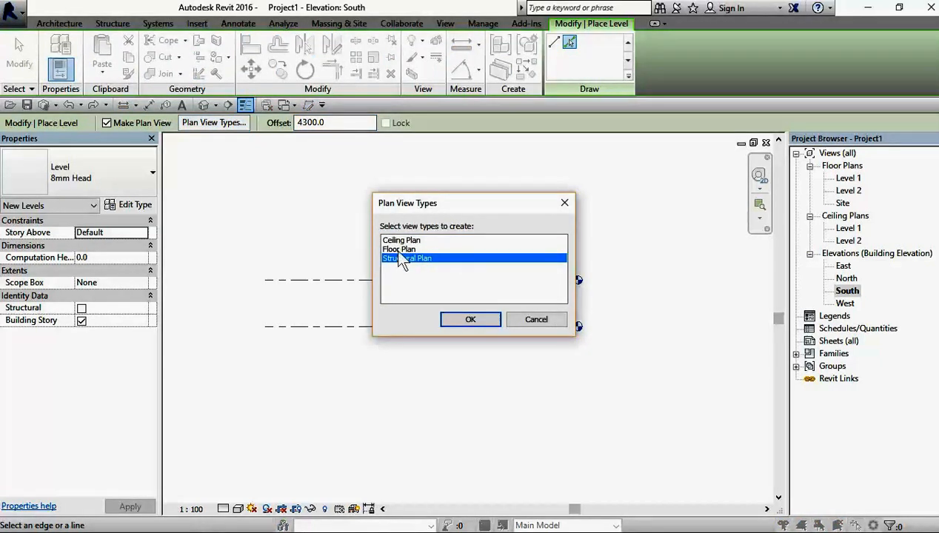
{"action": "left_click", "coordinate": [404, 250], "text": "ctrl"}
{"action": "left_click", "coordinate": [471, 320]}
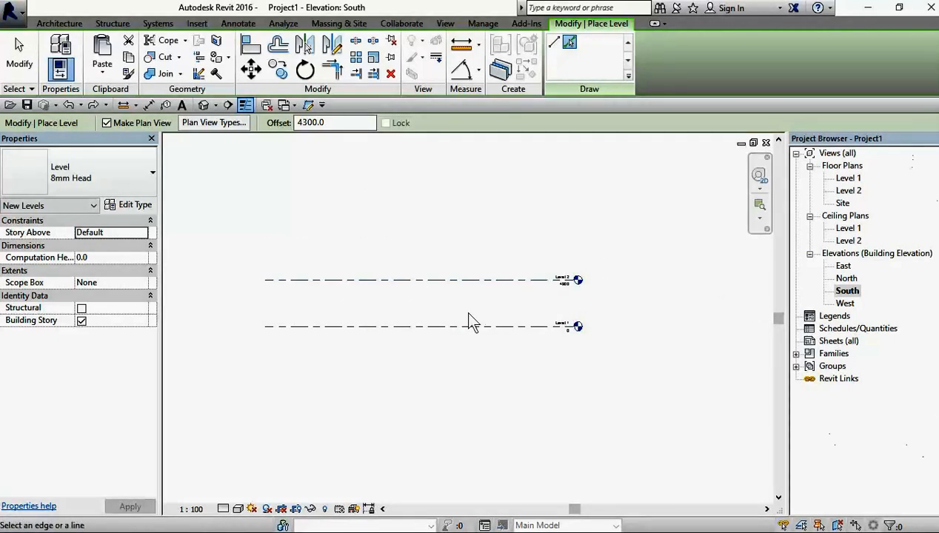
Step: Place the new level above Level 2 by picking its line, and expand the Structural Plans category among the project views
{"action": "left_click", "coordinate": [344, 280]}
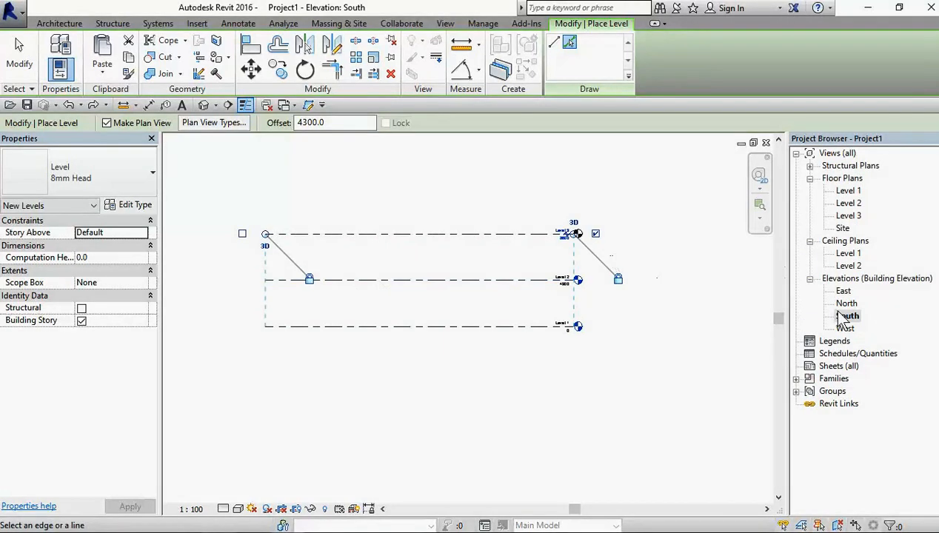
{"action": "left_click", "coordinate": [14, 73]}
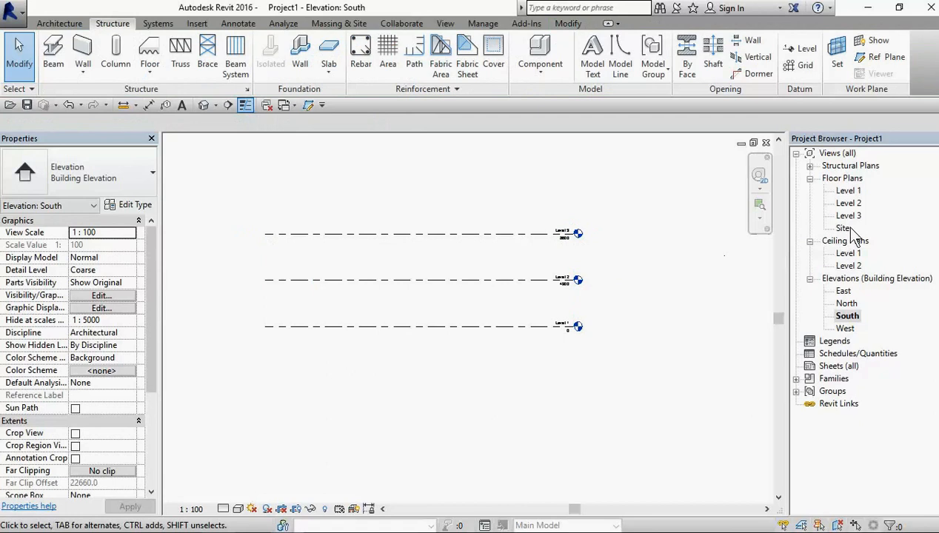
{"action": "left_click", "coordinate": [810, 166]}
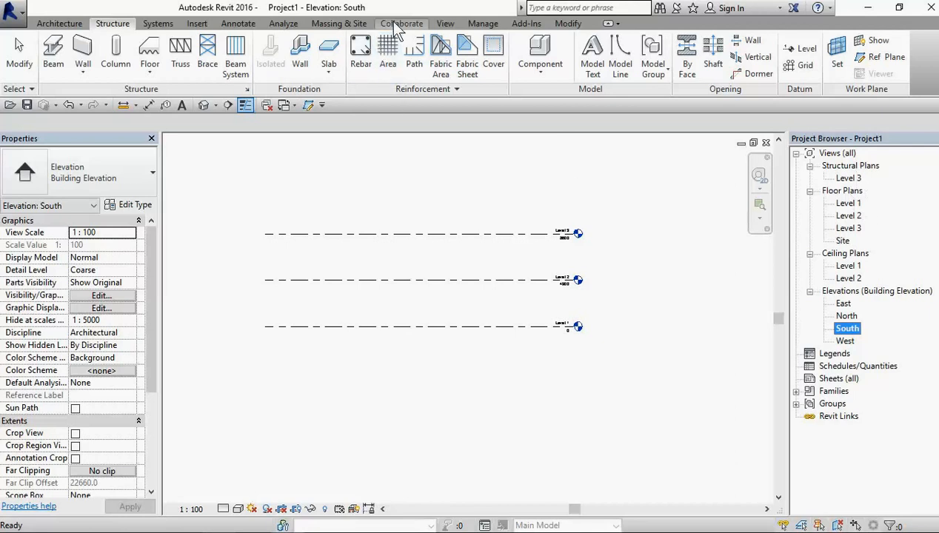
Step: Create new structural plan views for Level 1 and Level 2
{"action": "left_click", "coordinate": [452, 30]}
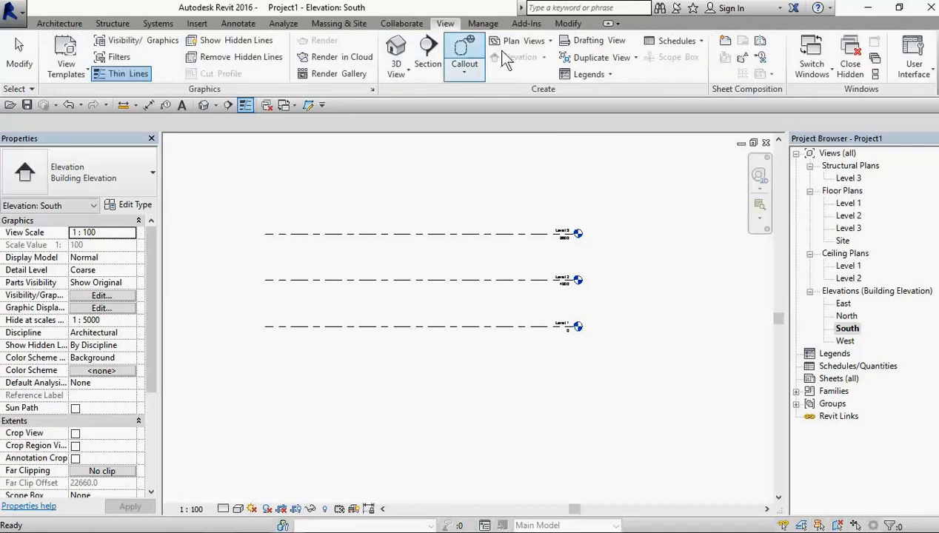
{"action": "left_click", "coordinate": [541, 39]}
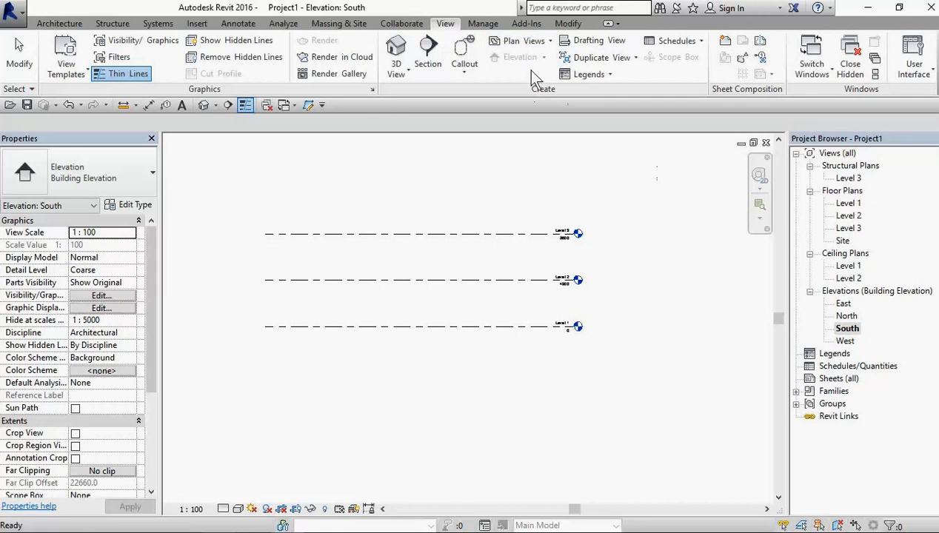
{"action": "left_click", "coordinate": [522, 41]}
{"action": "left_click", "coordinate": [493, 119]}
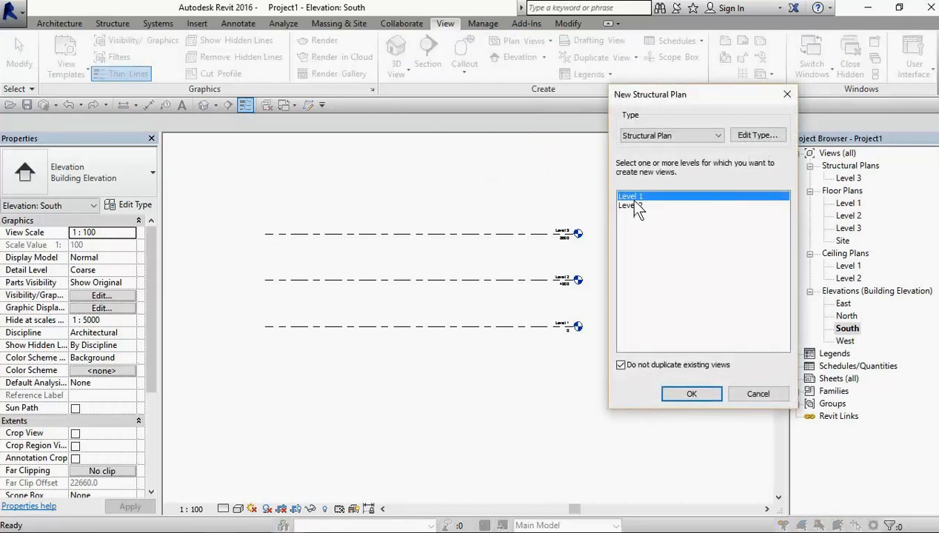
{"action": "left_click", "coordinate": [634, 206], "text": "shift"}
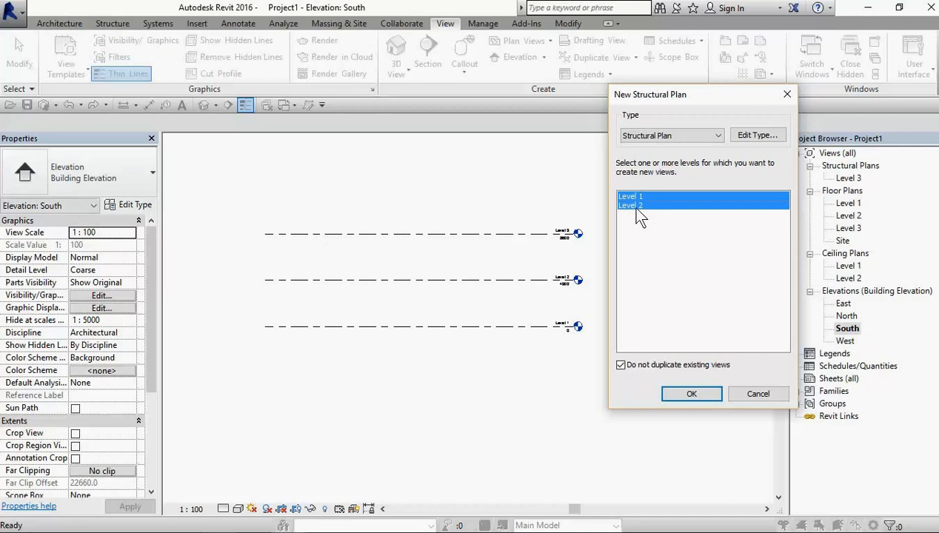
{"action": "left_click", "coordinate": [685, 392]}
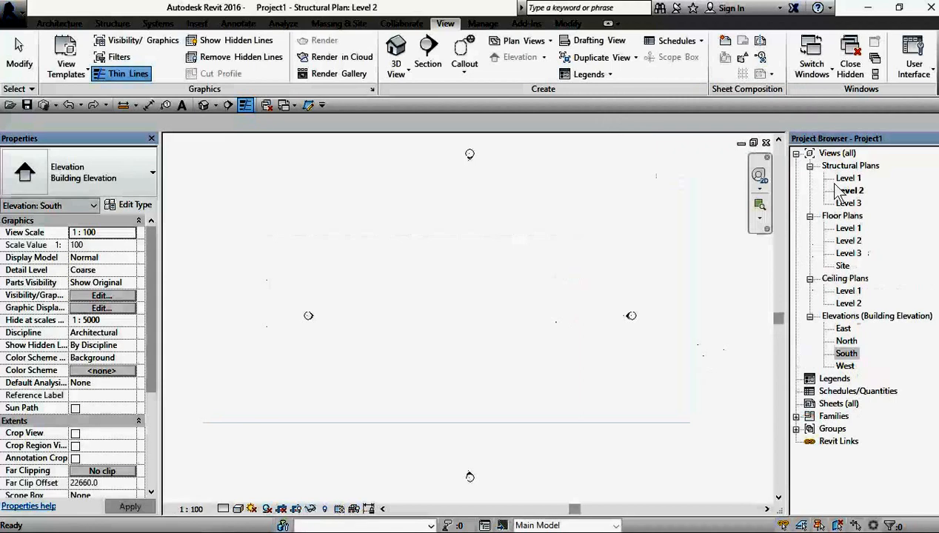
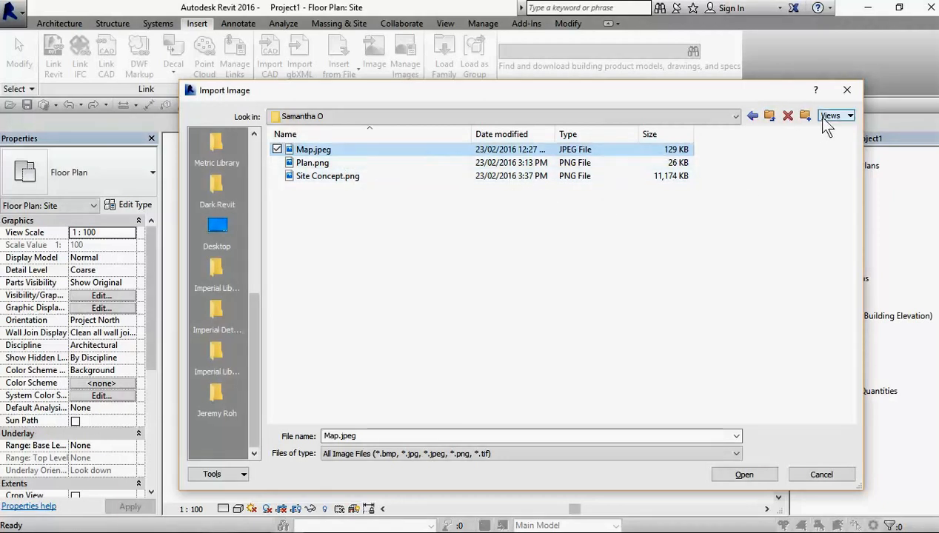
Step: Import the image Map.jpeg into the Site floor plan and place it centrally between the four elevation markers
{"action": "left_click", "coordinate": [850, 117]}
{"action": "left_click", "coordinate": [469, 236]}
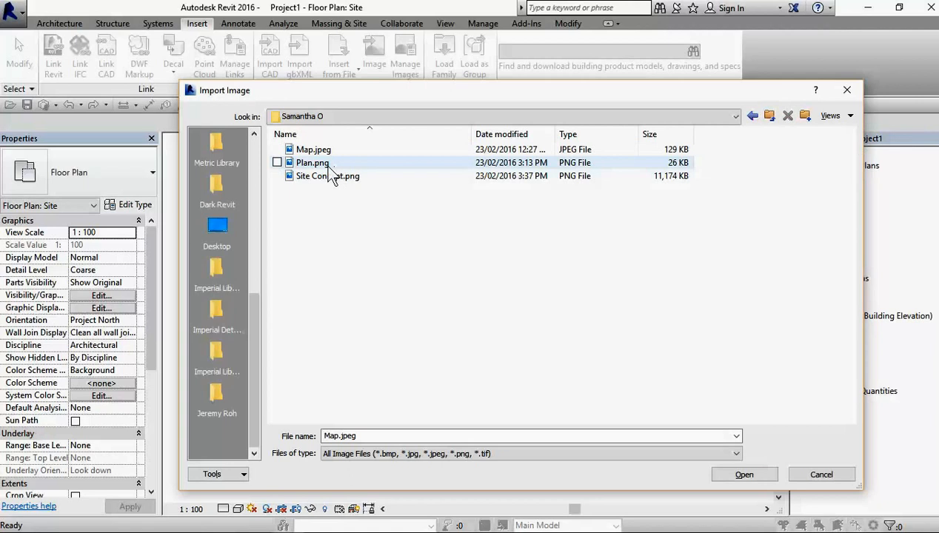
{"action": "left_click", "coordinate": [339, 153]}
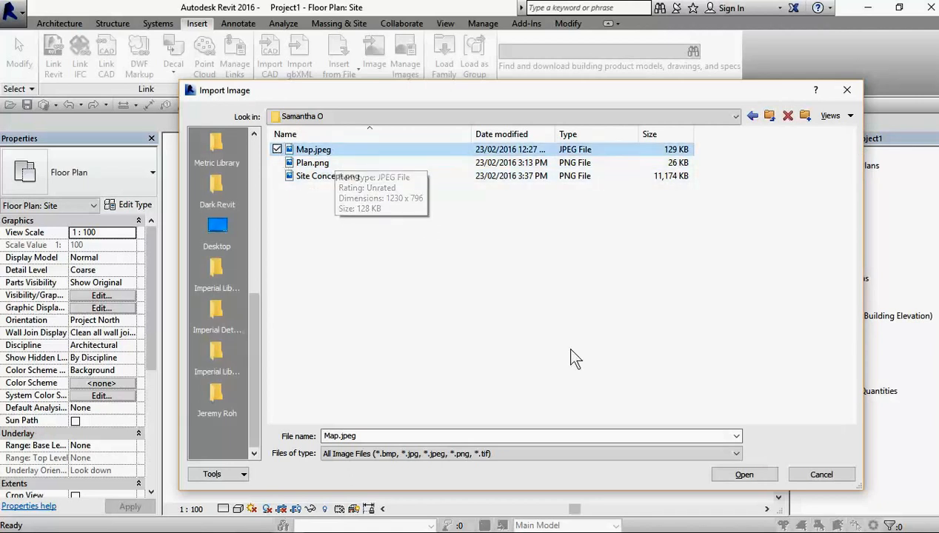
{"action": "left_click", "coordinate": [746, 477]}
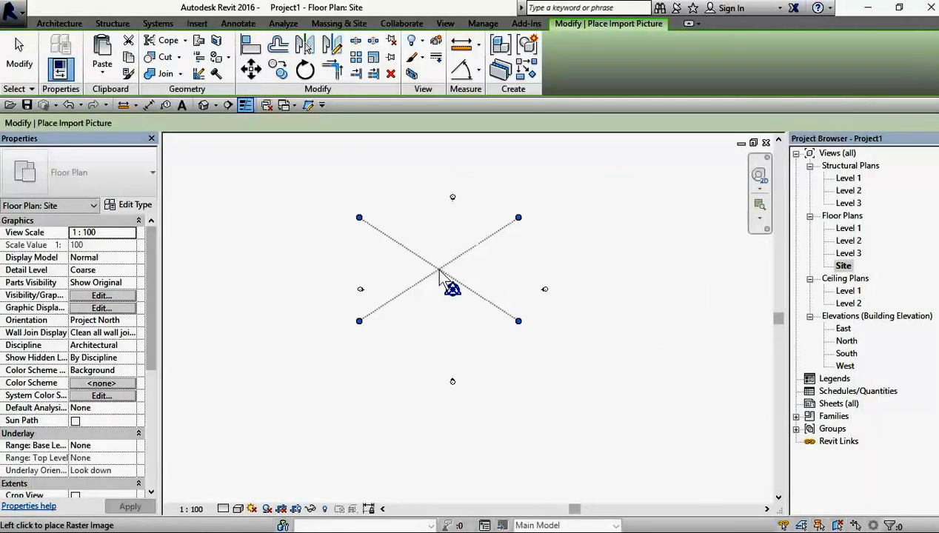
{"action": "left_click", "coordinate": [451, 288]}
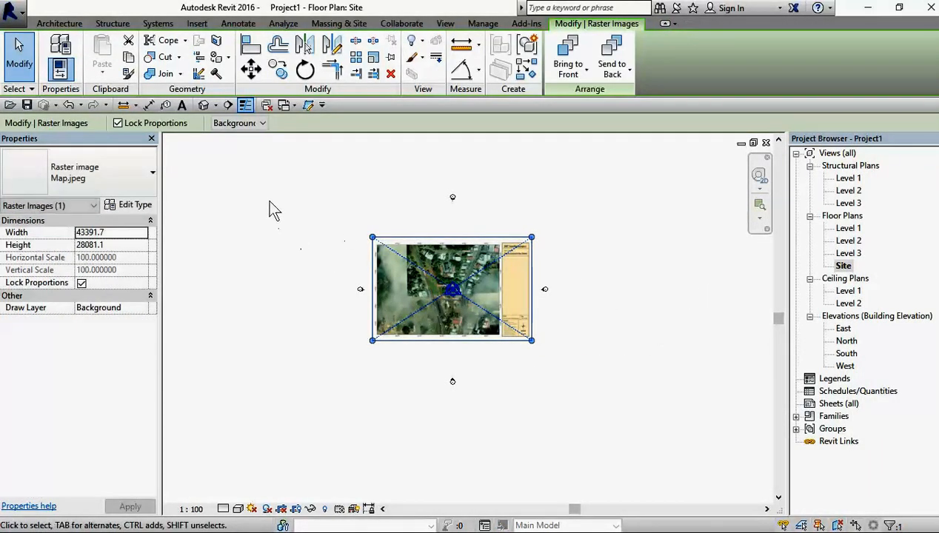
{"action": "left_click", "coordinate": [314, 238]}
Step: Examine the map's title block, scale, linear unit and the easting coordinates along its lower edge
{"action": "scroll", "coordinate": [448, 311], "scroll_direction": "up", "scroll_amount": 2}
{"action": "scroll", "coordinate": [460, 317], "scroll_direction": "up", "scroll_amount": 2}
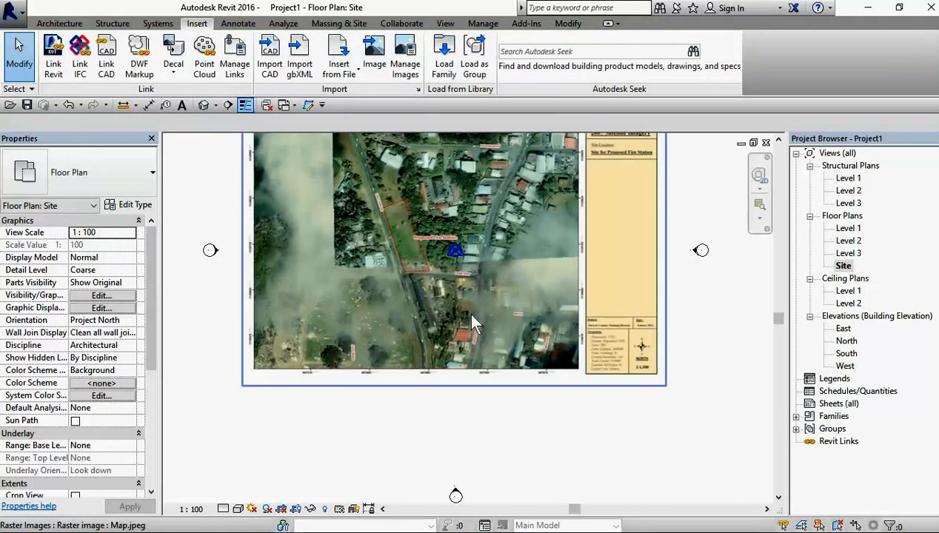
{"action": "scroll", "coordinate": [465, 305], "scroll_direction": "down", "scroll_amount": 2}
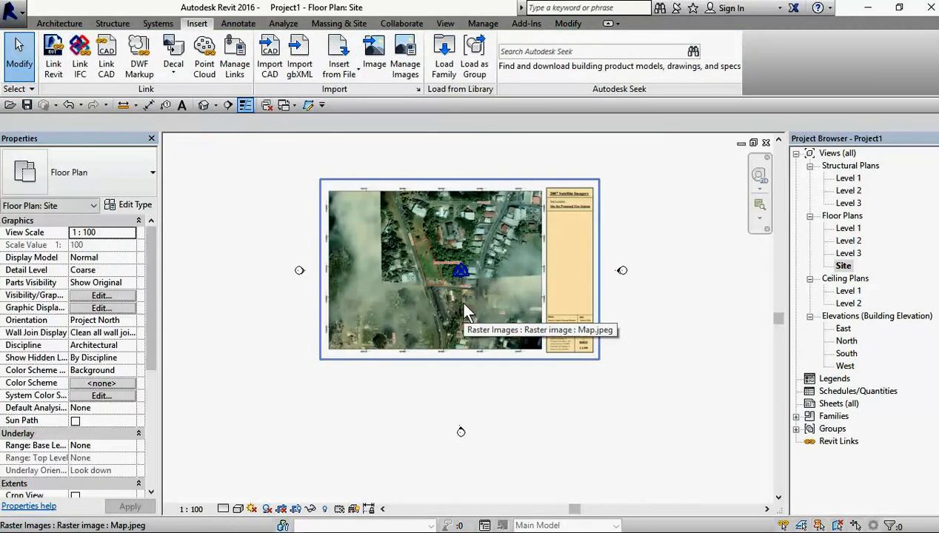
{"action": "left_click", "coordinate": [739, 520]}
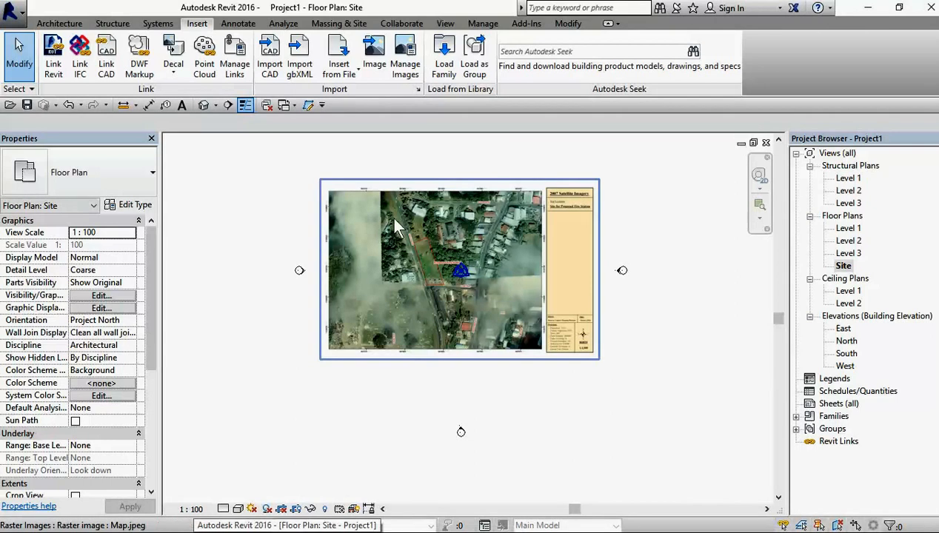
{"action": "scroll", "coordinate": [353, 302], "scroll_direction": "up", "scroll_amount": 3}
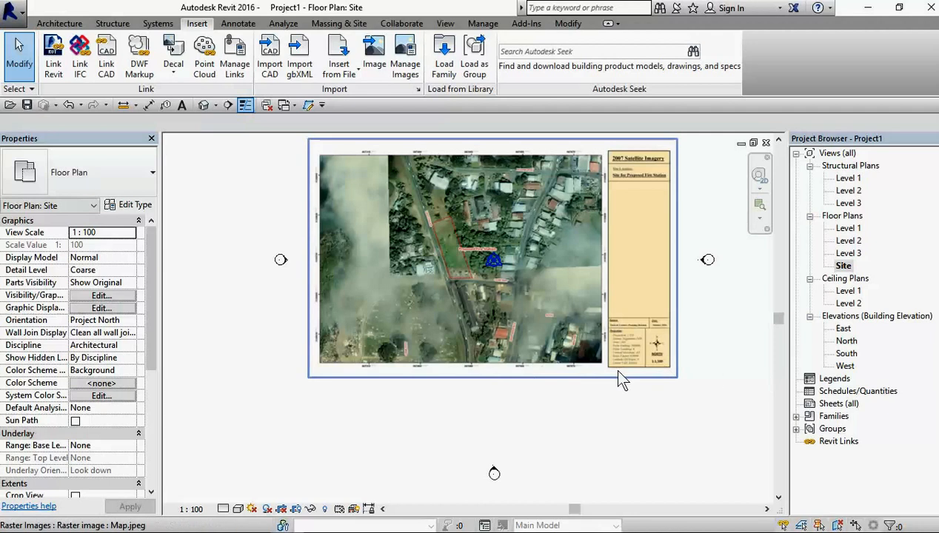
{"action": "scroll", "coordinate": [622, 374], "scroll_direction": "up", "scroll_amount": 5}
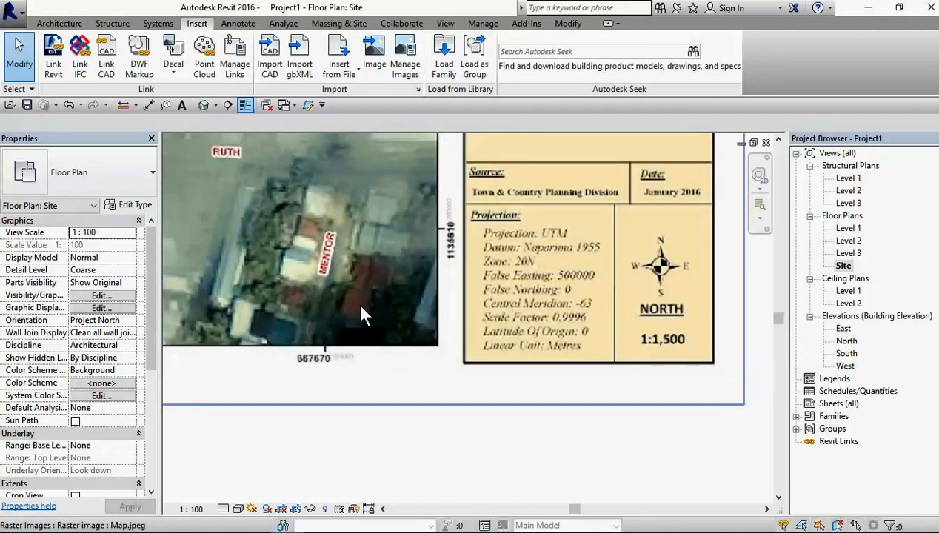
{"action": "scroll", "coordinate": [363, 314], "scroll_direction": "down", "scroll_amount": 2}
{"action": "scroll", "coordinate": [307, 332], "scroll_direction": "up", "scroll_amount": 4}
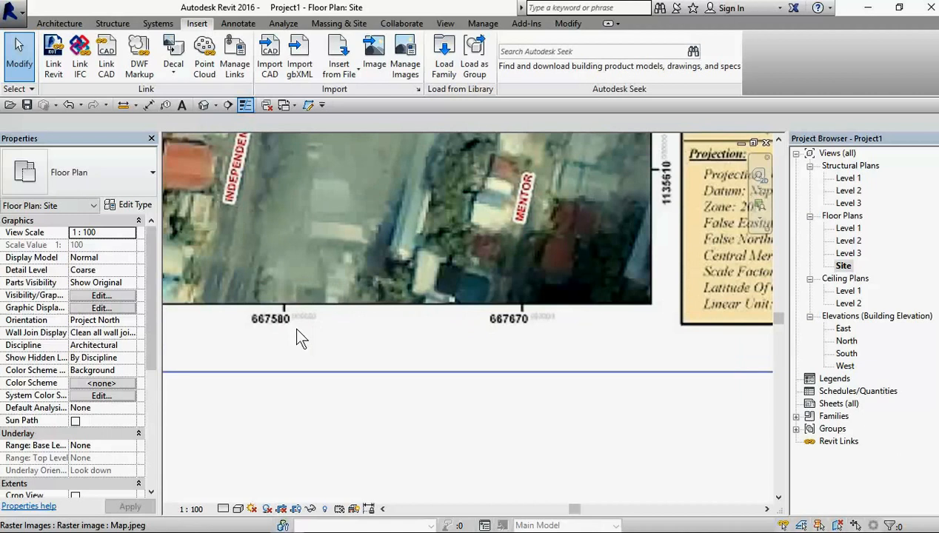
{"action": "scroll", "coordinate": [293, 331], "scroll_direction": "up", "scroll_amount": 2}
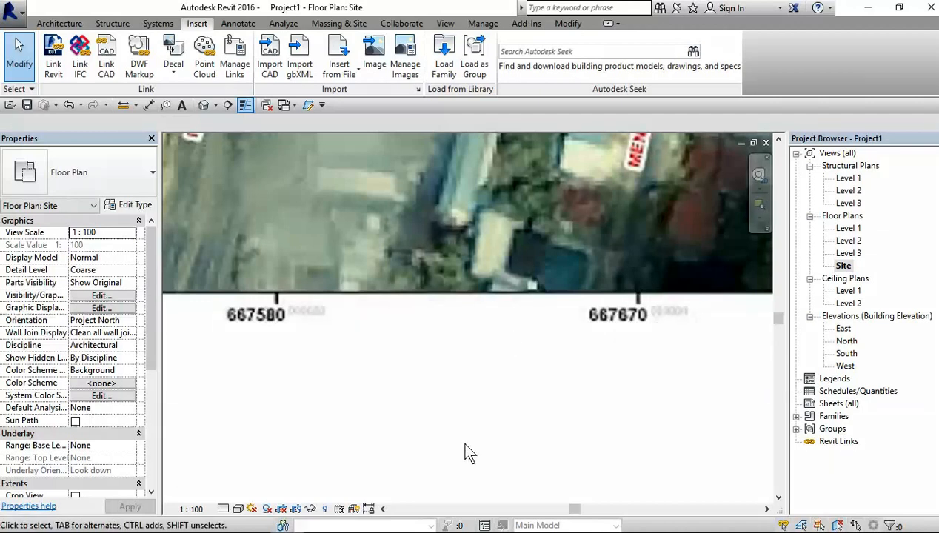
{"action": "scroll", "coordinate": [621, 352], "scroll_direction": "down", "scroll_amount": 3}
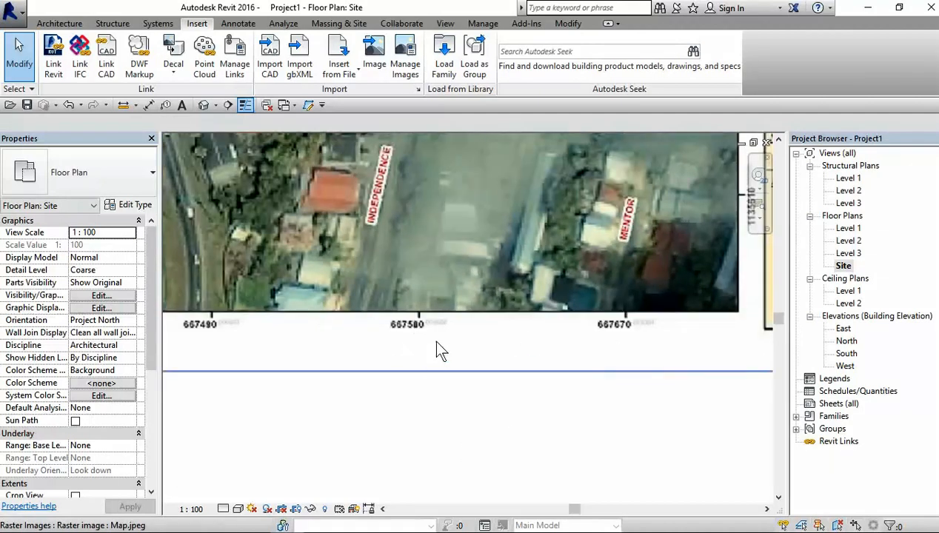
{"action": "middle_click_drag", "start_coordinate": [493, 357], "coordinate": [447, 348]}
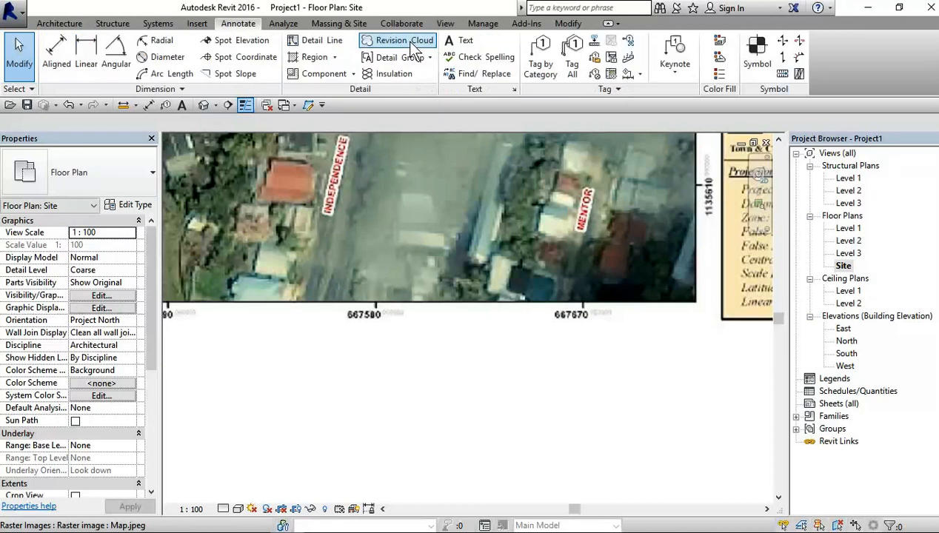
Step: Draw a horizontal detail line about 6000 mm long in the Lines style, from the map's 667580 tick to its 667670 tick
{"action": "left_click", "coordinate": [317, 40]}
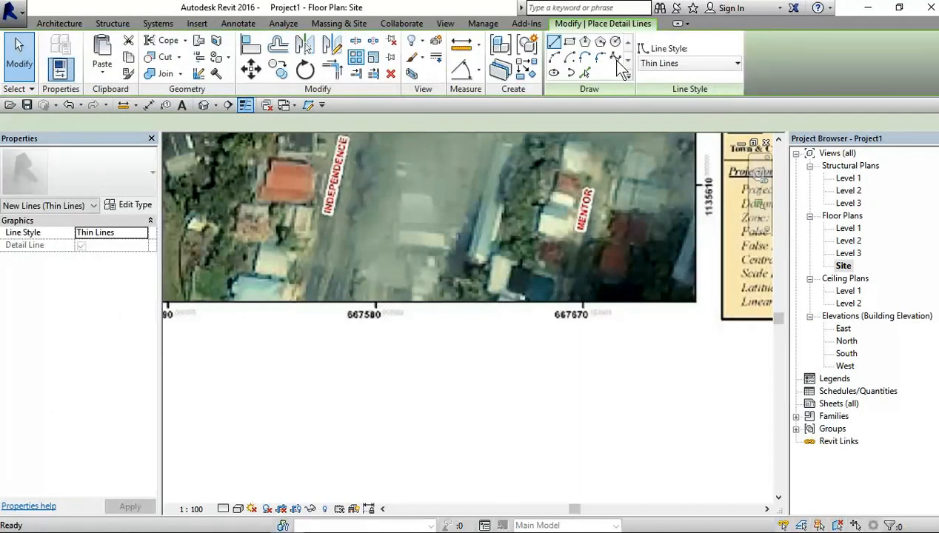
{"action": "left_click", "coordinate": [682, 63]}
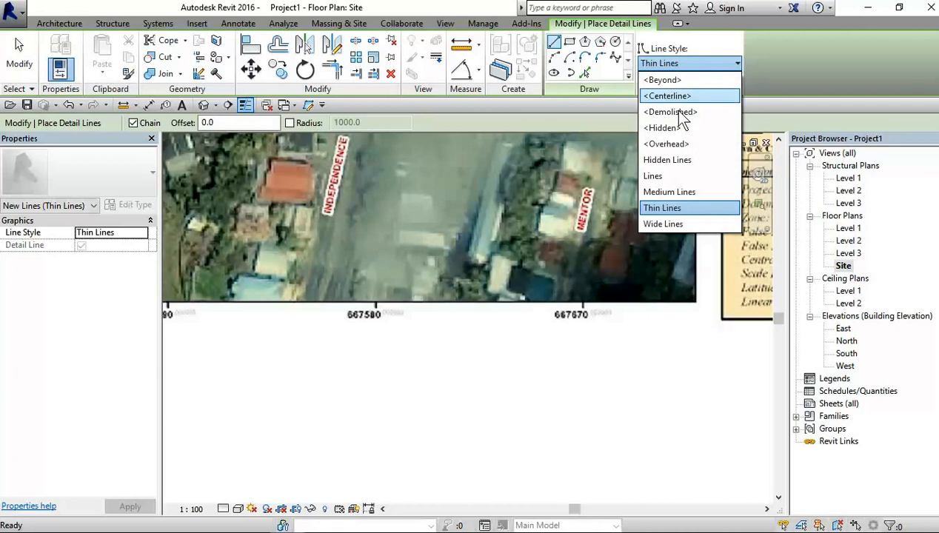
{"action": "left_click", "coordinate": [660, 175]}
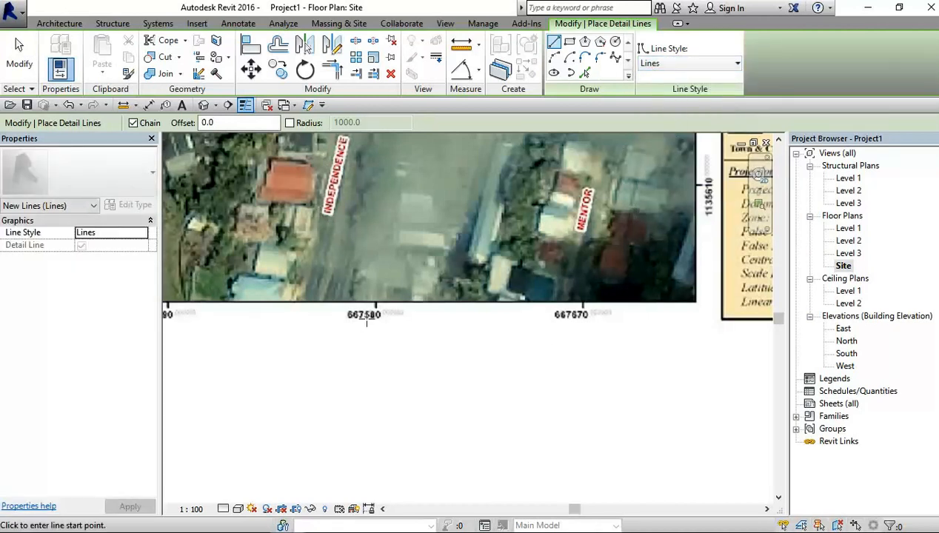
{"action": "scroll", "coordinate": [366, 320], "scroll_direction": "up", "scroll_amount": 4}
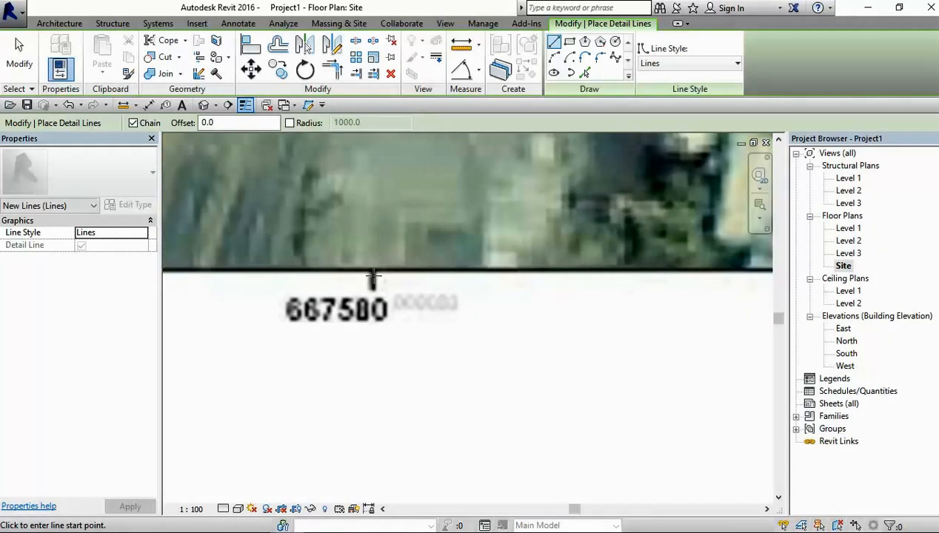
{"action": "left_click", "coordinate": [372, 277]}
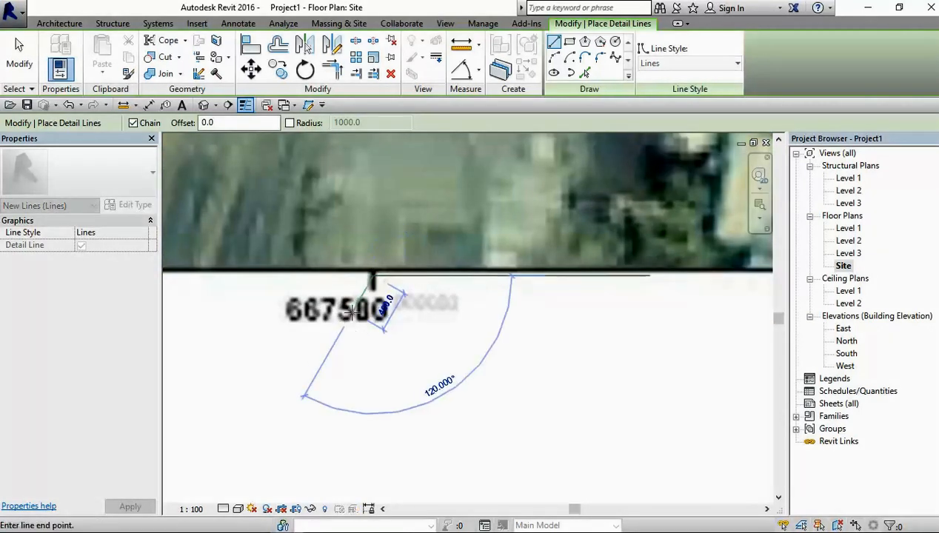
{"action": "scroll", "coordinate": [477, 274], "scroll_direction": "down", "scroll_amount": 3}
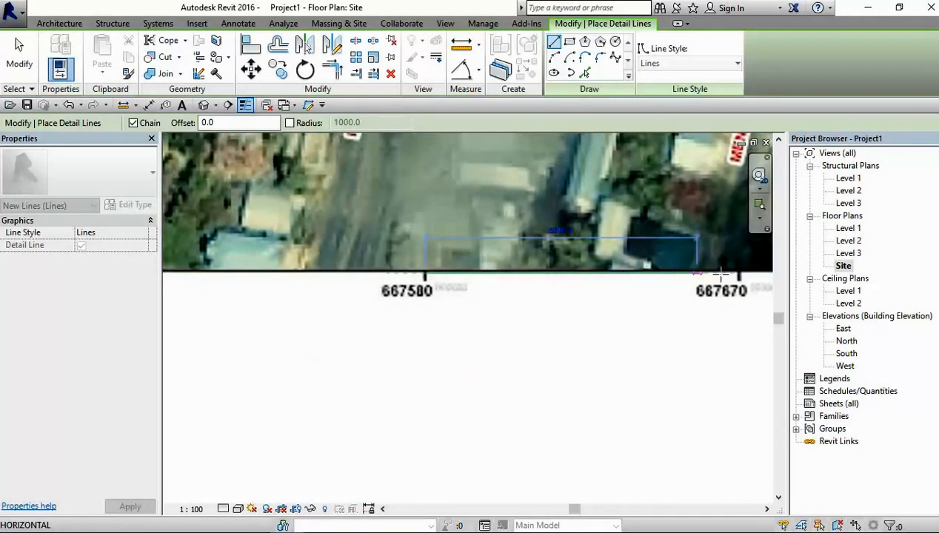
{"action": "scroll", "coordinate": [732, 274], "scroll_direction": "up", "scroll_amount": 2}
{"action": "scroll", "coordinate": [737, 275], "scroll_direction": "up", "scroll_amount": 2}
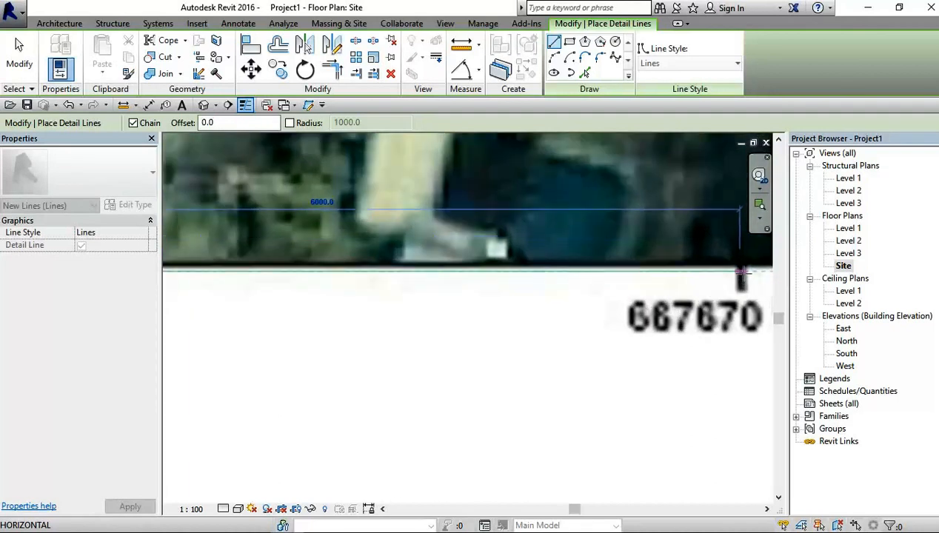
{"action": "left_click", "coordinate": [741, 272]}
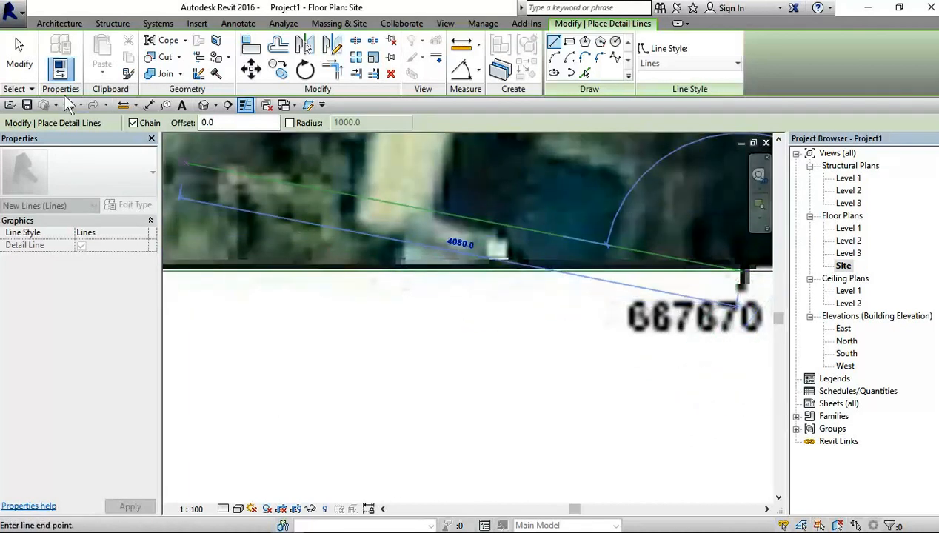
Step: Turn off the Chain option for detail lines and cancel the pending line segment
{"action": "left_click", "coordinate": [133, 122]}
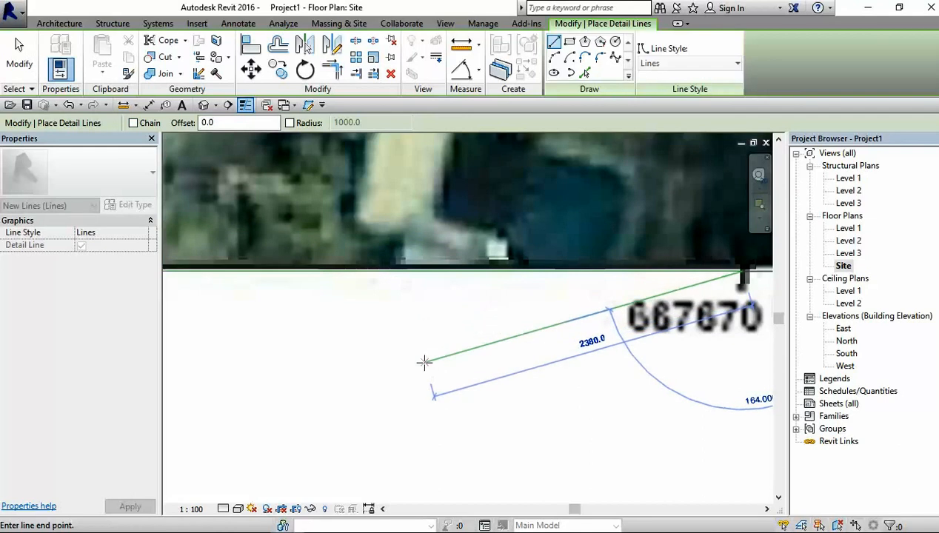
{"action": "right_click", "coordinate": [424, 362]}
{"action": "left_click", "coordinate": [480, 161]}
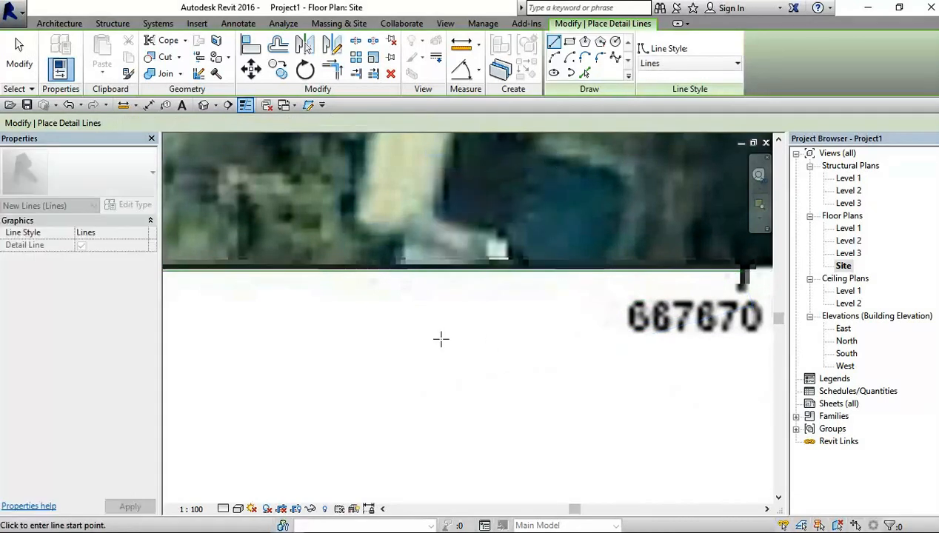
Step: Draw a horizontal 90 m detail line from the first line's endpoint at the 667580 tick through the 667670 tick, and finish drawing lines
{"action": "scroll", "coordinate": [412, 363], "scroll_direction": "down", "scroll_amount": 2}
{"action": "middle_click_drag", "start_coordinate": [310, 368], "coordinate": [464, 390]}
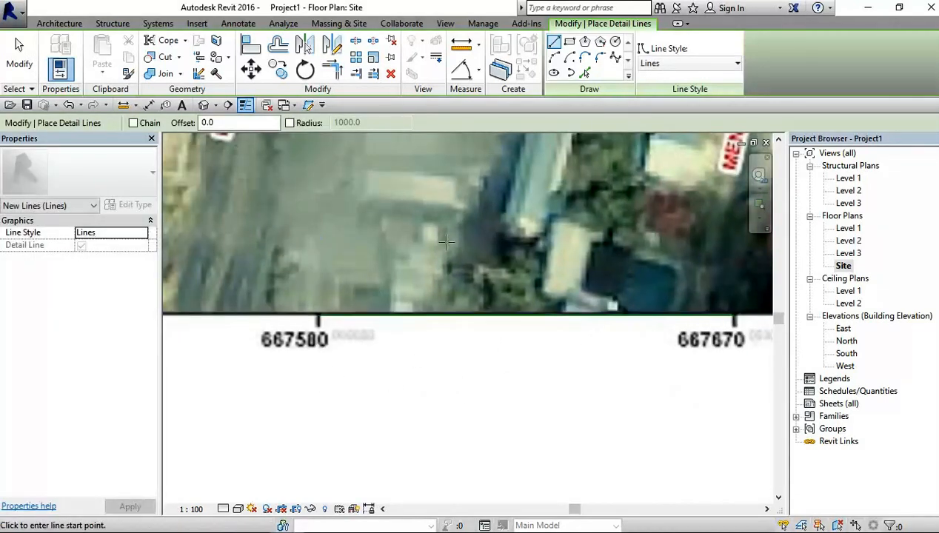
{"action": "scroll", "coordinate": [342, 330], "scroll_direction": "up", "scroll_amount": 3}
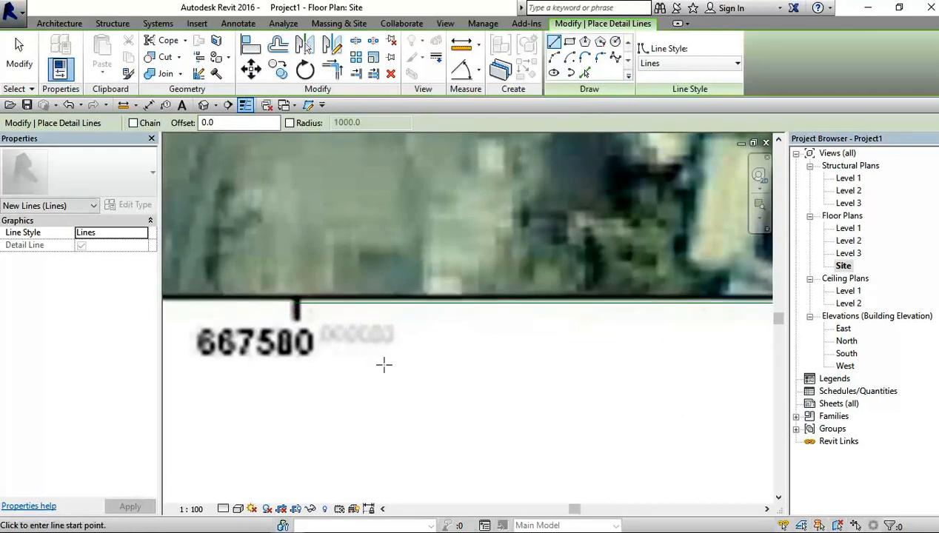
{"action": "scroll", "coordinate": [363, 342], "scroll_direction": "down", "scroll_amount": 2}
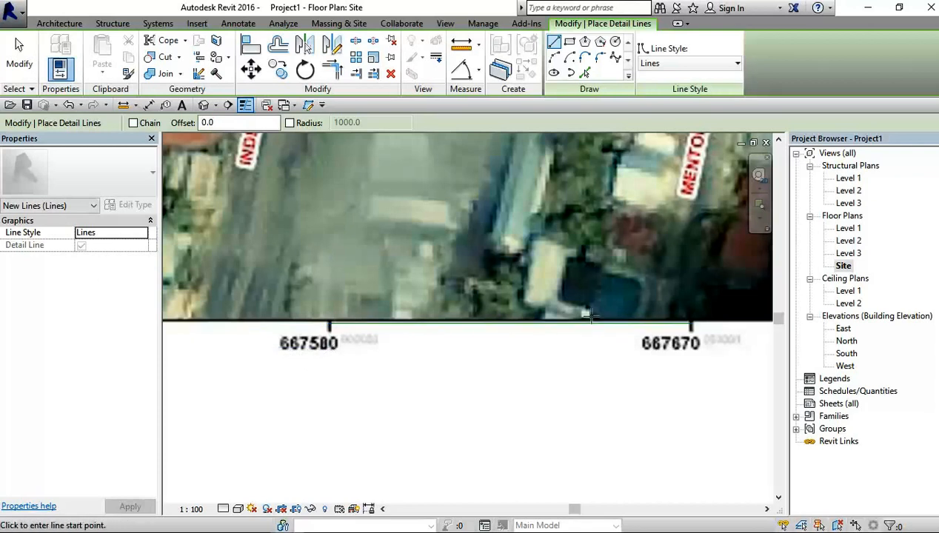
{"action": "scroll", "coordinate": [354, 347], "scroll_direction": "down", "scroll_amount": 6}
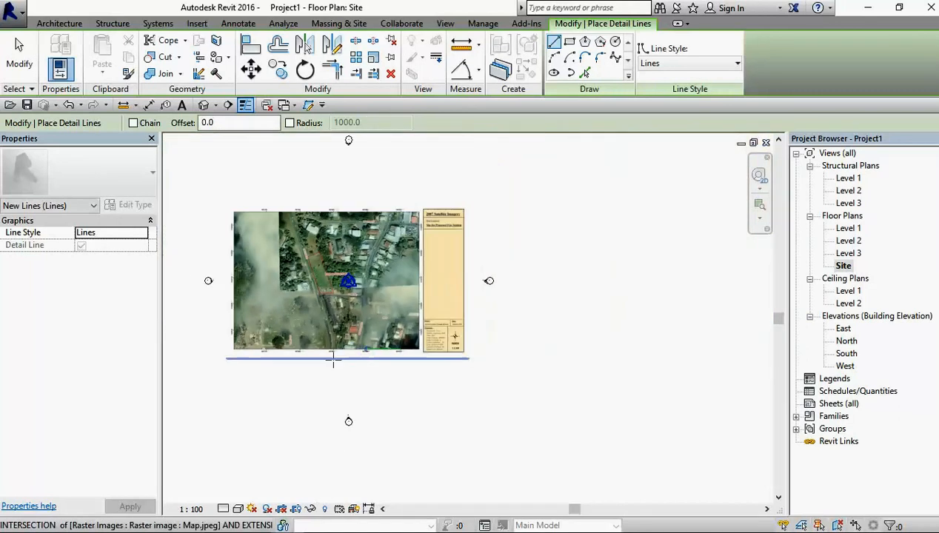
{"action": "scroll", "coordinate": [333, 360], "scroll_direction": "up", "scroll_amount": 6}
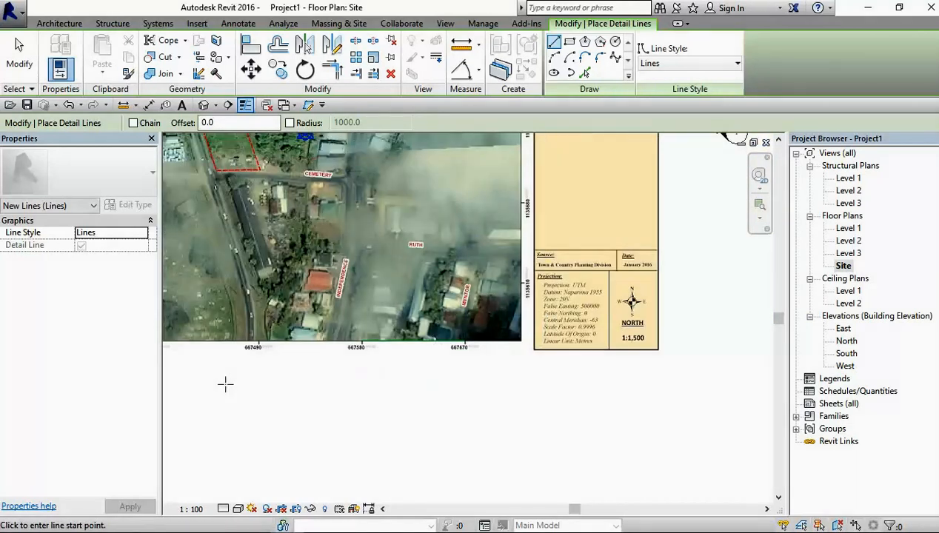
{"action": "scroll", "coordinate": [355, 352], "scroll_direction": "up", "scroll_amount": 5}
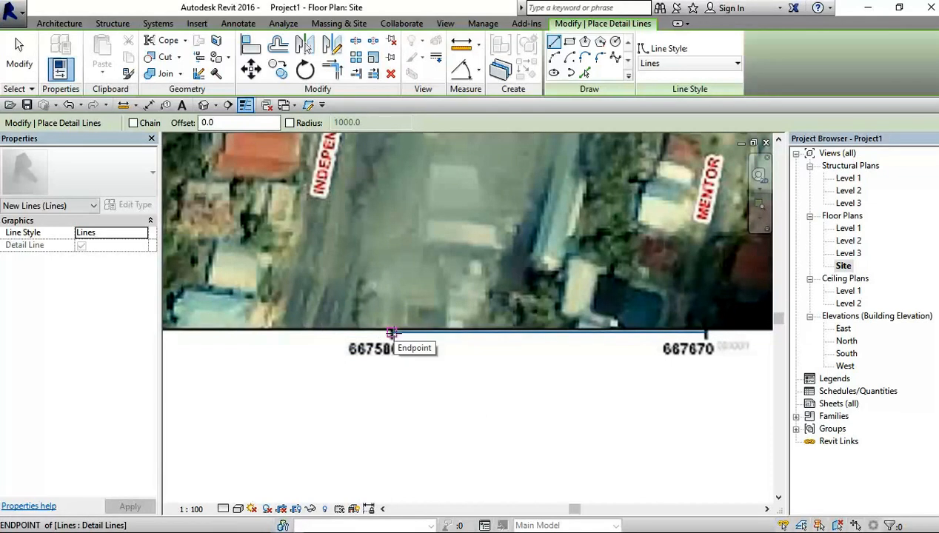
{"action": "left_click", "coordinate": [393, 333]}
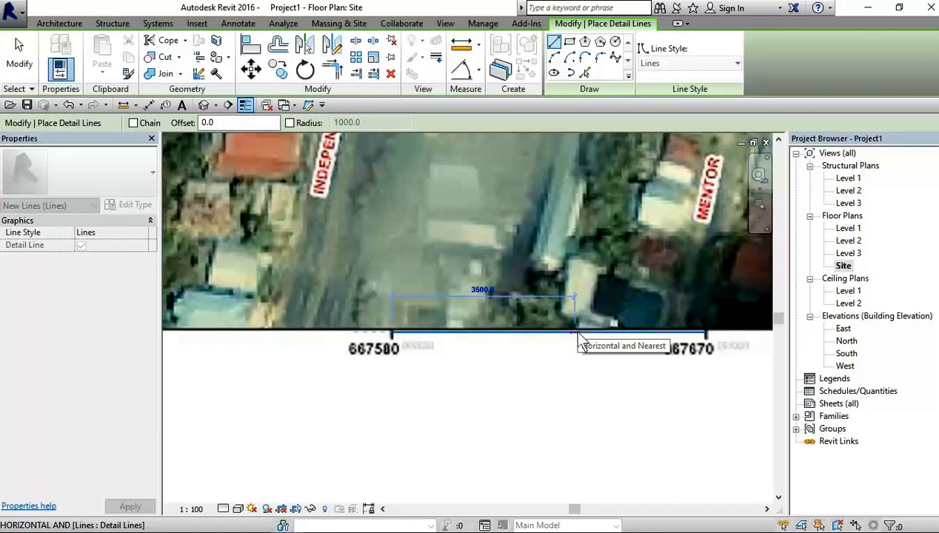
{"action": "type", "text": "90m"}
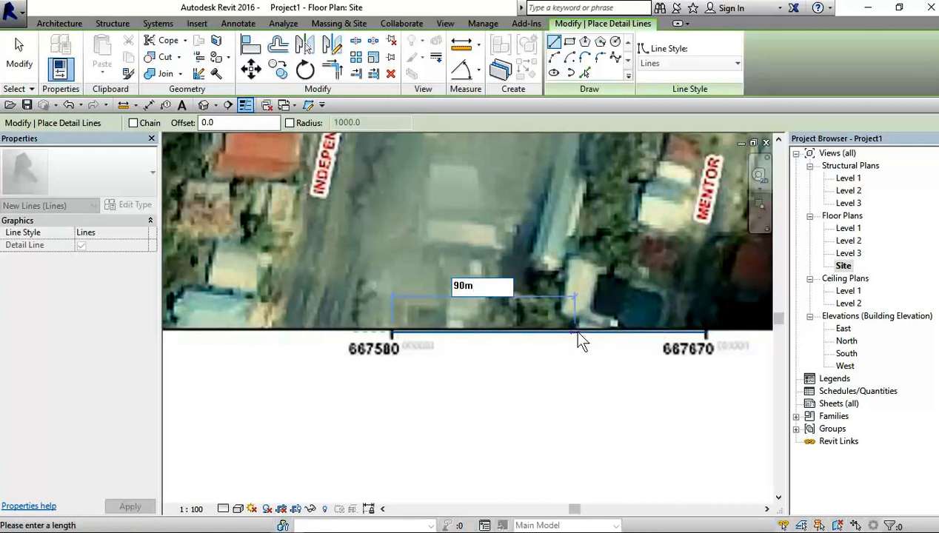
{"action": "key", "text": "Return"}
{"action": "scroll", "coordinate": [576, 334], "scroll_direction": "down", "scroll_amount": 4}
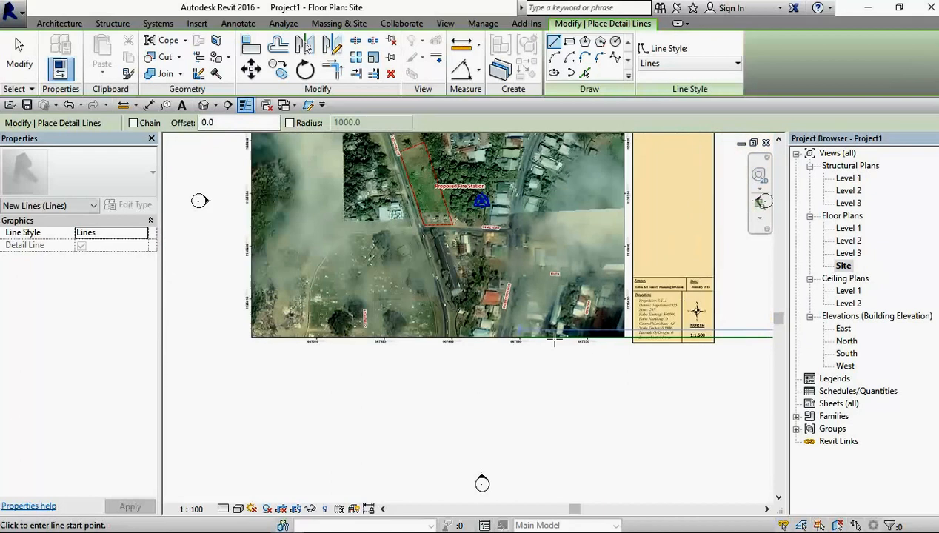
{"action": "scroll", "coordinate": [555, 342], "scroll_direction": "down", "scroll_amount": 5}
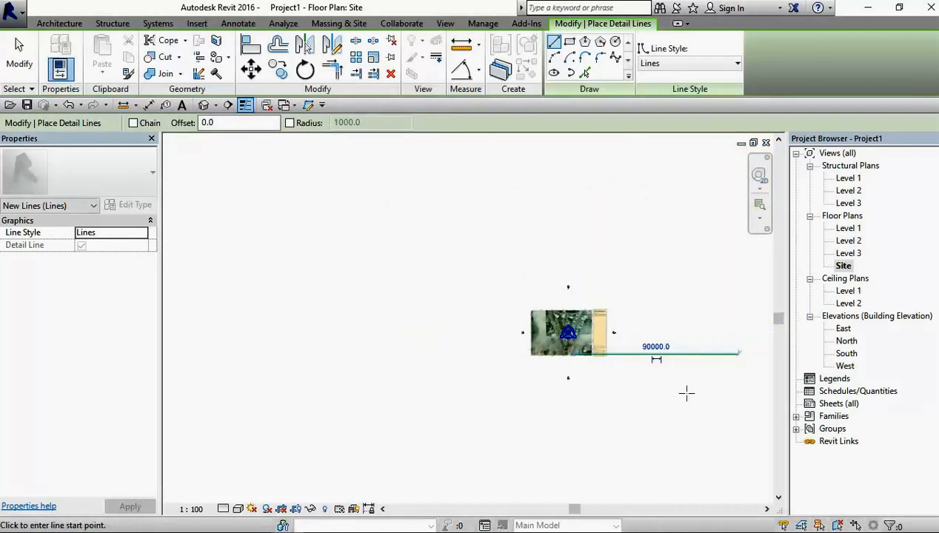
{"action": "scroll", "coordinate": [682, 379], "scroll_direction": "up", "scroll_amount": 2}
{"action": "middle_click_drag", "start_coordinate": [644, 384], "coordinate": [542, 375]}
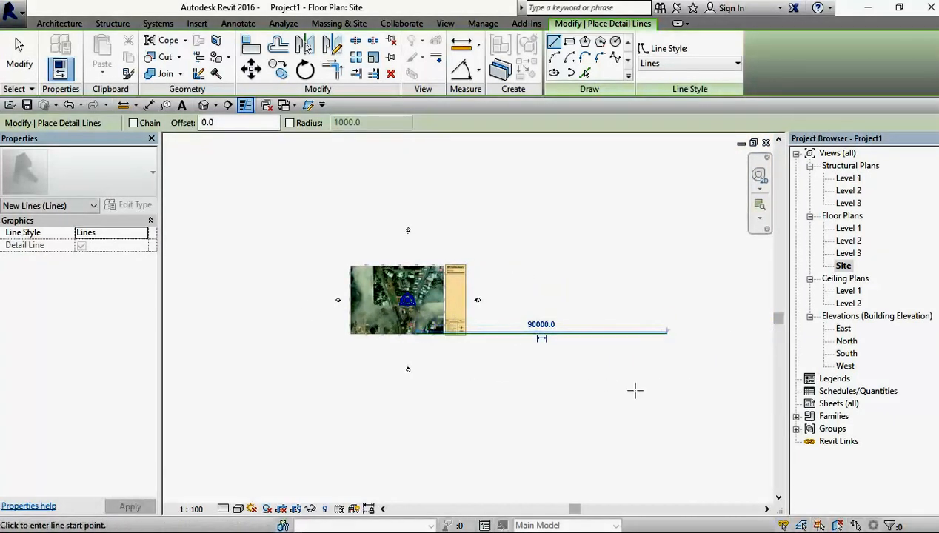
{"action": "left_click", "coordinate": [22, 54]}
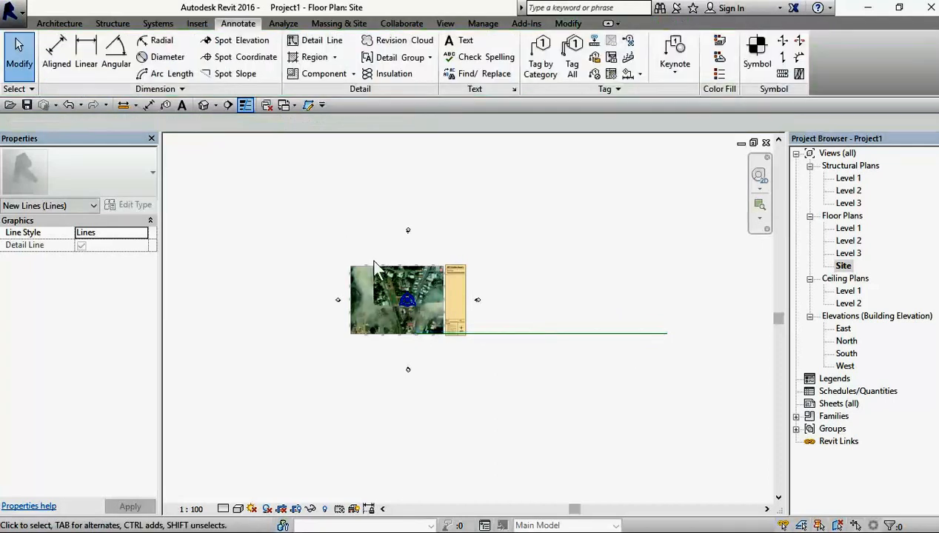
Step: Scale the map image graphically from the 667580 tick, taking the short line's end as reference and the 90 m line's end as target
{"action": "scroll", "coordinate": [424, 310], "scroll_direction": "up", "scroll_amount": 3}
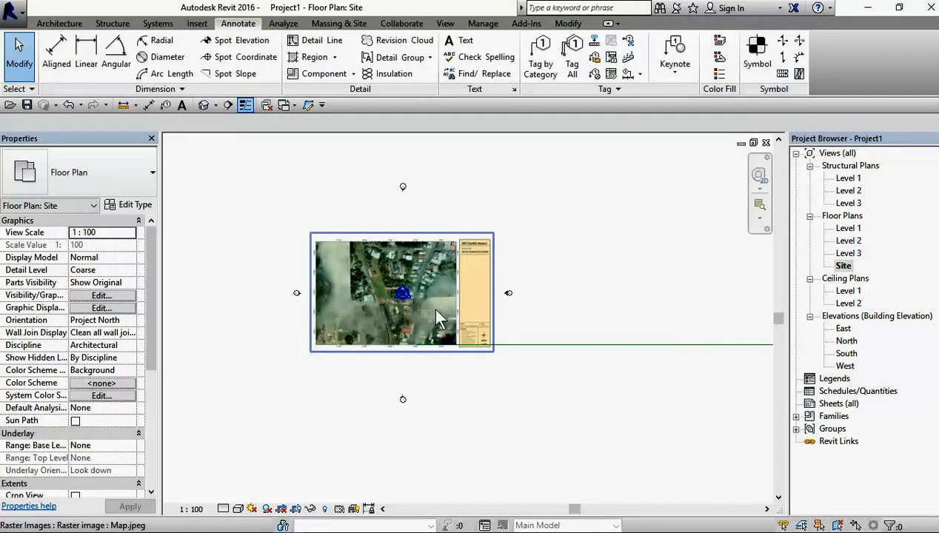
{"action": "scroll", "coordinate": [456, 288], "scroll_direction": "up", "scroll_amount": 1}
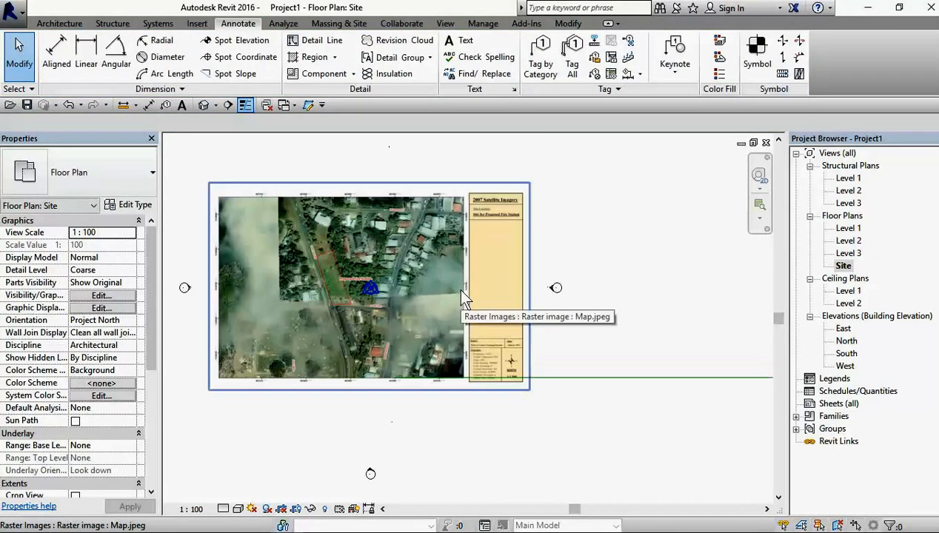
{"action": "left_click", "coordinate": [448, 243]}
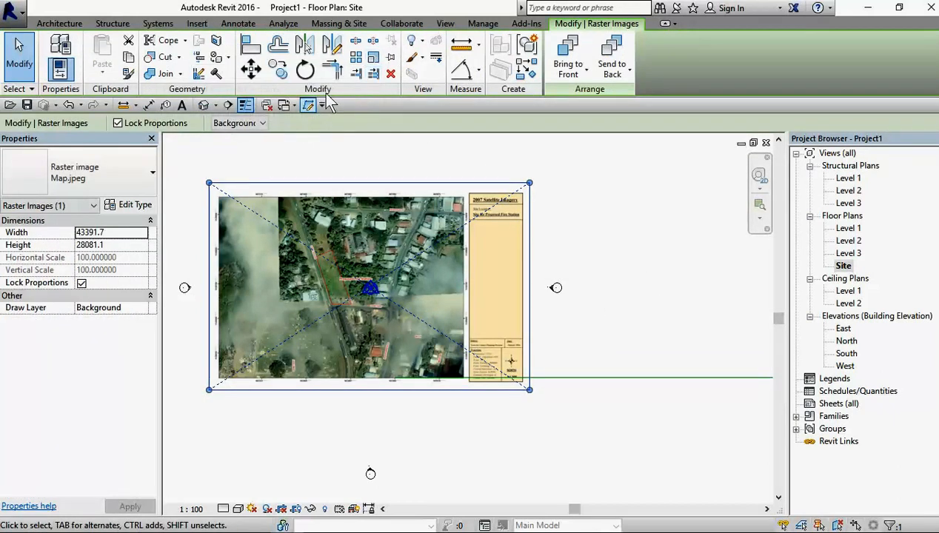
{"action": "left_click", "coordinate": [377, 62]}
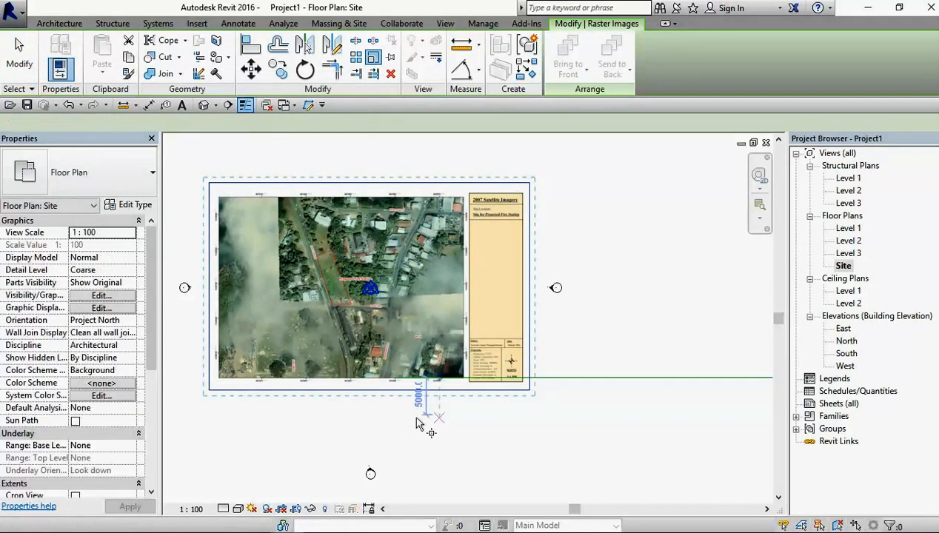
{"action": "scroll", "coordinate": [468, 424], "scroll_direction": "up", "scroll_amount": 5}
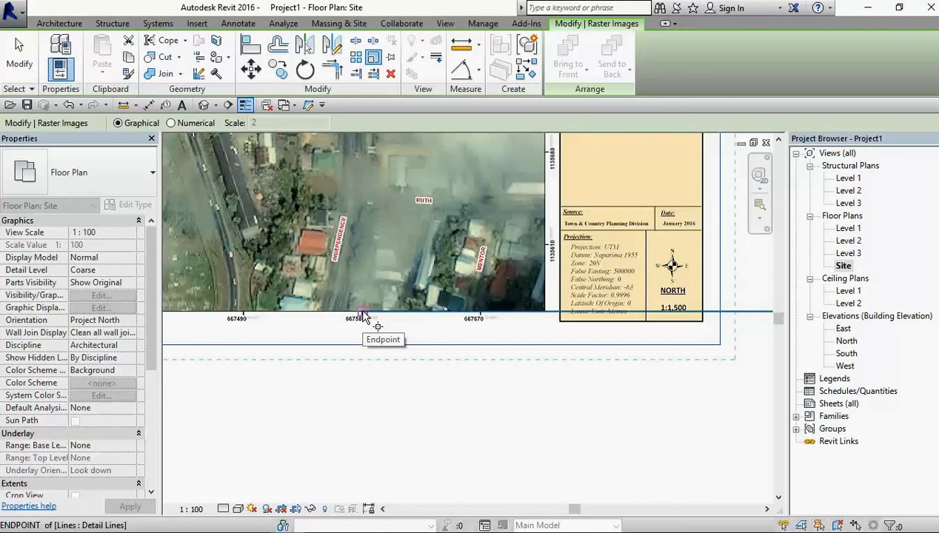
{"action": "left_click", "coordinate": [363, 312]}
{"action": "scroll", "coordinate": [536, 312], "scroll_direction": "down", "scroll_amount": 2}
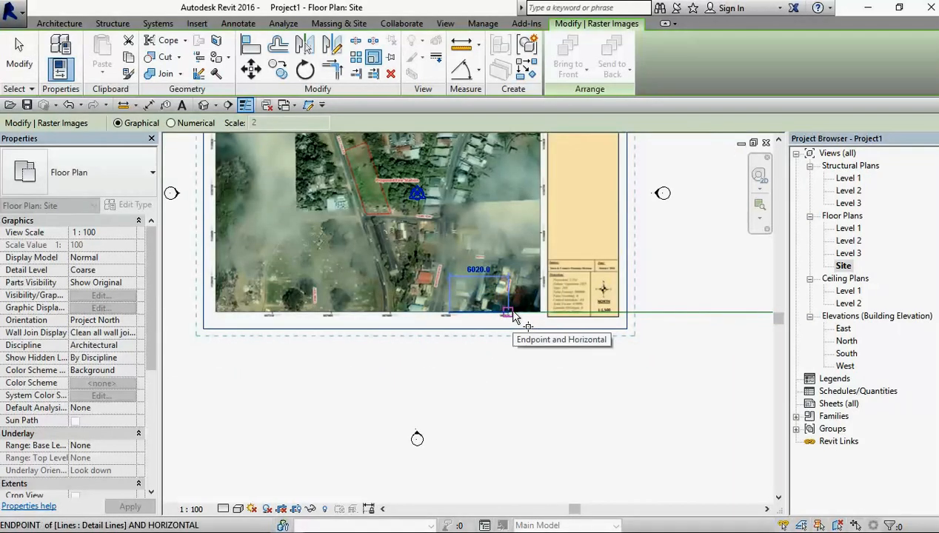
{"action": "scroll", "coordinate": [516, 314], "scroll_direction": "up", "scroll_amount": 3}
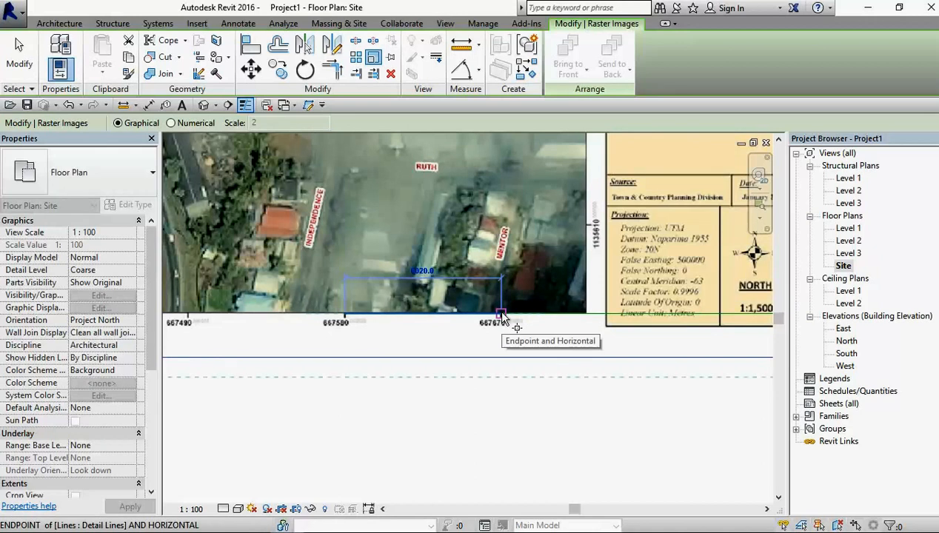
{"action": "scroll", "coordinate": [501, 314], "scroll_direction": "down", "scroll_amount": 6}
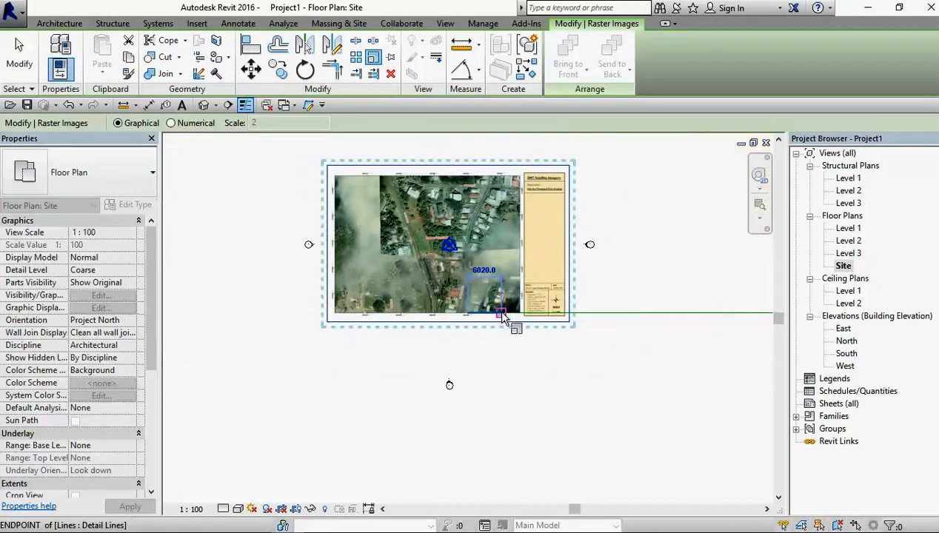
{"action": "middle_click_drag", "start_coordinate": [523, 318], "coordinate": [307, 329]}
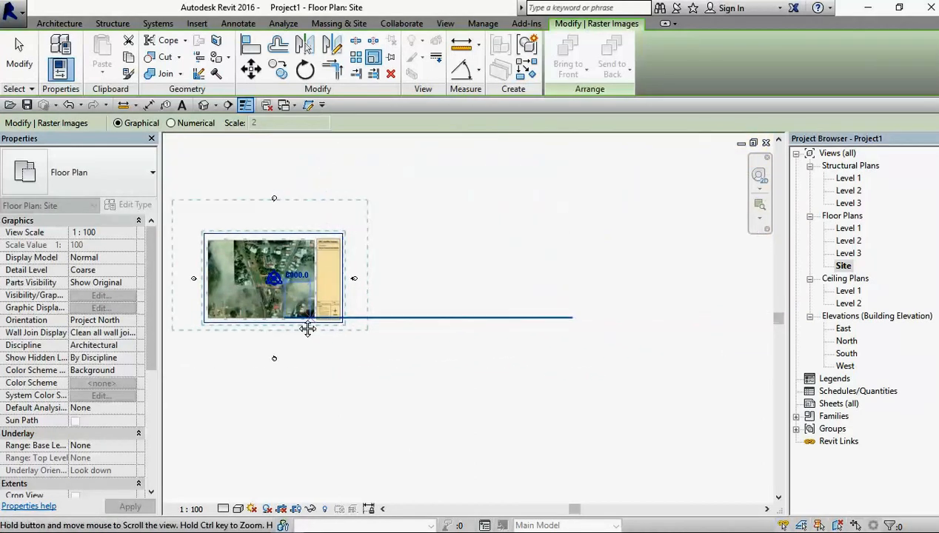
{"action": "left_click", "coordinate": [557, 321]}
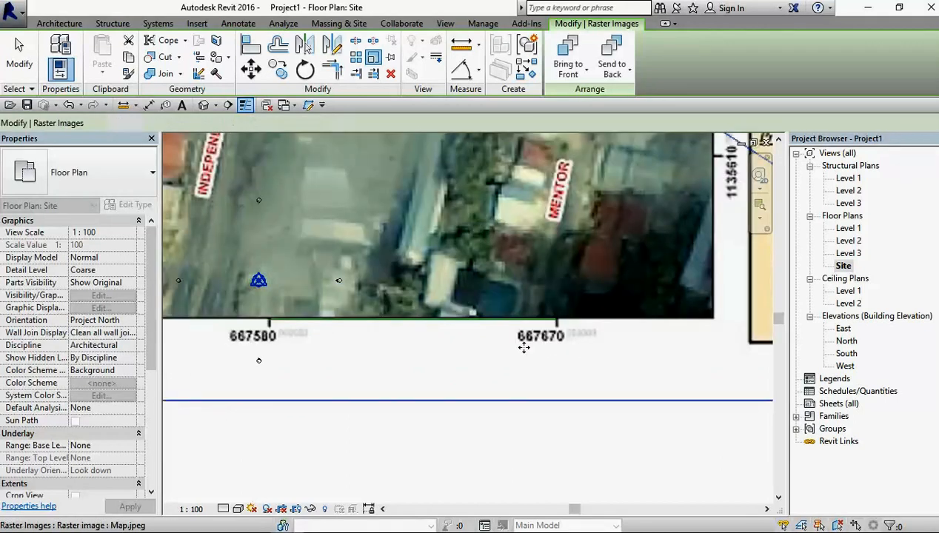
Step: Delete the two reference detail lines along the scaled map's lower edge, starting at the 667580 tick
{"action": "scroll", "coordinate": [424, 325], "scroll_direction": "down", "scroll_amount": 5}
{"action": "scroll", "coordinate": [377, 305], "scroll_direction": "down", "scroll_amount": 3}
{"action": "scroll", "coordinate": [256, 270], "scroll_direction": "up", "scroll_amount": 4}
{"action": "scroll", "coordinate": [360, 315], "scroll_direction": "up", "scroll_amount": 1}
{"action": "scroll", "coordinate": [474, 396], "scroll_direction": "up", "scroll_amount": 1}
{"action": "scroll", "coordinate": [473, 396], "scroll_direction": "down", "scroll_amount": 1}
{"action": "left_click", "coordinate": [472, 408]}
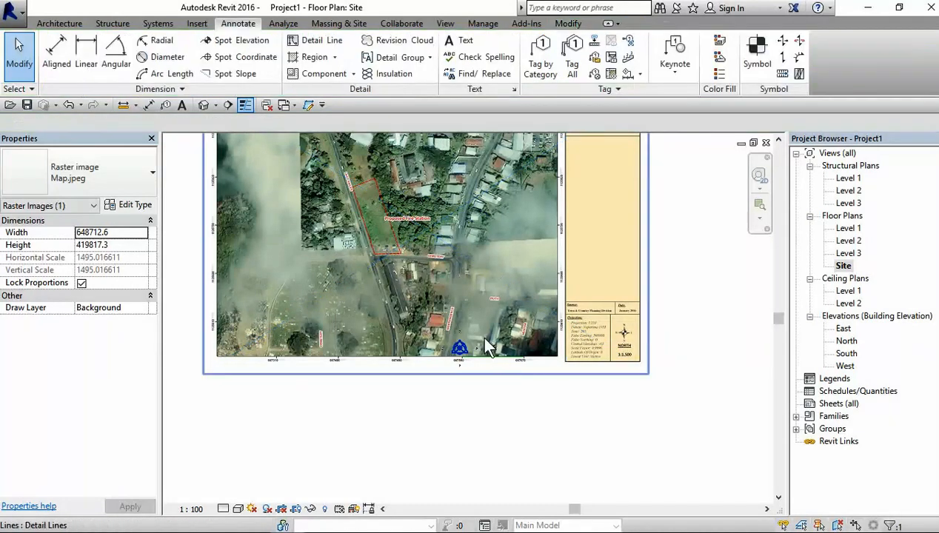
{"action": "scroll", "coordinate": [482, 370], "scroll_direction": "up", "scroll_amount": 4}
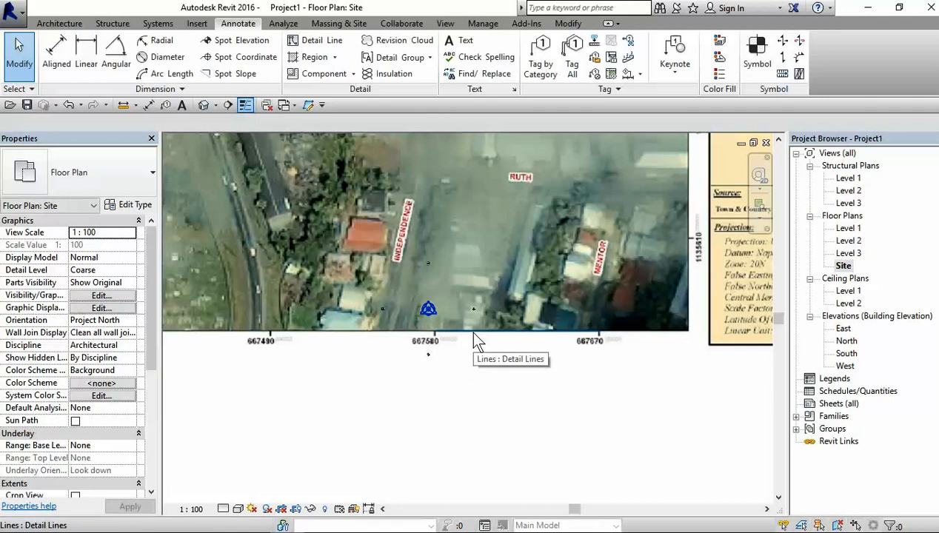
{"action": "left_click", "coordinate": [474, 331]}
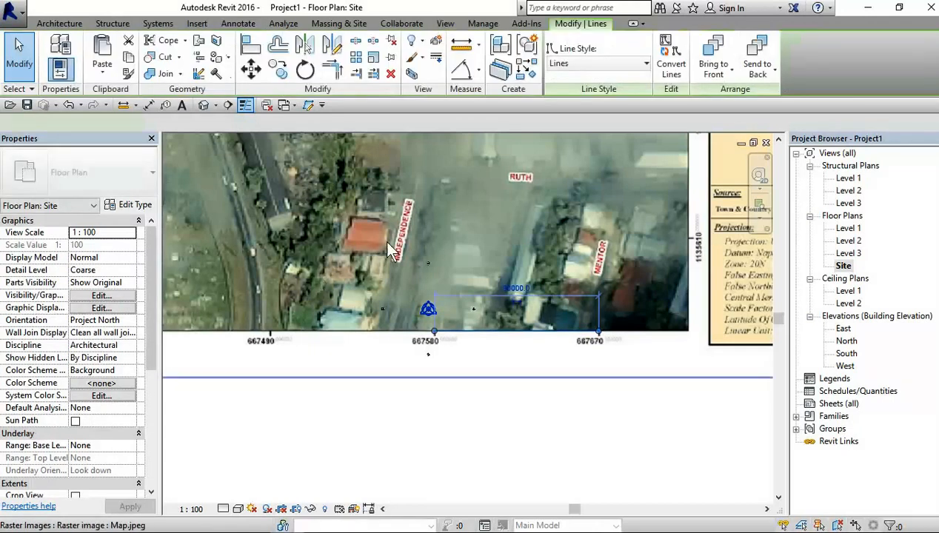
{"action": "left_click", "coordinate": [391, 74]}
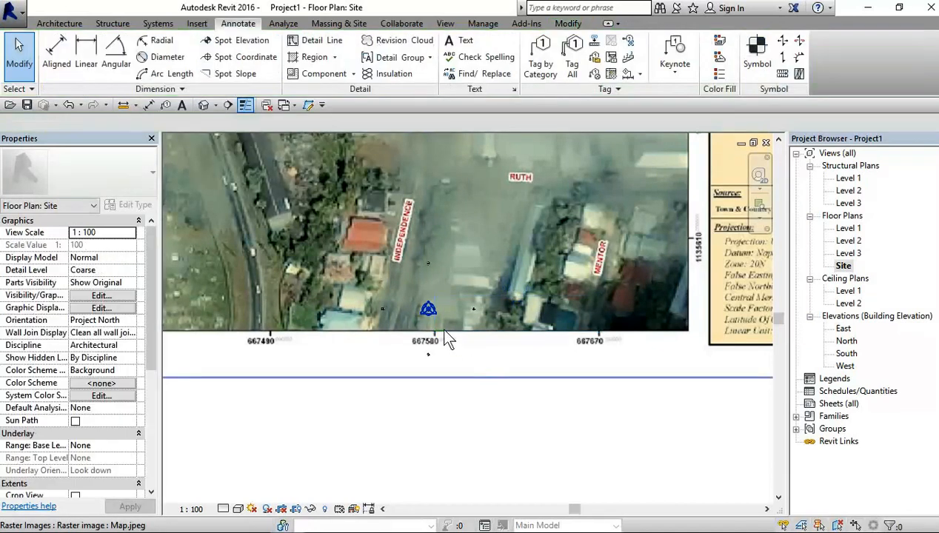
{"action": "left_click", "coordinate": [391, 76]}
Step: Set the Quick Access Toolbar to show above the ribbon
{"action": "scroll", "coordinate": [428, 383], "scroll_direction": "down", "scroll_amount": 5}
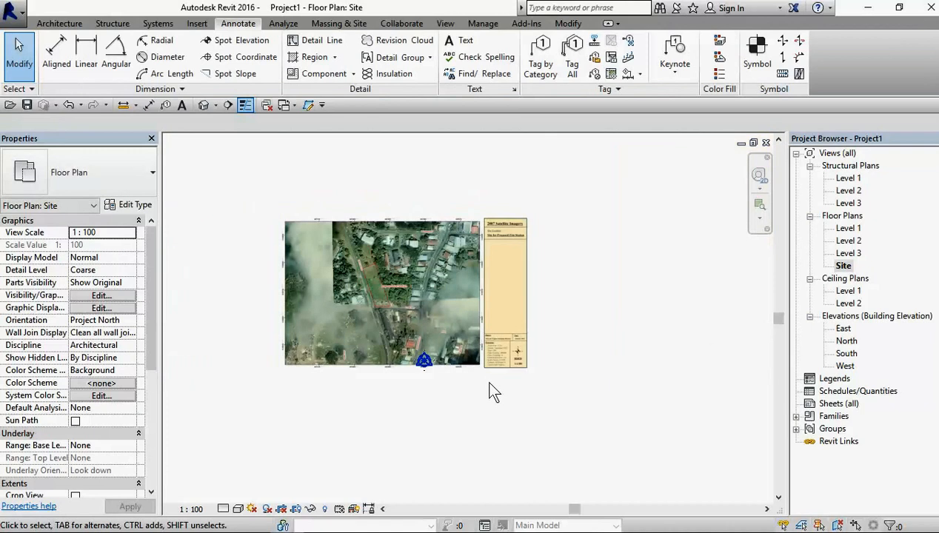
{"action": "scroll", "coordinate": [474, 389], "scroll_direction": "up", "scroll_amount": 6}
{"action": "scroll", "coordinate": [325, 422], "scroll_direction": "up", "scroll_amount": 3}
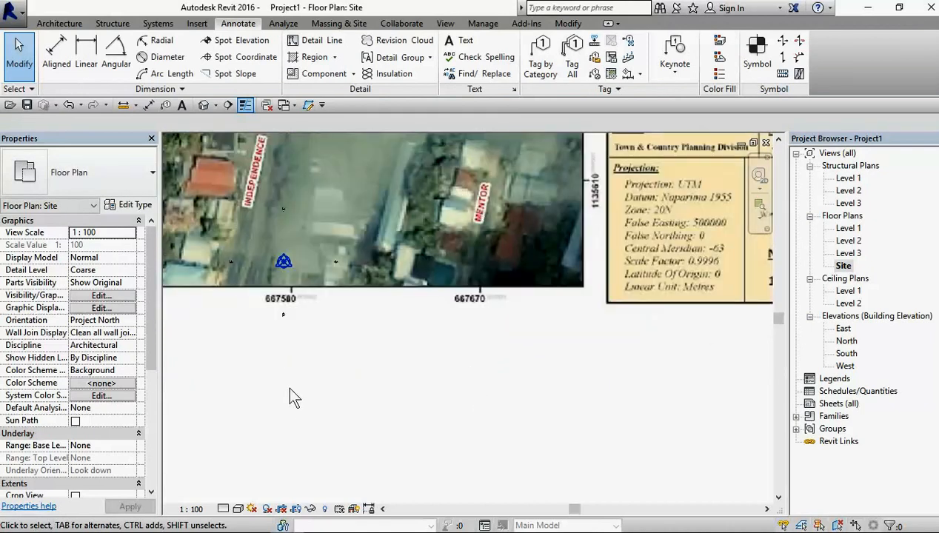
{"action": "scroll", "coordinate": [268, 332], "scroll_direction": "up", "scroll_amount": 2}
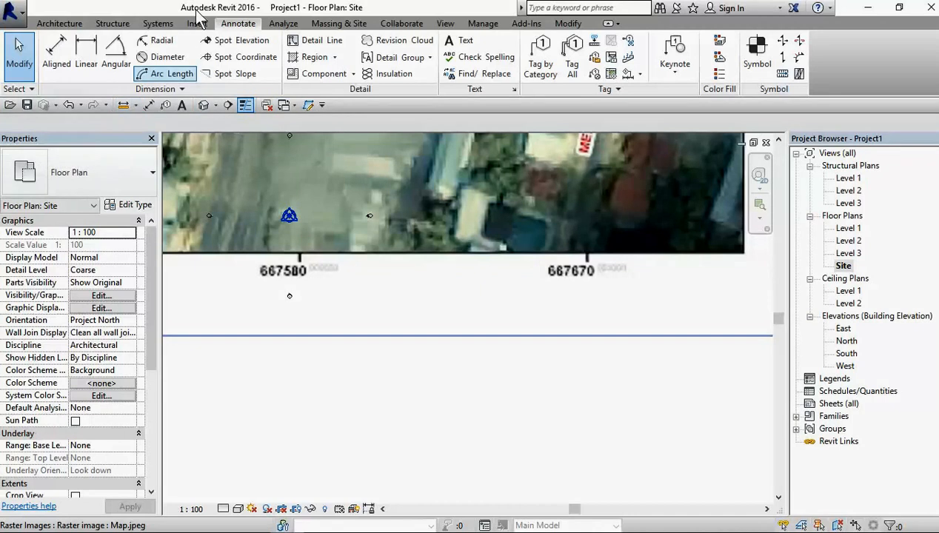
{"action": "left_click", "coordinate": [321, 105]}
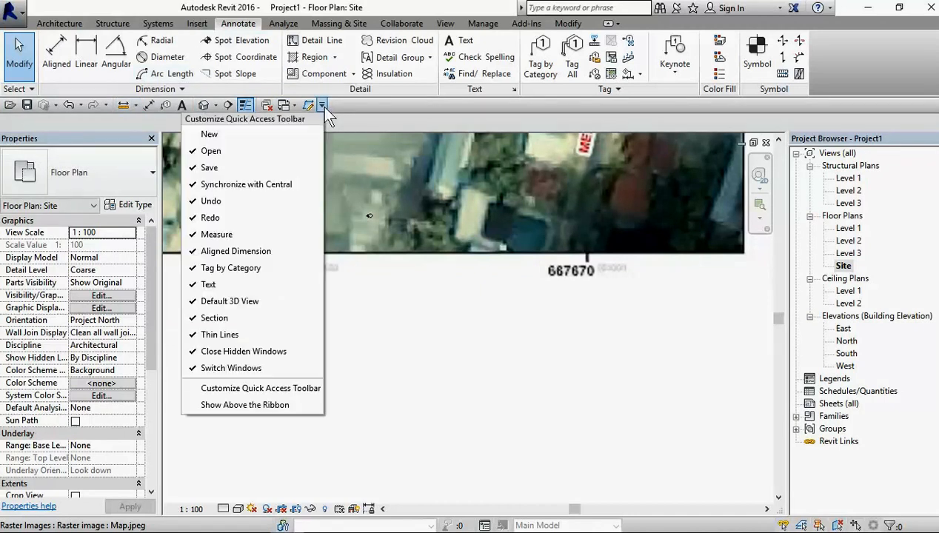
{"action": "left_click", "coordinate": [272, 405]}
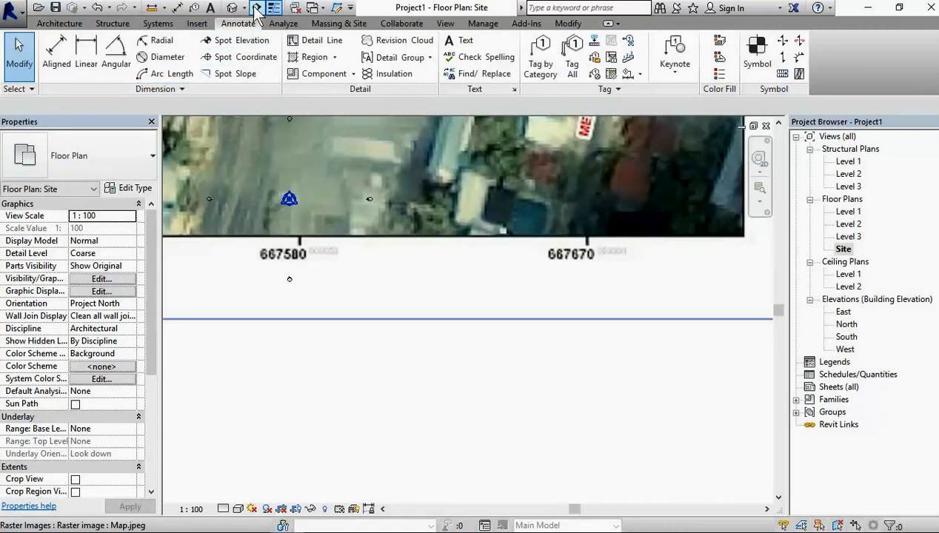
Step: Measure the horizontal distance between the map's 667580 and 667670 ticks, and finish measuring
{"action": "left_click", "coordinate": [153, 9]}
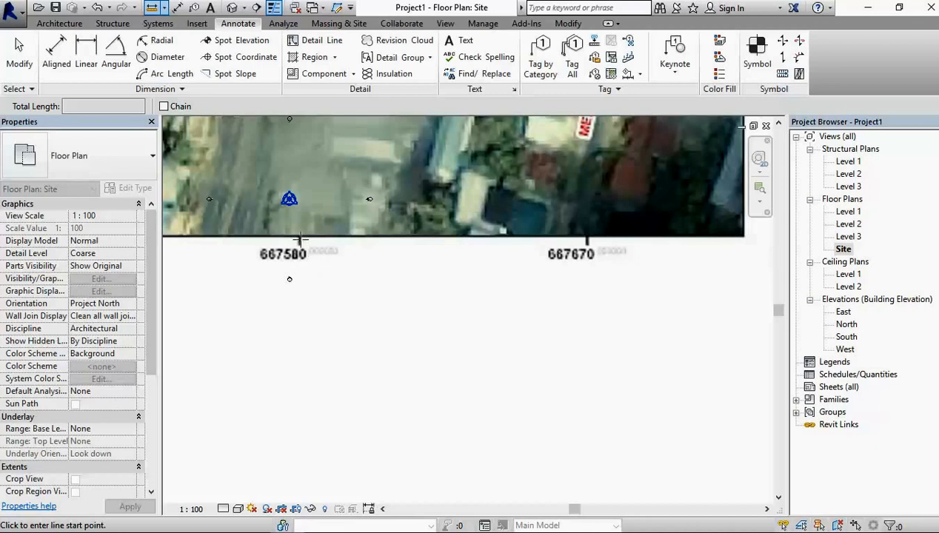
{"action": "left_click", "coordinate": [300, 239]}
{"action": "left_click", "coordinate": [586, 239]}
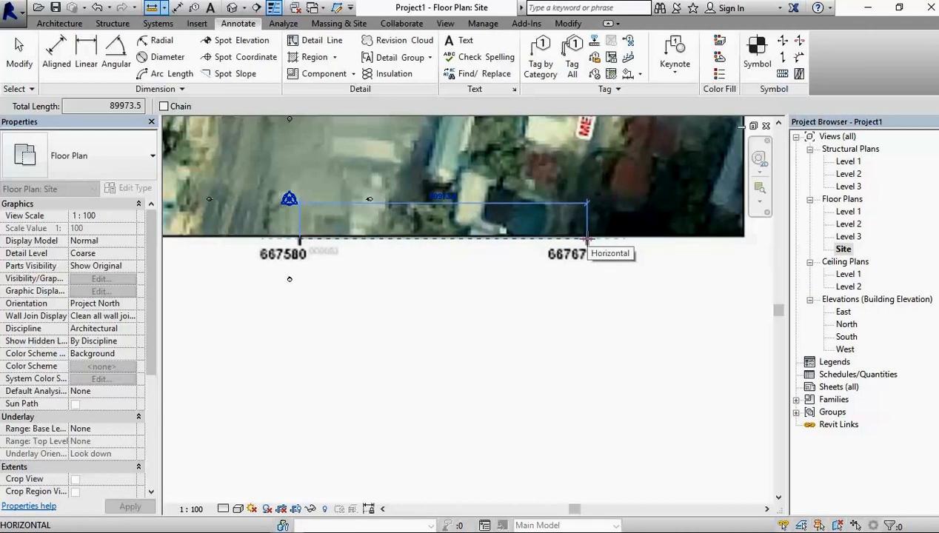
{"action": "scroll", "coordinate": [432, 212], "scroll_direction": "up", "scroll_amount": 3}
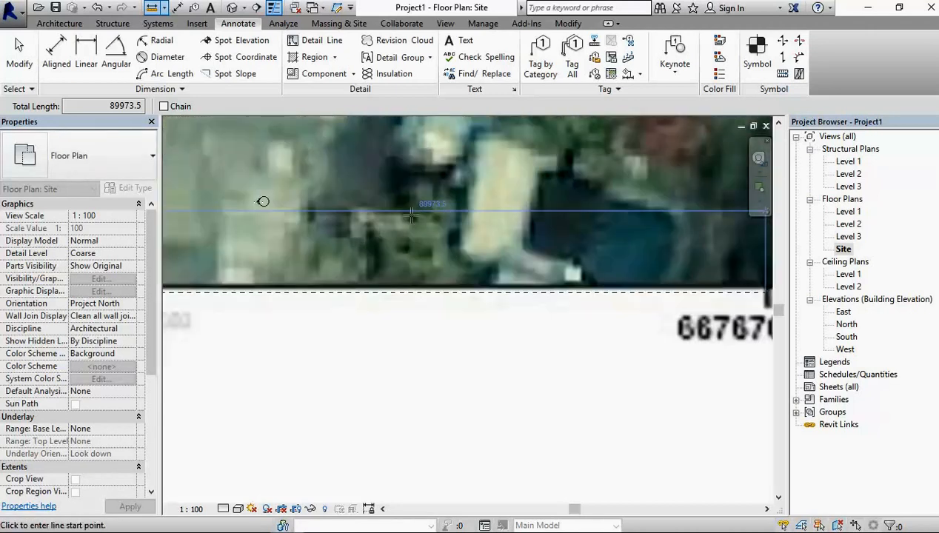
{"action": "scroll", "coordinate": [435, 214], "scroll_direction": "down", "scroll_amount": 4}
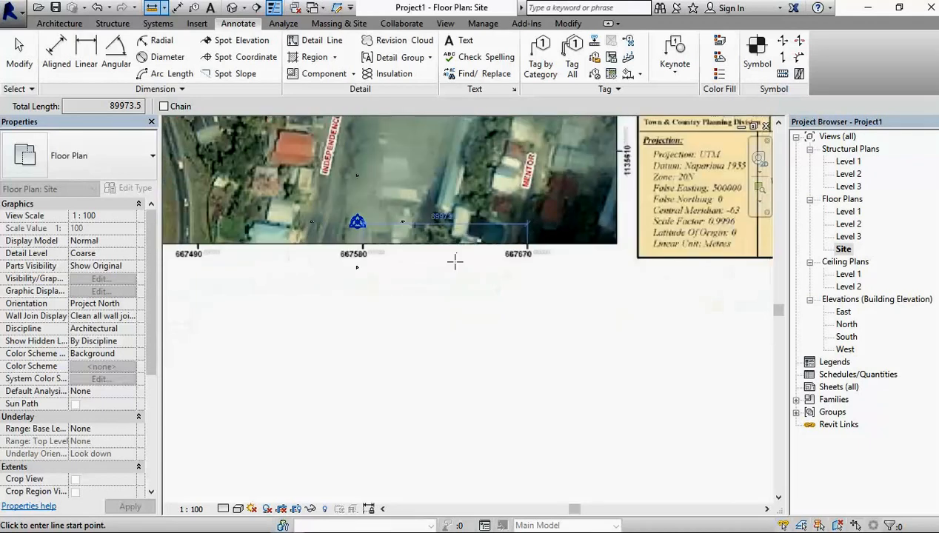
{"action": "key", "text": "Escape"}
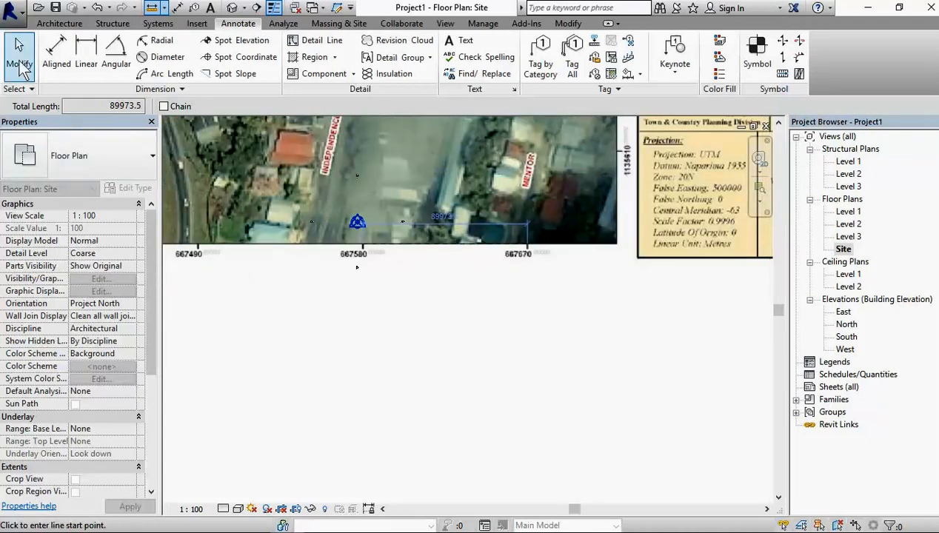
Step: Examine the scaled map around the red dashed boundary of the Proposed Fire Station site and its adjoining roads
{"action": "scroll", "coordinate": [429, 288], "scroll_direction": "down", "scroll_amount": 2}
{"action": "scroll", "coordinate": [429, 293], "scroll_direction": "down", "scroll_amount": 3}
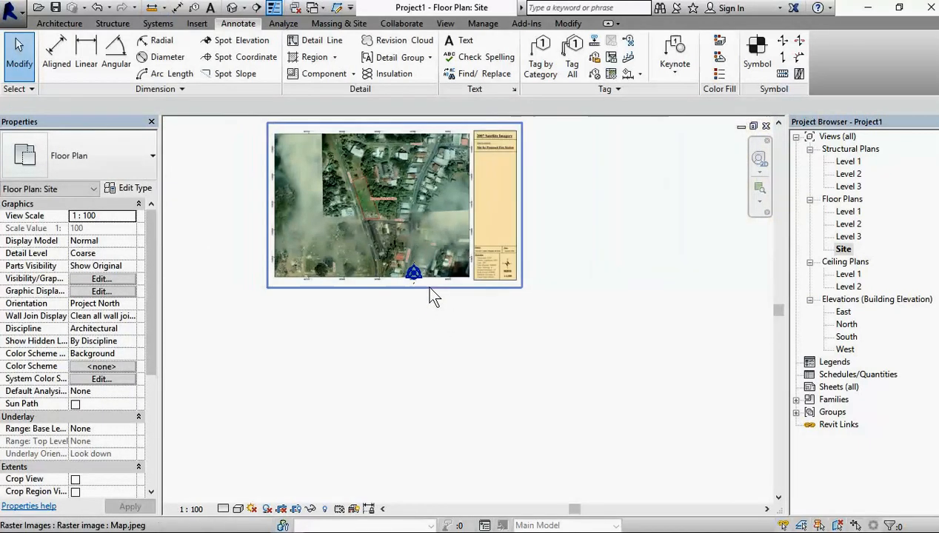
{"action": "scroll", "coordinate": [356, 268], "scroll_direction": "up", "scroll_amount": 5}
{"action": "scroll", "coordinate": [405, 290], "scroll_direction": "down", "scroll_amount": 4}
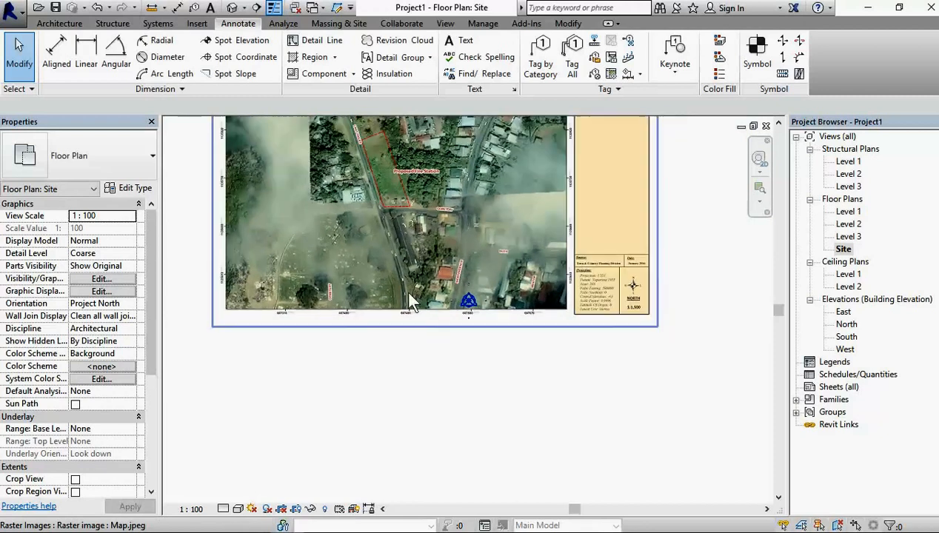
{"action": "scroll", "coordinate": [414, 264], "scroll_direction": "up", "scroll_amount": 3}
{"action": "scroll", "coordinate": [414, 265], "scroll_direction": "up", "scroll_amount": 2}
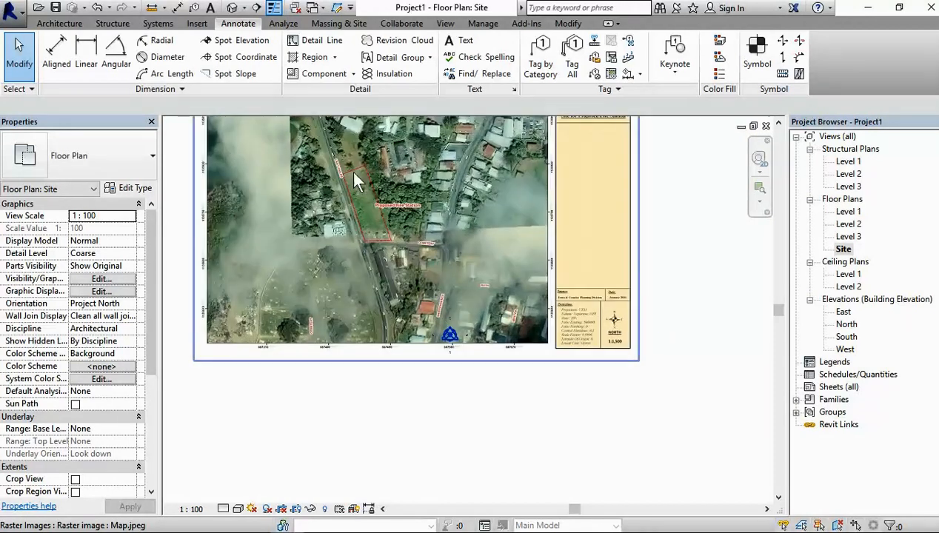
{"action": "scroll", "coordinate": [353, 180], "scroll_direction": "up", "scroll_amount": 4}
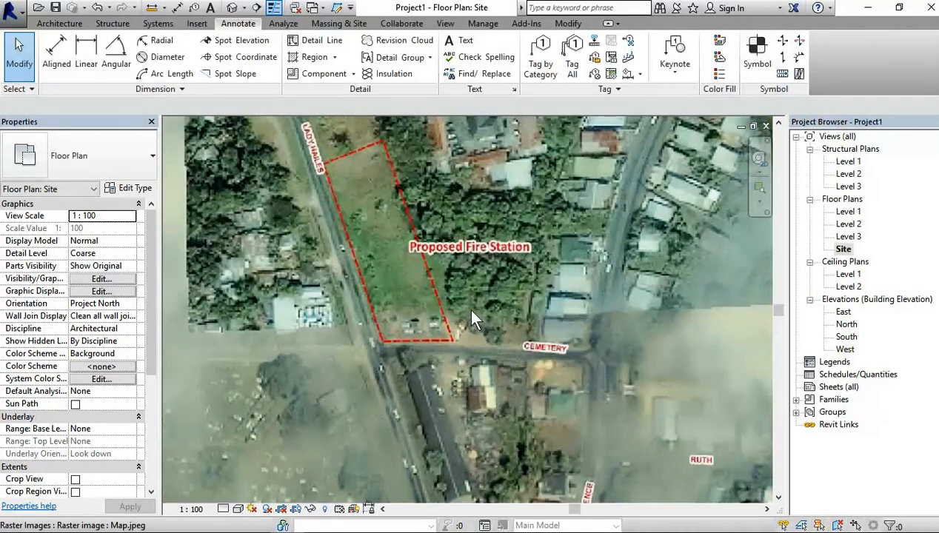
{"action": "scroll", "coordinate": [437, 324], "scroll_direction": "down", "scroll_amount": 1}
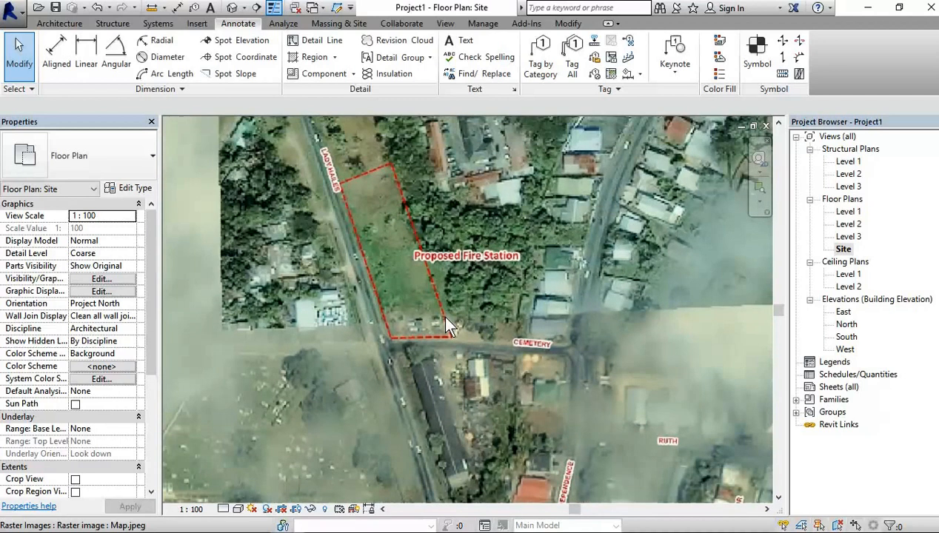
{"action": "scroll", "coordinate": [532, 334], "scroll_direction": "up", "scroll_amount": 2}
{"action": "scroll", "coordinate": [355, 289], "scroll_direction": "down", "scroll_amount": 1}
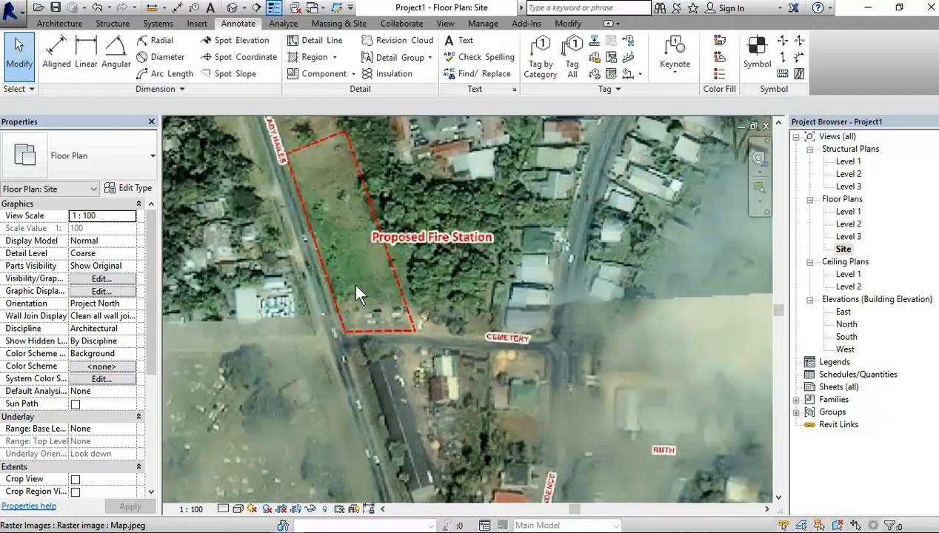
{"action": "scroll", "coordinate": [324, 202], "scroll_direction": "down", "scroll_amount": 1}
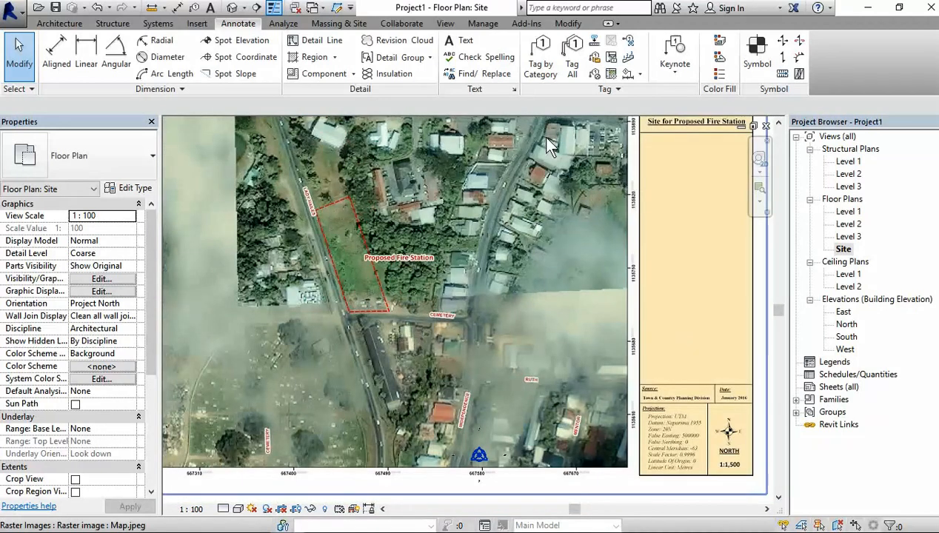
{"action": "scroll", "coordinate": [488, 207], "scroll_direction": "down", "scroll_amount": 1}
{"action": "scroll", "coordinate": [454, 233], "scroll_direction": "up", "scroll_amount": 1}
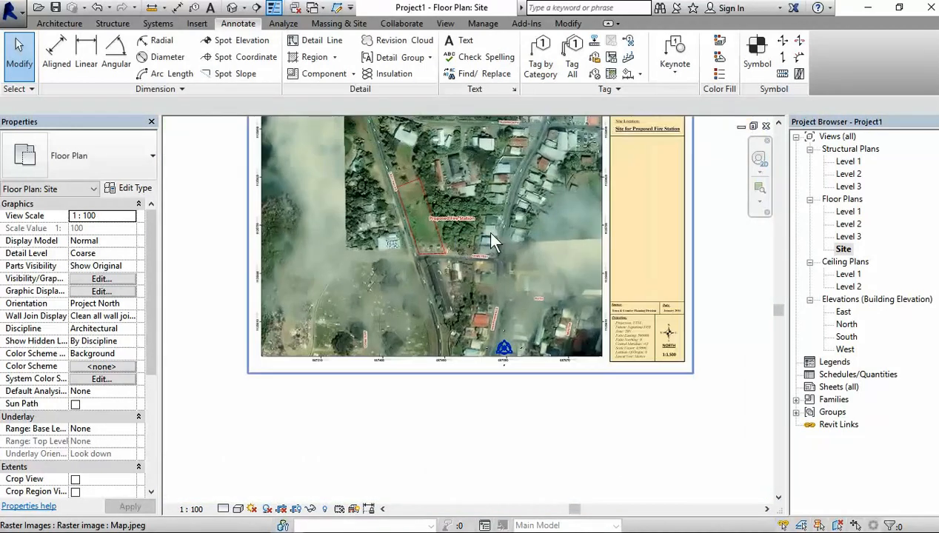
Step: Move the map image up and to the left so its lower border sits above the project base point
{"action": "left_click", "coordinate": [559, 191]}
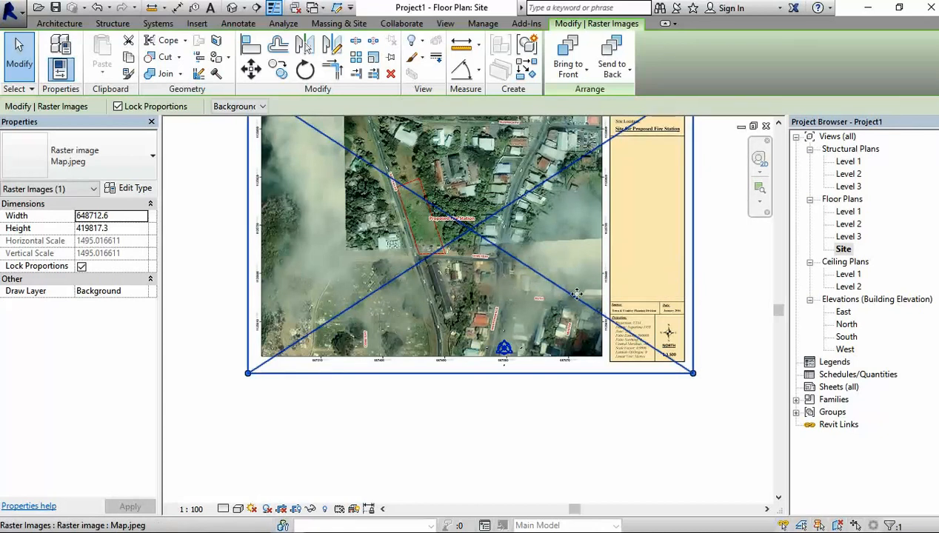
{"action": "scroll", "coordinate": [576, 296], "scroll_direction": "down", "scroll_amount": 1}
{"action": "scroll", "coordinate": [575, 329], "scroll_direction": "up", "scroll_amount": 1}
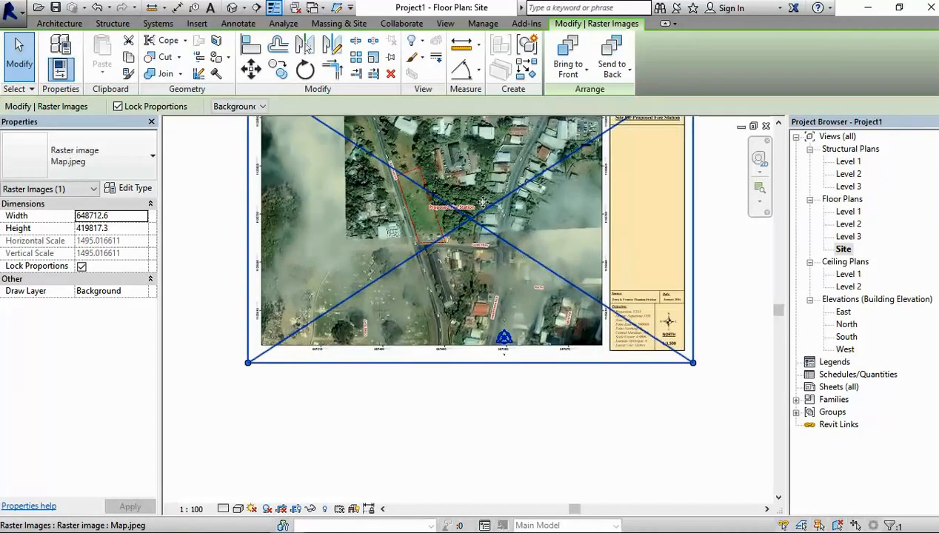
{"action": "mouse_move", "coordinate": [472, 185]}
{"action": "left_mouse_down"}
{"action": "mouse_move", "coordinate": [478, 220]}
{"action": "mouse_move", "coordinate": [519, 241]}
{"action": "mouse_move", "coordinate": [530, 267]}
{"action": "mouse_move", "coordinate": [423, 165]}
{"action": "mouse_move", "coordinate": [376, 137]}
{"action": "left_mouse_up"}
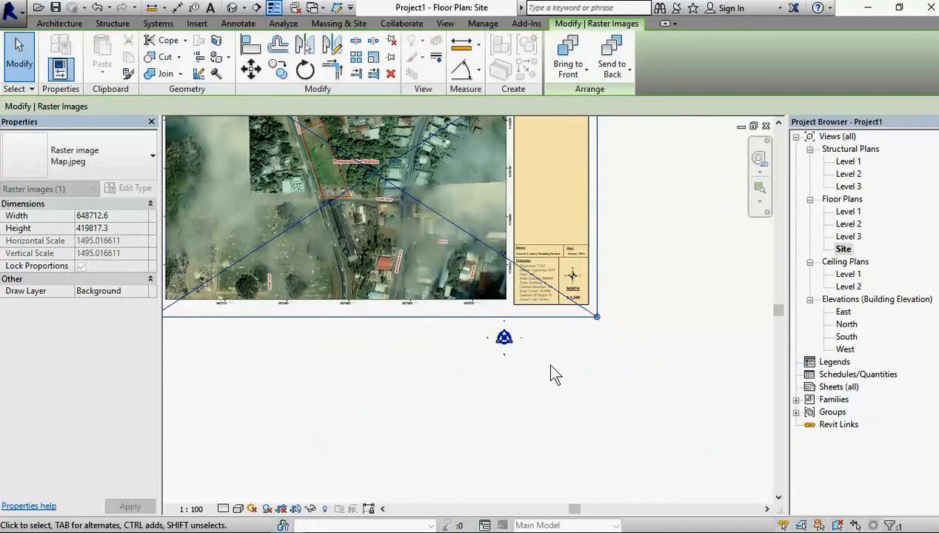
Step: Move the map image so the project base point sits inside the red dashed Proposed Fire Station boundary, and deselect it
{"action": "scroll", "coordinate": [504, 355], "scroll_direction": "up", "scroll_amount": 2}
{"action": "scroll", "coordinate": [504, 355], "scroll_direction": "up", "scroll_amount": 3}
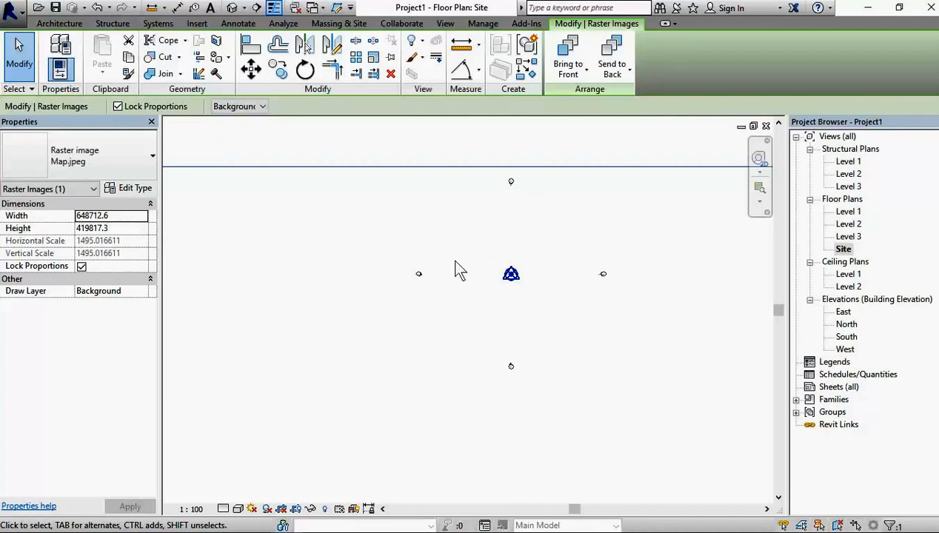
{"action": "scroll", "coordinate": [516, 295], "scroll_direction": "down", "scroll_amount": 1}
{"action": "scroll", "coordinate": [516, 294], "scroll_direction": "down", "scroll_amount": 2}
{"action": "scroll", "coordinate": [516, 295], "scroll_direction": "up", "scroll_amount": 3}
{"action": "scroll", "coordinate": [516, 294], "scroll_direction": "down", "scroll_amount": 4}
{"action": "scroll", "coordinate": [515, 291], "scroll_direction": "down", "scroll_amount": 3}
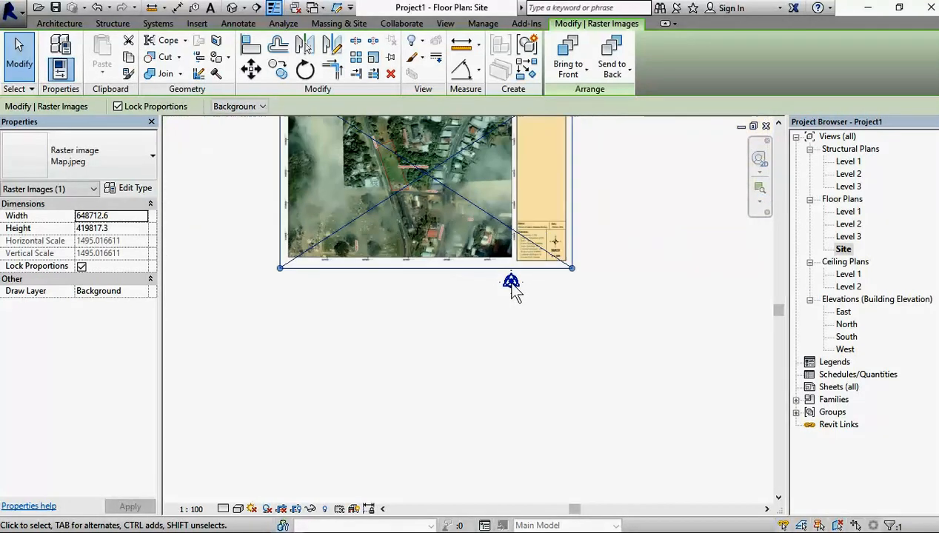
{"action": "left_click_drag", "start_coordinate": [435, 184], "coordinate": [528, 283]}
{"action": "scroll", "coordinate": [527, 296], "scroll_direction": "up", "scroll_amount": 5}
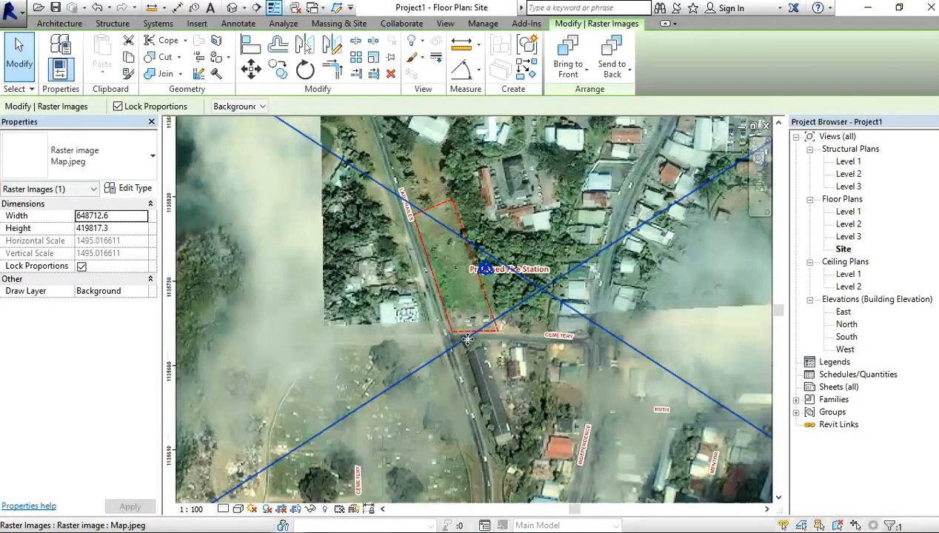
{"action": "left_click_drag", "start_coordinate": [490, 339], "coordinate": [440, 334]}
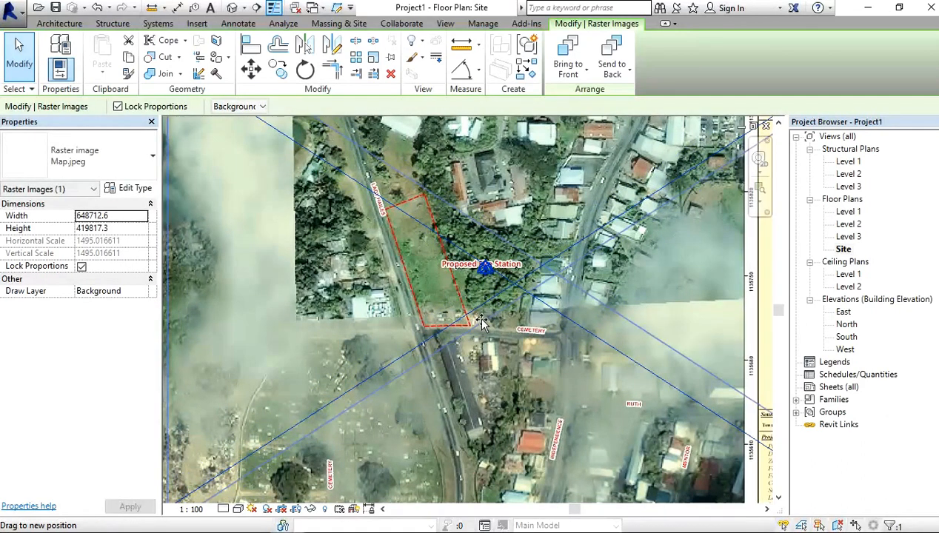
{"action": "left_click_drag", "start_coordinate": [500, 316], "coordinate": [480, 338]}
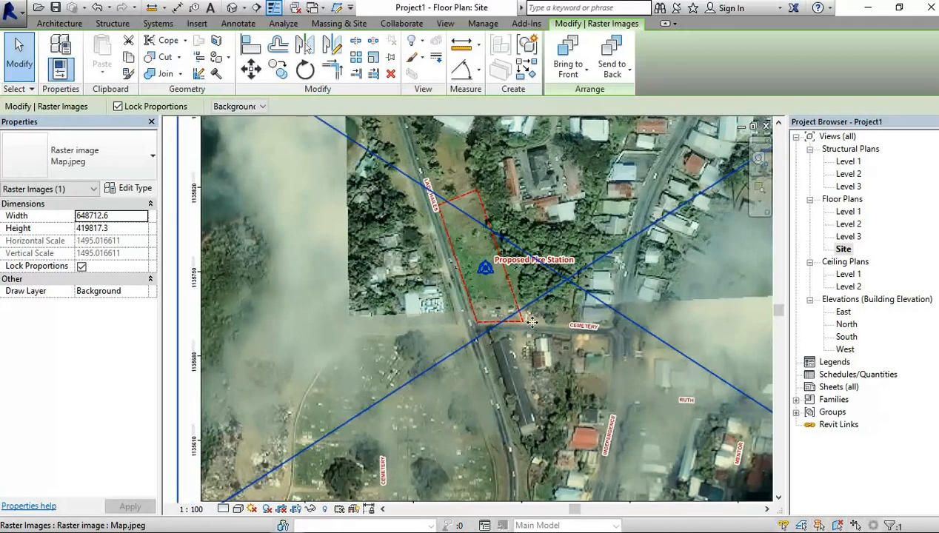
{"action": "scroll", "coordinate": [606, 318], "scroll_direction": "down", "scroll_amount": 5}
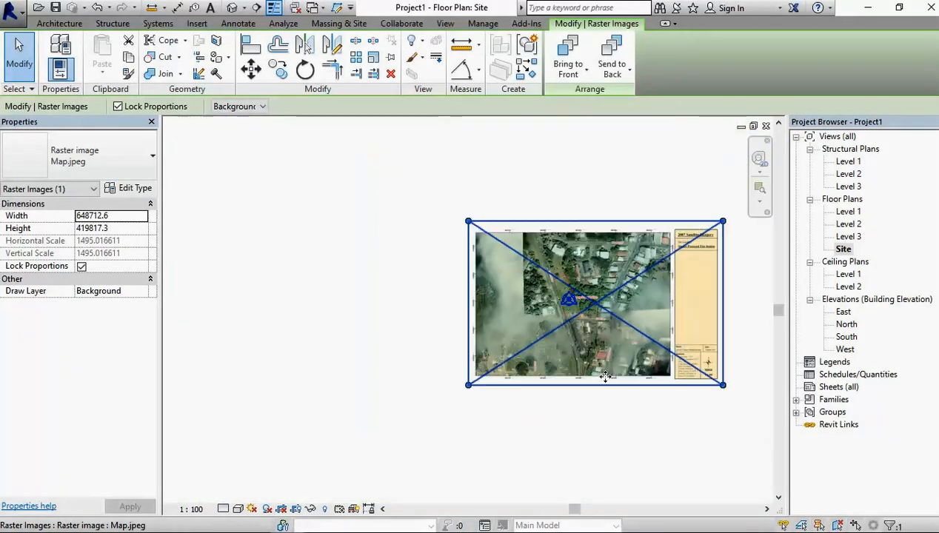
{"action": "left_click", "coordinate": [598, 415]}
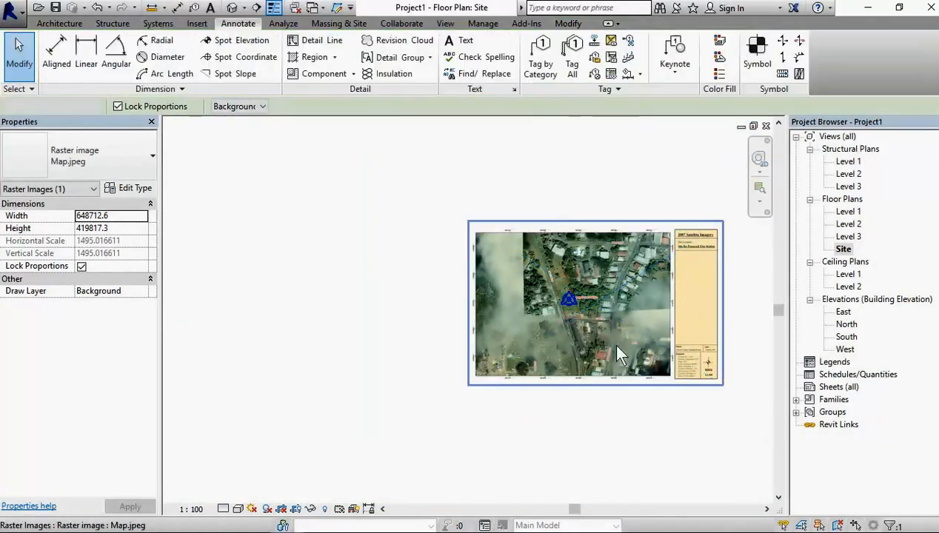
Step: Pin the Map.jpeg raster image in place in the Site plan and try to move it
{"action": "left_click", "coordinate": [514, 244]}
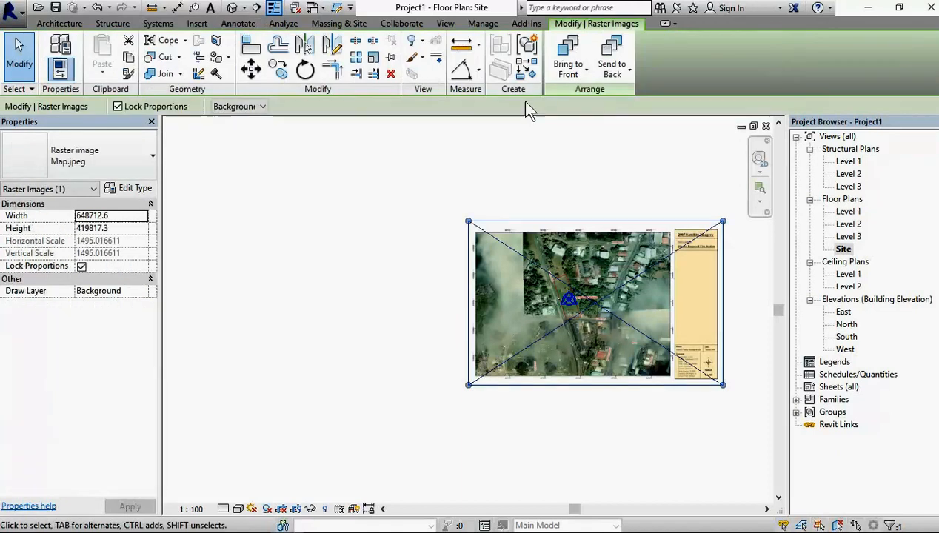
{"action": "left_click", "coordinate": [391, 57]}
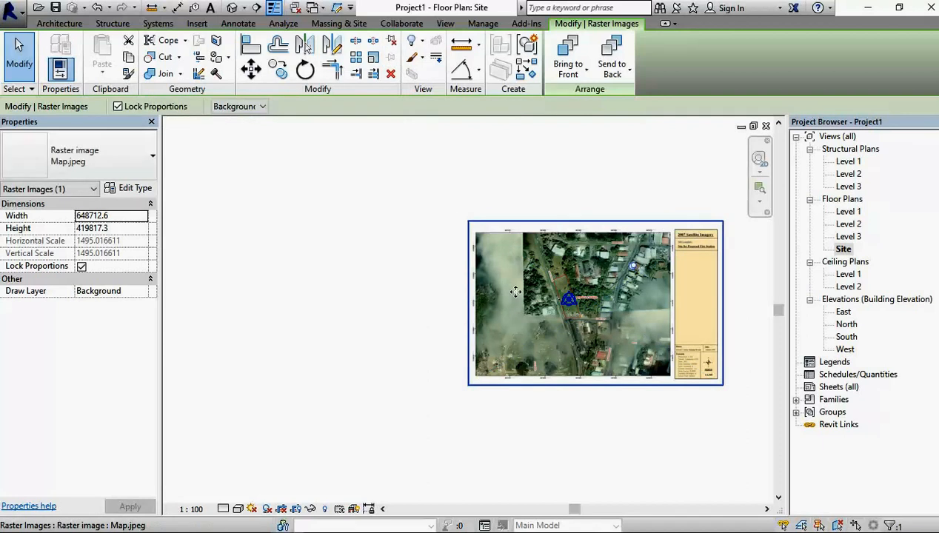
{"action": "left_click_drag", "start_coordinate": [515, 292], "coordinate": [481, 307]}
{"action": "left_click", "coordinate": [575, 420]}
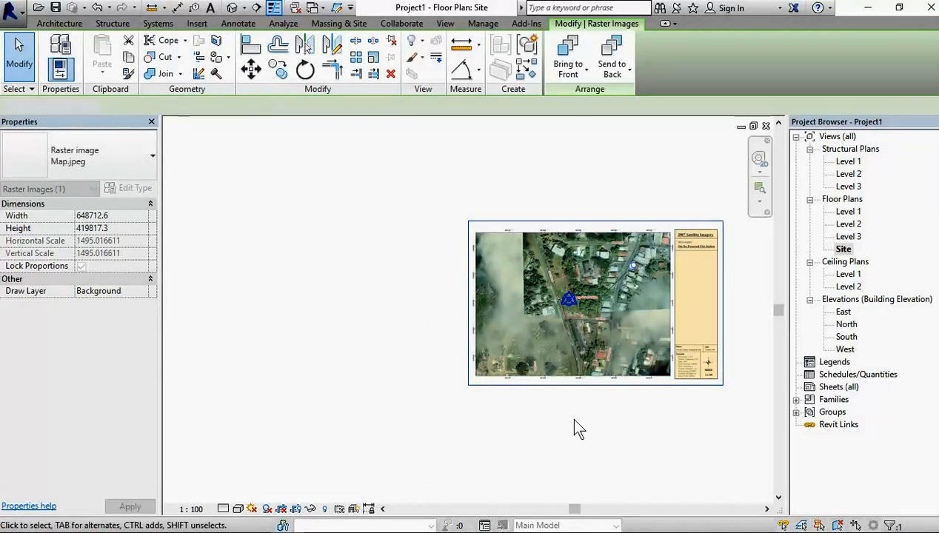
Step: Draw a straight model line about 239 m long at 70° along Lady Hailes road, past the Cemetery junction, in the Lines style
{"action": "scroll", "coordinate": [562, 307], "scroll_direction": "up", "scroll_amount": 4}
{"action": "middle_click_drag", "start_coordinate": [640, 380], "coordinate": [478, 375]}
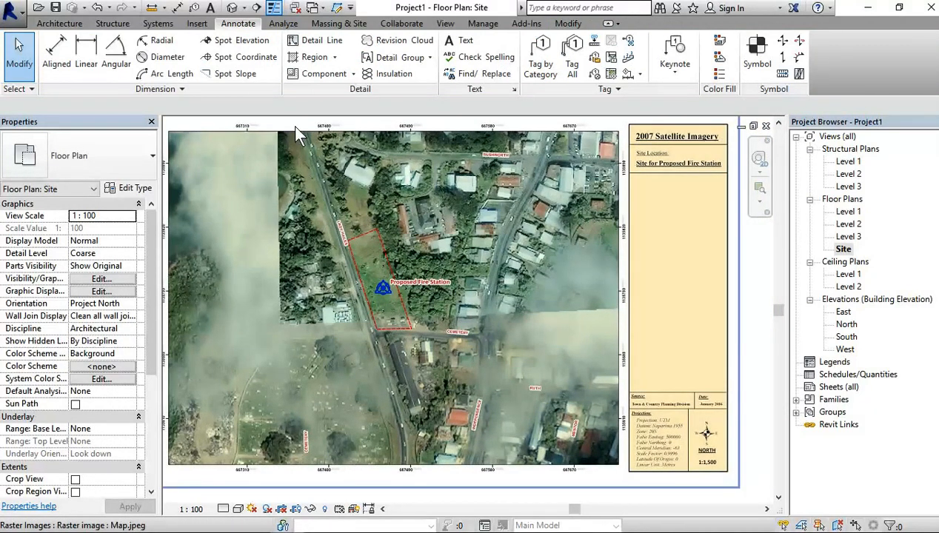
{"action": "left_click", "coordinate": [59, 22]}
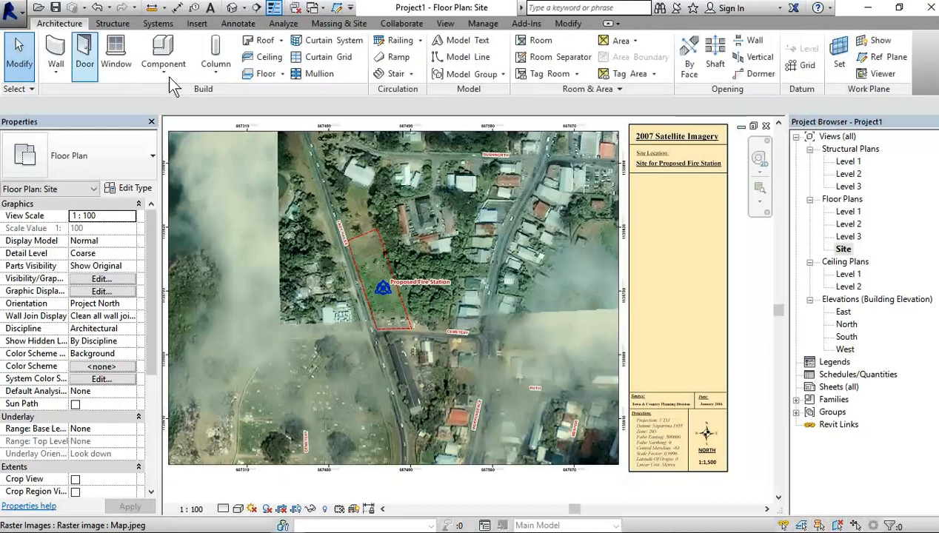
{"action": "left_click", "coordinate": [476, 65]}
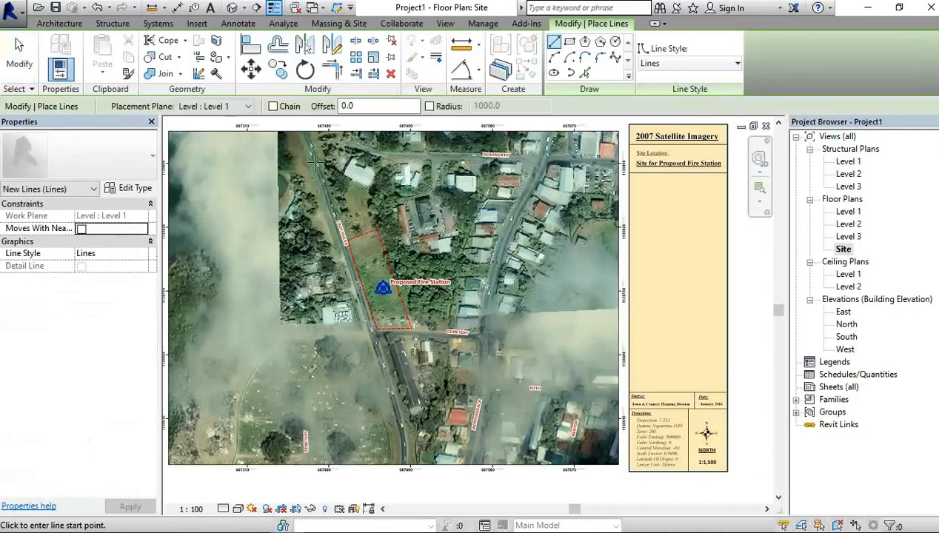
{"action": "scroll", "coordinate": [315, 163], "scroll_direction": "up", "scroll_amount": 3}
{"action": "scroll", "coordinate": [315, 162], "scroll_direction": "down", "scroll_amount": 2}
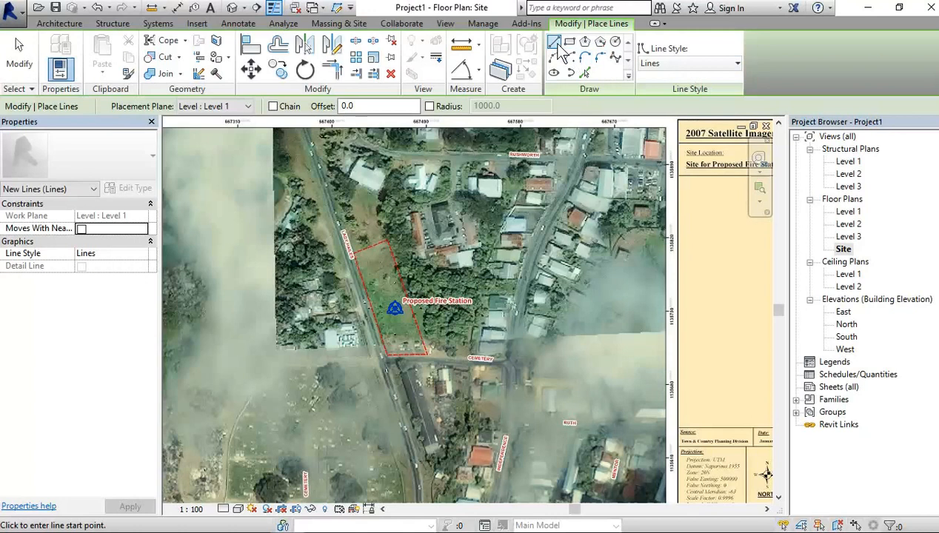
{"action": "left_click", "coordinate": [685, 64]}
{"action": "left_click", "coordinate": [670, 64]}
{"action": "scroll", "coordinate": [320, 170], "scroll_direction": "down", "scroll_amount": 2}
{"action": "scroll", "coordinate": [321, 170], "scroll_direction": "up", "scroll_amount": 3}
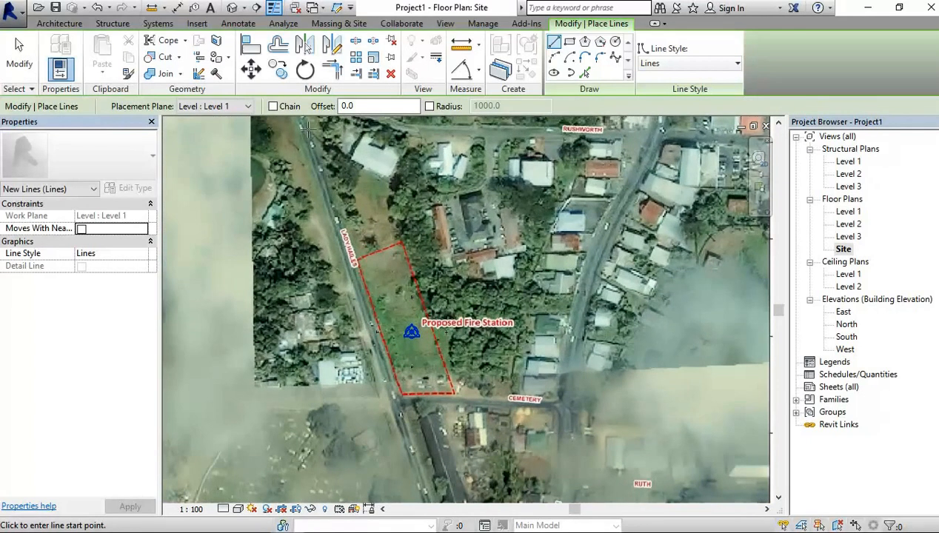
{"action": "left_click", "coordinate": [306, 127]}
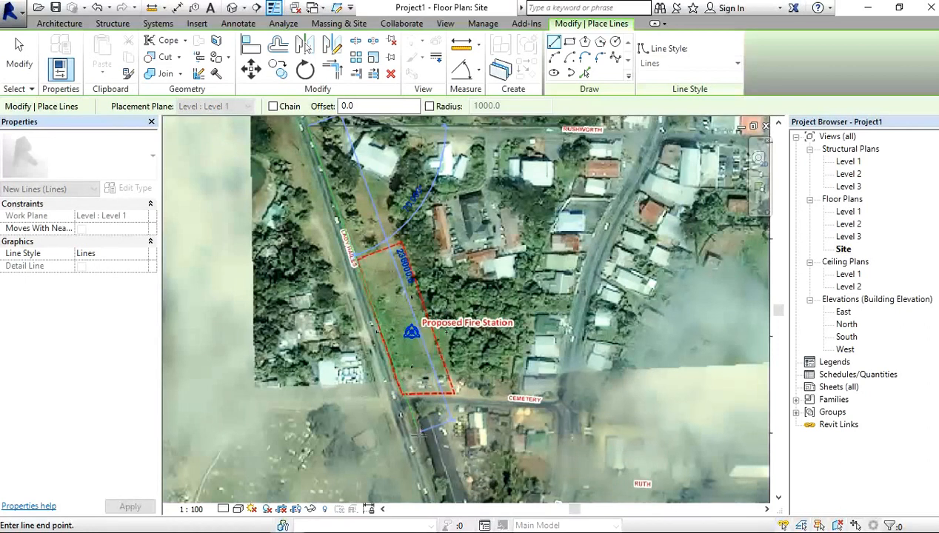
{"action": "left_click", "coordinate": [443, 430]}
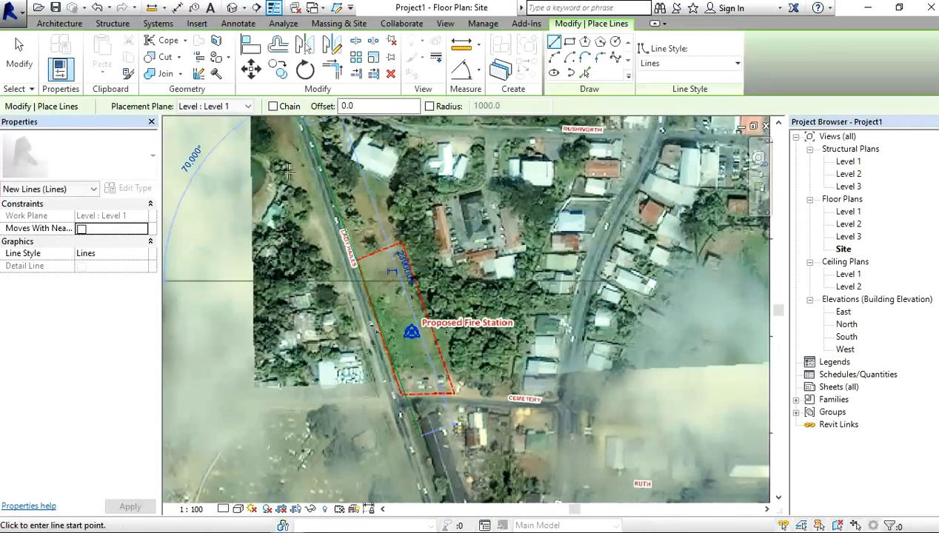
Step: Draw a model line along Cemetery road from the Lady Hailes line to the junction east of the site
{"action": "scroll", "coordinate": [417, 406], "scroll_direction": "up", "scroll_amount": 2}
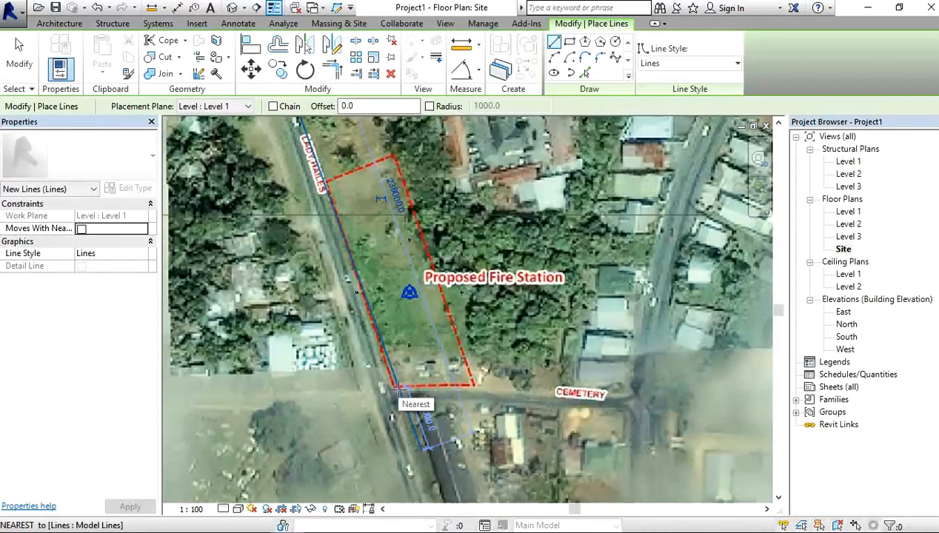
{"action": "left_click", "coordinate": [397, 386]}
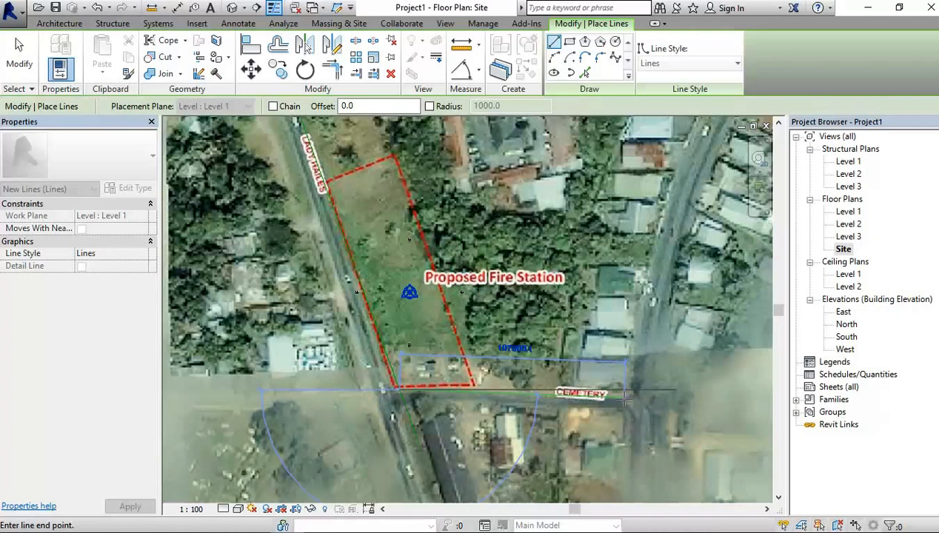
{"action": "left_click", "coordinate": [624, 399]}
{"action": "scroll", "coordinate": [649, 346], "scroll_direction": "down", "scroll_amount": 5}
{"action": "scroll", "coordinate": [649, 346], "scroll_direction": "up", "scroll_amount": 3}
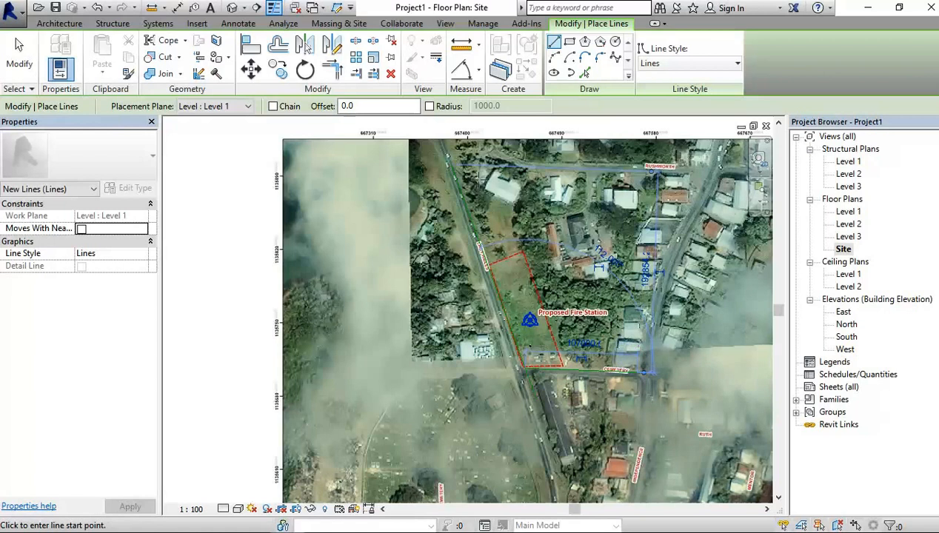
Step: Draw a horizontal model line about 148 m long along Rushworth road, ending near the eastern road junction
{"action": "scroll", "coordinate": [477, 178], "scroll_direction": "up", "scroll_amount": 3}
{"action": "scroll", "coordinate": [589, 179], "scroll_direction": "down", "scroll_amount": 2}
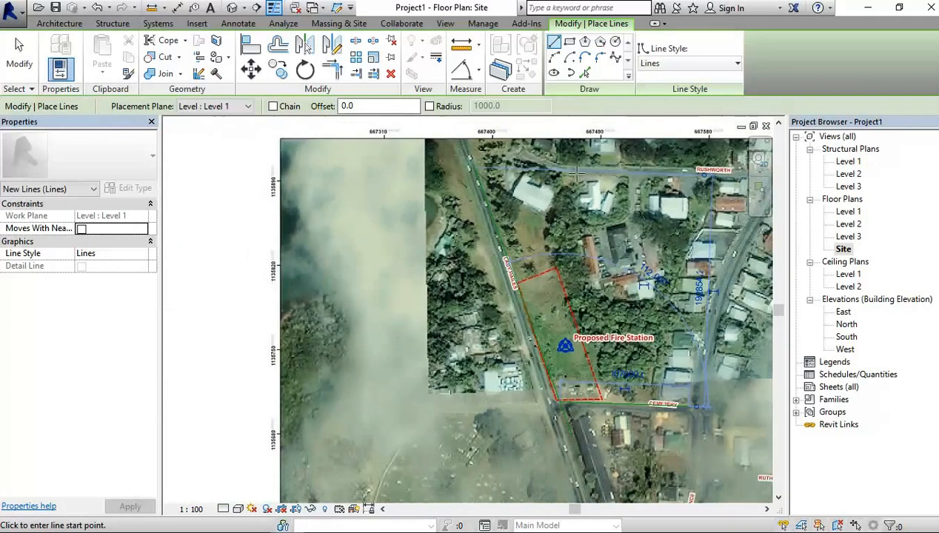
{"action": "left_click", "coordinate": [581, 173]}
{"action": "middle_click_drag", "start_coordinate": [701, 175], "coordinate": [582, 178]}
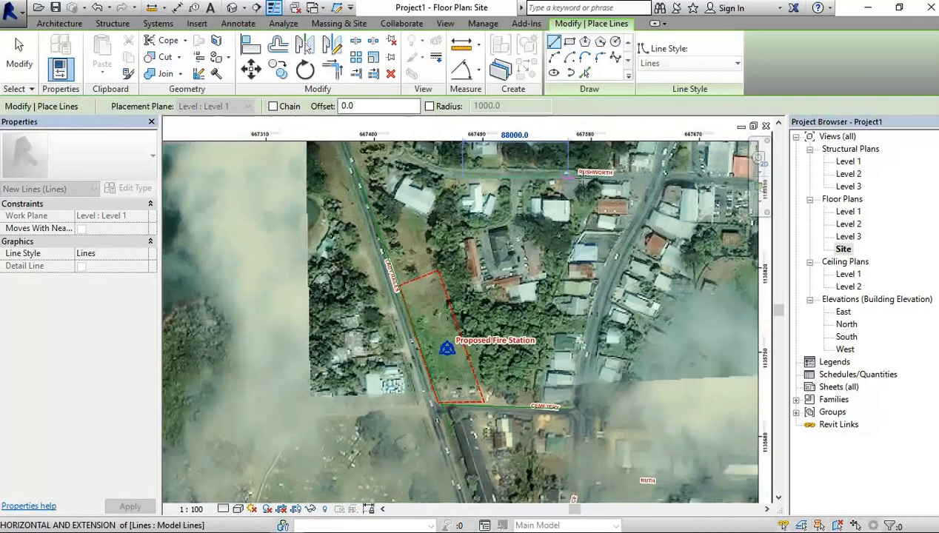
{"action": "left_click", "coordinate": [641, 175]}
{"action": "scroll", "coordinate": [450, 445], "scroll_direction": "up", "scroll_amount": 2}
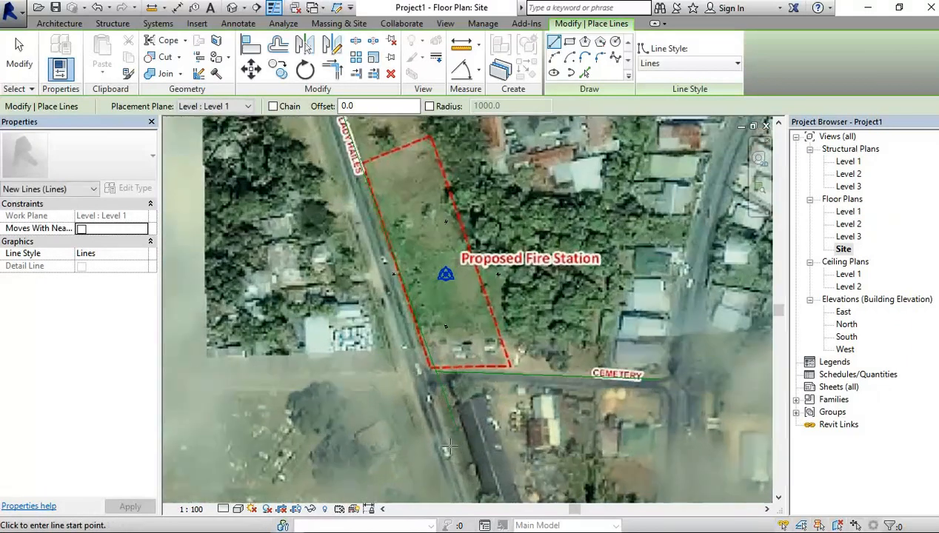
{"action": "scroll", "coordinate": [449, 446], "scroll_direction": "up", "scroll_amount": 2}
{"action": "left_click", "coordinate": [446, 366]}
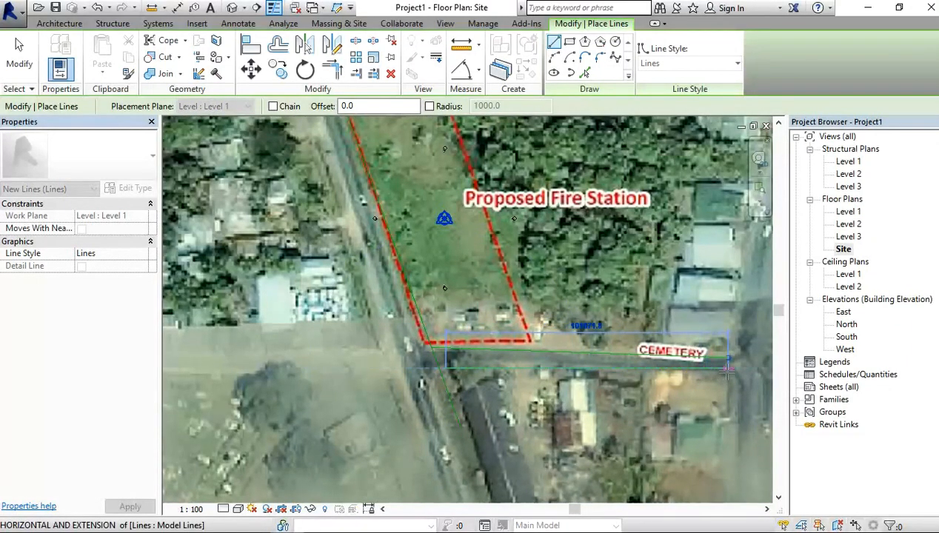
{"action": "key", "text": "Escape"}
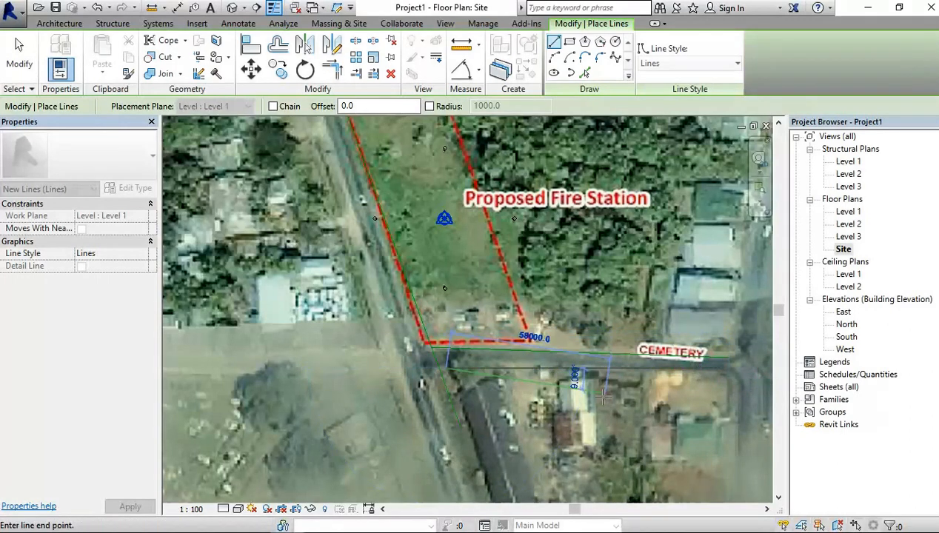
{"action": "scroll", "coordinate": [471, 367], "scroll_direction": "down", "scroll_amount": 5}
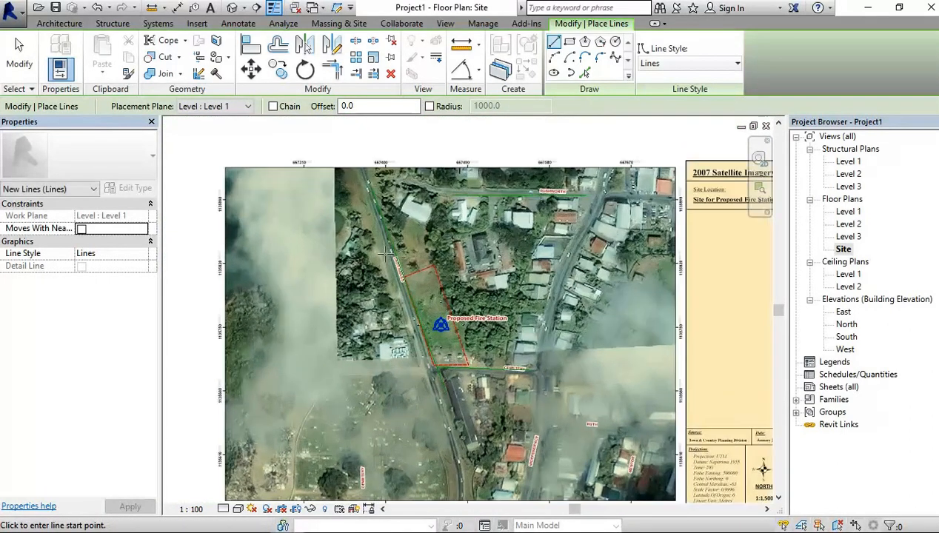
Step: Draw a spline model line along the road east of the site, from the Cemetery junction up to the Rushworth junction
{"action": "scroll", "coordinate": [408, 277], "scroll_direction": "up", "scroll_amount": 2}
{"action": "middle_click_drag", "start_coordinate": [578, 207], "coordinate": [430, 185]}
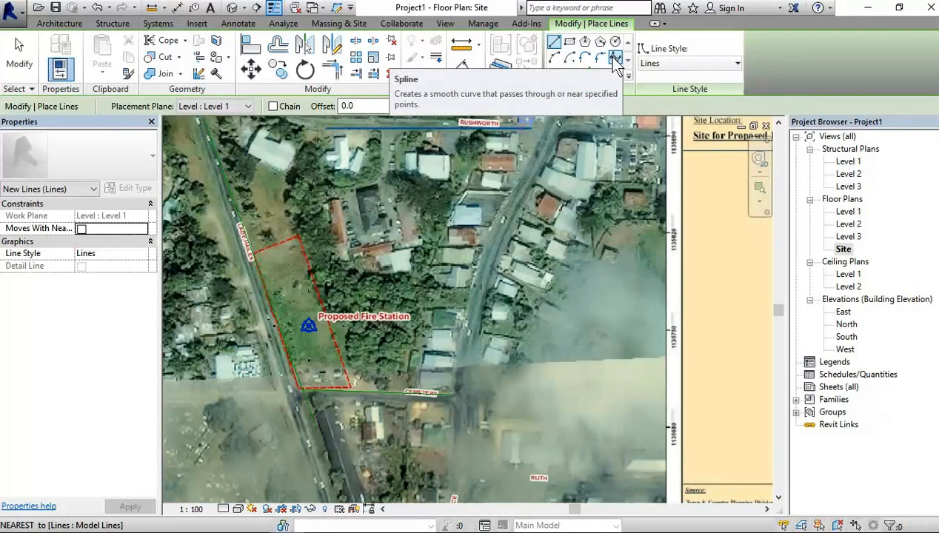
{"action": "left_click", "coordinate": [615, 59]}
{"action": "scroll", "coordinate": [474, 200], "scroll_direction": "up", "scroll_amount": 2}
{"action": "middle_click_drag", "start_coordinate": [509, 204], "coordinate": [498, 348]}
{"action": "left_click", "coordinate": [560, 242]}
{"action": "scroll", "coordinate": [559, 242], "scroll_direction": "down", "scroll_amount": 2}
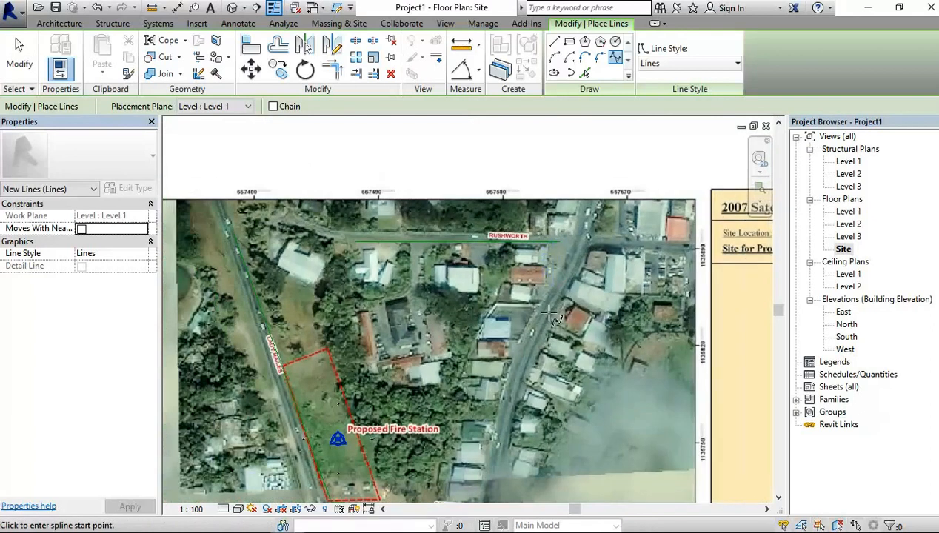
{"action": "scroll", "coordinate": [511, 463], "scroll_direction": "up", "scroll_amount": 2}
{"action": "middle_click_drag", "start_coordinate": [498, 389], "coordinate": [482, 223]}
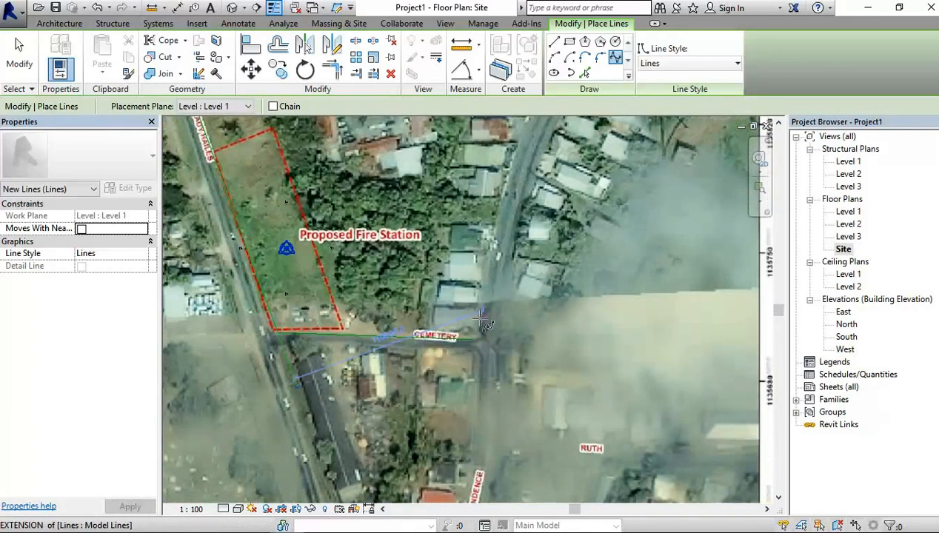
{"action": "scroll", "coordinate": [487, 323], "scroll_direction": "up", "scroll_amount": 2}
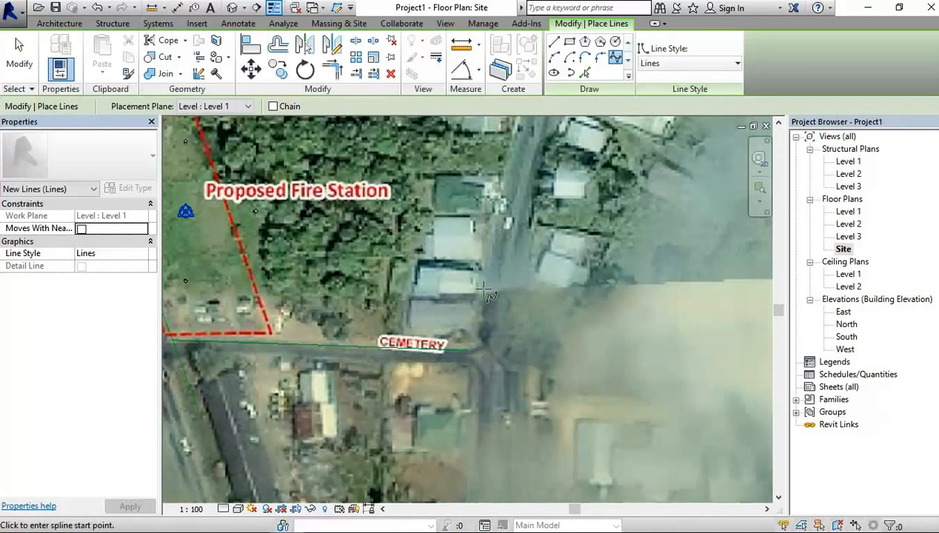
{"action": "left_click", "coordinate": [482, 336]}
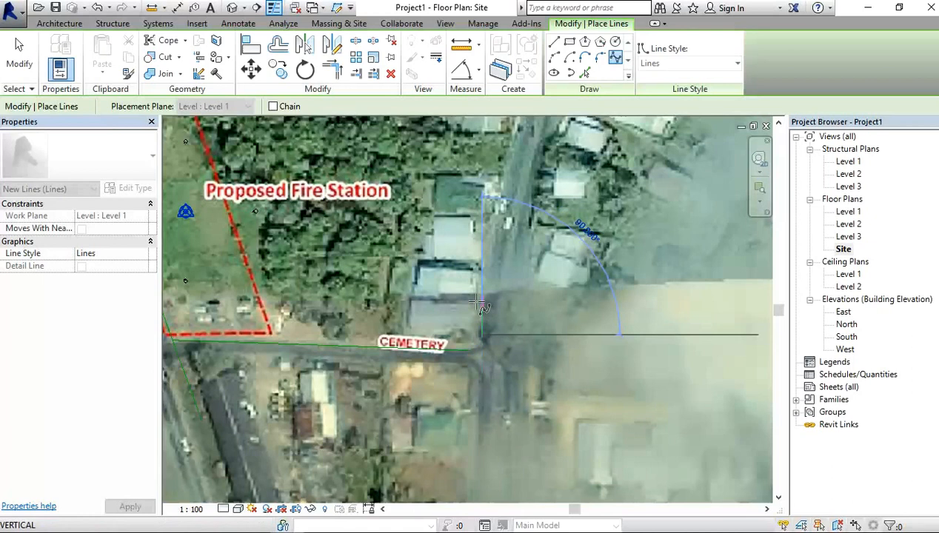
{"action": "left_click", "coordinate": [483, 253]}
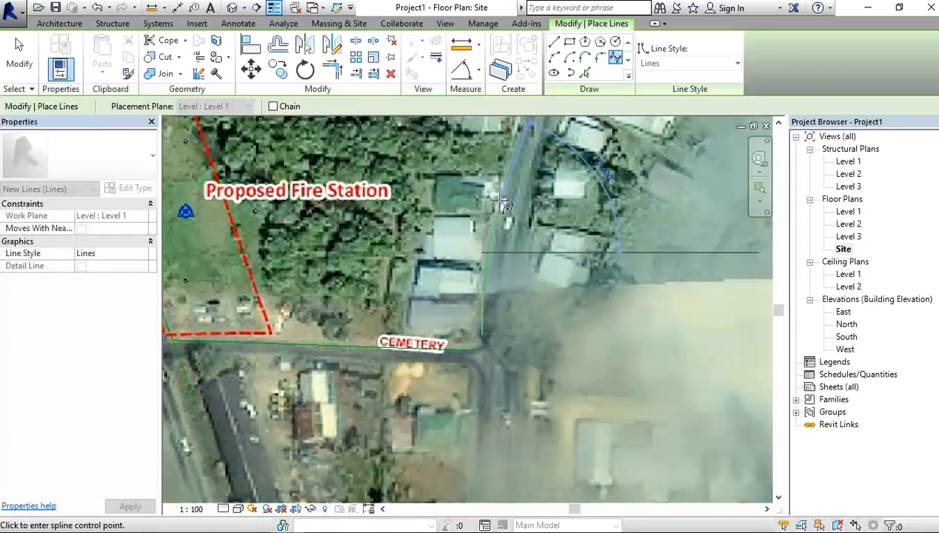
{"action": "middle_click_drag", "start_coordinate": [503, 199], "coordinate": [487, 382]}
{"action": "left_click", "coordinate": [544, 294]}
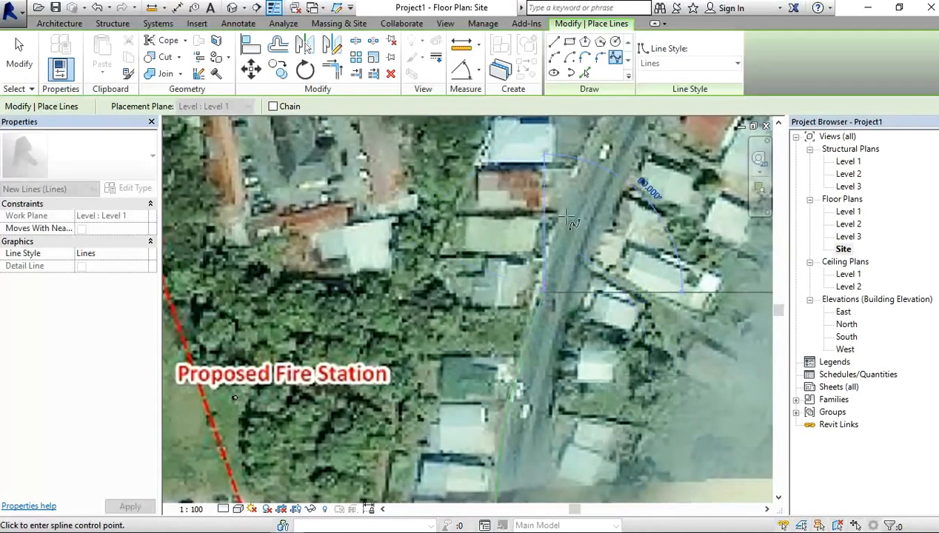
{"action": "middle_click_drag", "start_coordinate": [585, 191], "coordinate": [605, 463]}
{"action": "left_click", "coordinate": [605, 365]}
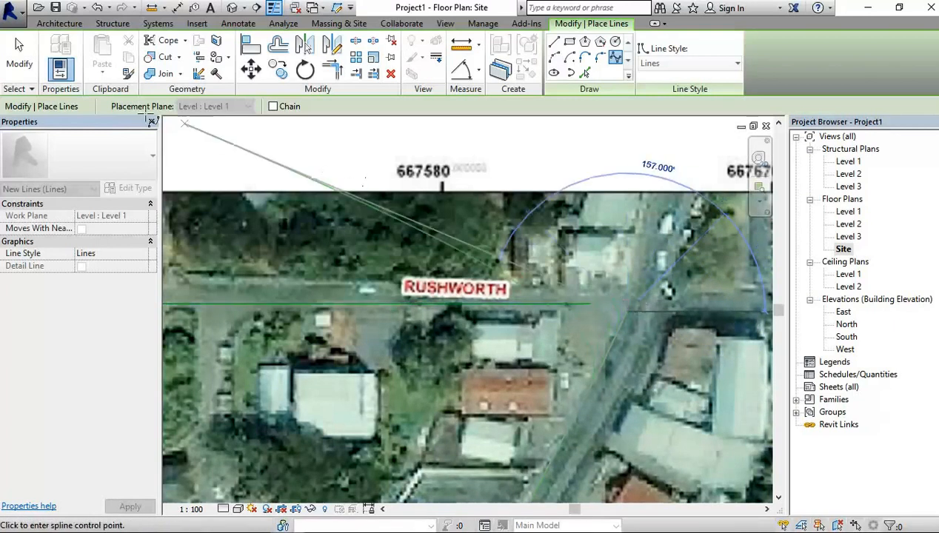
{"action": "key", "text": "Escape"}
{"action": "key", "text": "Escape"}
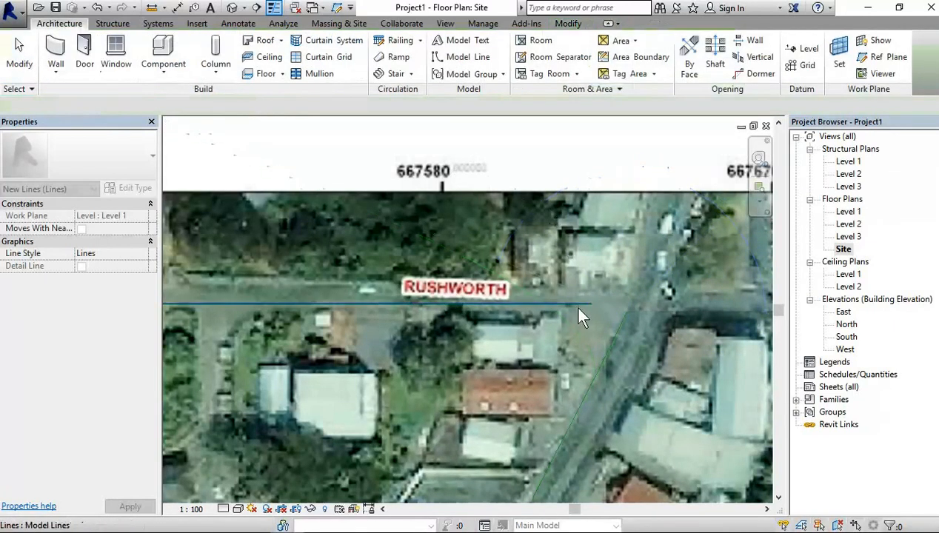
Step: Stretch the eastern end of the Rushworth line to the eastern road's spline, making it 157 m long
{"action": "left_click", "coordinate": [590, 309]}
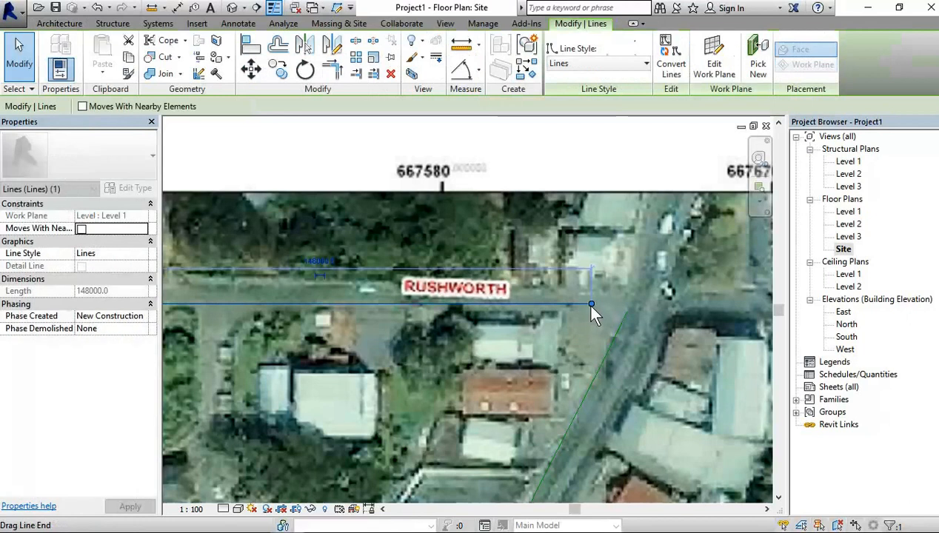
{"action": "key", "text": "c"}
{"action": "key", "text": "s"}
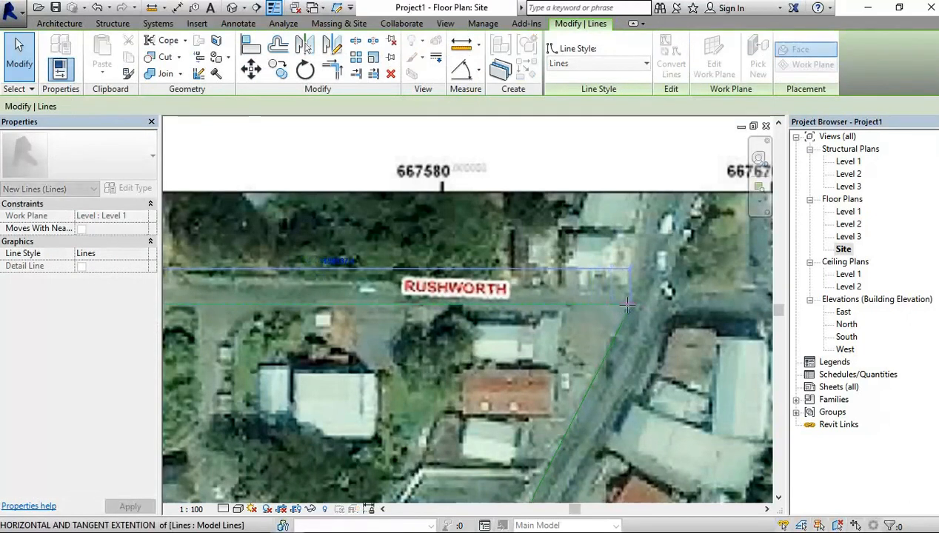
{"action": "left_click", "coordinate": [624, 304]}
{"action": "scroll", "coordinate": [619, 306], "scroll_direction": "up", "scroll_amount": 10}
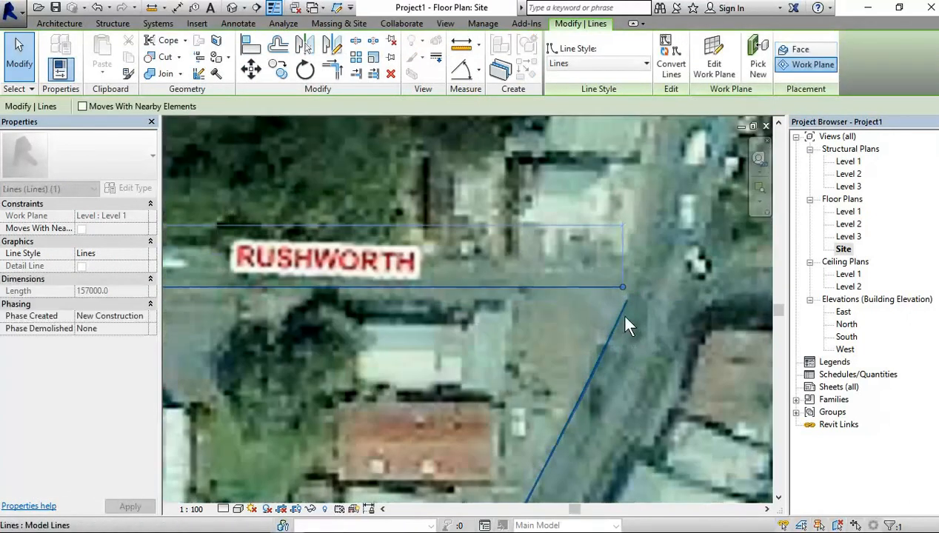
{"action": "scroll", "coordinate": [625, 312], "scroll_direction": "down", "scroll_amount": 1}
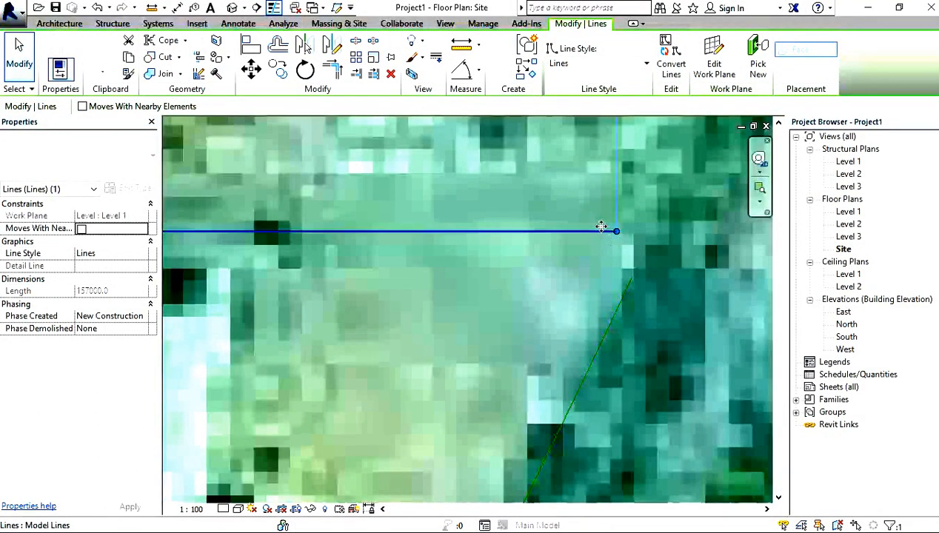
Step: Join the Rushworth line's eastern end to the spline's upper end with a start-end-radius arc of about 1.1 m radius
{"action": "key", "text": "l"}
{"action": "key", "text": "i"}
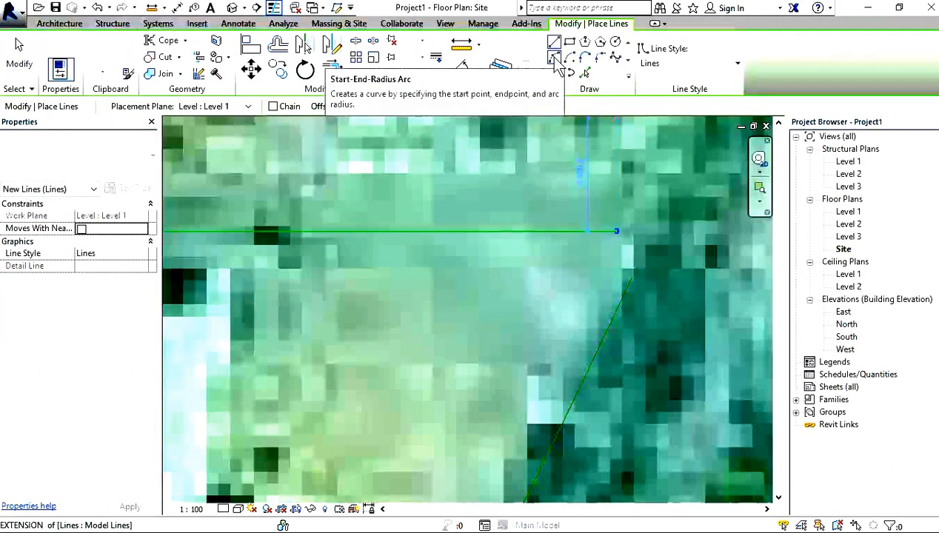
{"action": "left_click", "coordinate": [557, 62]}
{"action": "left_click", "coordinate": [618, 232]}
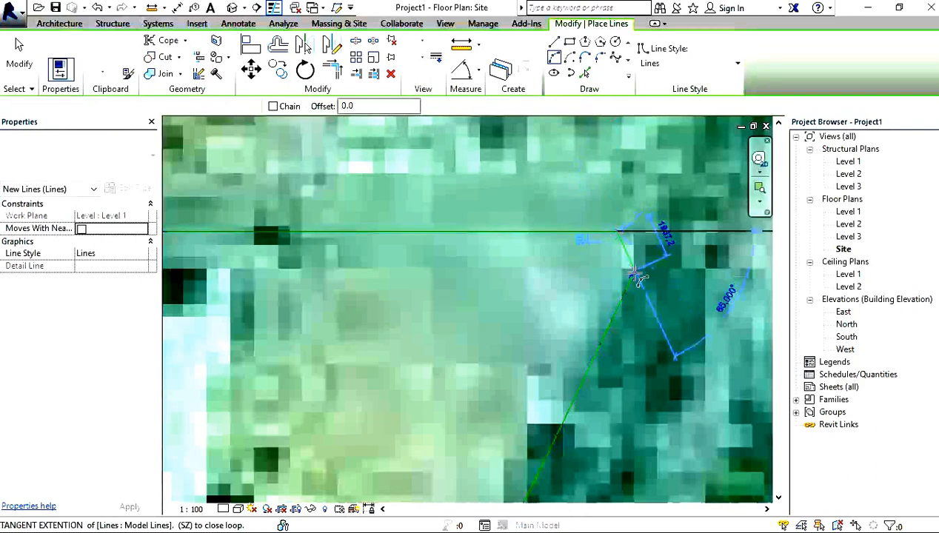
{"action": "left_click", "coordinate": [633, 276]}
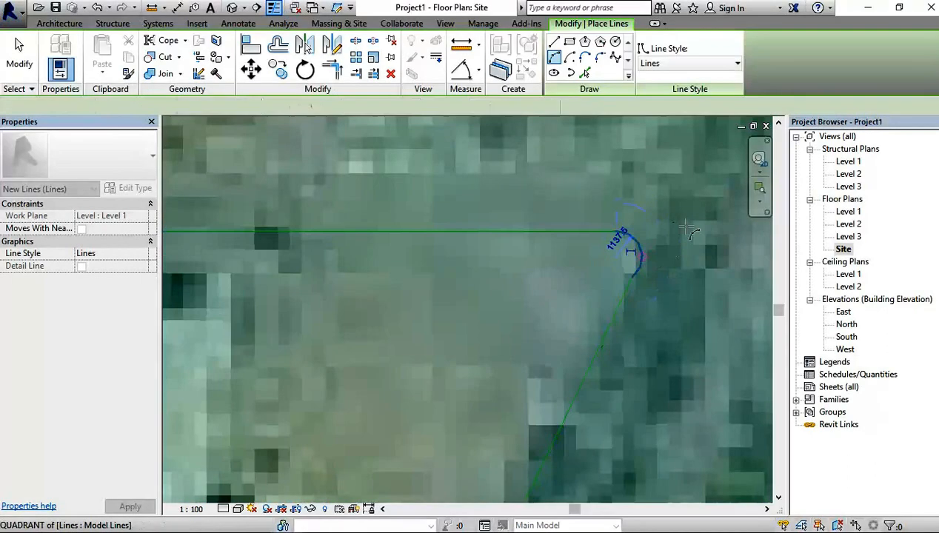
{"action": "left_click", "coordinate": [630, 252]}
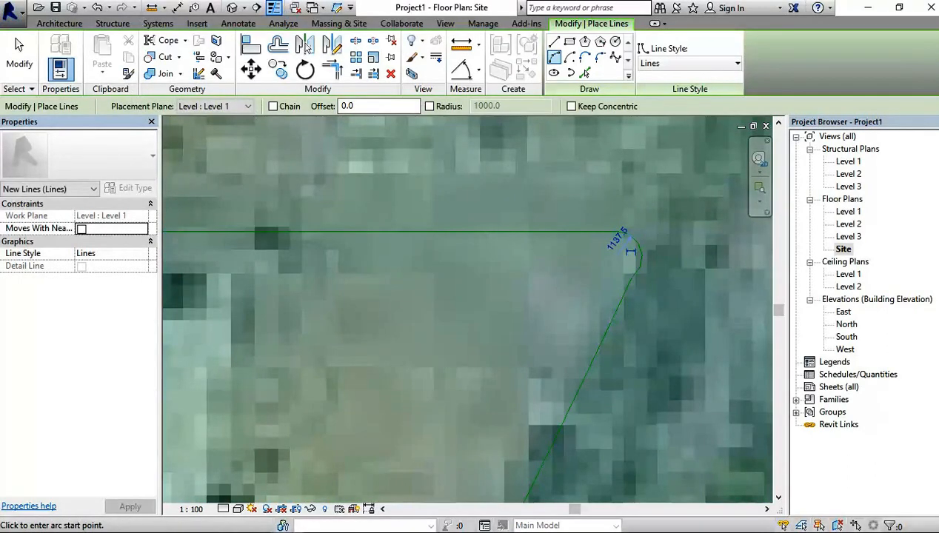
{"action": "key", "text": "Escape"}
{"action": "key", "text": "Escape"}
Step: Try to join the Cemetery line's eastern end to the spline's lower end with a straight model line, and undo it
{"action": "scroll", "coordinate": [649, 323], "scroll_direction": "down", "scroll_amount": 5}
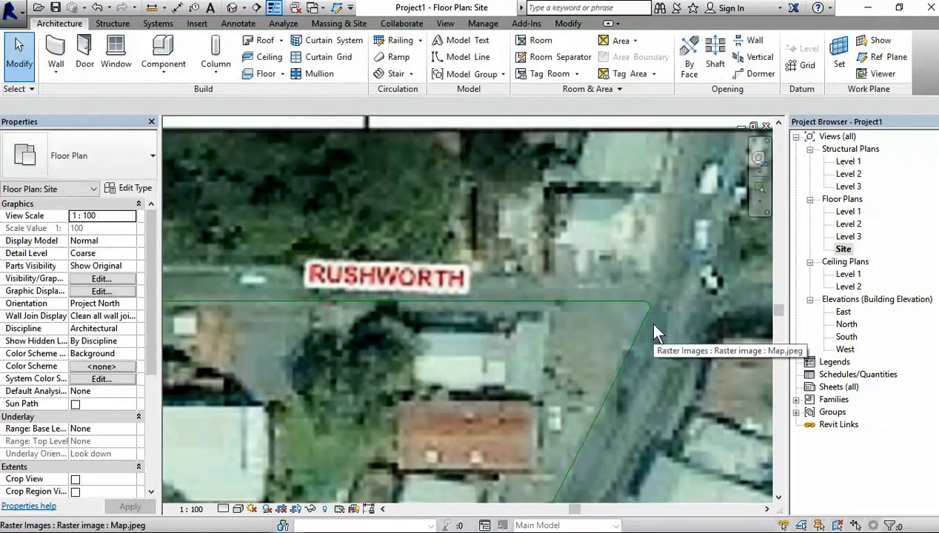
{"action": "scroll", "coordinate": [653, 326], "scroll_direction": "down", "scroll_amount": 5}
{"action": "middle_click_drag", "start_coordinate": [589, 393], "coordinate": [552, 320]}
{"action": "scroll", "coordinate": [539, 368], "scroll_direction": "up", "scroll_amount": 5}
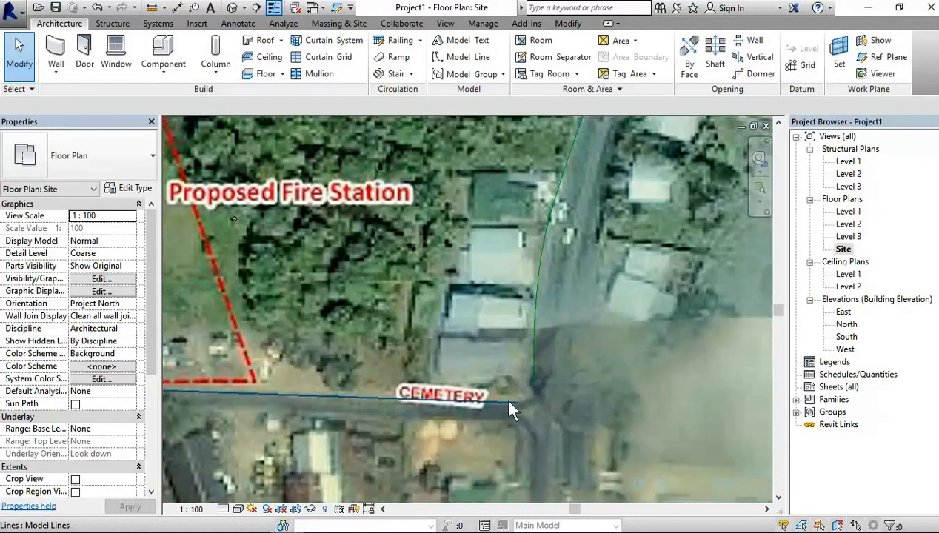
{"action": "scroll", "coordinate": [511, 412], "scroll_direction": "up", "scroll_amount": 3}
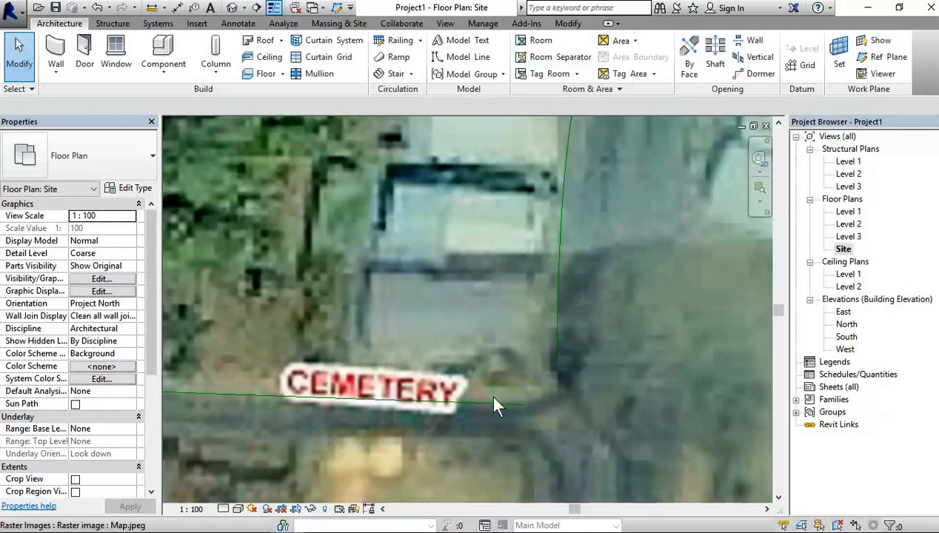
{"action": "left_click", "coordinate": [496, 403]}
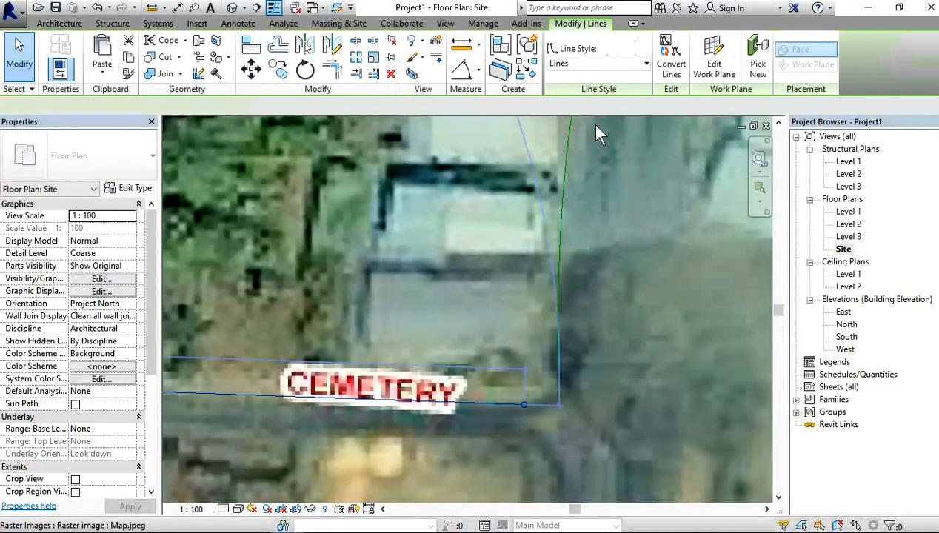
{"action": "left_click", "coordinate": [525, 70]}
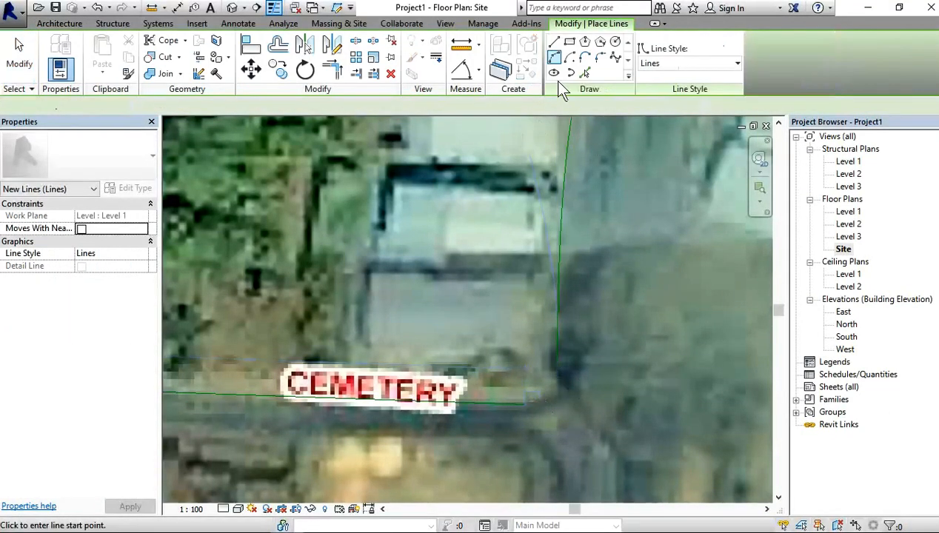
{"action": "left_click", "coordinate": [522, 403]}
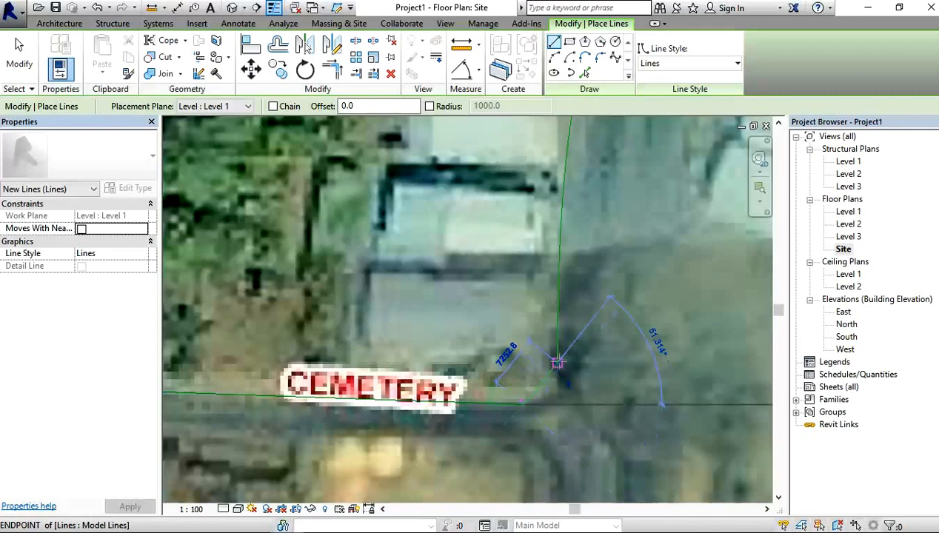
{"action": "left_click", "coordinate": [557, 362]}
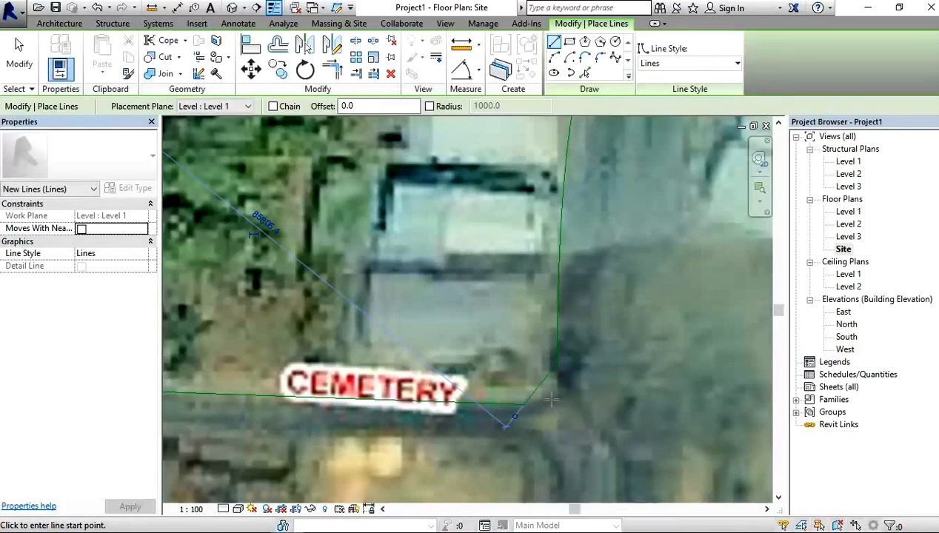
{"action": "left_click", "coordinate": [96, 7]}
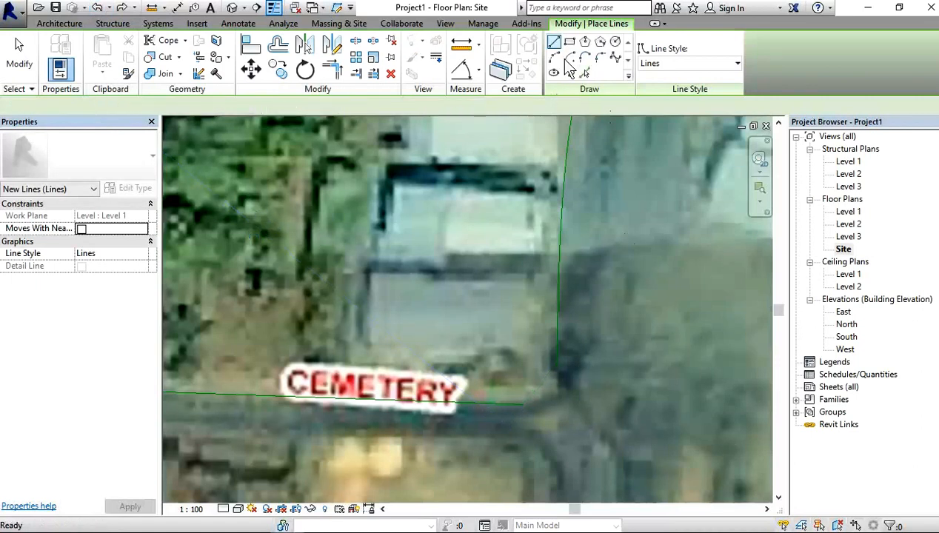
Step: Round the Cemetery junction with a start-end-radius arc of about 4.5 m radius between the Cemetery line's end and the spline
{"action": "left_click", "coordinate": [555, 58]}
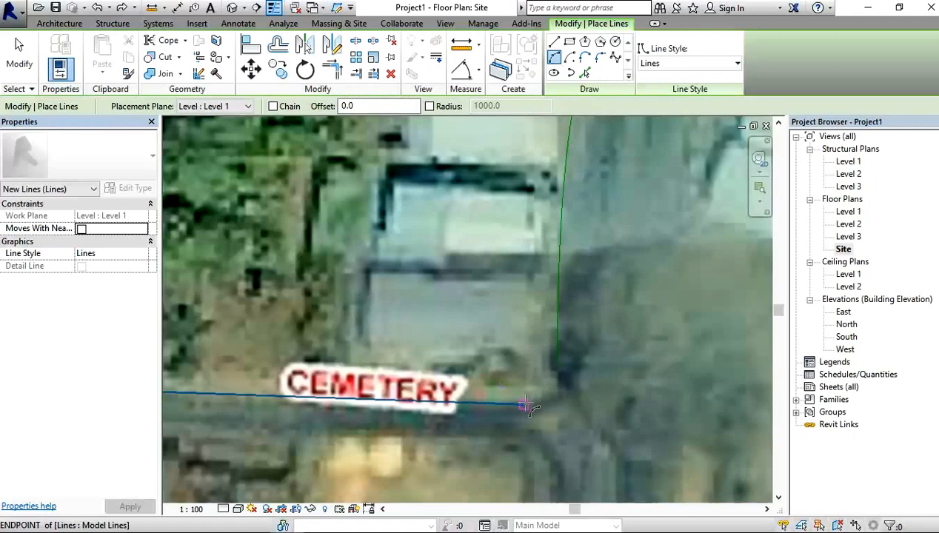
{"action": "left_click", "coordinate": [522, 404]}
{"action": "left_click", "coordinate": [557, 362]}
{"action": "left_click", "coordinate": [558, 381]}
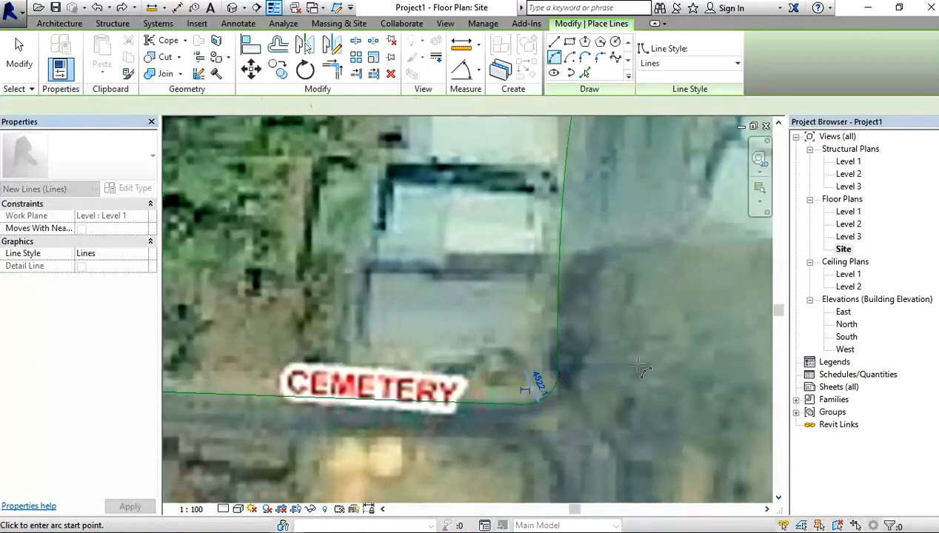
Step: Draw a spline model line from the Rushworth line's western end along the road's bend toward the northern edge of the map
{"action": "scroll", "coordinate": [537, 382], "scroll_direction": "down", "scroll_amount": 3}
{"action": "middle_click_drag", "start_coordinate": [253, 387], "coordinate": [371, 396]}
{"action": "scroll", "coordinate": [405, 398], "scroll_direction": "up", "scroll_amount": 2}
{"action": "scroll", "coordinate": [405, 398], "scroll_direction": "down", "scroll_amount": 5}
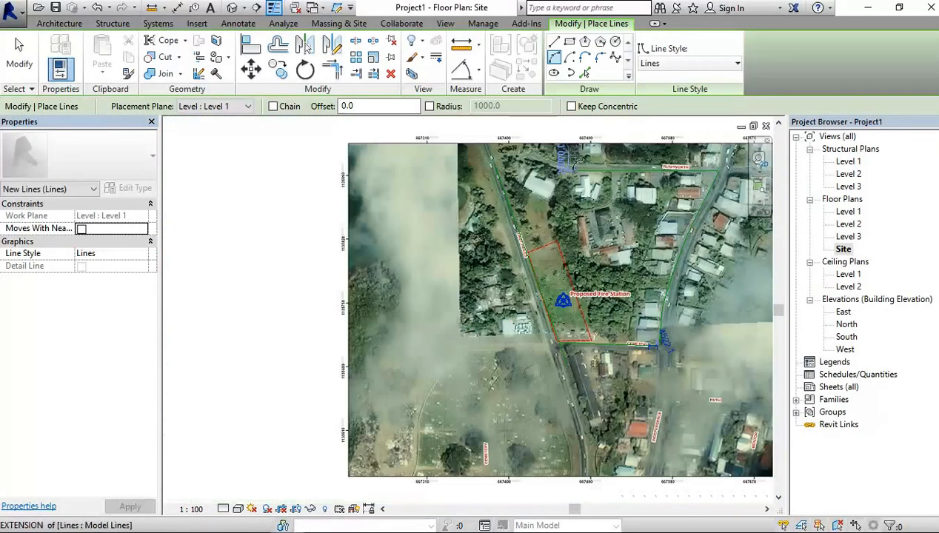
{"action": "scroll", "coordinate": [582, 157], "scroll_direction": "up", "scroll_amount": 4}
{"action": "middle_click_drag", "start_coordinate": [583, 157], "coordinate": [523, 307]}
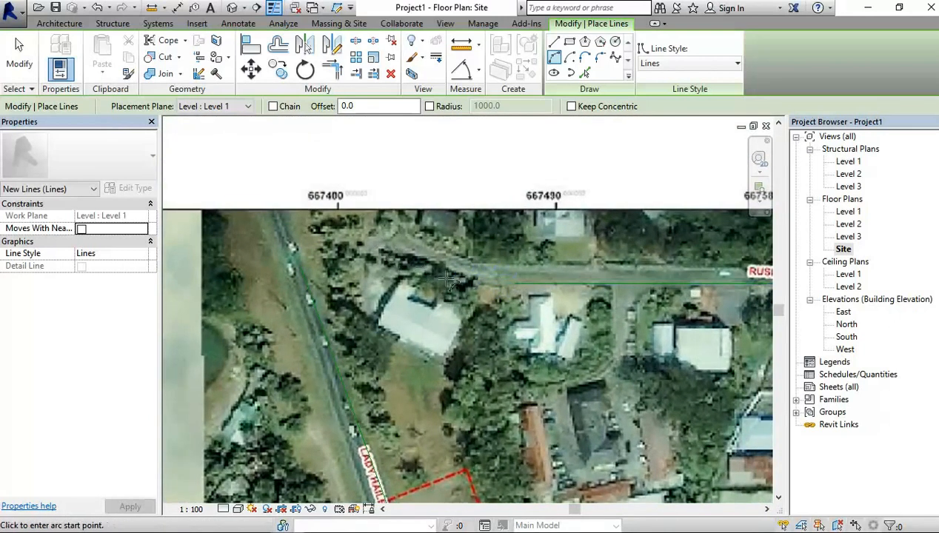
{"action": "left_click", "coordinate": [296, 259]}
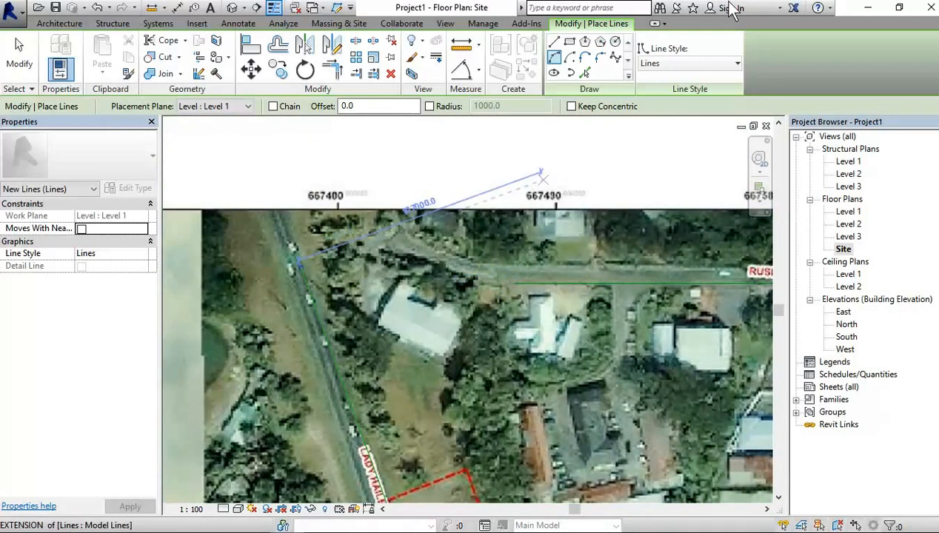
{"action": "left_click", "coordinate": [617, 58]}
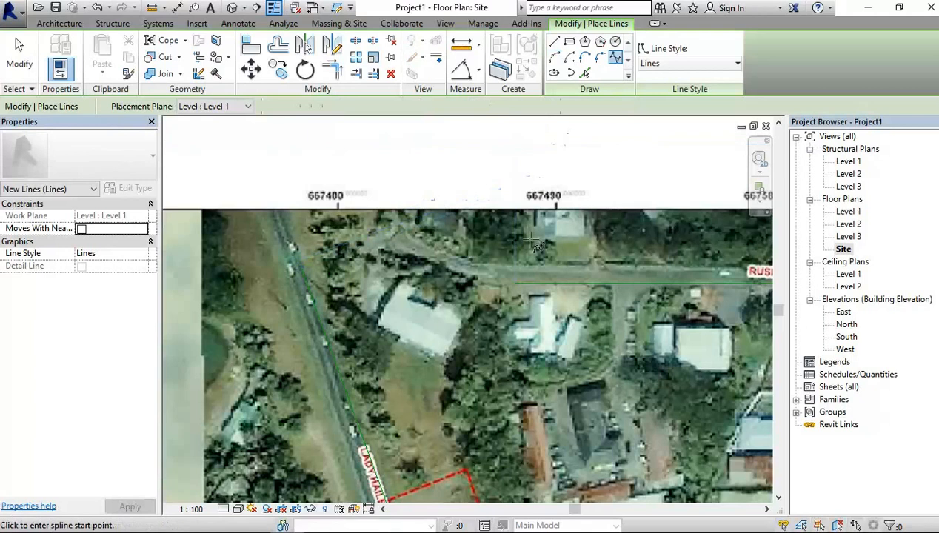
{"action": "left_click", "coordinate": [516, 284]}
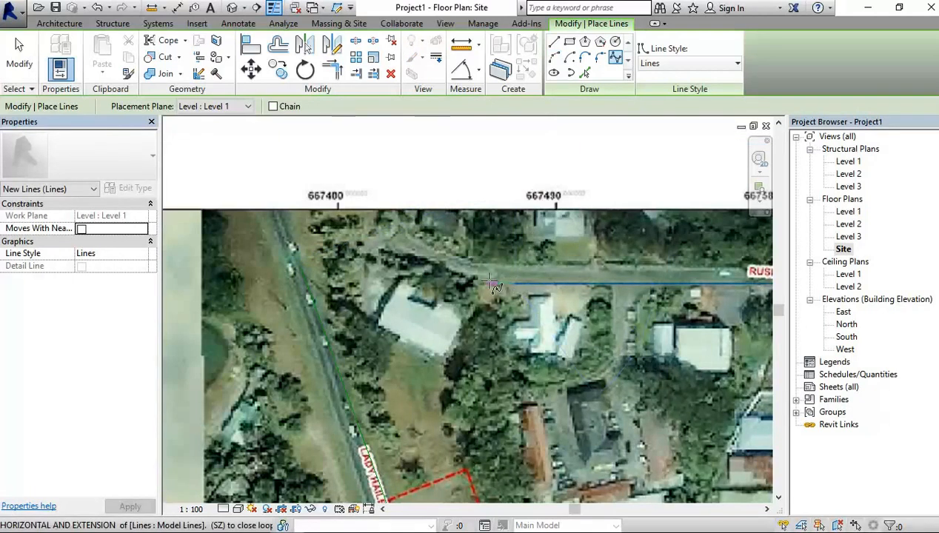
{"action": "left_click", "coordinate": [486, 283]}
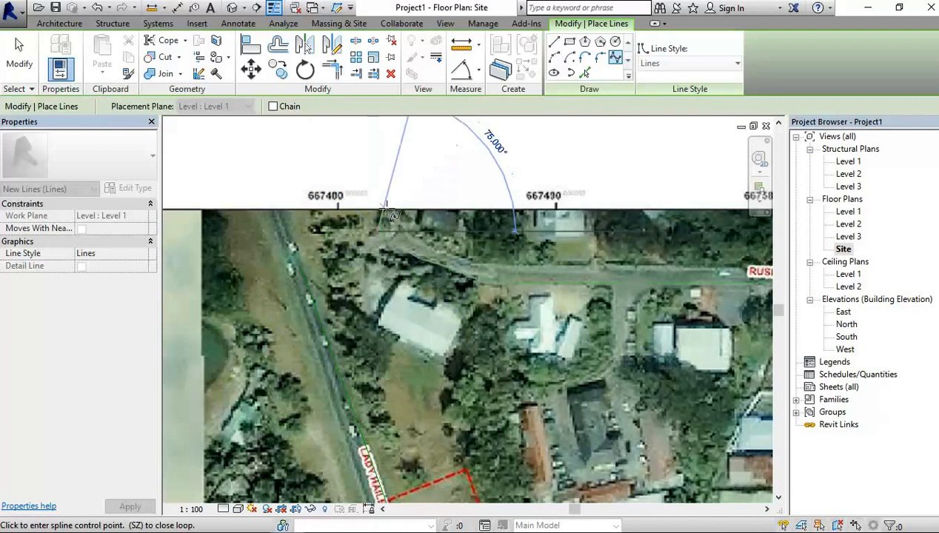
{"action": "right_click", "coordinate": [393, 182]}
{"action": "left_click", "coordinate": [416, 191]}
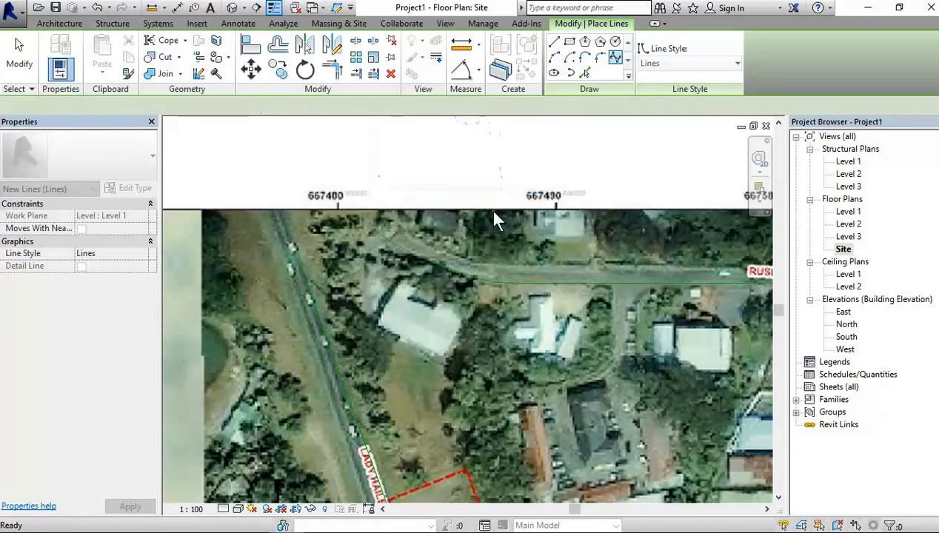
{"action": "scroll", "coordinate": [377, 393], "scroll_direction": "down", "scroll_amount": 3}
{"action": "middle_click_drag", "start_coordinate": [385, 405], "coordinate": [313, 253]}
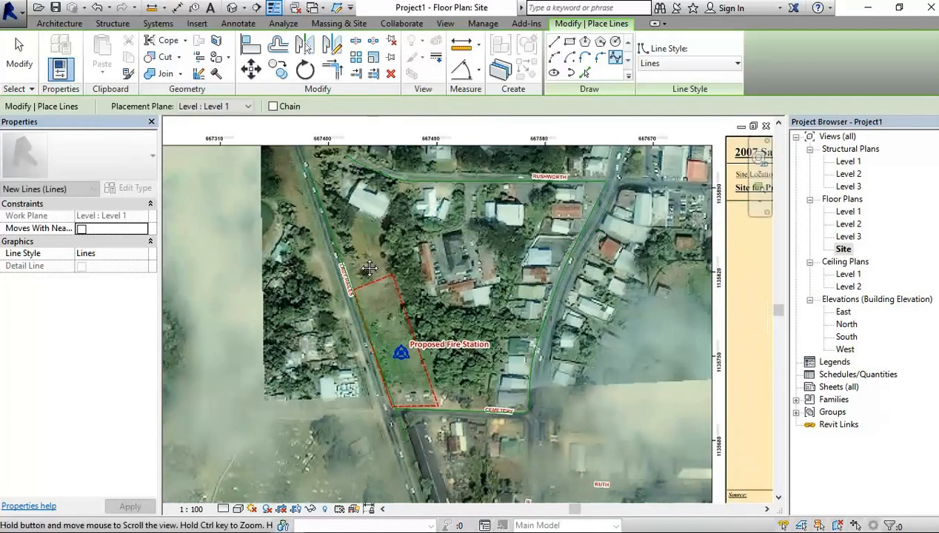
Step: Measure the width of the Cemetery road southward from its traced model line near the proposed fire station site
{"action": "middle_click_drag", "start_coordinate": [356, 391], "coordinate": [345, 310]}
{"action": "scroll", "coordinate": [338, 304], "scroll_direction": "up", "scroll_amount": 5}
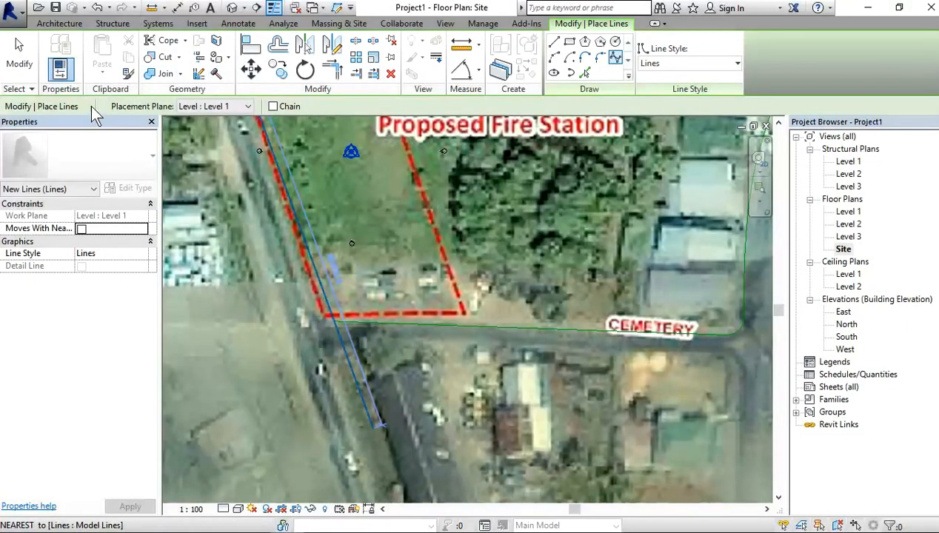
{"action": "left_click", "coordinate": [153, 9]}
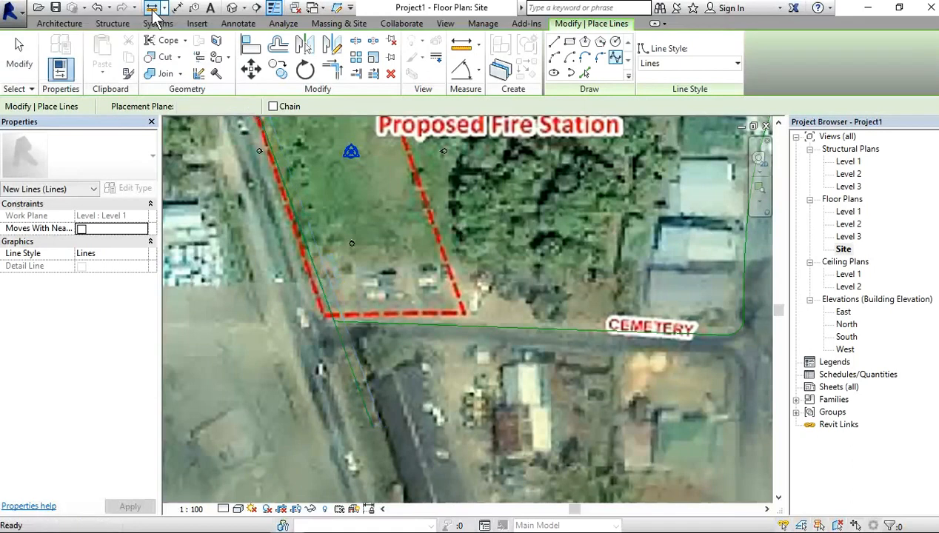
{"action": "left_click", "coordinate": [334, 321]}
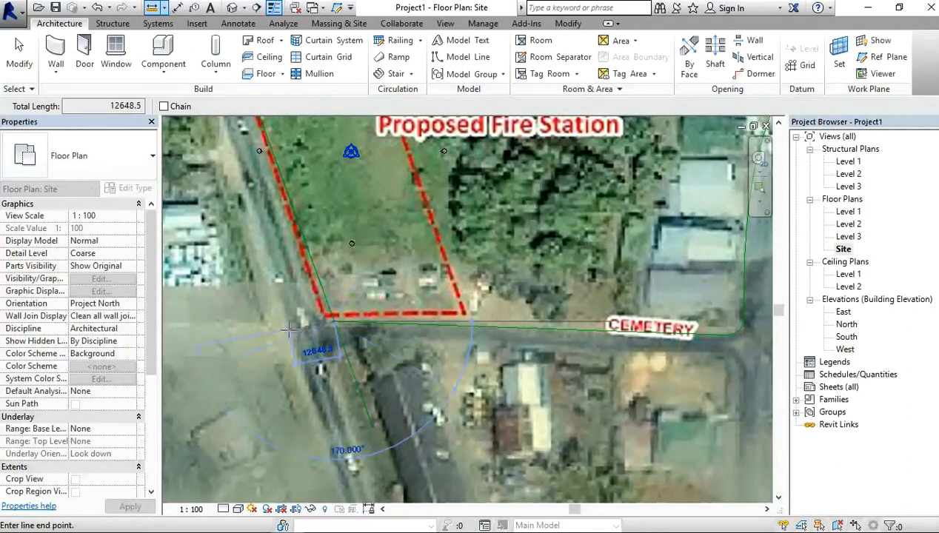
{"action": "key", "text": "Escape"}
{"action": "key", "text": "Escape"}
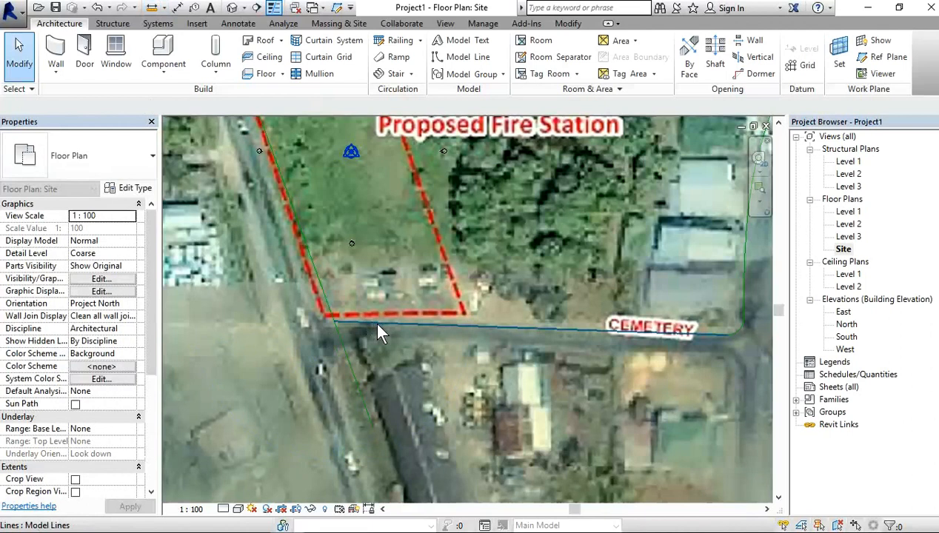
{"action": "left_click", "coordinate": [421, 323]}
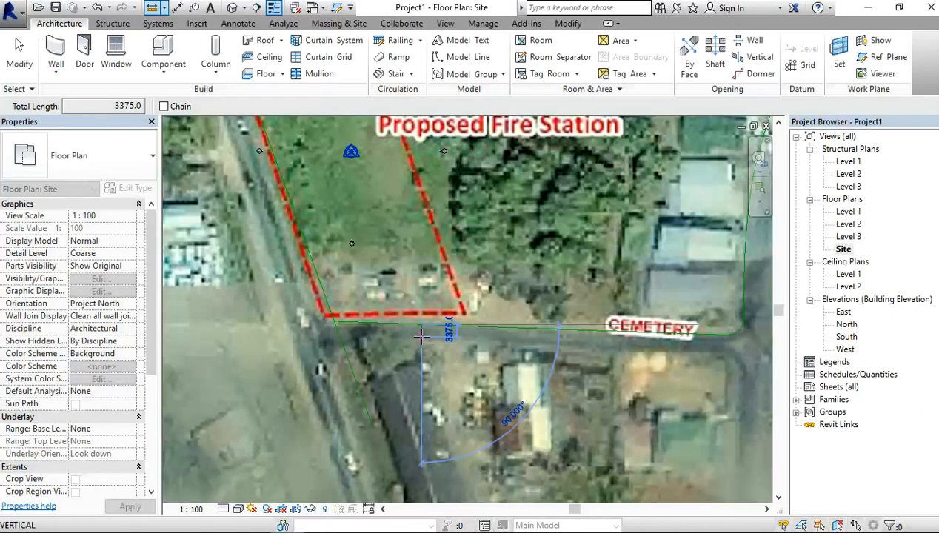
{"action": "scroll", "coordinate": [421, 337], "scroll_direction": "down", "scroll_amount": 1}
{"action": "key", "text": "Escape"}
{"action": "key", "text": "Escape"}
Step: Measure the width of the eastern road horizontally from its traced spline, north of the Cemetery junction
{"action": "scroll", "coordinate": [676, 259], "scroll_direction": "up", "scroll_amount": 1}
{"action": "middle_click_drag", "start_coordinate": [682, 309], "coordinate": [522, 358]}
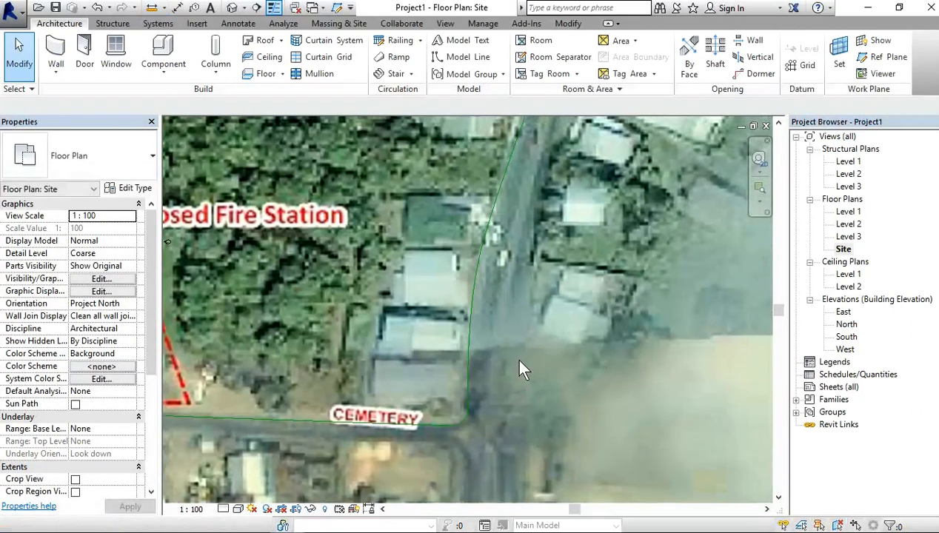
{"action": "left_click", "coordinate": [155, 9]}
{"action": "left_click", "coordinate": [472, 304]}
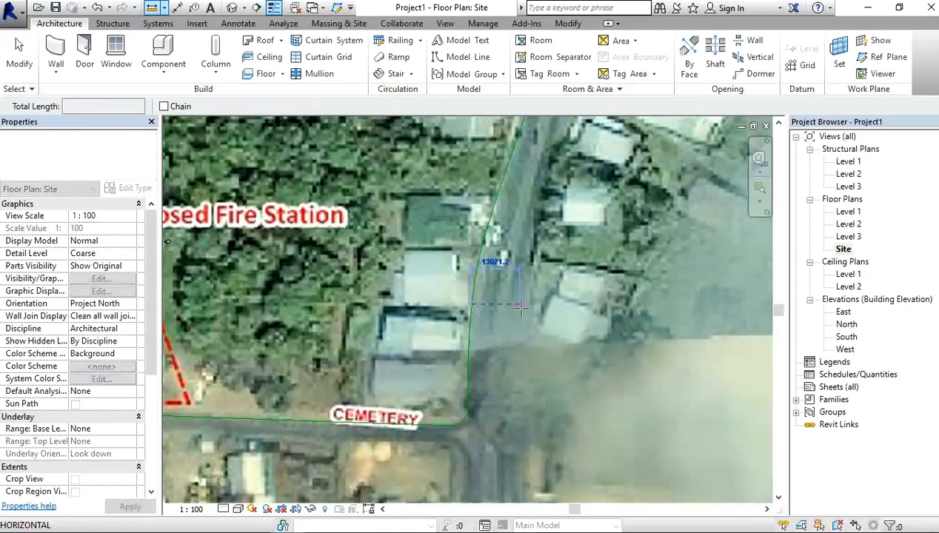
{"action": "left_click", "coordinate": [522, 308]}
{"action": "key", "text": "Escape"}
{"action": "key", "text": "Escape"}
Step: Measure the width of the Lady Hailes road perpendicular to its traced model line beside the site
{"action": "left_click_drag", "start_coordinate": [151, 335], "coordinate": [151, 410]}
{"action": "middle_click_drag", "start_coordinate": [265, 435], "coordinate": [624, 422]}
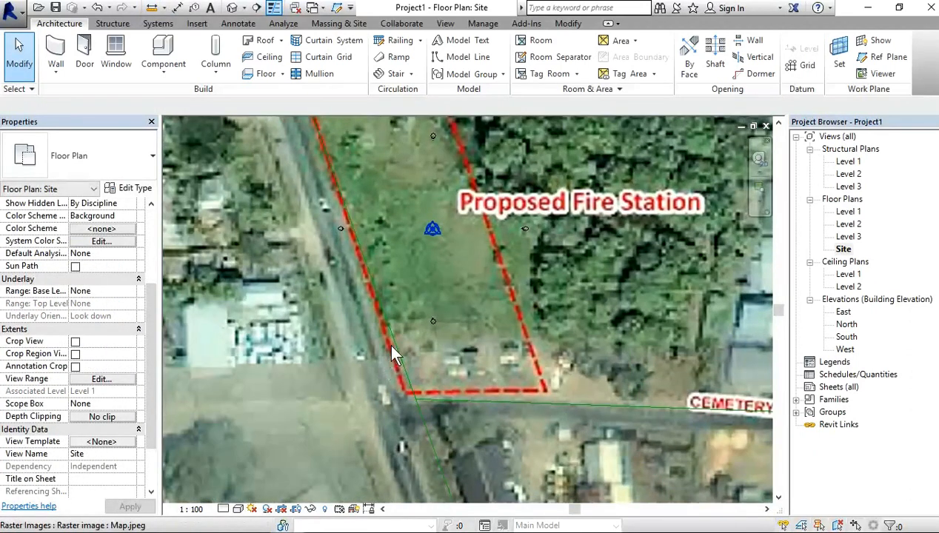
{"action": "scroll", "coordinate": [395, 355], "scroll_direction": "up", "scroll_amount": 2}
{"action": "left_click", "coordinate": [151, 8]}
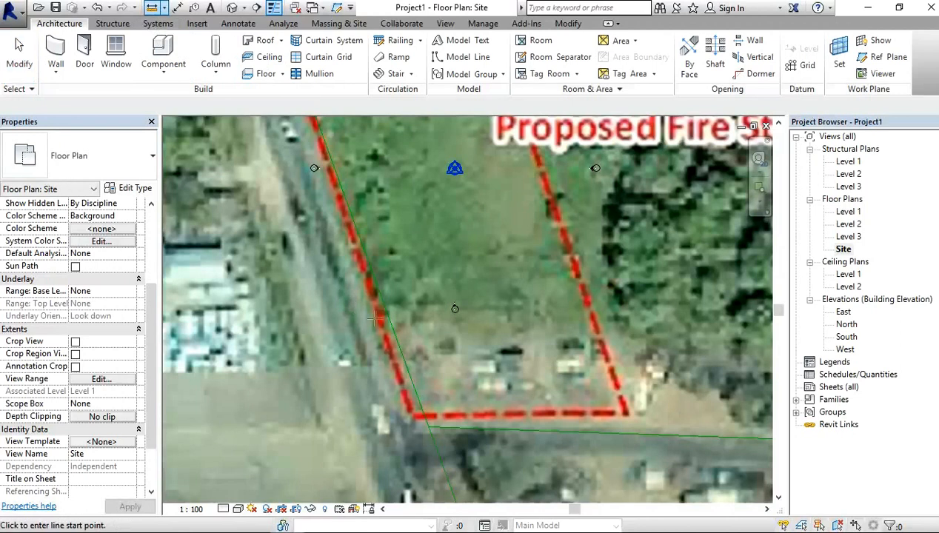
{"action": "left_click", "coordinate": [393, 331]}
{"action": "left_click", "coordinate": [343, 351]}
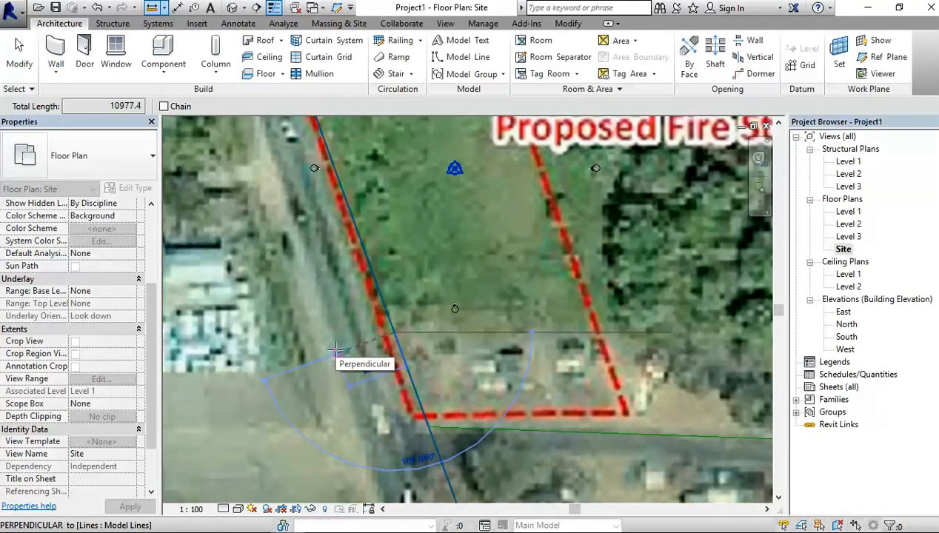
{"action": "key", "text": "Escape"}
{"action": "key", "text": "Escape"}
Step: Temporarily hide the satellite map image in the Site plan so that only the traced road lines are displayed
{"action": "scroll", "coordinate": [349, 344], "scroll_direction": "down", "scroll_amount": 2}
{"action": "scroll", "coordinate": [353, 352], "scroll_direction": "down", "scroll_amount": 2}
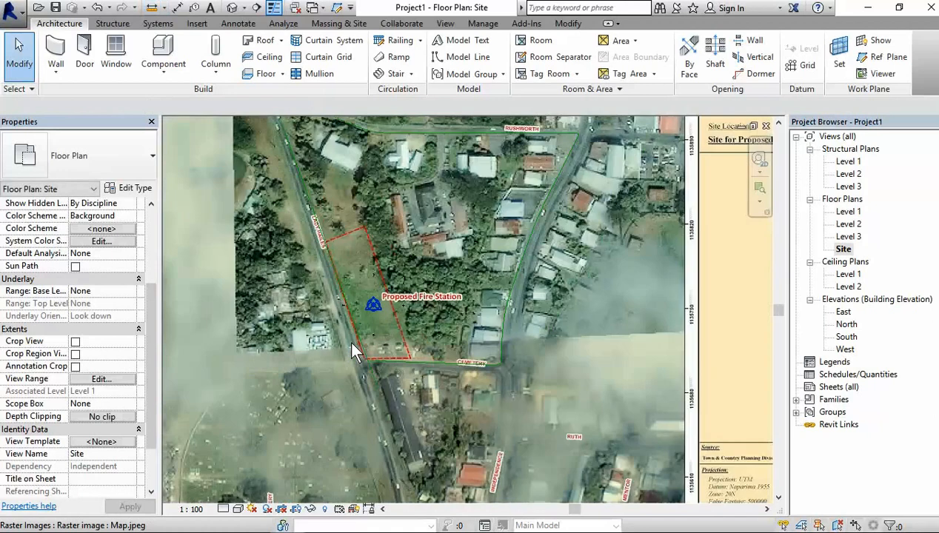
{"action": "scroll", "coordinate": [346, 249], "scroll_direction": "down", "scroll_amount": 2}
{"action": "scroll", "coordinate": [347, 252], "scroll_direction": "up", "scroll_amount": 1}
{"action": "scroll", "coordinate": [352, 259], "scroll_direction": "up", "scroll_amount": 1}
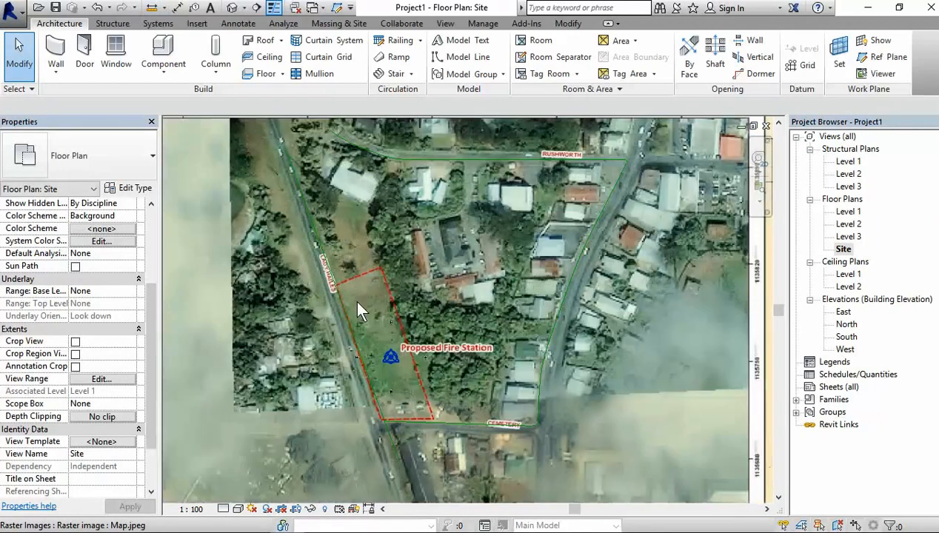
{"action": "scroll", "coordinate": [353, 299], "scroll_direction": "down", "scroll_amount": 3}
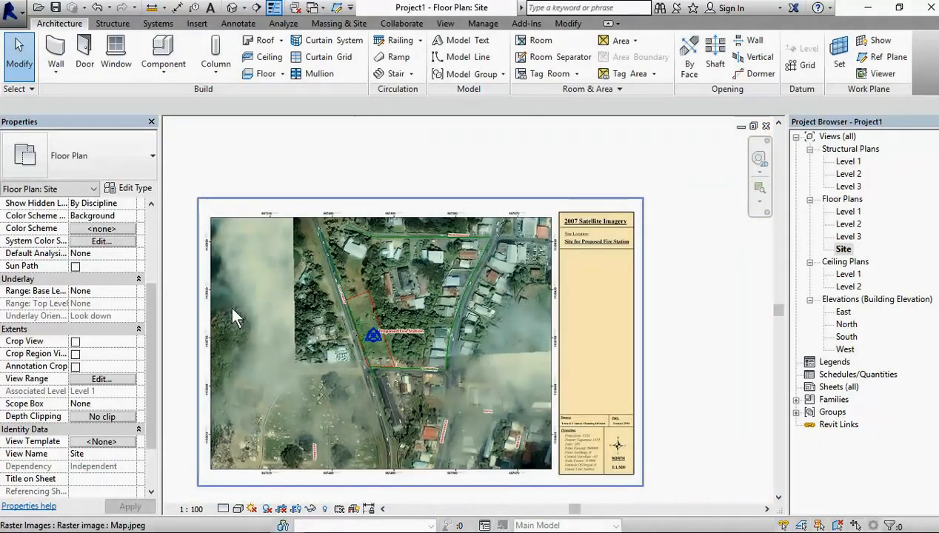
{"action": "left_click", "coordinate": [230, 305]}
{"action": "middle_click_drag", "start_coordinate": [471, 434], "coordinate": [444, 345]}
{"action": "scroll", "coordinate": [357, 474], "scroll_direction": "up", "scroll_amount": 1}
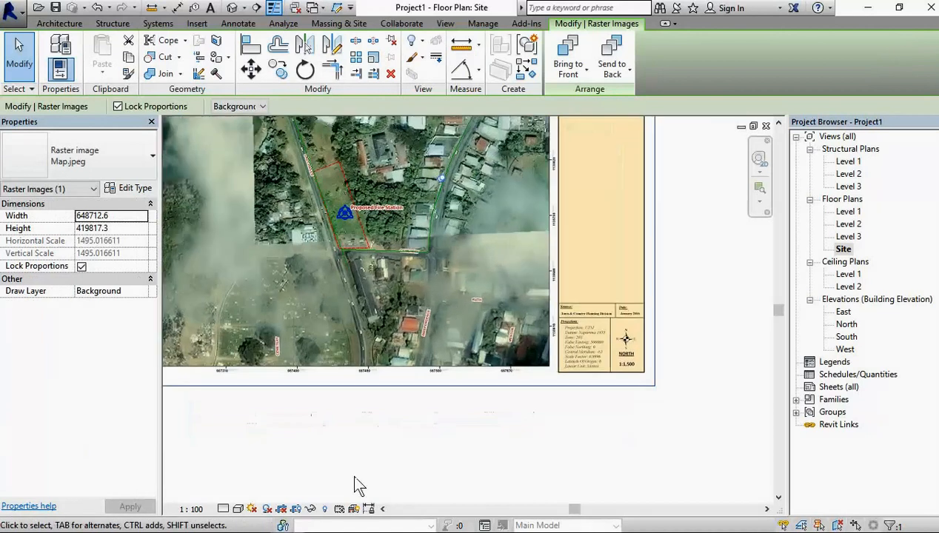
{"action": "left_click", "coordinate": [311, 510]}
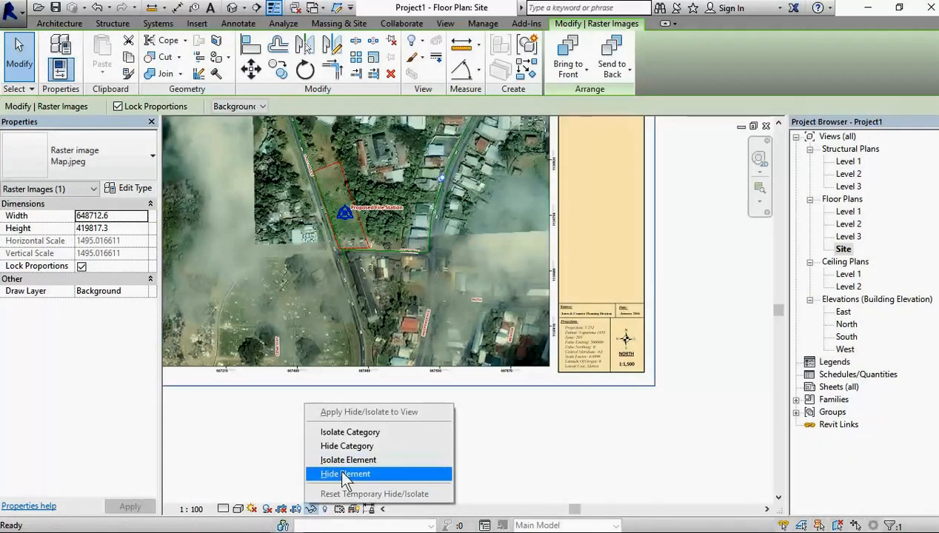
{"action": "left_click", "coordinate": [342, 473]}
Step: Offset a copy of the Lady Hailes road line 10000 mm to its western side
{"action": "scroll", "coordinate": [388, 242], "scroll_direction": "up", "scroll_amount": 4}
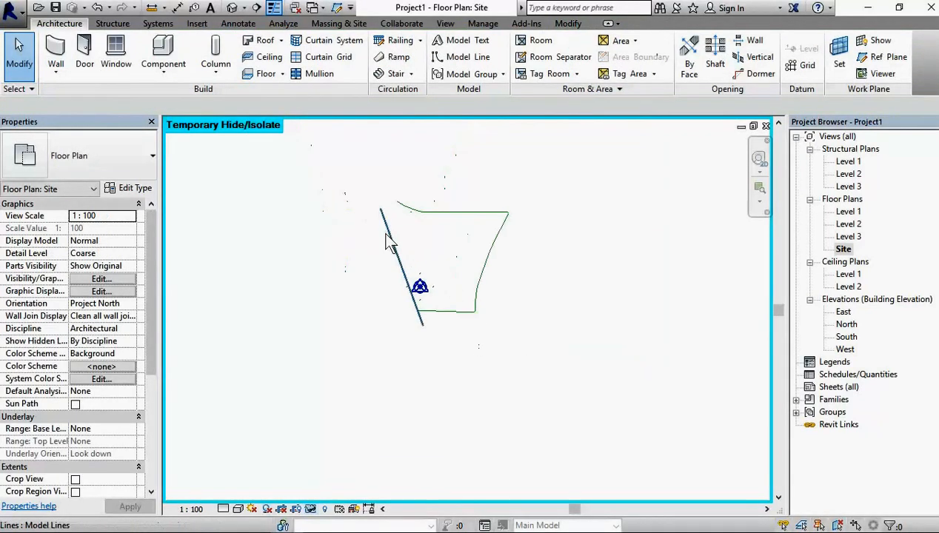
{"action": "scroll", "coordinate": [441, 359], "scroll_direction": "up", "scroll_amount": 1}
{"action": "scroll", "coordinate": [442, 358], "scroll_direction": "down", "scroll_amount": 1}
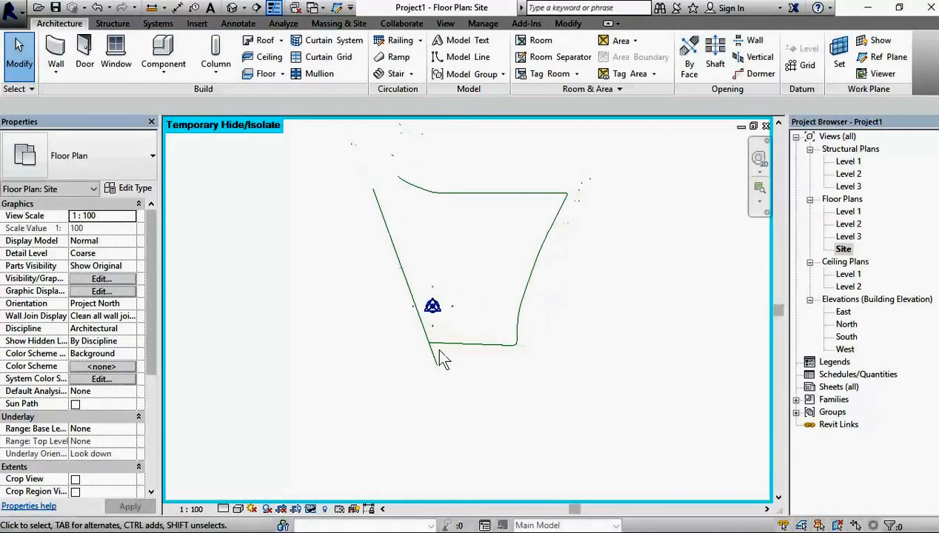
{"action": "scroll", "coordinate": [423, 238], "scroll_direction": "up", "scroll_amount": 1}
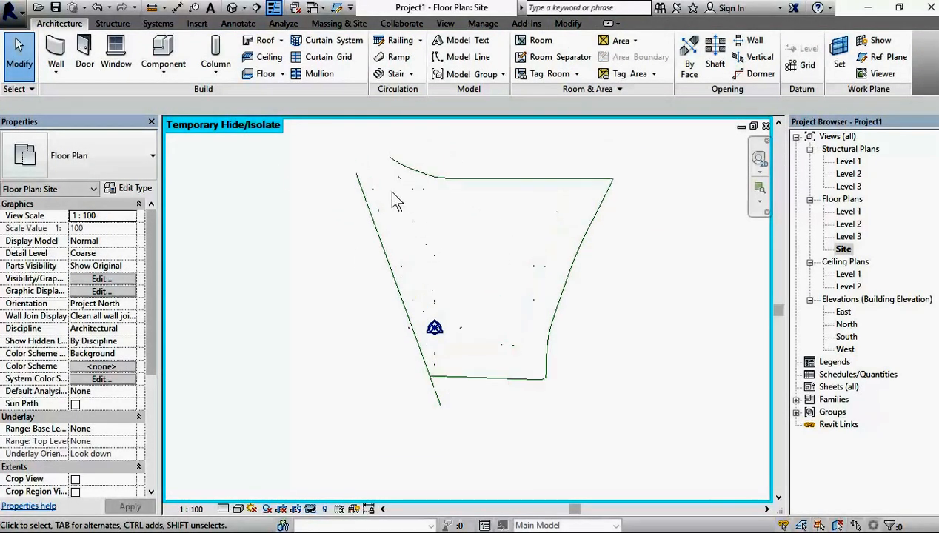
{"action": "left_click", "coordinate": [379, 237]}
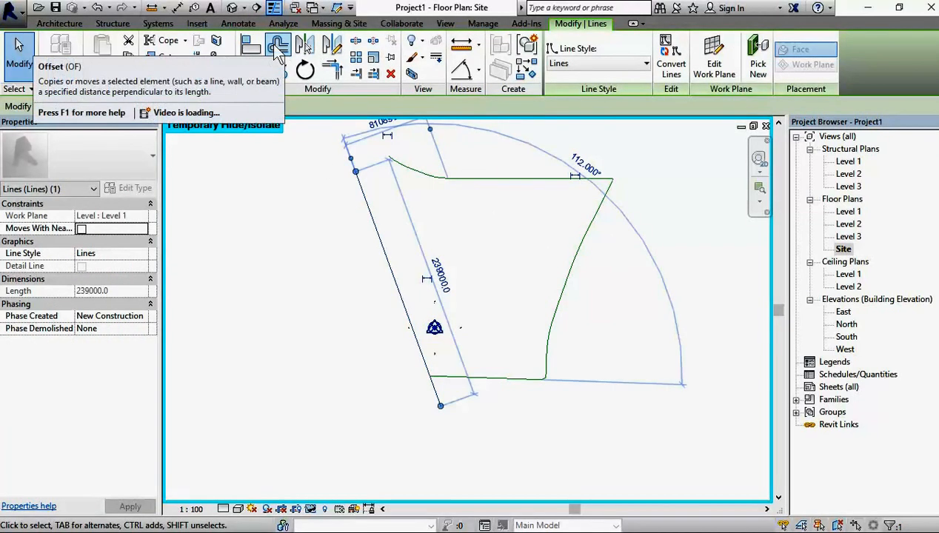
{"action": "left_click", "coordinate": [279, 49]}
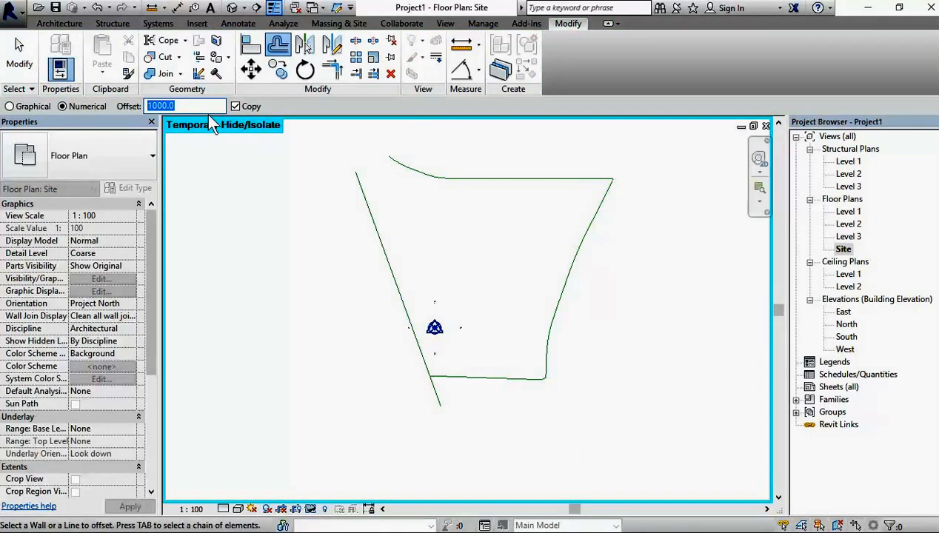
{"action": "type", "text": "10"}
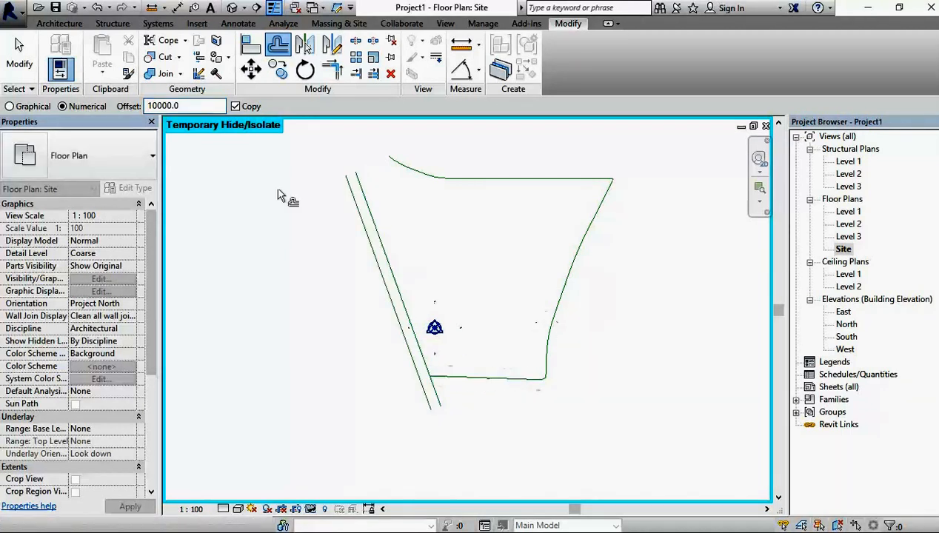
Step: Offset copies outward from the traced roads: the Cemetery line by 4000 mm, and the eastern spline, Rushworth line and its western bend by 10000 mm
{"action": "type", "text": "3.5"}
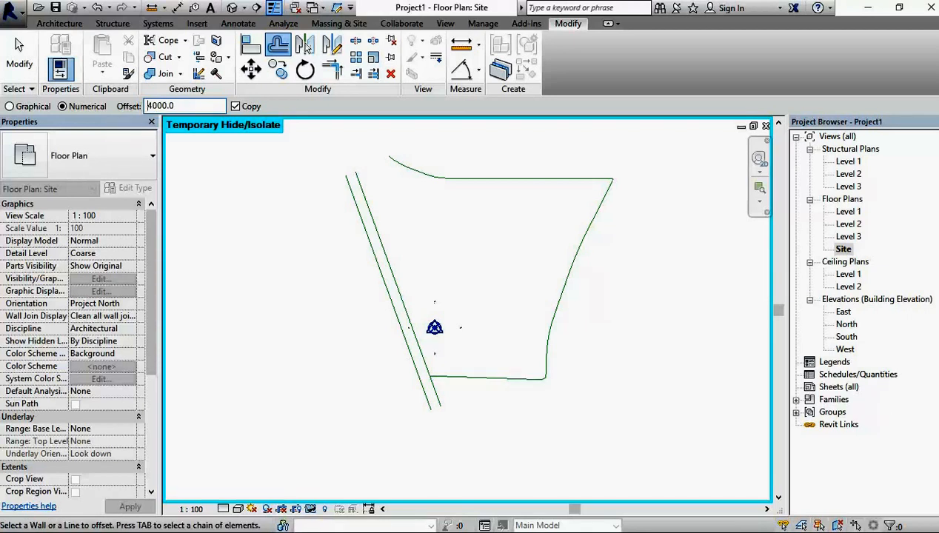
{"action": "left_click", "coordinate": [511, 384]}
{"action": "left_click", "coordinate": [584, 305]}
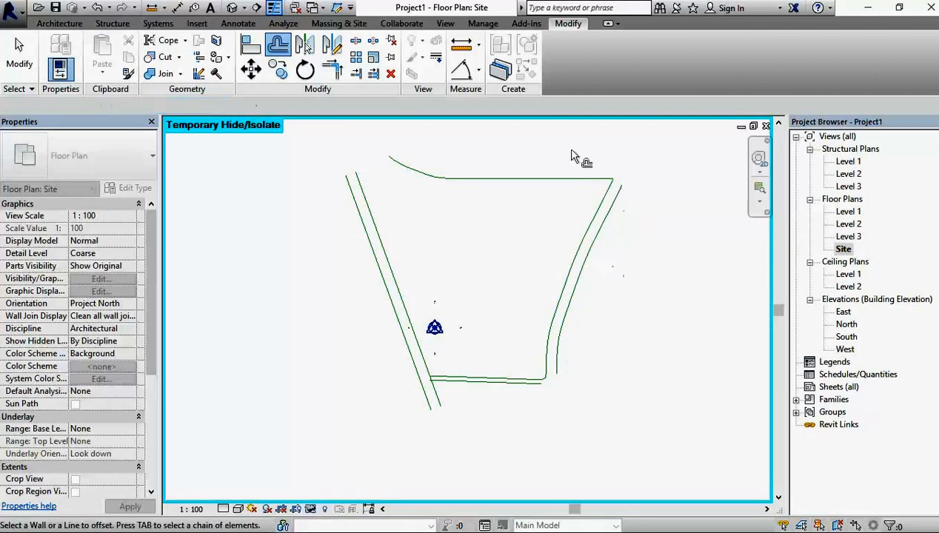
{"action": "left_click", "coordinate": [500, 183]}
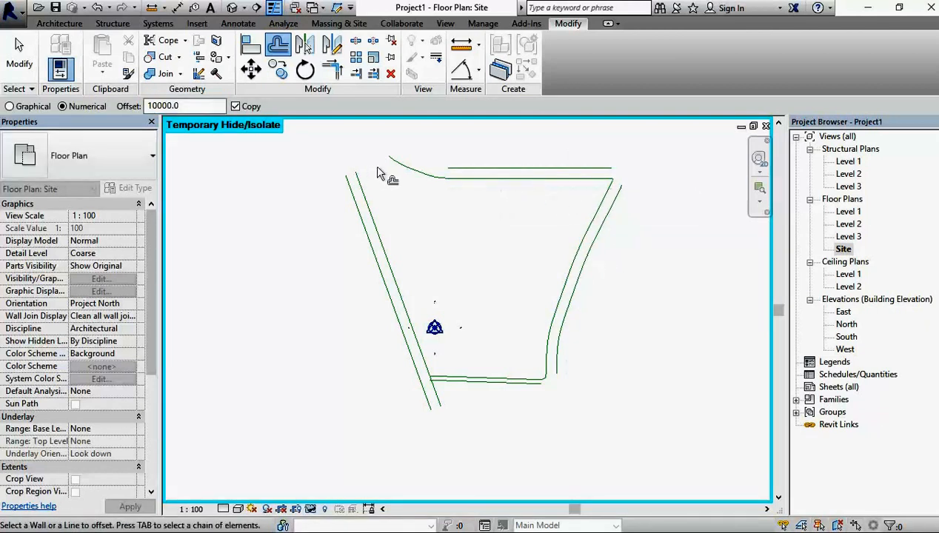
{"action": "left_click", "coordinate": [420, 177]}
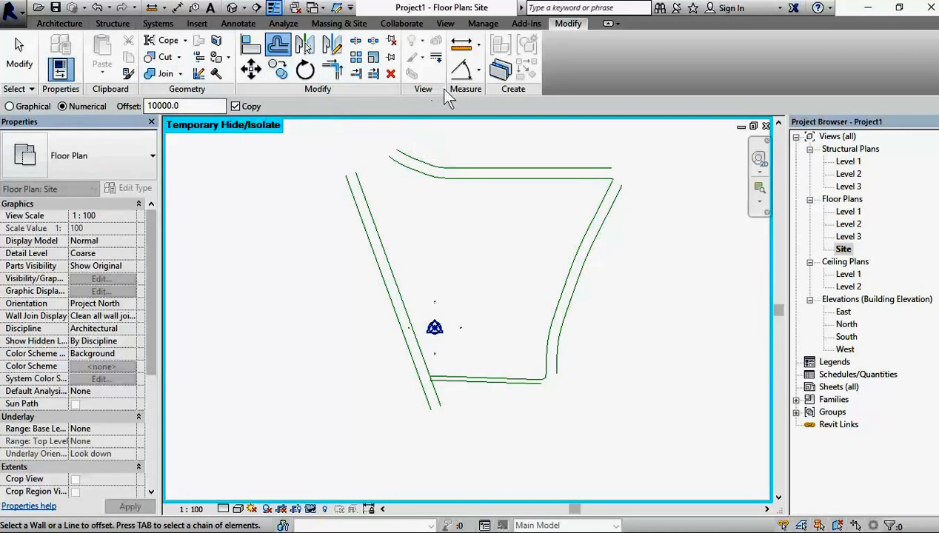
Step: Close the southern end of the Lady Hailes road with a horizontal model line about 10.6 m long between its two edges
{"action": "scroll", "coordinate": [448, 392], "scroll_direction": "up", "scroll_amount": 5}
{"action": "scroll", "coordinate": [412, 418], "scroll_direction": "down", "scroll_amount": 4}
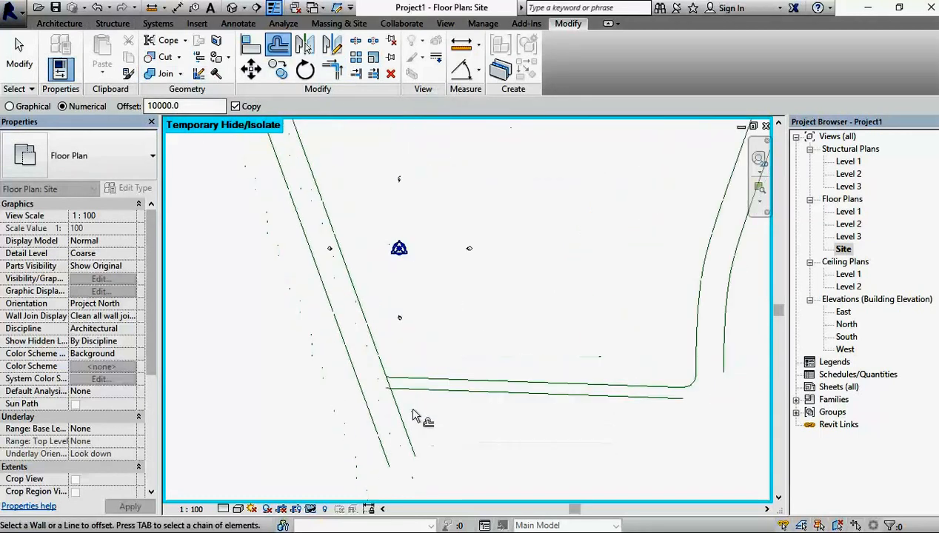
{"action": "left_click", "coordinate": [61, 23]}
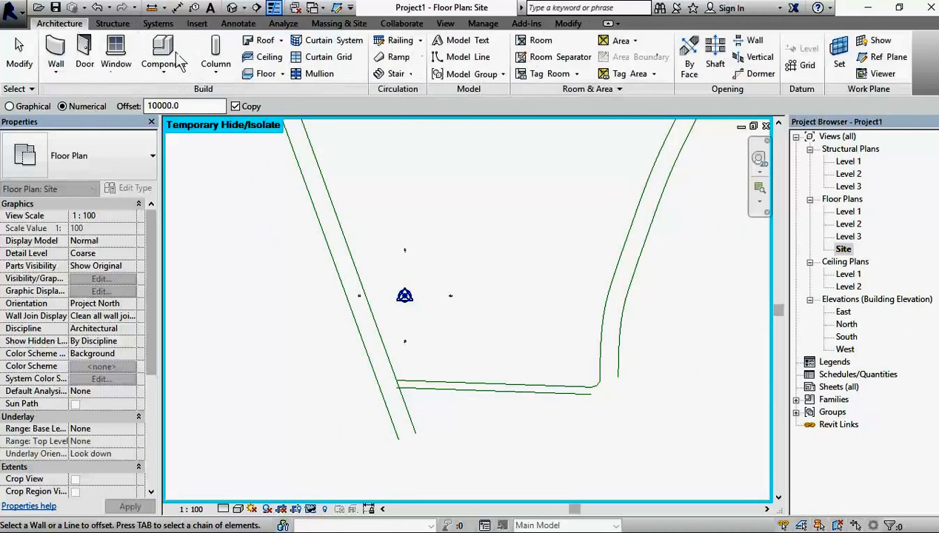
{"action": "left_click", "coordinate": [463, 58]}
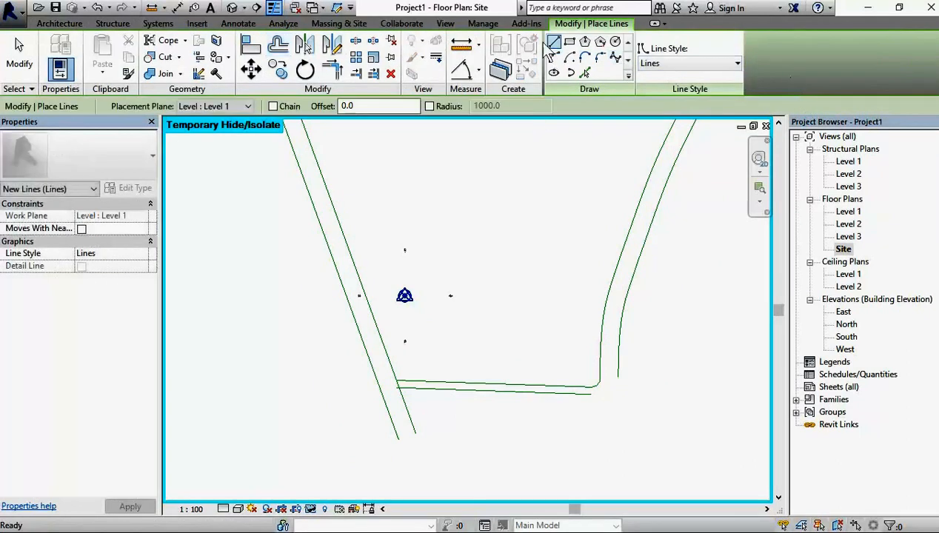
{"action": "scroll", "coordinate": [396, 435], "scroll_direction": "up", "scroll_amount": 3}
{"action": "left_click", "coordinate": [391, 432]}
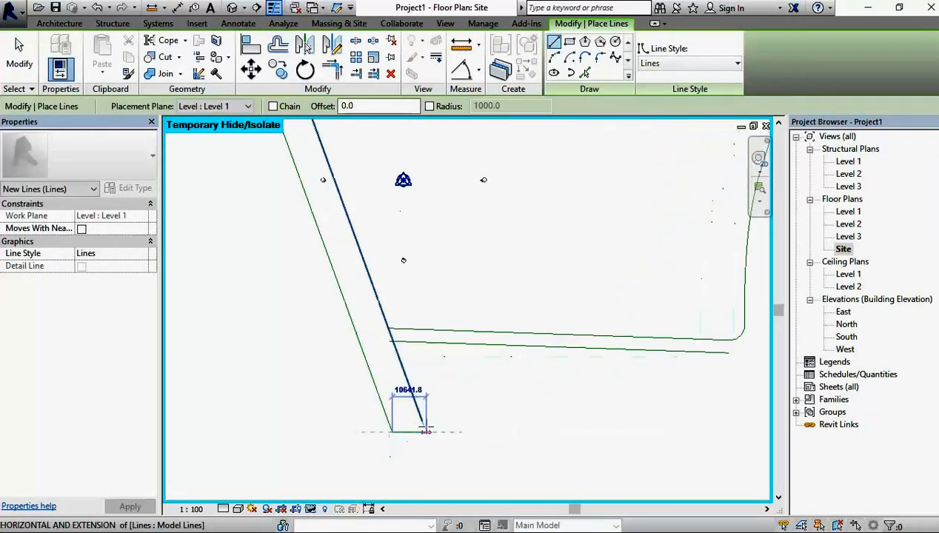
{"action": "scroll", "coordinate": [444, 415], "scroll_direction": "down", "scroll_amount": 3}
{"action": "scroll", "coordinate": [518, 399], "scroll_direction": "down", "scroll_amount": 2}
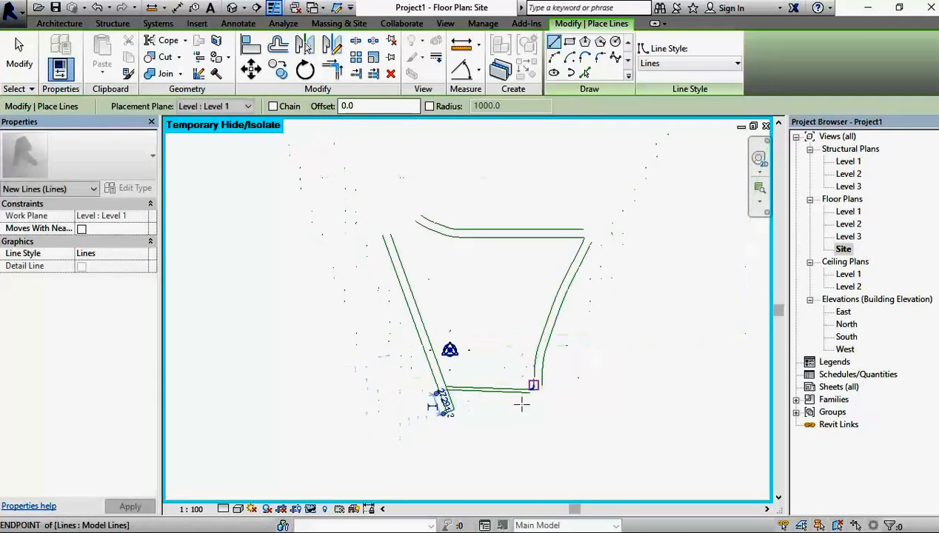
{"action": "scroll", "coordinate": [540, 392], "scroll_direction": "up", "scroll_amount": 4}
{"action": "scroll", "coordinate": [541, 396], "scroll_direction": "up", "scroll_amount": 2}
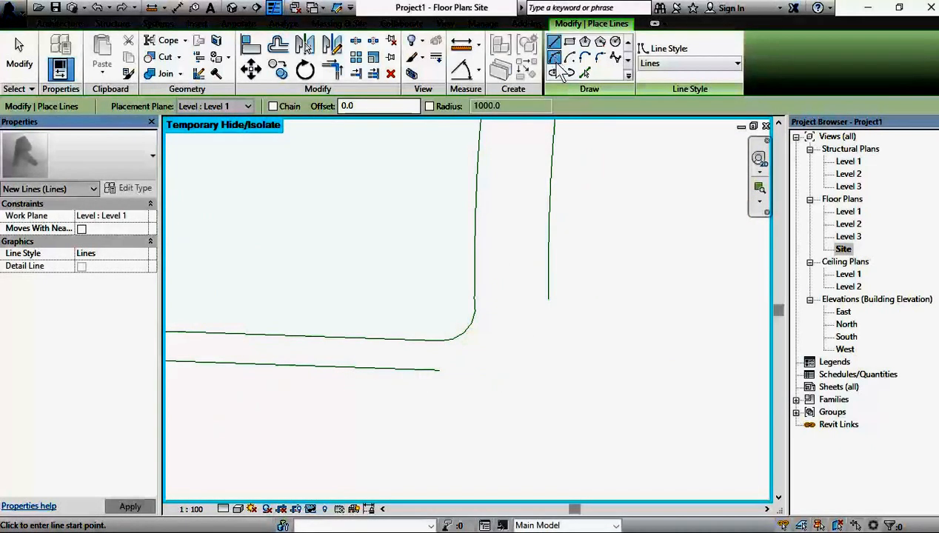
{"action": "left_click", "coordinate": [555, 59]}
{"action": "left_click", "coordinate": [440, 370]}
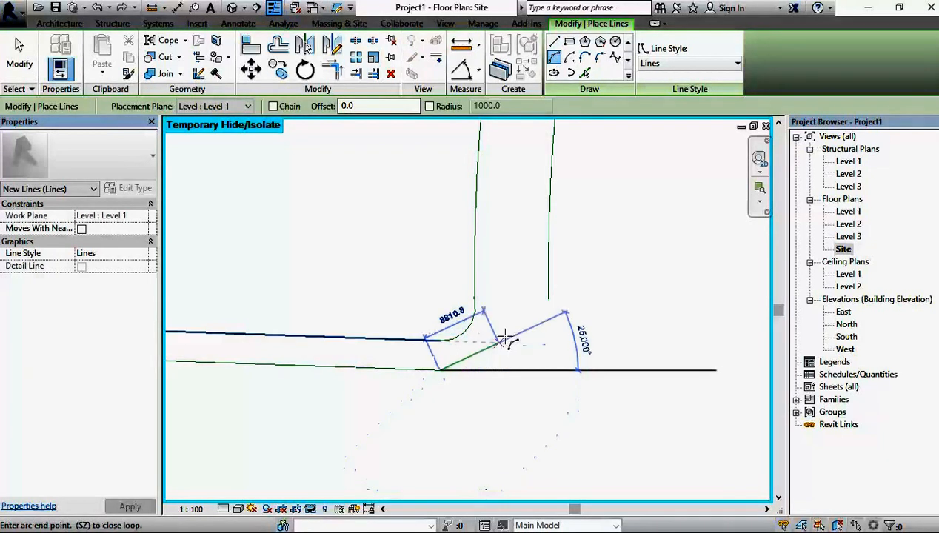
{"action": "left_click", "coordinate": [555, 302]}
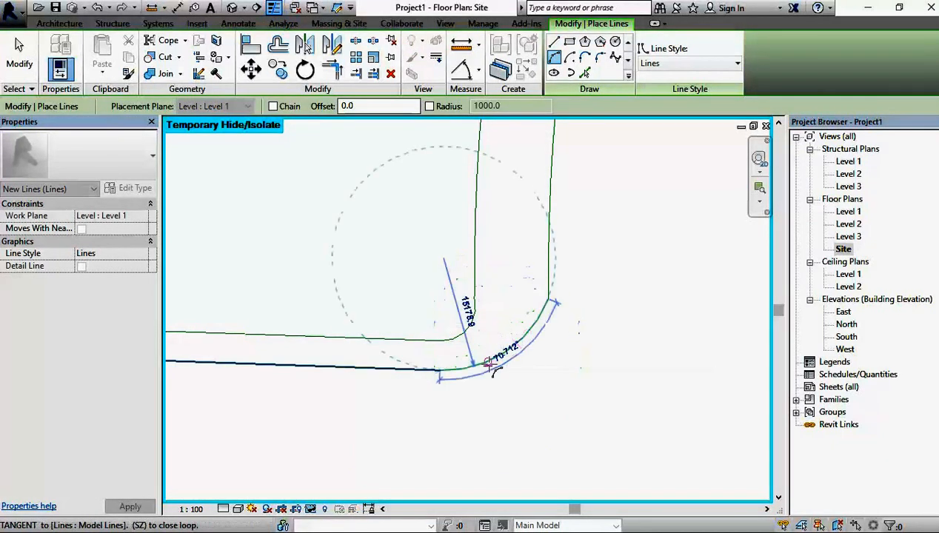
{"action": "left_click", "coordinate": [16, 56]}
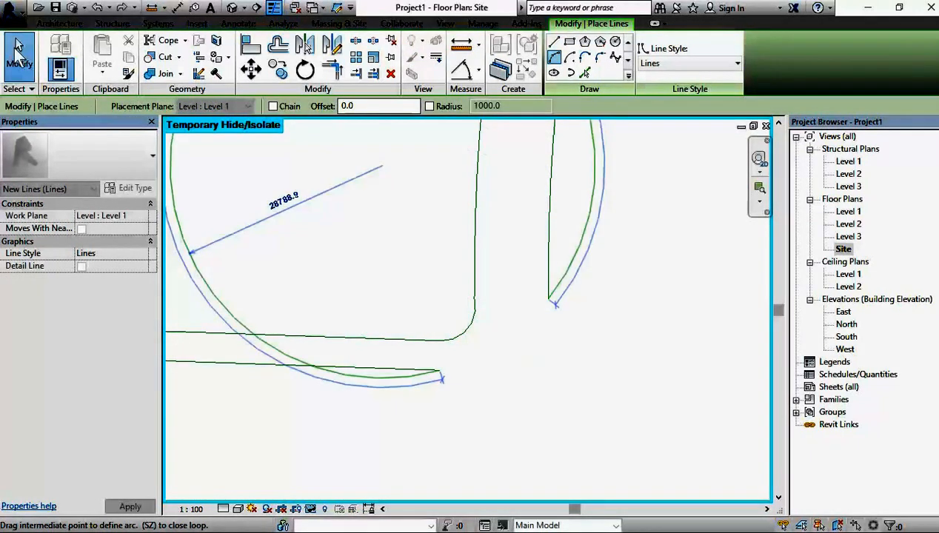
Step: Try to offset the inner corner arc between the Cemetery road and the eastern road
{"action": "left_click", "coordinate": [466, 328]}
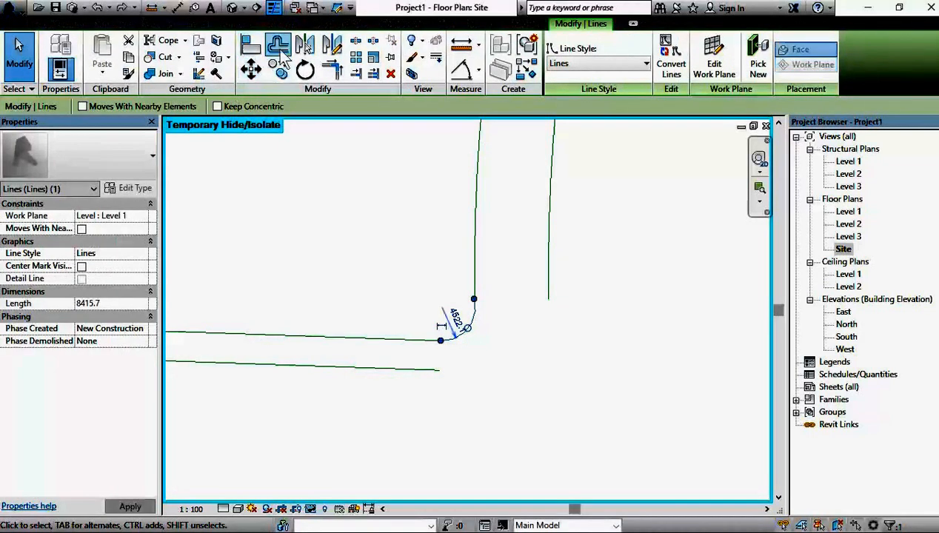
{"action": "left_click", "coordinate": [552, 350]}
{"action": "key", "text": "o"}
{"action": "key", "text": "f"}
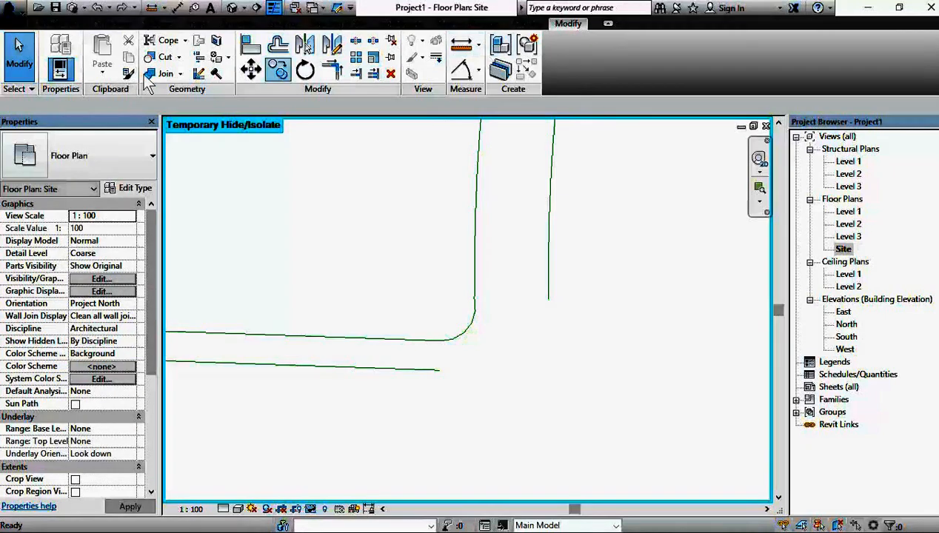
{"action": "left_click", "coordinate": [415, 372]}
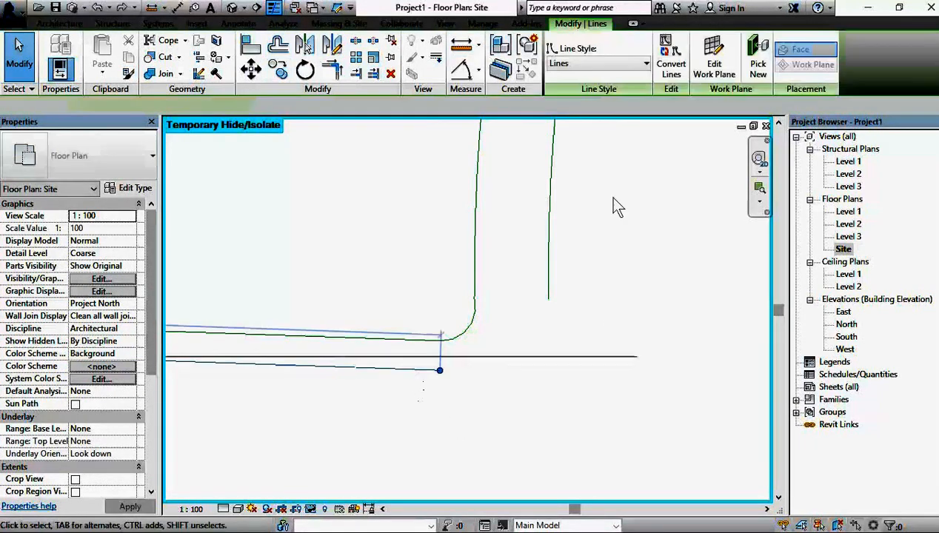
{"action": "left_click", "coordinate": [528, 74]}
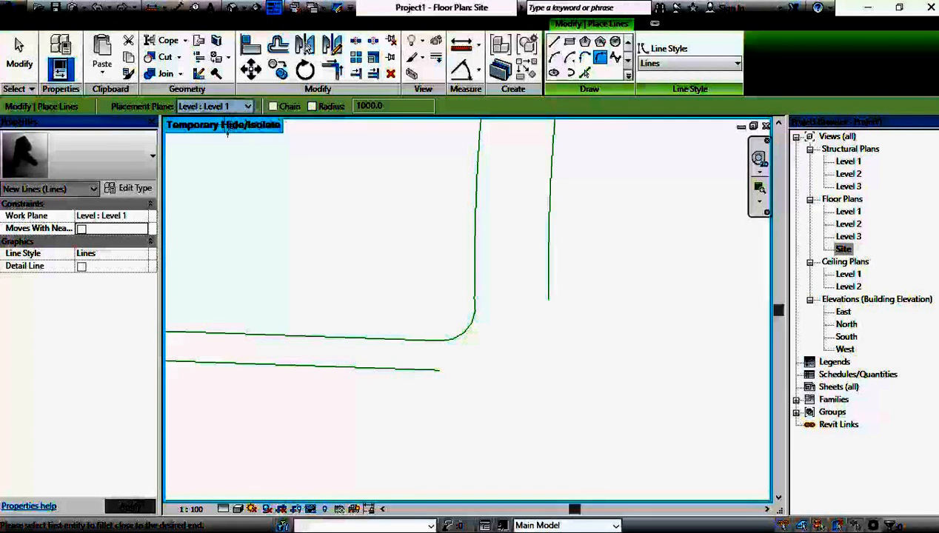
{"action": "left_click", "coordinate": [407, 369]}
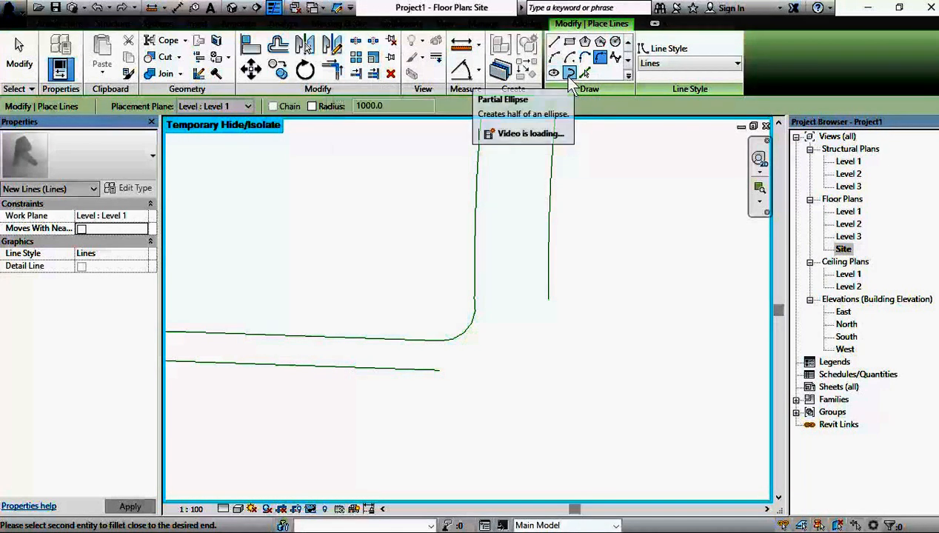
{"action": "left_click", "coordinate": [568, 72]}
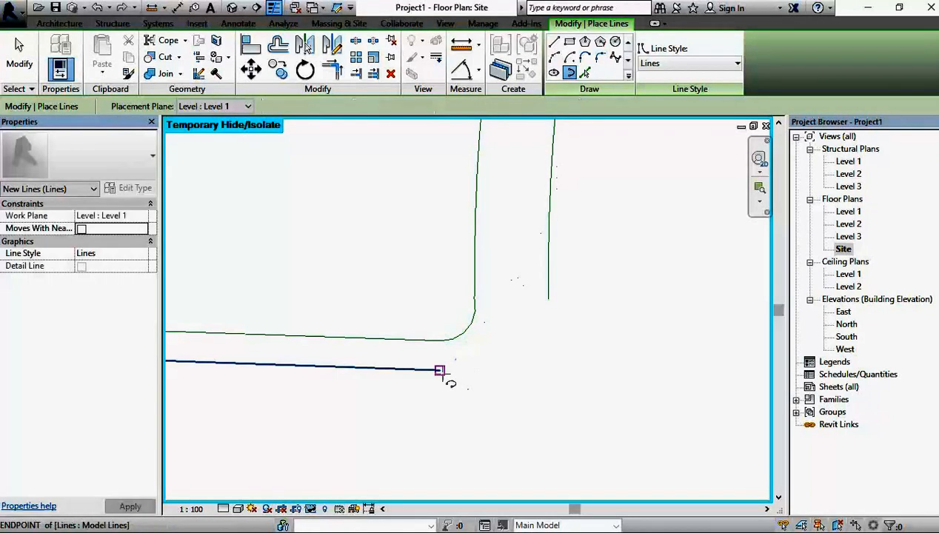
{"action": "left_click", "coordinate": [440, 370]}
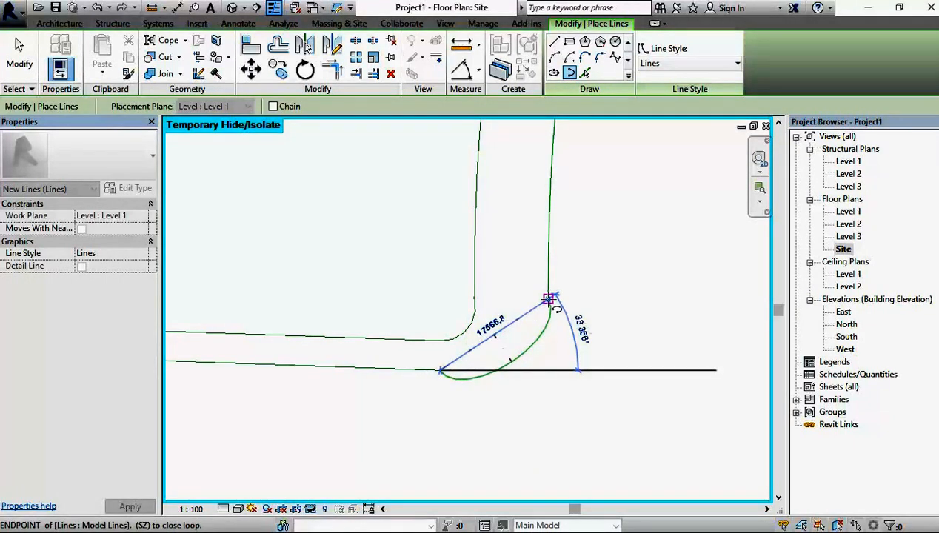
{"action": "left_click", "coordinate": [548, 299]}
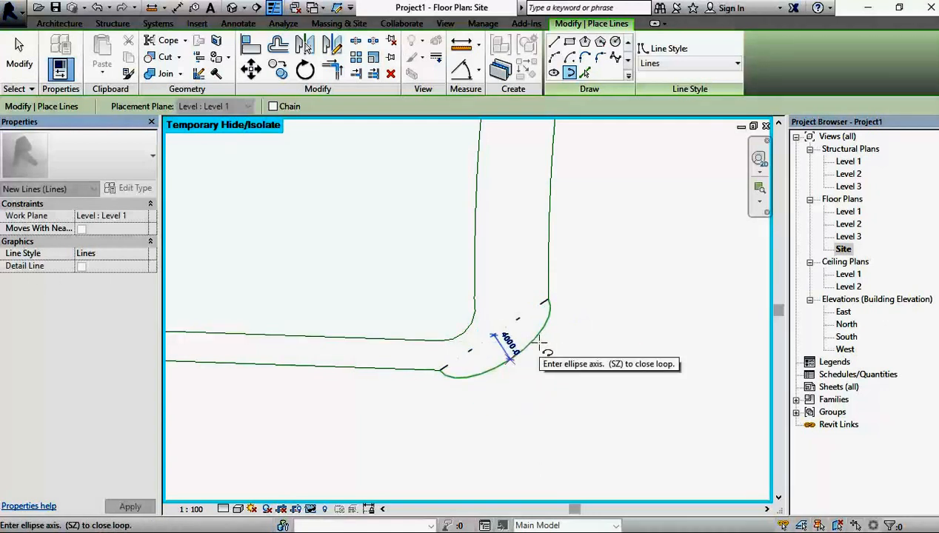
{"action": "key", "text": "Escape"}
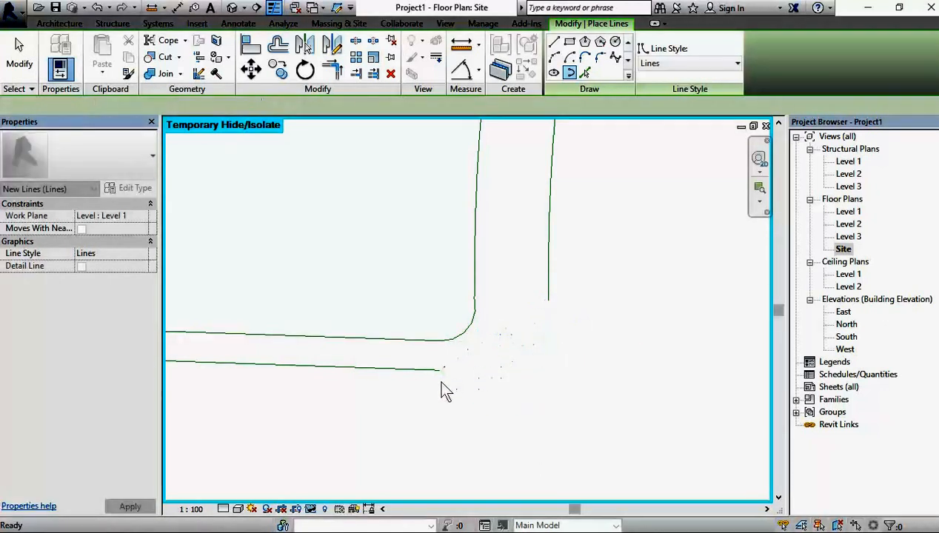
{"action": "key", "text": "Escape"}
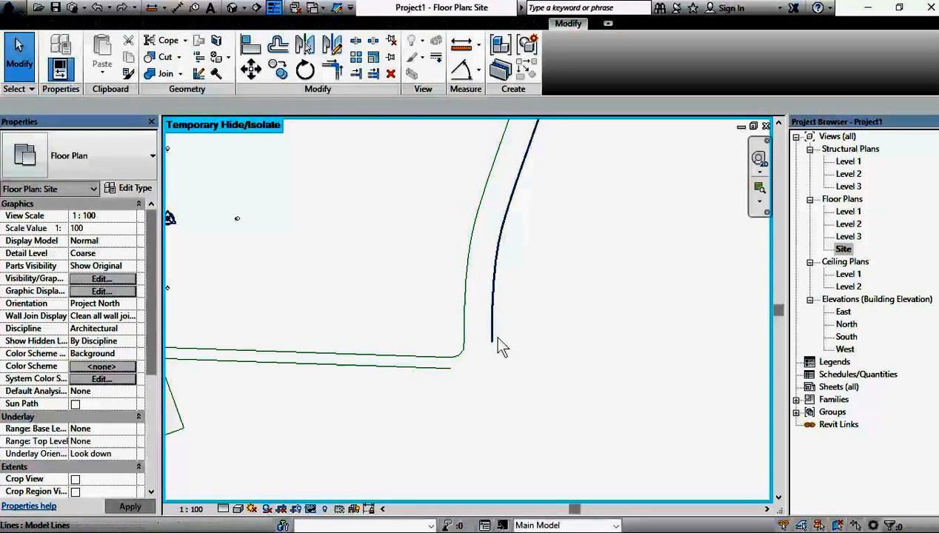
Step: Stretch the Cemetery road's southern edge line eastward to a length of 109000 mm
{"action": "scroll", "coordinate": [489, 365], "scroll_direction": "up", "scroll_amount": 3}
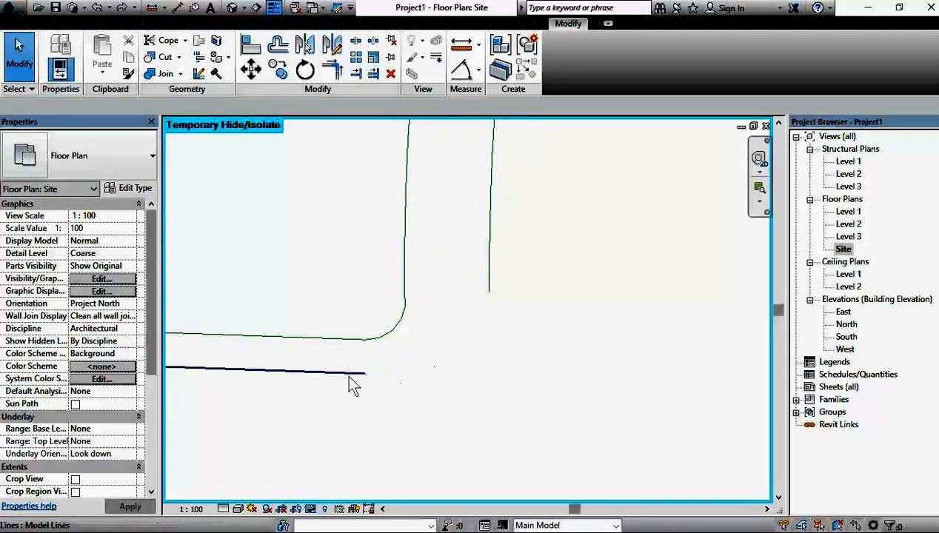
{"action": "left_click", "coordinate": [350, 375]}
{"action": "mouse_move", "coordinate": [365, 374]}
{"action": "left_mouse_down"}
{"action": "mouse_move", "coordinate": [400, 375]}
{"action": "mouse_move", "coordinate": [380, 374]}
{"action": "left_mouse_up"}
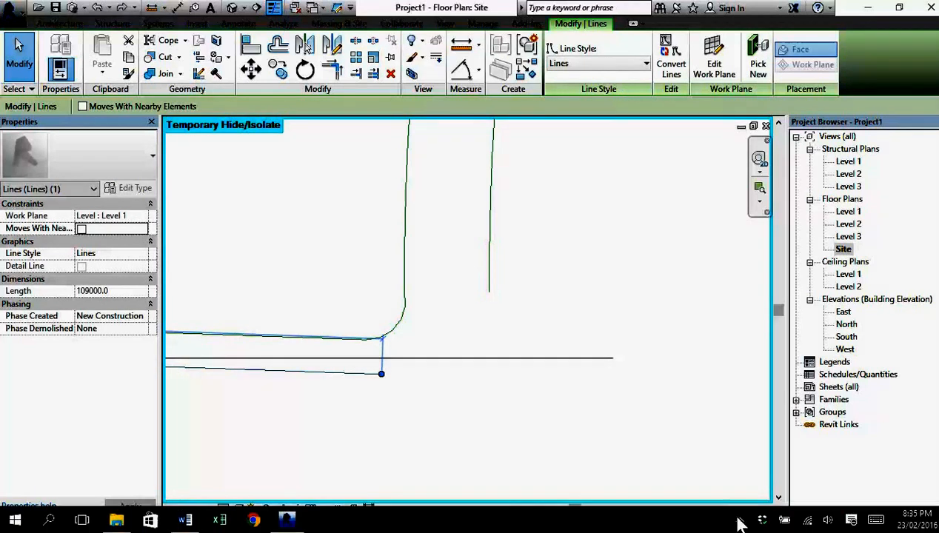
{"action": "left_click", "coordinate": [742, 517]}
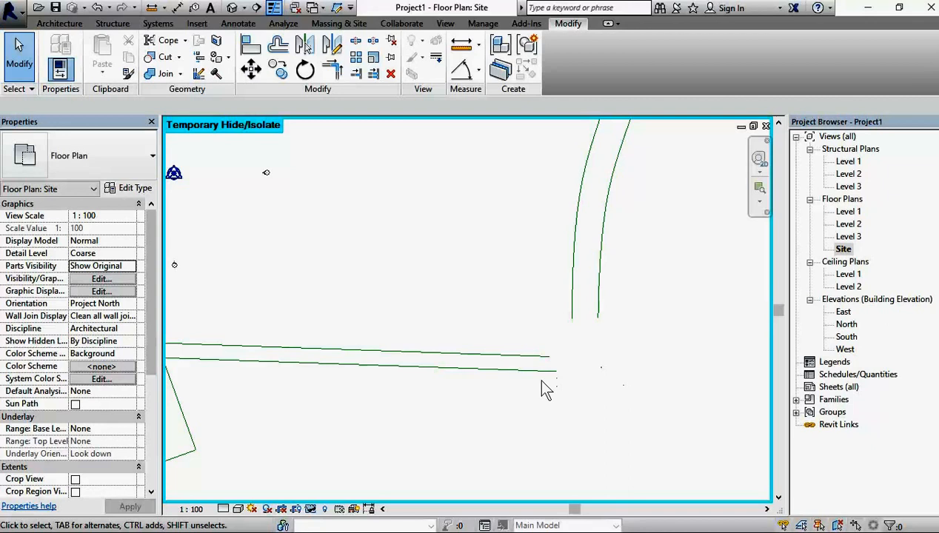
Step: Join the outer edges of the Cemetery and eastern roads with a tangent end arc of about 11380 mm radius
{"action": "left_click", "coordinate": [456, 354]}
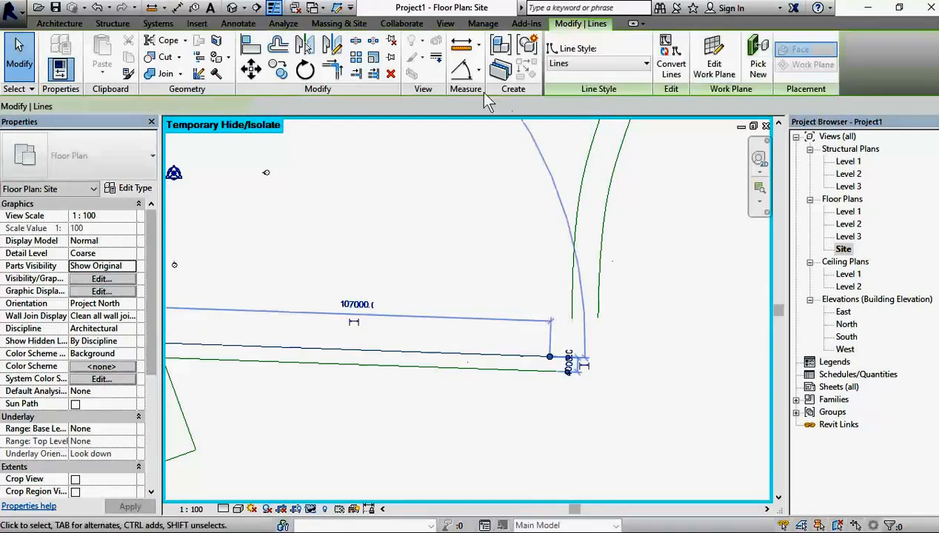
{"action": "left_click", "coordinate": [525, 72]}
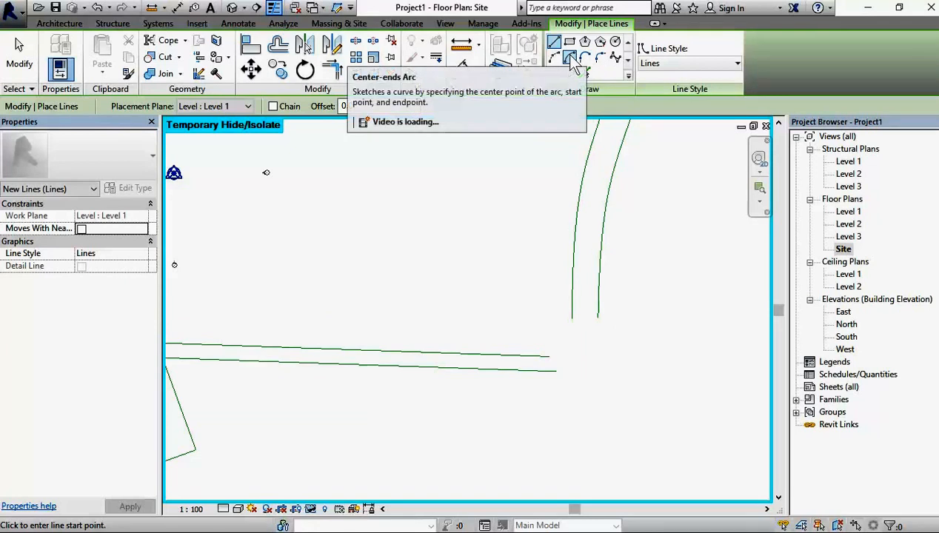
{"action": "left_click", "coordinate": [584, 59]}
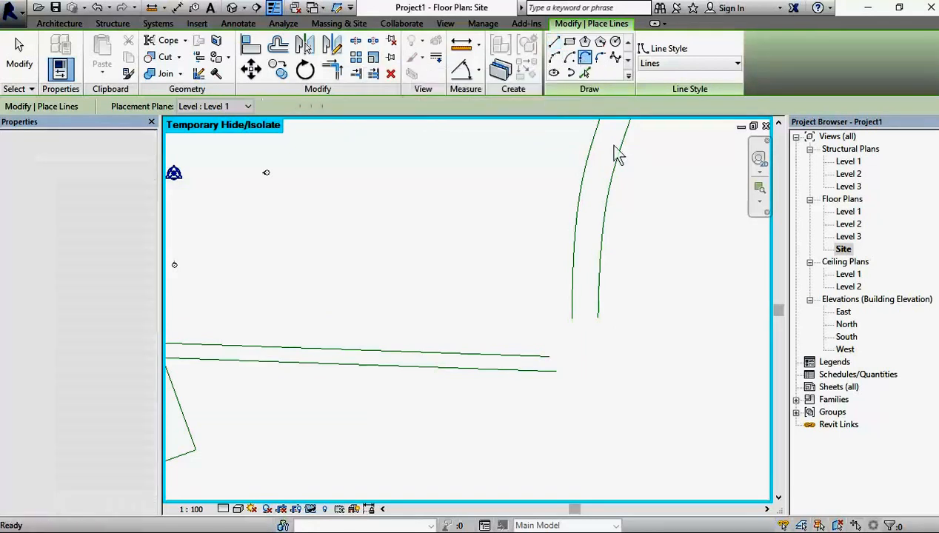
{"action": "left_click", "coordinate": [557, 371]}
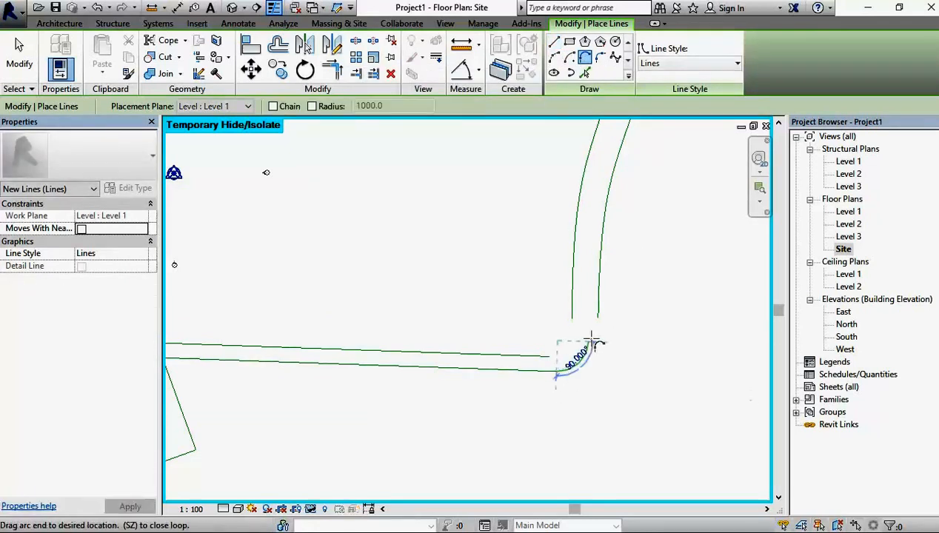
{"action": "left_click", "coordinate": [599, 318]}
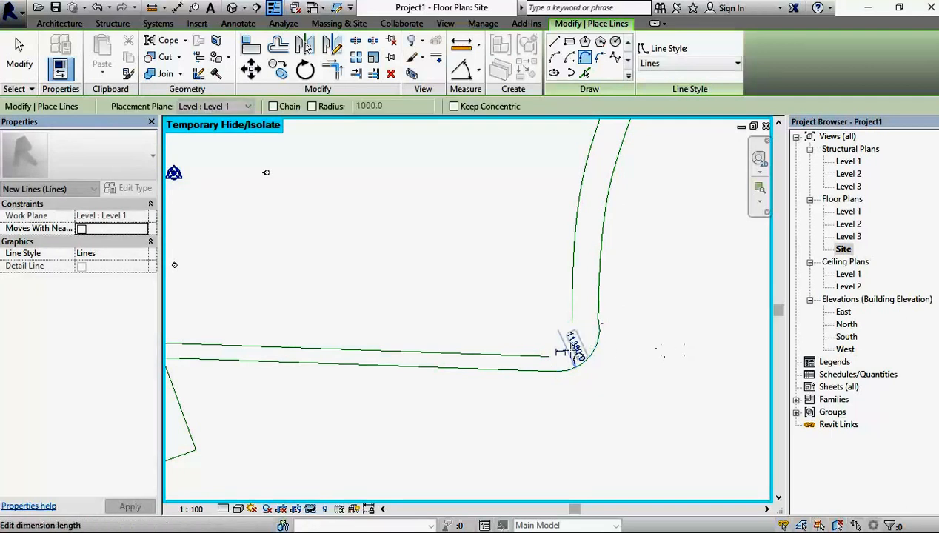
{"action": "left_click", "coordinate": [550, 359]}
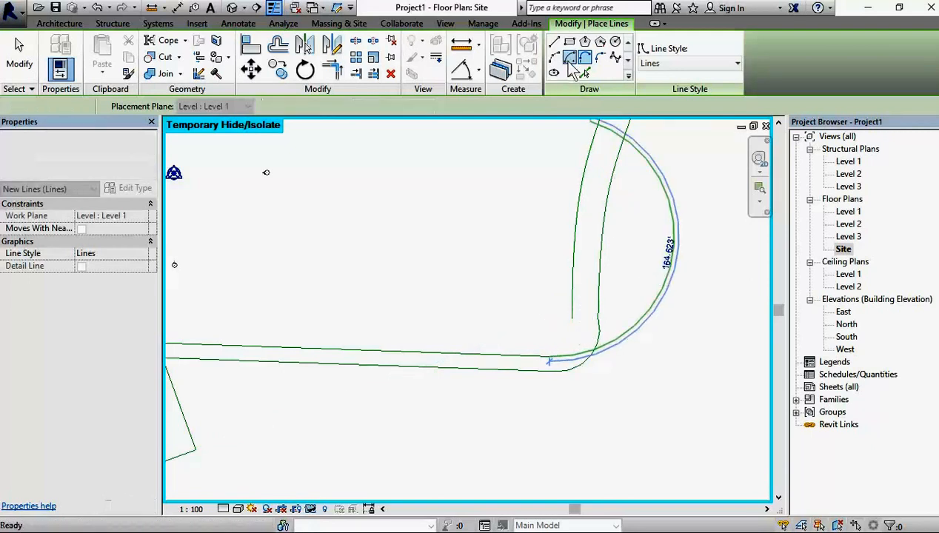
{"action": "left_click", "coordinate": [569, 57]}
{"action": "left_click", "coordinate": [549, 358]}
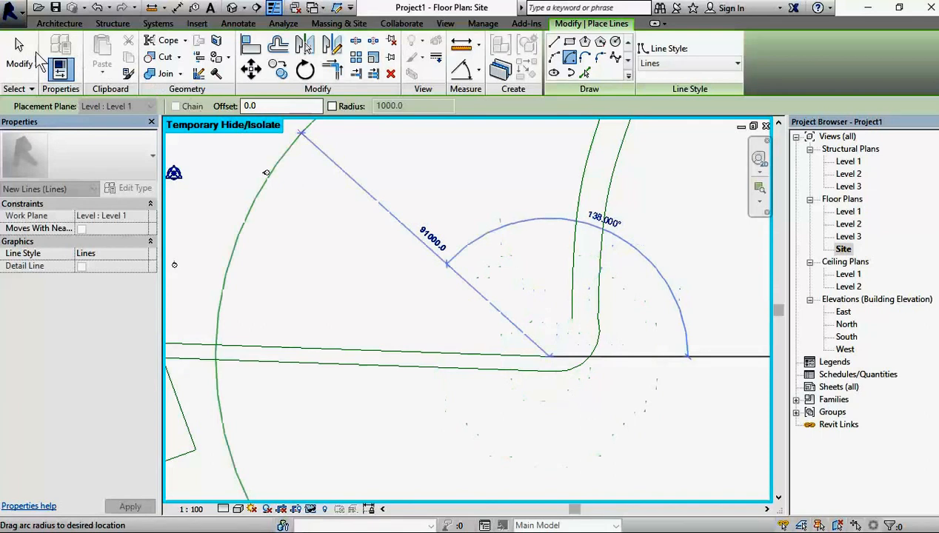
{"action": "key", "text": "Escape"}
{"action": "key", "text": "Escape"}
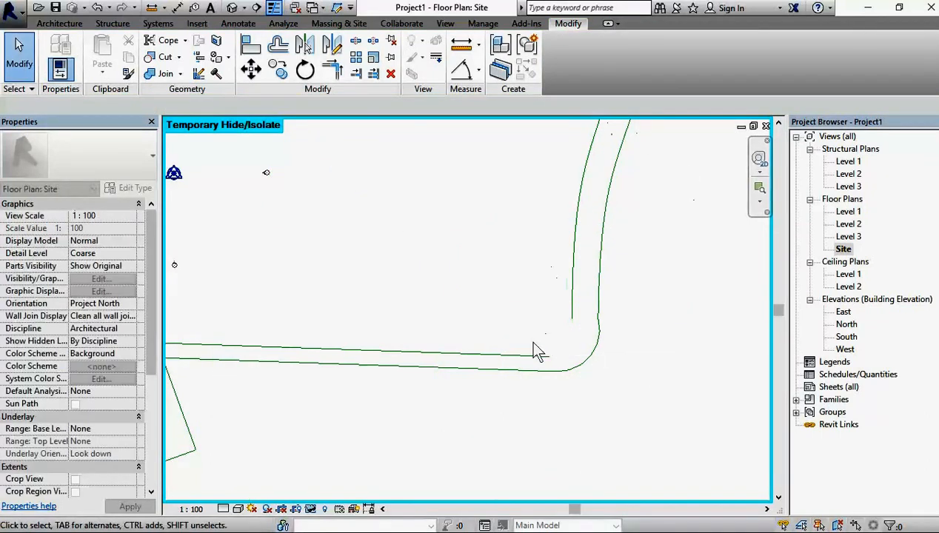
Step: Draw a start-end-radius arc of about 15475 mm radius from the Cemetery road's inner edge to the eastern road's inner spline
{"action": "left_click", "coordinate": [510, 355]}
{"action": "left_click", "coordinate": [527, 71]}
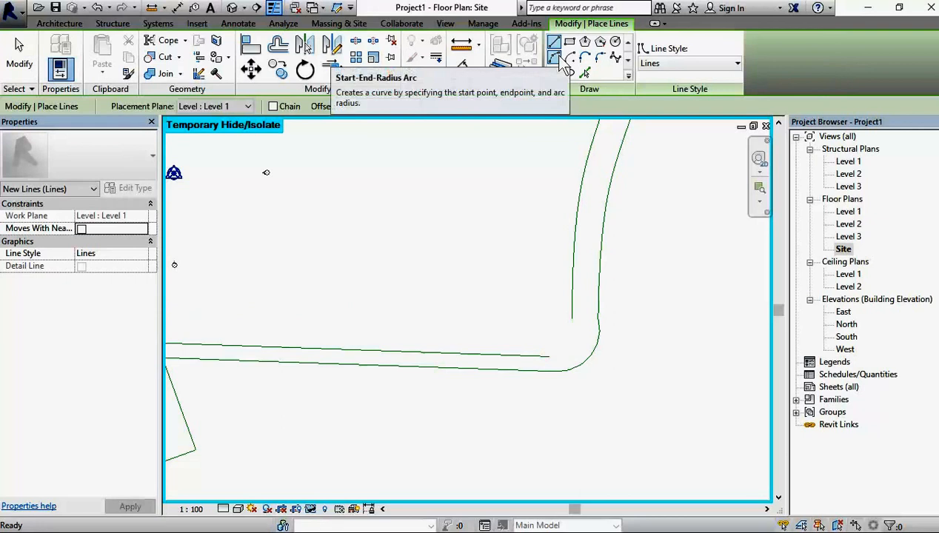
{"action": "left_click", "coordinate": [601, 60]}
{"action": "left_click", "coordinate": [542, 357]}
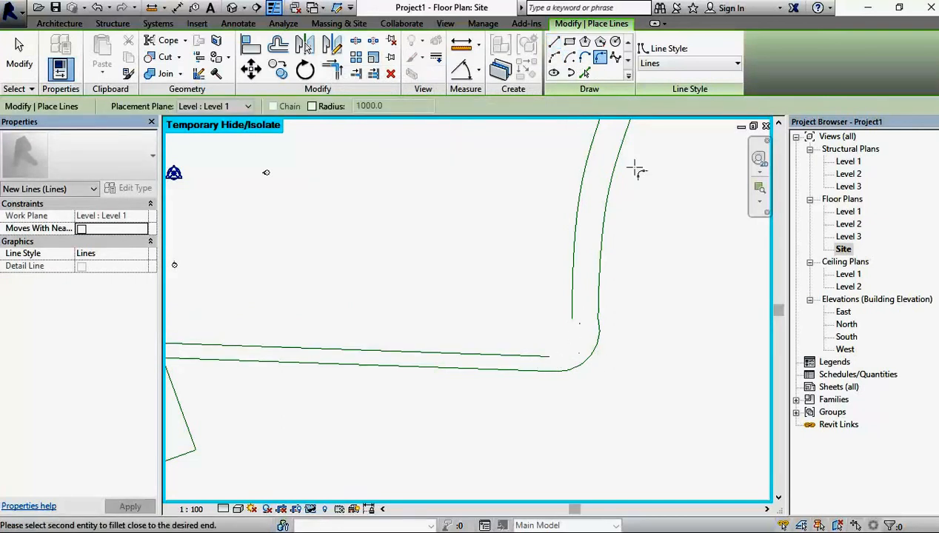
{"action": "left_click", "coordinate": [558, 60]}
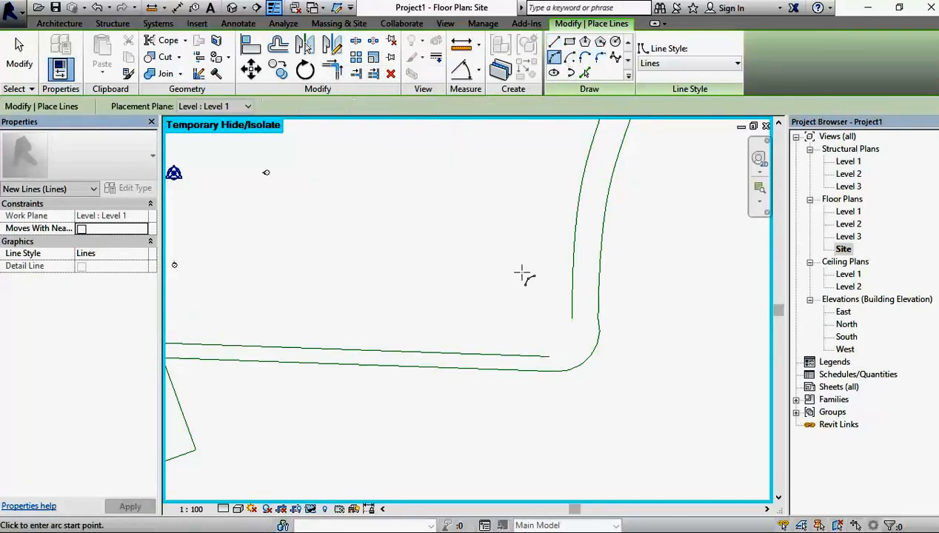
{"action": "left_click", "coordinate": [549, 356]}
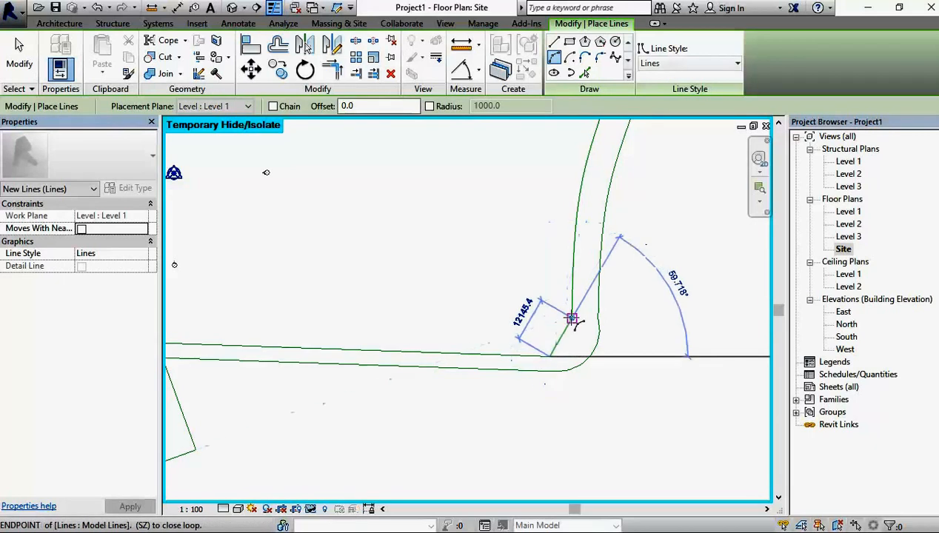
{"action": "left_click", "coordinate": [571, 318]}
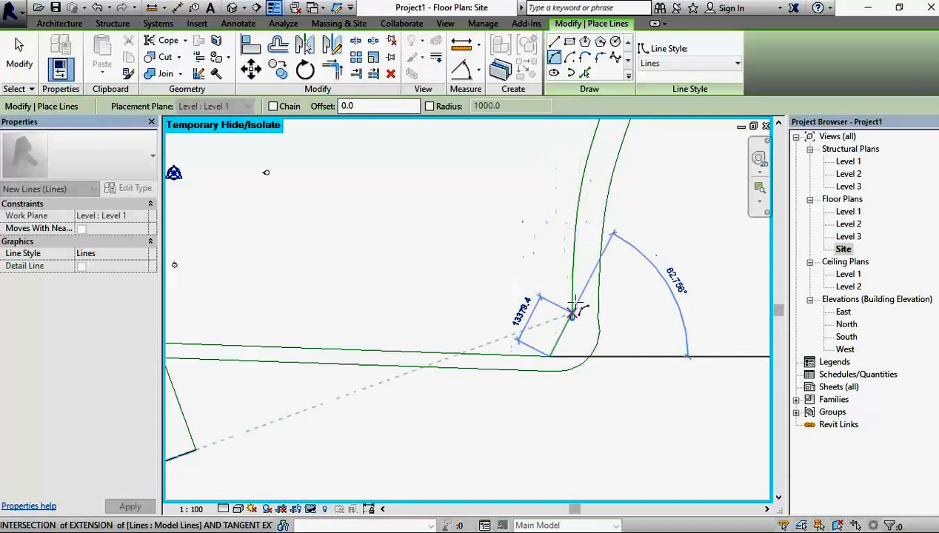
{"action": "left_click", "coordinate": [575, 291]}
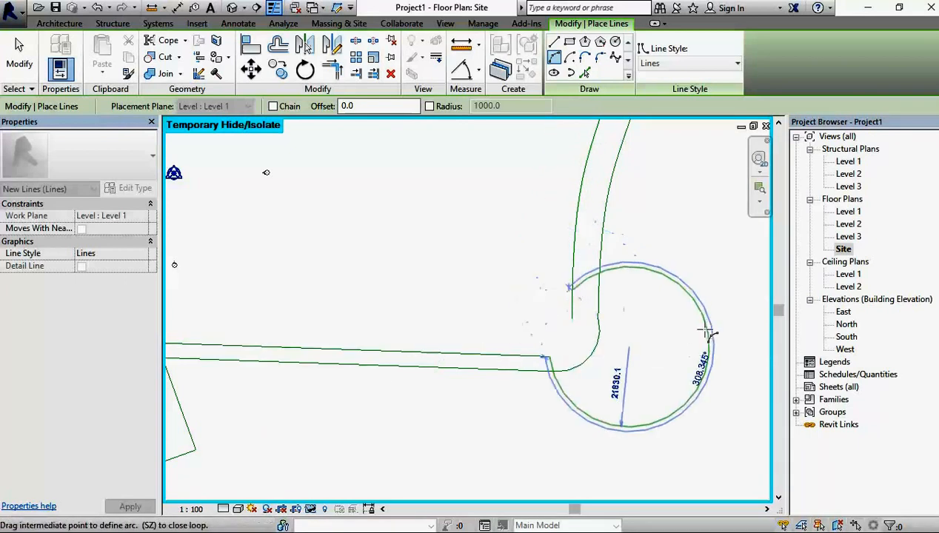
{"action": "left_click", "coordinate": [579, 333]}
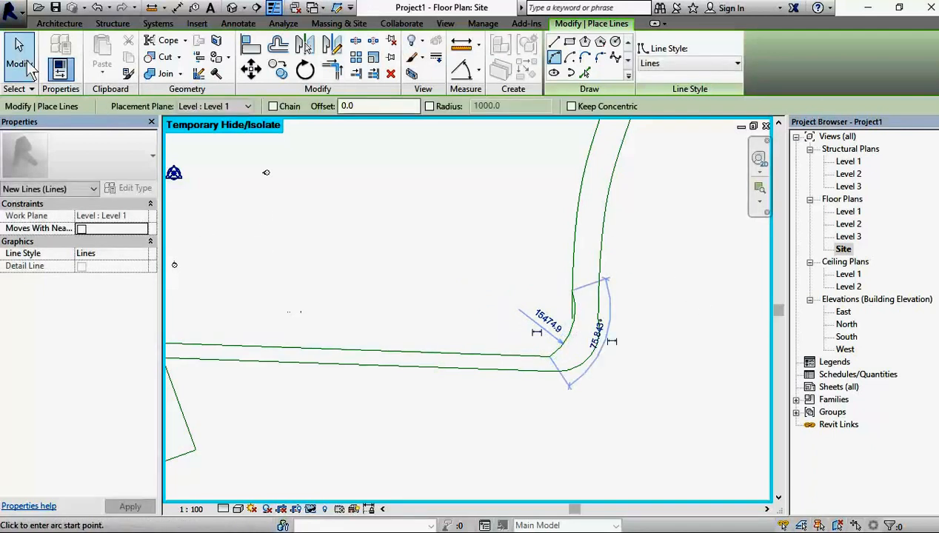
{"action": "left_click", "coordinate": [22, 64]}
Step: Pull the southern end of the eastern road's inner spline up to the start of the corner arc
{"action": "scroll", "coordinate": [585, 265], "scroll_direction": "up", "scroll_amount": 2}
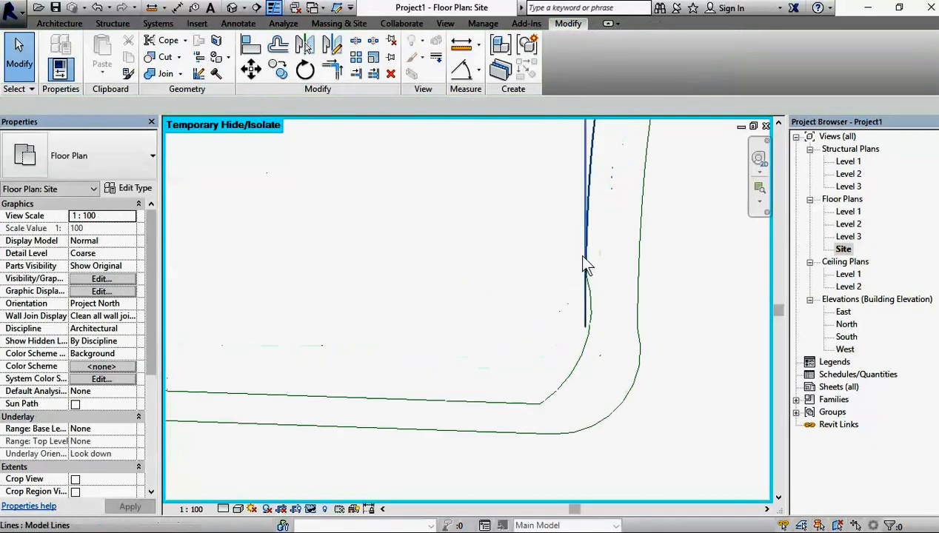
{"action": "left_click", "coordinate": [589, 325]}
{"action": "left_click_drag", "start_coordinate": [588, 320], "coordinate": [586, 273]}
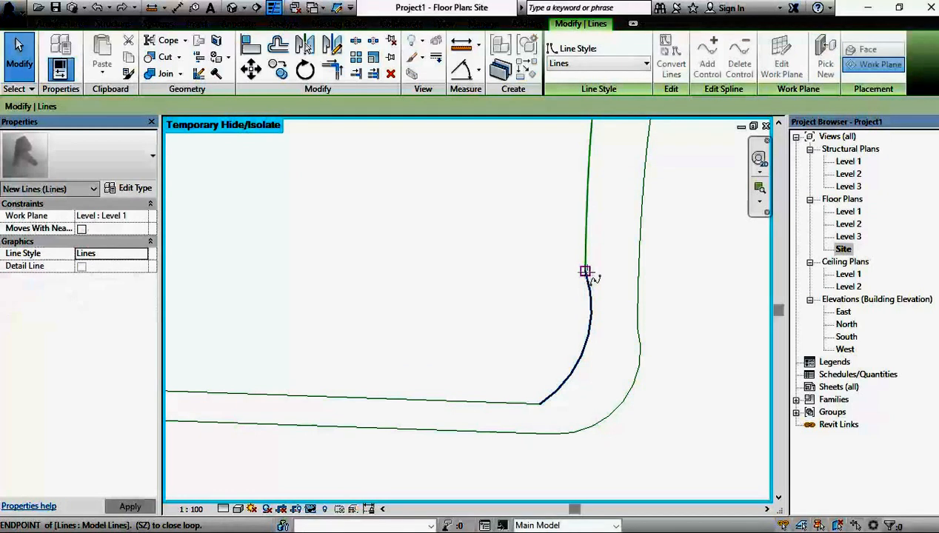
Step: Shorten the eastern road's outer spline above its corner arc and reattach its southern end to the arc
{"action": "left_click", "coordinate": [641, 349]}
{"action": "left_click", "coordinate": [639, 298]}
{"action": "mouse_move", "coordinate": [641, 335]}
{"action": "left_mouse_down"}
{"action": "mouse_move", "coordinate": [643, 289]}
{"action": "mouse_move", "coordinate": [668, 342]}
{"action": "mouse_move", "coordinate": [652, 296]}
{"action": "mouse_move", "coordinate": [649, 333]}
{"action": "left_mouse_up"}
{"action": "left_click", "coordinate": [641, 336]}
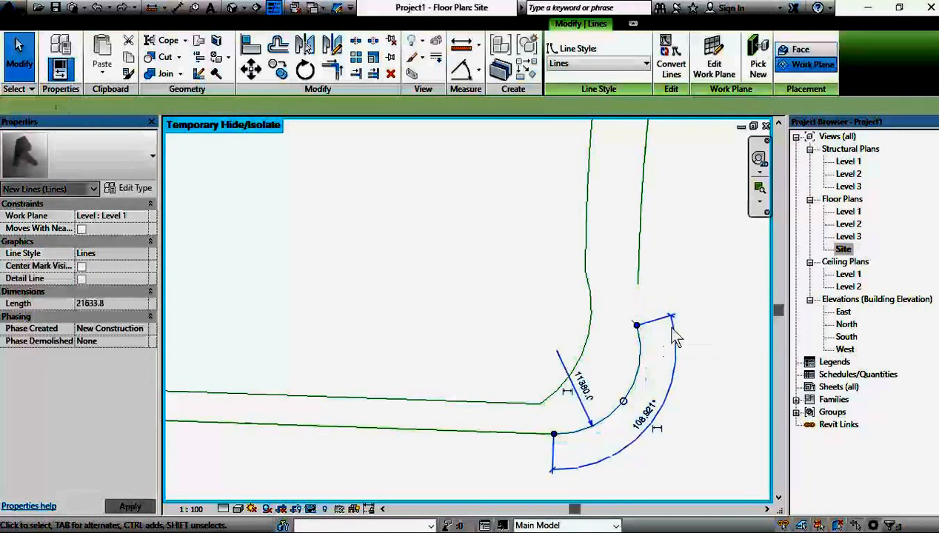
{"action": "left_click", "coordinate": [640, 289]}
{"action": "left_click_drag", "start_coordinate": [643, 302], "coordinate": [636, 326]}
{"action": "key", "text": "Escape"}
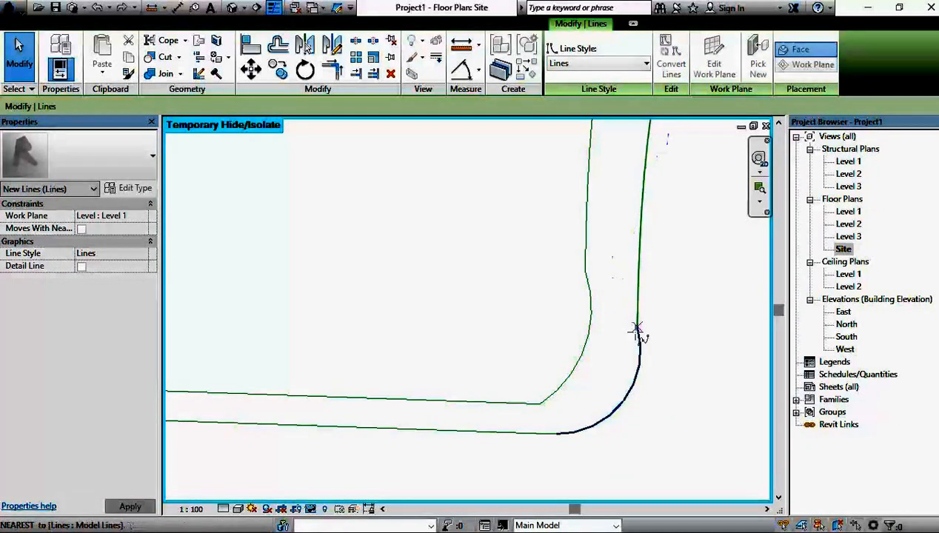
{"action": "key", "text": "Escape"}
{"action": "scroll", "coordinate": [674, 343], "scroll_direction": "down", "scroll_amount": 5}
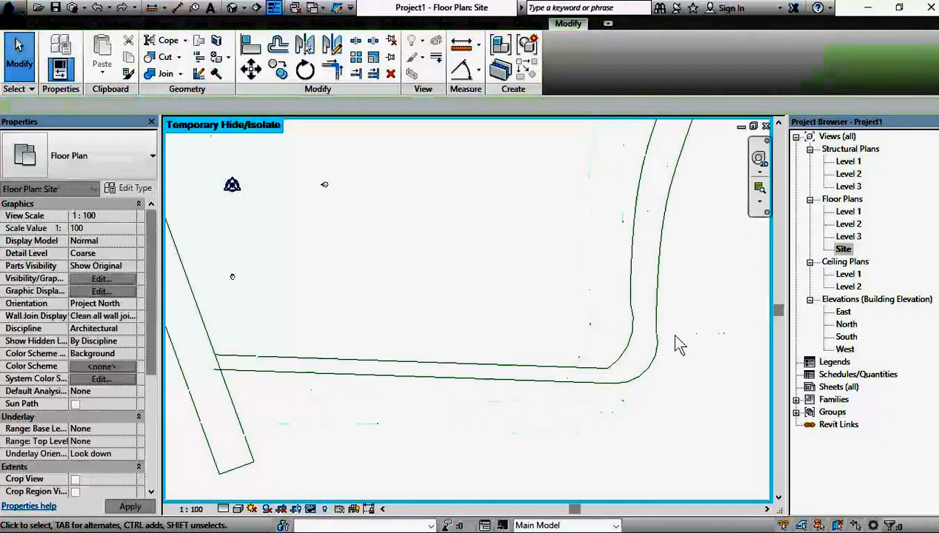
Step: Close the western end of the Rushworth road and the northern end of the Lady Hailes road with straight lines
{"action": "scroll", "coordinate": [576, 221], "scroll_direction": "up", "scroll_amount": 4}
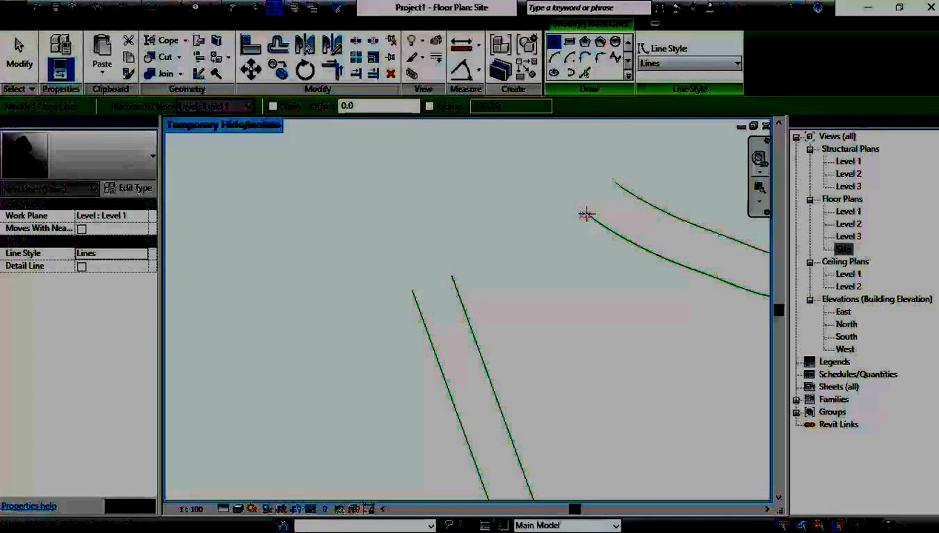
{"action": "left_click", "coordinate": [529, 198]}
{"action": "left_click", "coordinate": [451, 275]}
{"action": "left_click", "coordinate": [452, 275]}
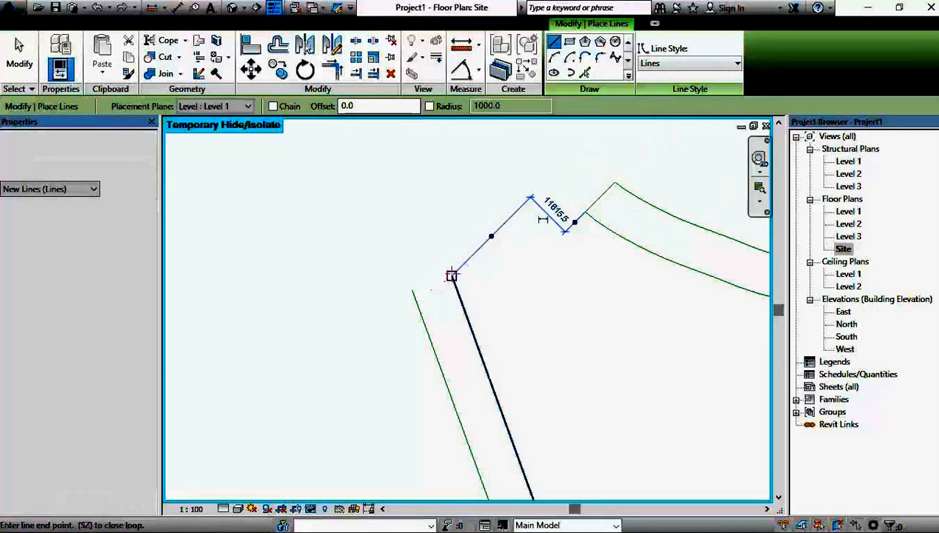
{"action": "left_click", "coordinate": [412, 290]}
{"action": "scroll", "coordinate": [412, 290], "scroll_direction": "down", "scroll_amount": 5}
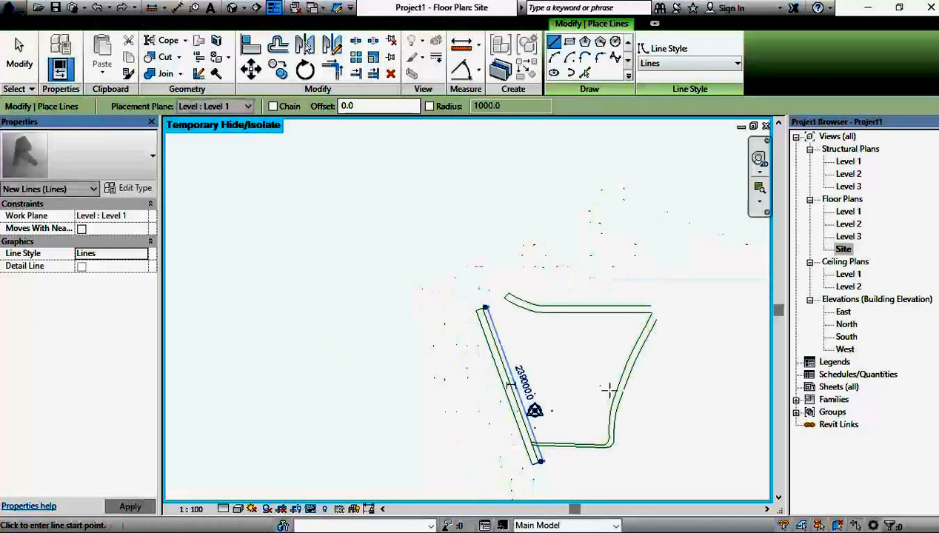
Step: Split the Lady Hailes road's eastern edge between the two Cemetery road edges
{"action": "scroll", "coordinate": [569, 400], "scroll_direction": "up", "scroll_amount": 5}
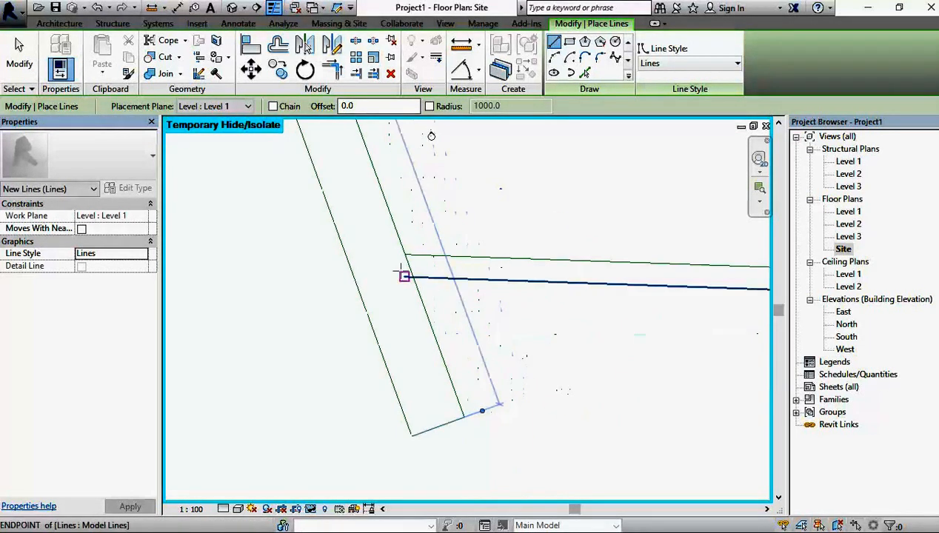
{"action": "scroll", "coordinate": [400, 268], "scroll_direction": "up", "scroll_amount": 2}
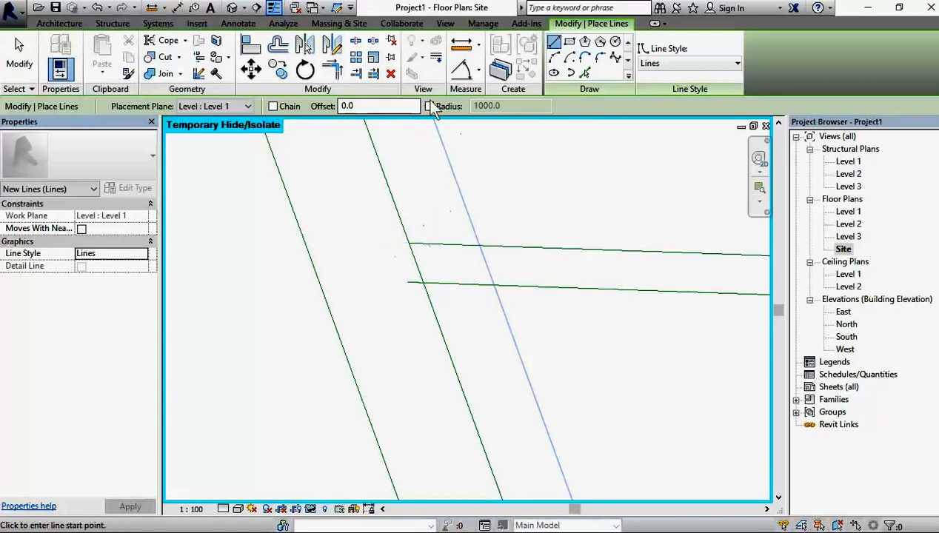
{"action": "left_click", "coordinate": [358, 46]}
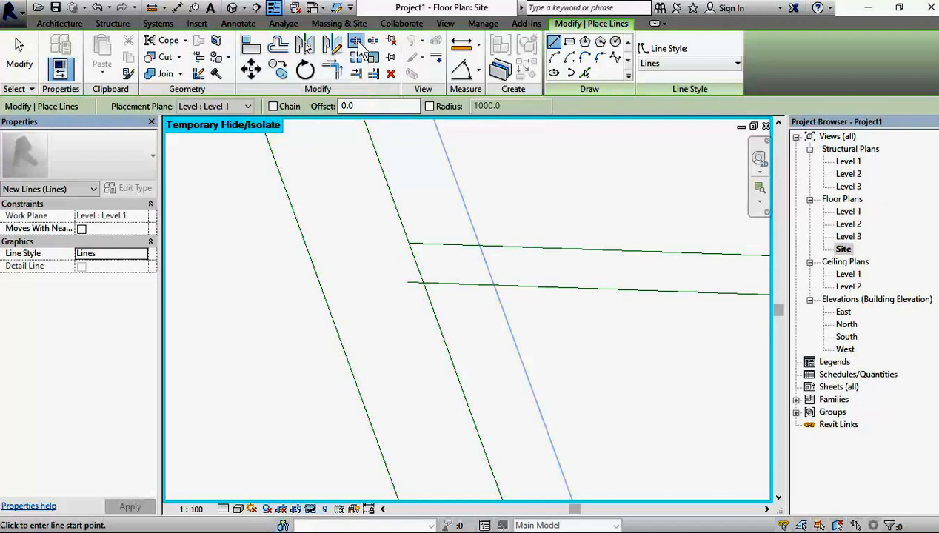
{"action": "left_click", "coordinate": [415, 262]}
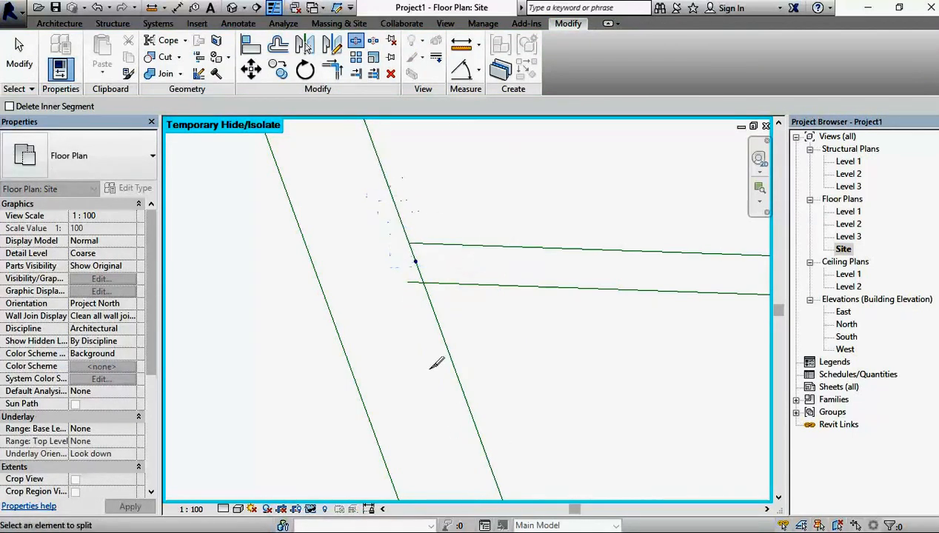
Step: Trim the split Lady Hailes edge segments to corners with the upper and lower Cemetery road edges, opening the junction
{"action": "left_click", "coordinate": [331, 72]}
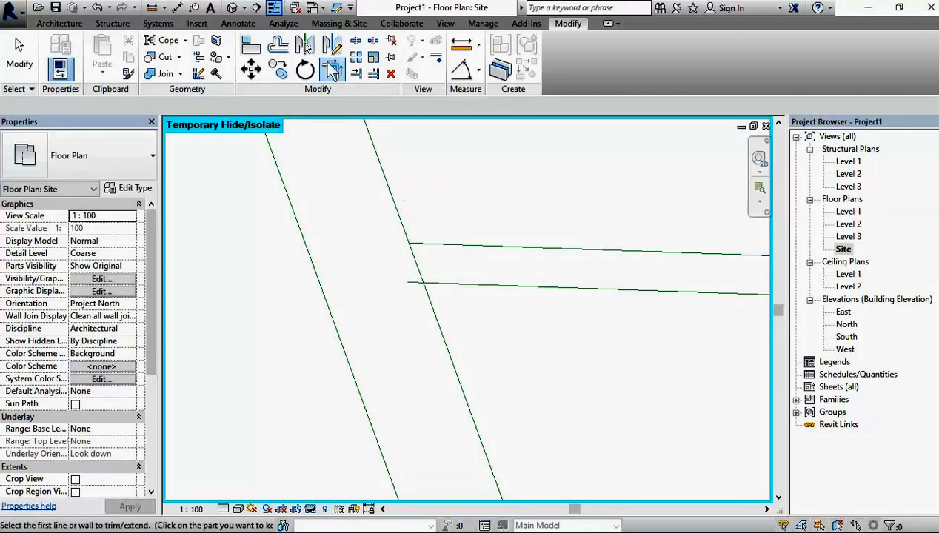
{"action": "left_click", "coordinate": [386, 198]}
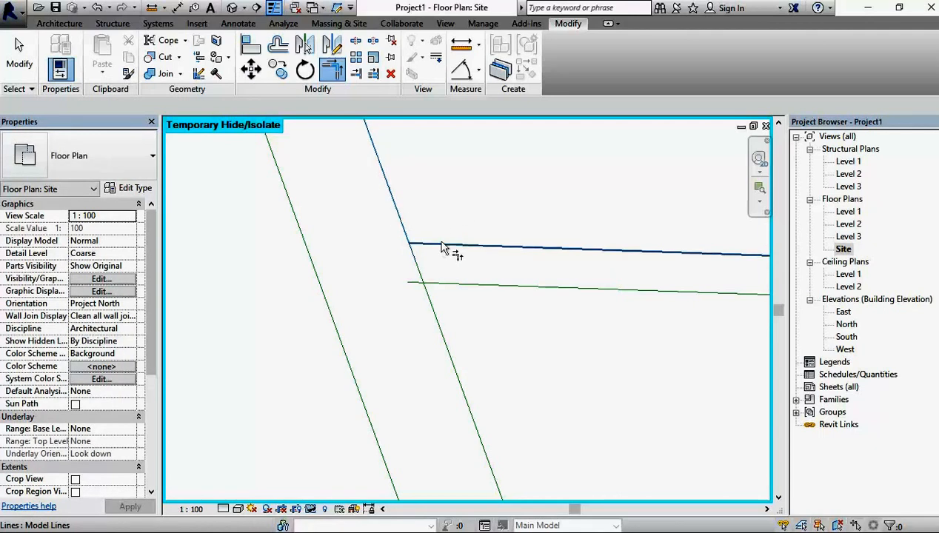
{"action": "left_click", "coordinate": [452, 286]}
{"action": "left_click", "coordinate": [440, 307]}
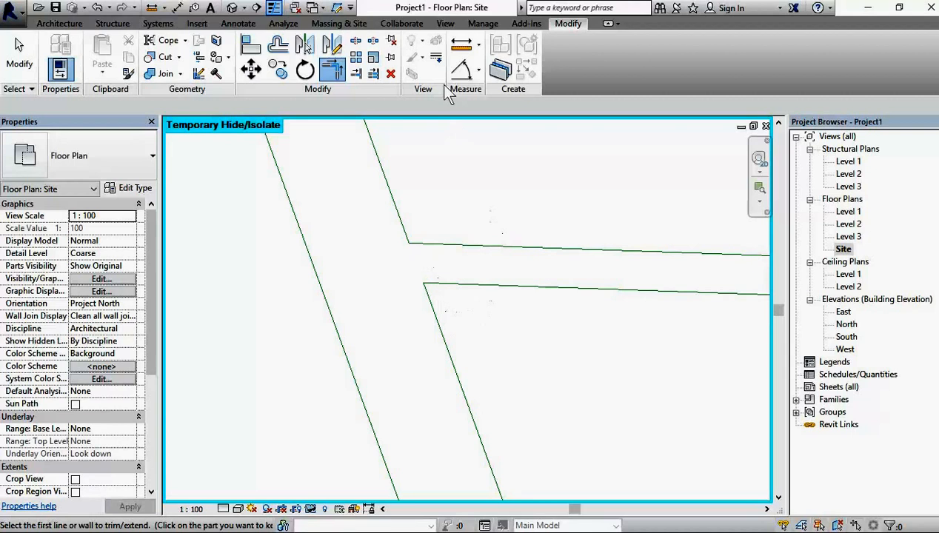
{"action": "left_click", "coordinate": [20, 55]}
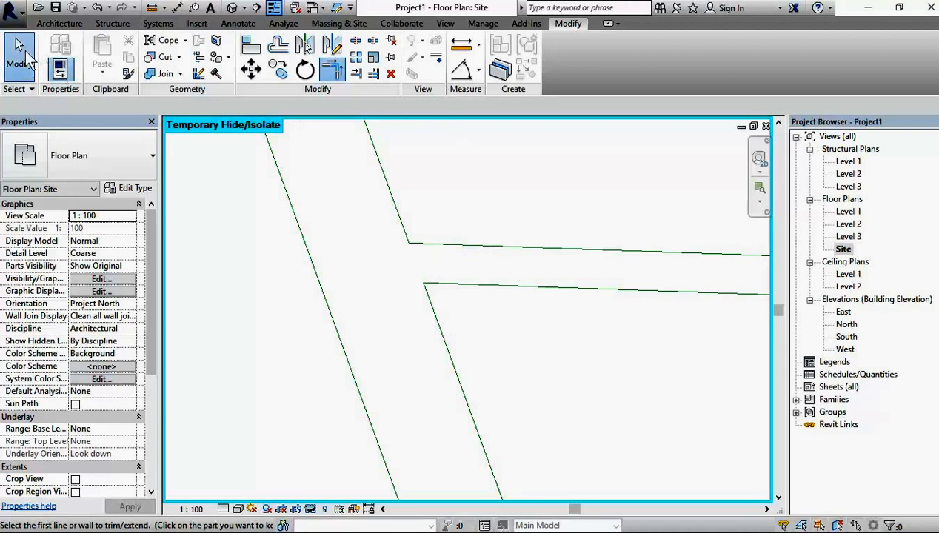
Step: Round the upper corner of the Lady Hailes and Cemetery junction with an 8000 mm radius fillet arc
{"action": "left_click", "coordinate": [391, 191]}
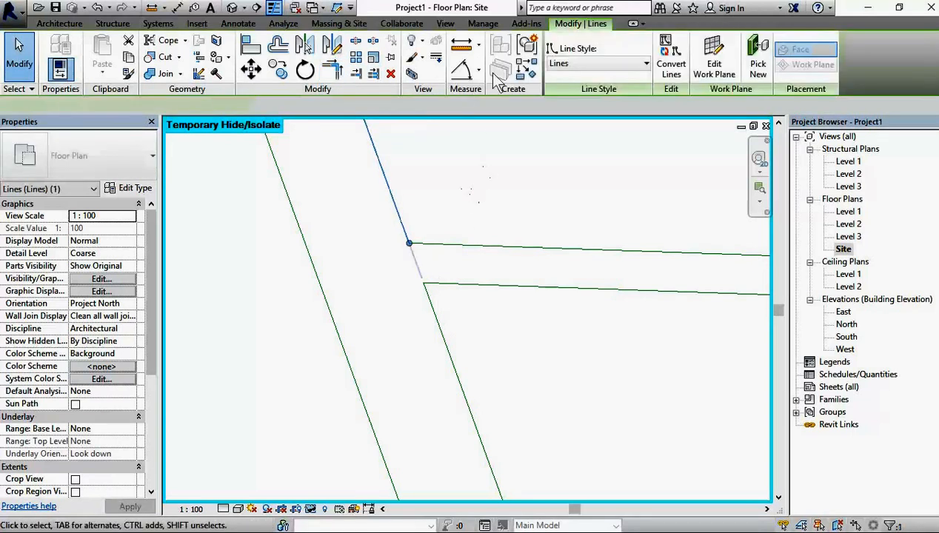
{"action": "left_click", "coordinate": [527, 71]}
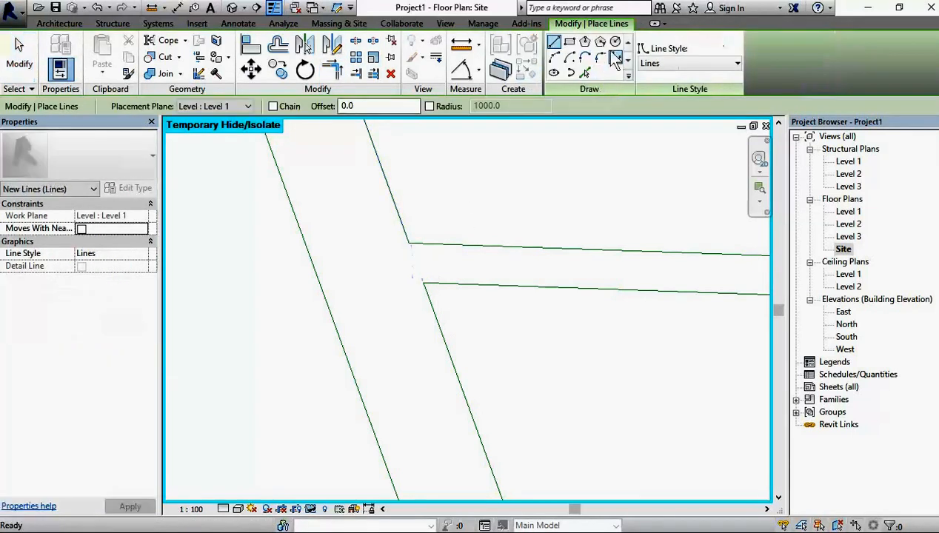
{"action": "left_click", "coordinate": [600, 58]}
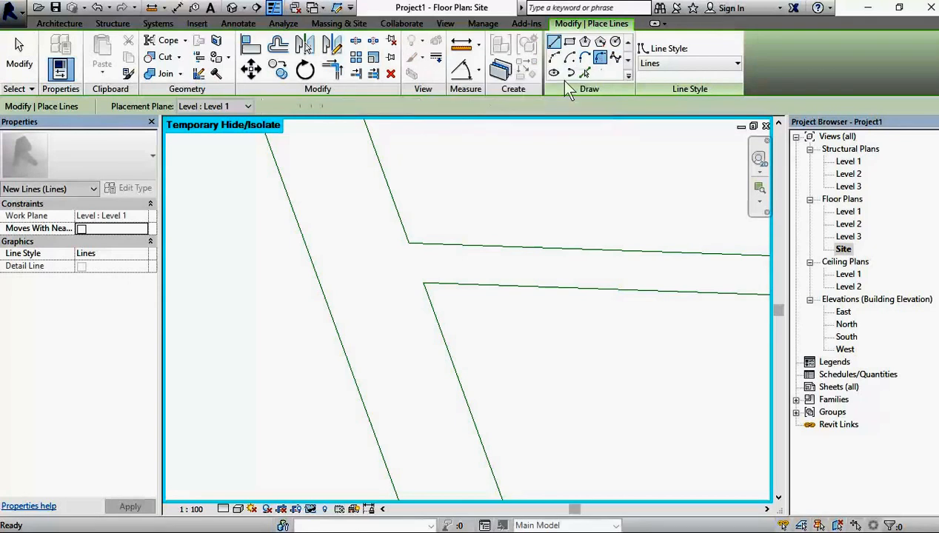
{"action": "left_click", "coordinate": [393, 196]}
{"action": "left_click", "coordinate": [437, 242]}
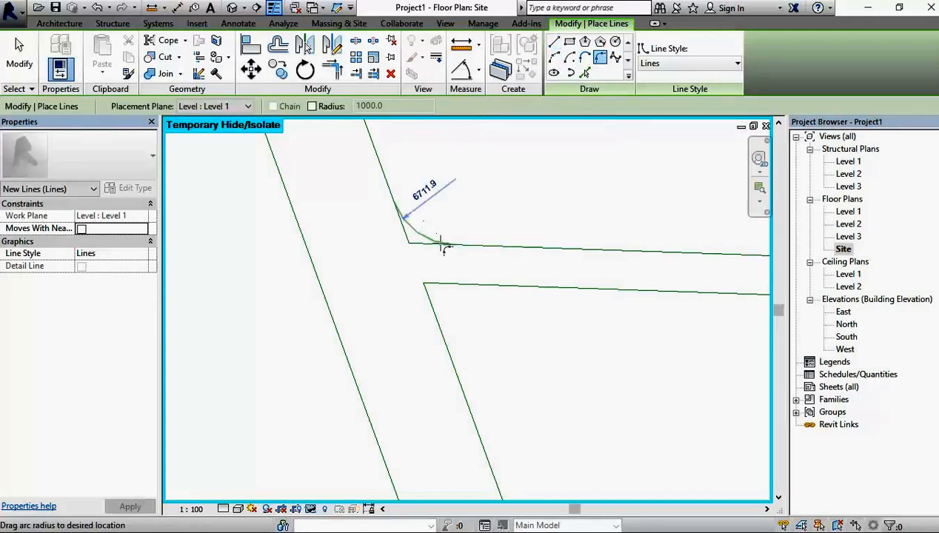
{"action": "left_click", "coordinate": [412, 225]}
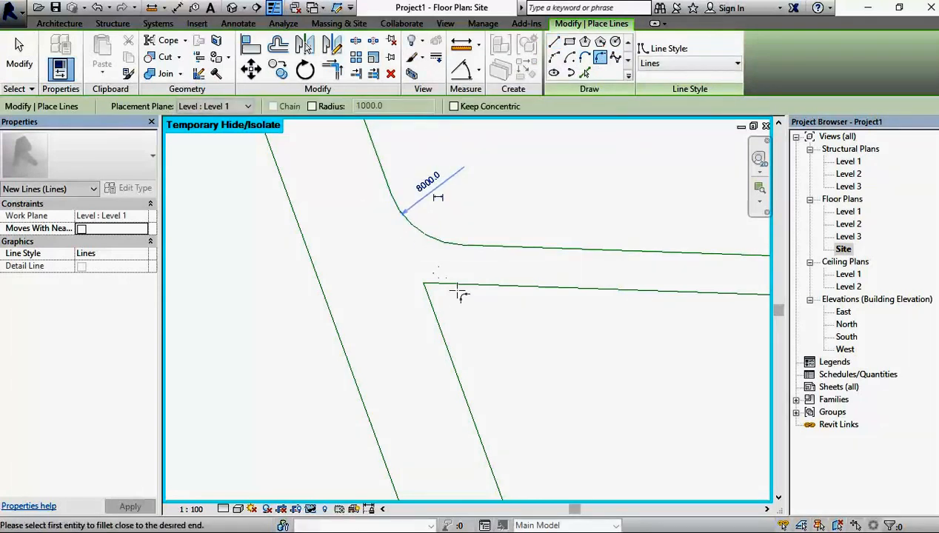
Step: Round the lower corner of the Lady Hailes and Cemetery junction with a 5000 mm radius fillet arc
{"action": "left_click", "coordinate": [457, 284]}
{"action": "left_click", "coordinate": [441, 312]}
{"action": "left_click", "coordinate": [455, 298]}
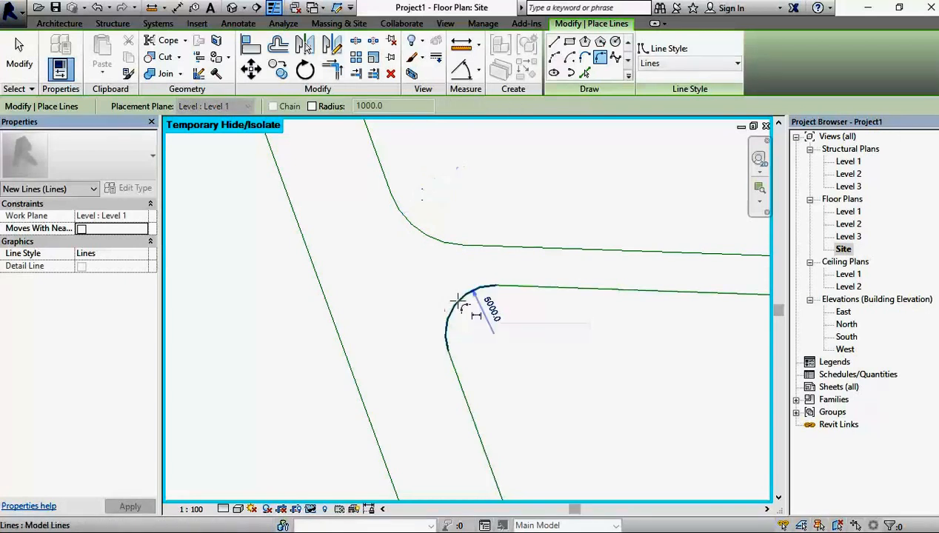
Step: Join the outer edges of the Rushworth and eastern roads with a tangent end arc of about 11055 mm radius
{"action": "scroll", "coordinate": [511, 251], "scroll_direction": "down", "scroll_amount": 5}
{"action": "scroll", "coordinate": [611, 274], "scroll_direction": "up", "scroll_amount": 4}
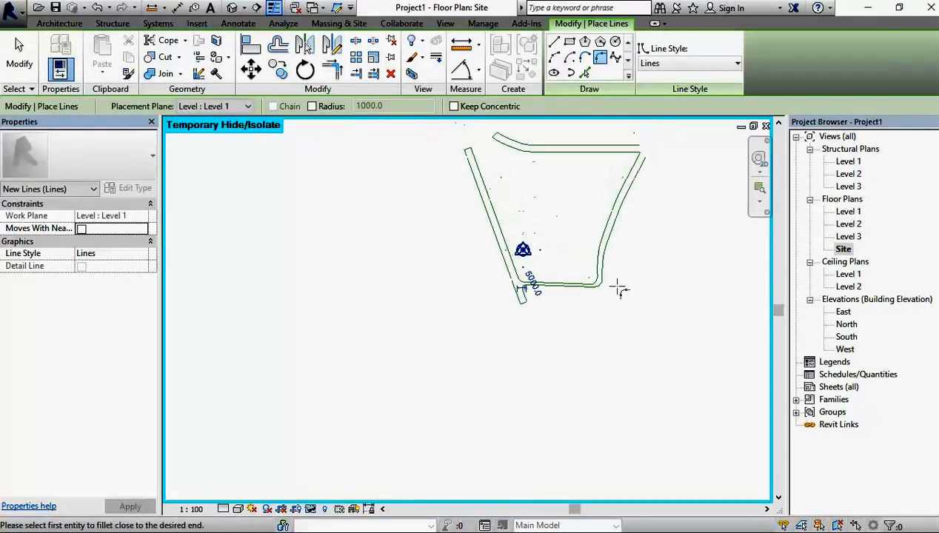
{"action": "scroll", "coordinate": [621, 237], "scroll_direction": "down", "scroll_amount": 3}
{"action": "scroll", "coordinate": [587, 188], "scroll_direction": "up", "scroll_amount": 1}
{"action": "middle_click_drag", "start_coordinate": [593, 210], "coordinate": [555, 316]}
{"action": "scroll", "coordinate": [371, 213], "scroll_direction": "up", "scroll_amount": 2}
{"action": "scroll", "coordinate": [625, 236], "scroll_direction": "up", "scroll_amount": 3}
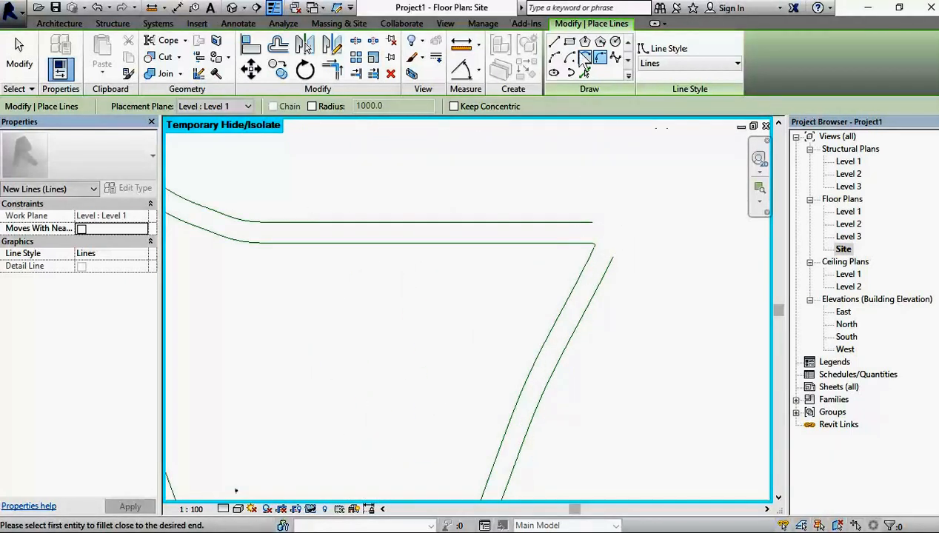
{"action": "left_click", "coordinate": [566, 221]}
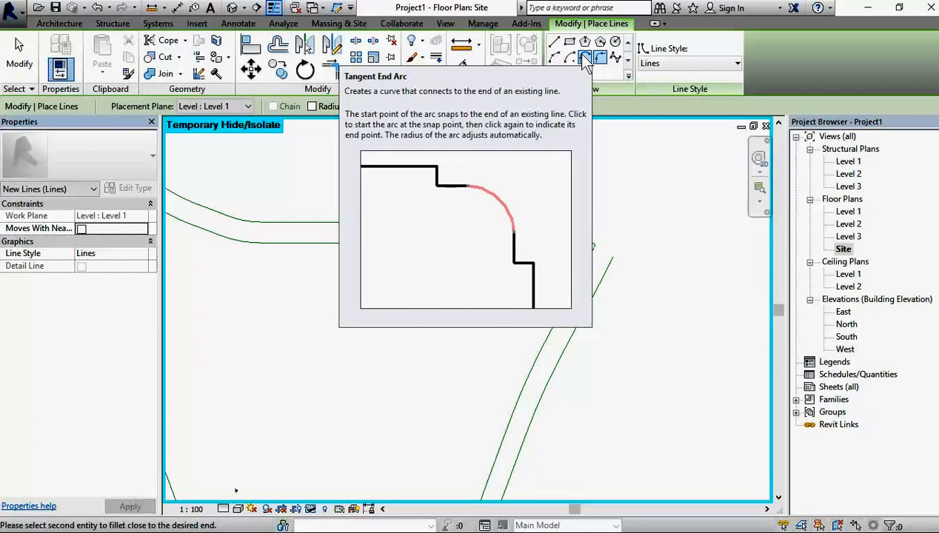
{"action": "left_click", "coordinate": [585, 59]}
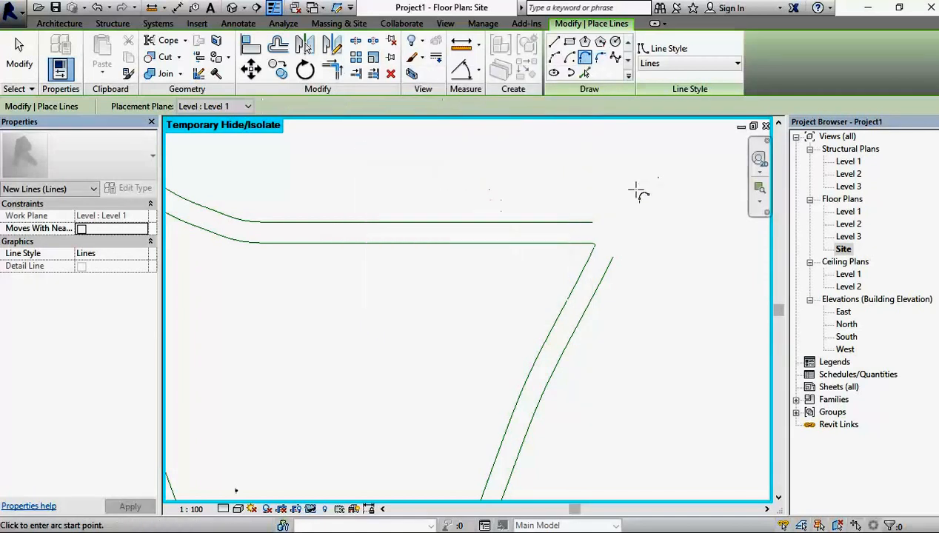
{"action": "left_click", "coordinate": [593, 221]}
{"action": "left_click", "coordinate": [613, 257]}
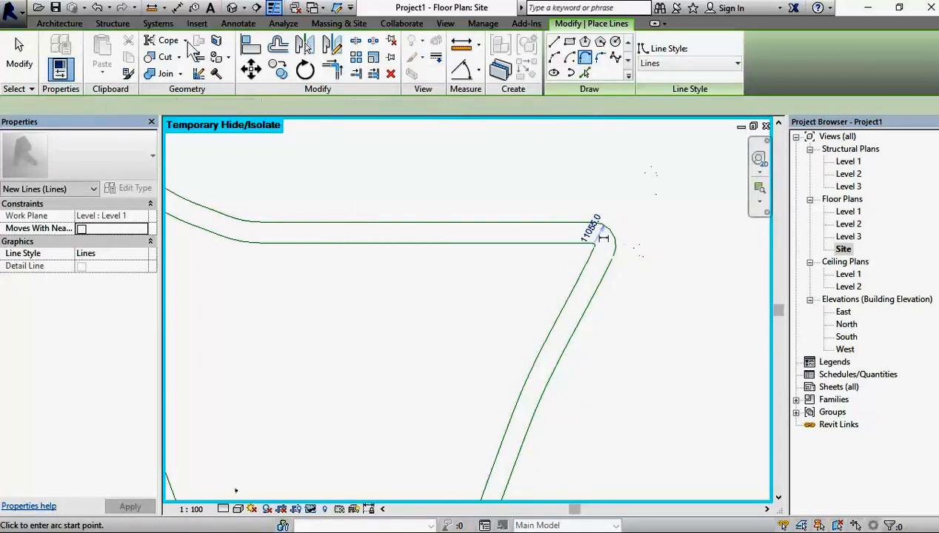
{"action": "left_click", "coordinate": [19, 59]}
Step: Reset the temporary hide/isolate to bring the satellite map image back into the site plan
{"action": "scroll", "coordinate": [556, 348], "scroll_direction": "down", "scroll_amount": 3}
{"action": "scroll", "coordinate": [560, 382], "scroll_direction": "up", "scroll_amount": 4}
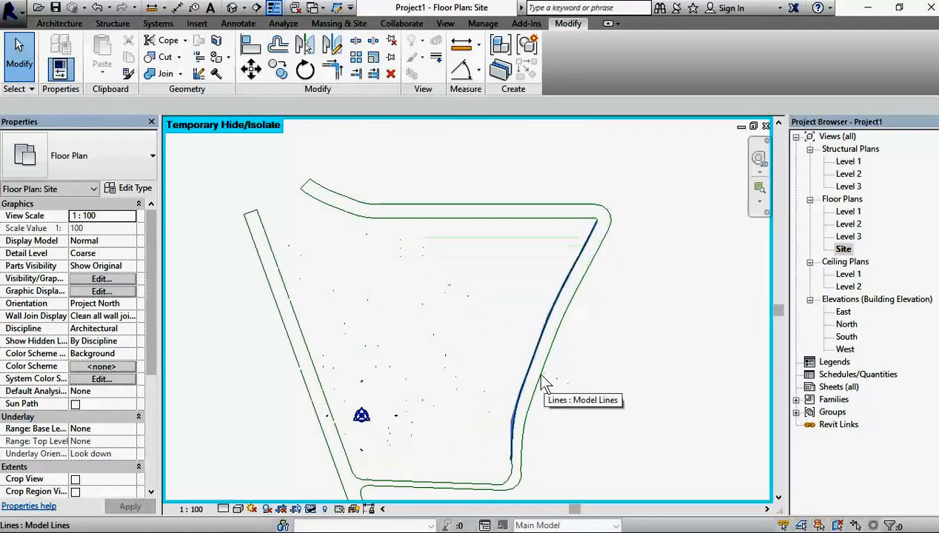
{"action": "left_click", "coordinate": [311, 508]}
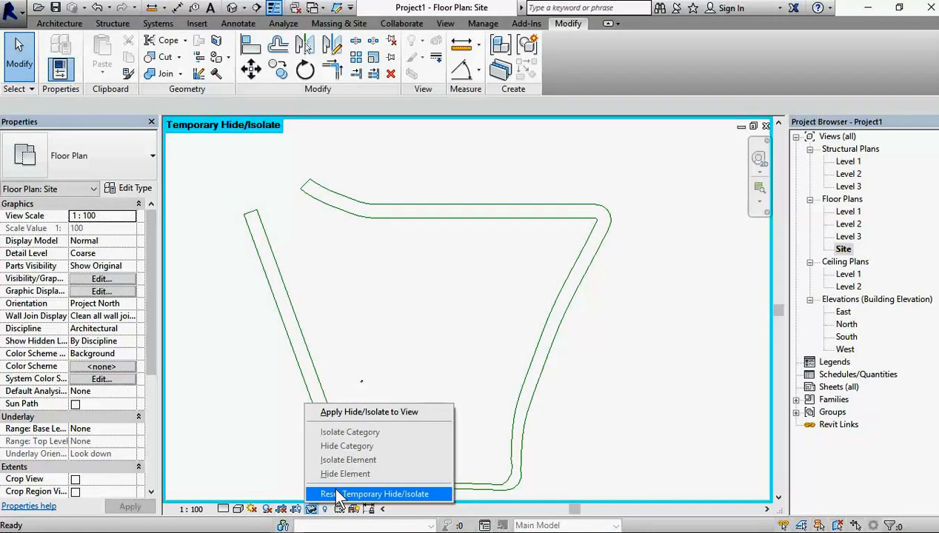
{"action": "left_click", "coordinate": [355, 494]}
Step: Check the completed road outlines against the satellite map around the proposed fire station
{"action": "scroll", "coordinate": [481, 385], "scroll_direction": "down", "scroll_amount": 3}
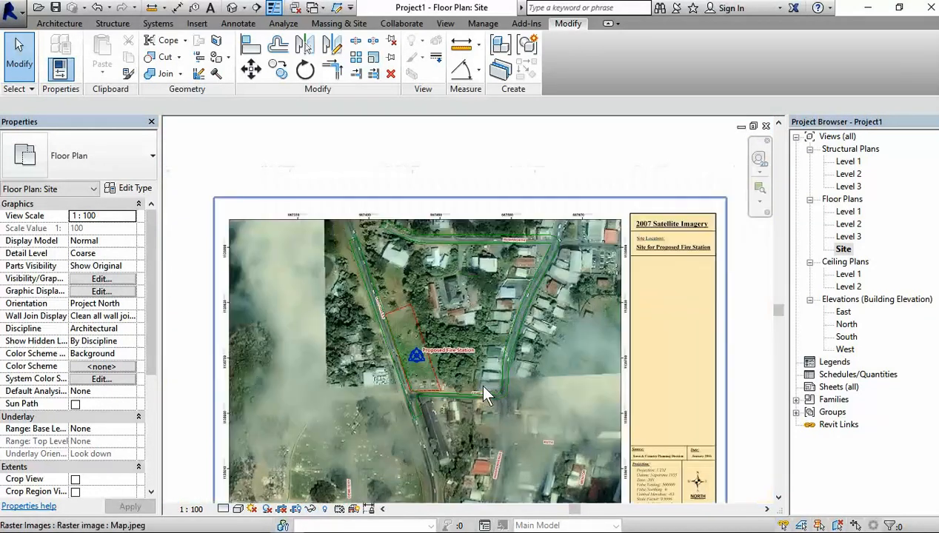
{"action": "scroll", "coordinate": [478, 382], "scroll_direction": "up", "scroll_amount": 4}
{"action": "scroll", "coordinate": [583, 222], "scroll_direction": "down", "scroll_amount": 3}
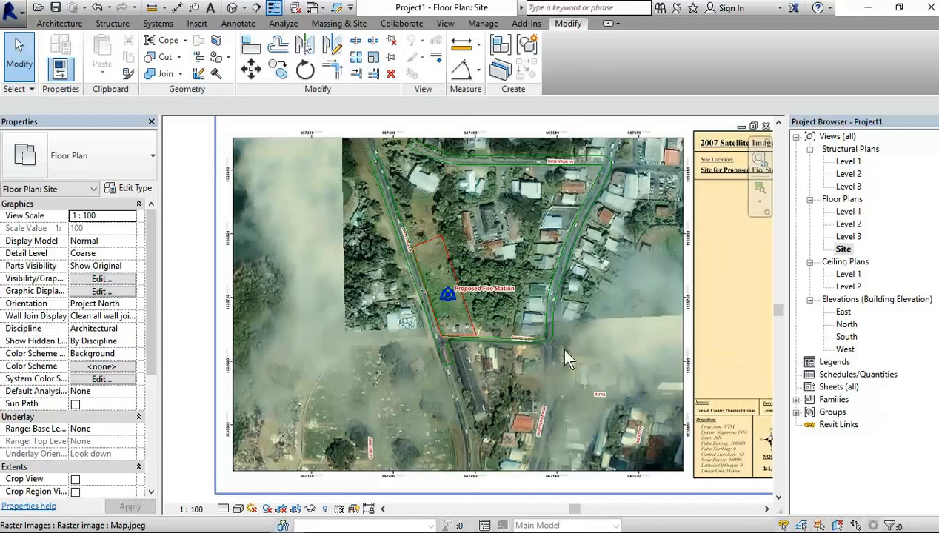
{"action": "middle_click_drag", "start_coordinate": [621, 301], "coordinate": [523, 304]}
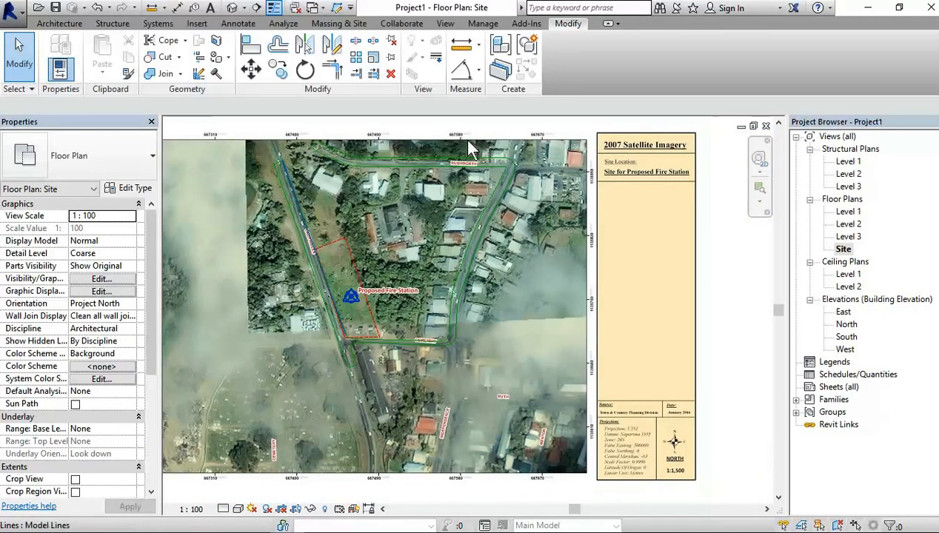
{"action": "scroll", "coordinate": [327, 283], "scroll_direction": "up", "scroll_amount": 2}
{"action": "scroll", "coordinate": [360, 231], "scroll_direction": "down", "scroll_amount": 4}
{"action": "scroll", "coordinate": [363, 233], "scroll_direction": "up", "scroll_amount": 2}
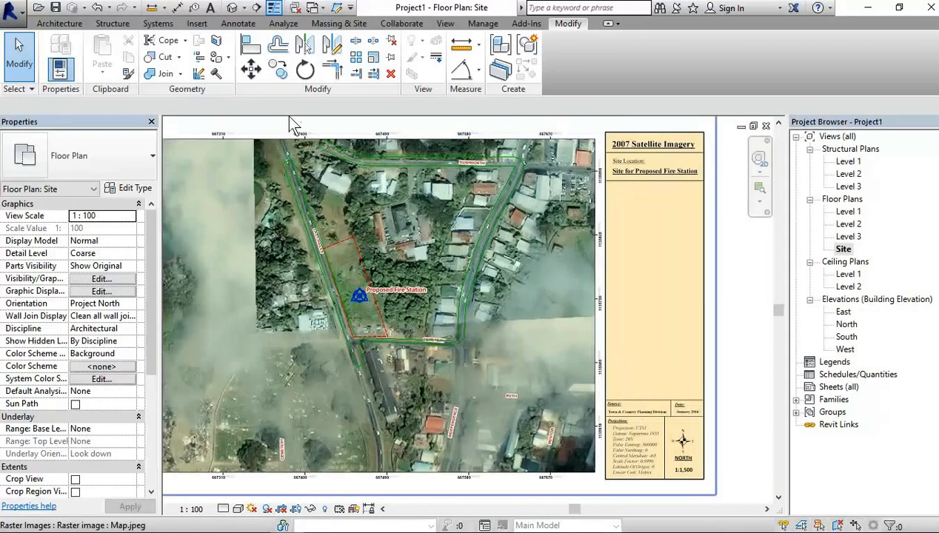
Step: Create a four-point toposurface at absolute elevation 0.0 enclosing all the traced roads
{"action": "left_click", "coordinate": [335, 24]}
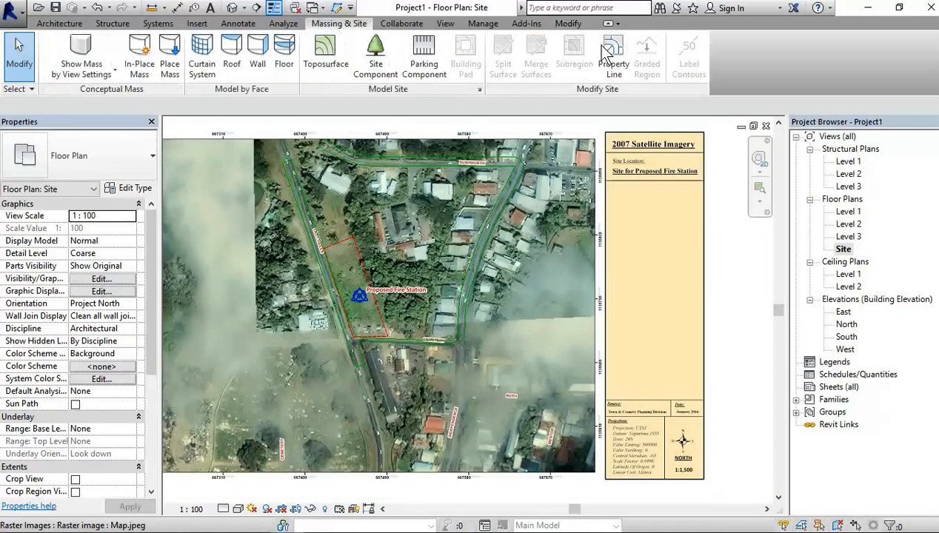
{"action": "left_click", "coordinate": [323, 55]}
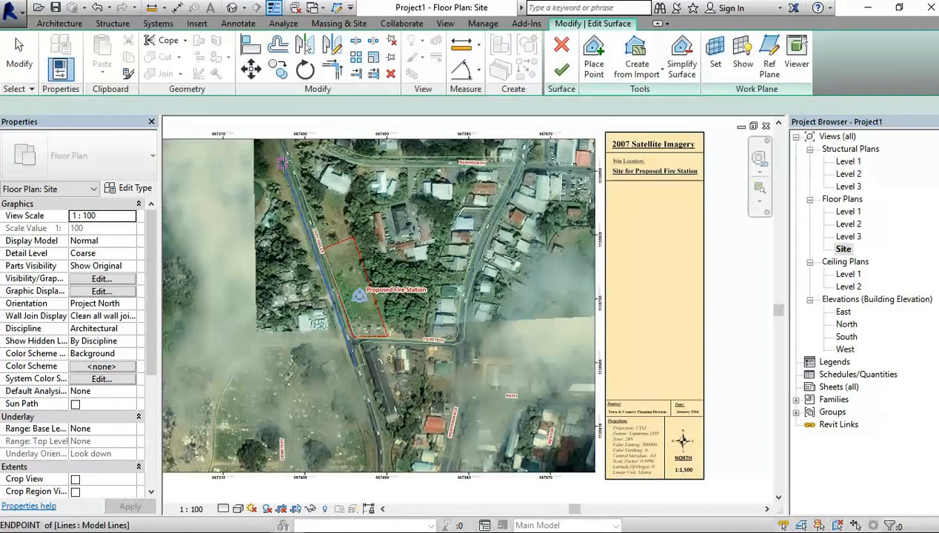
{"action": "scroll", "coordinate": [284, 163], "scroll_direction": "up", "scroll_amount": 2}
{"action": "middle_click_drag", "start_coordinate": [302, 158], "coordinate": [395, 242]}
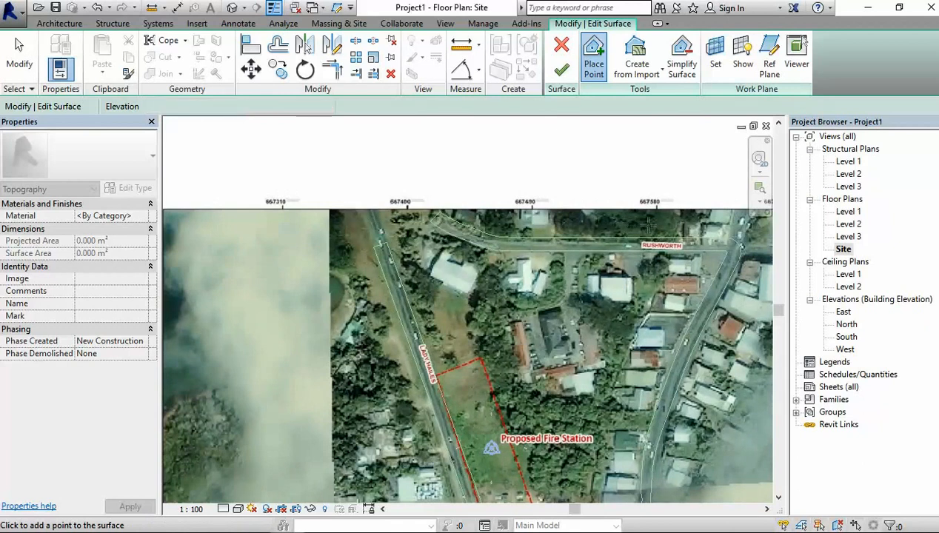
{"action": "scroll", "coordinate": [634, 224], "scroll_direction": "down", "scroll_amount": 2}
{"action": "middle_click_drag", "start_coordinate": [700, 237], "coordinate": [578, 236]}
{"action": "left_click", "coordinate": [595, 196]}
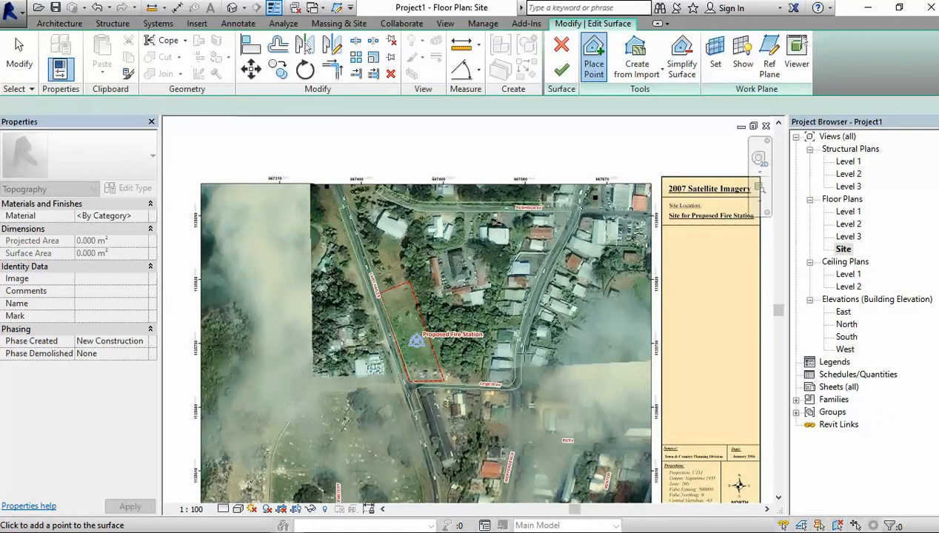
{"action": "left_click", "coordinate": [520, 398]}
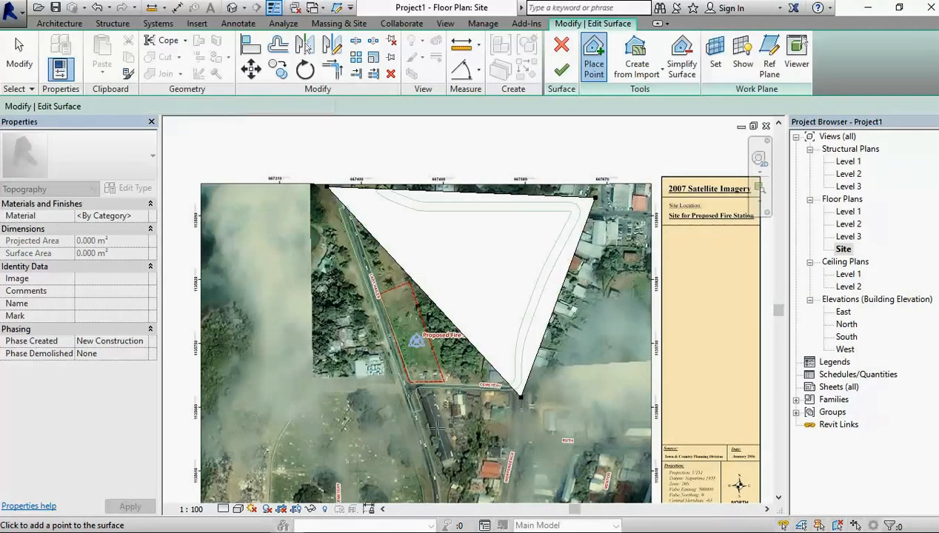
{"action": "left_click", "coordinate": [413, 423]}
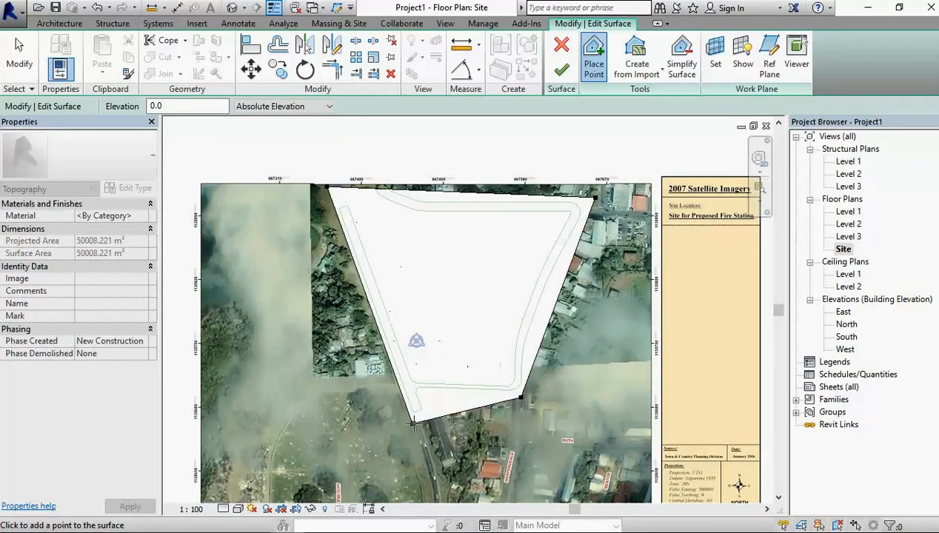
{"action": "left_click", "coordinate": [562, 69]}
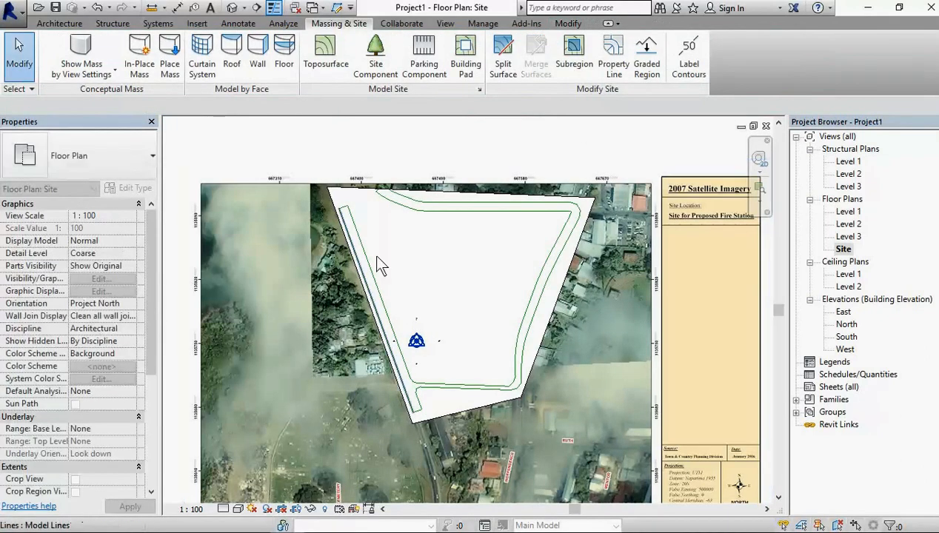
Step: Set the Phase Created of the toposurface enclosing the traced roads to Existing and clear the selection
{"action": "left_click", "coordinate": [500, 195]}
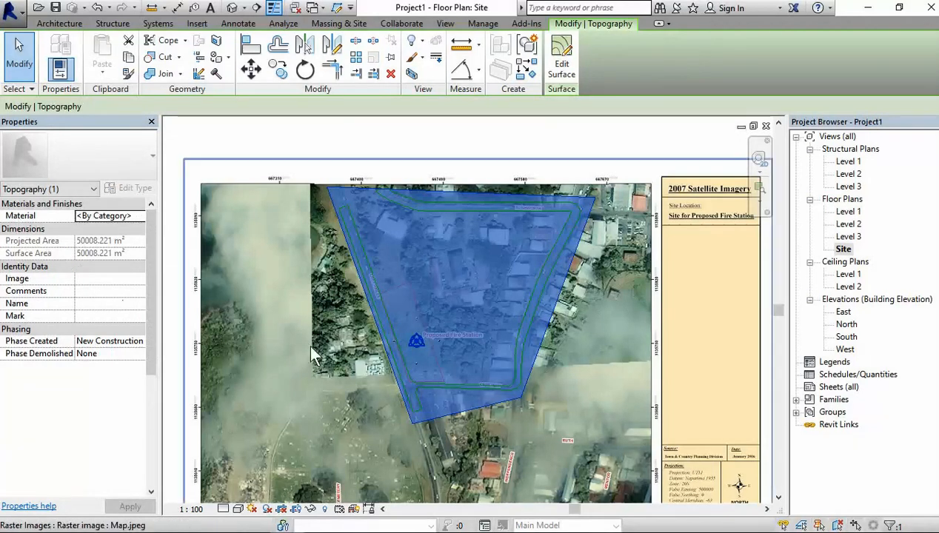
{"action": "left_click", "coordinate": [485, 149]}
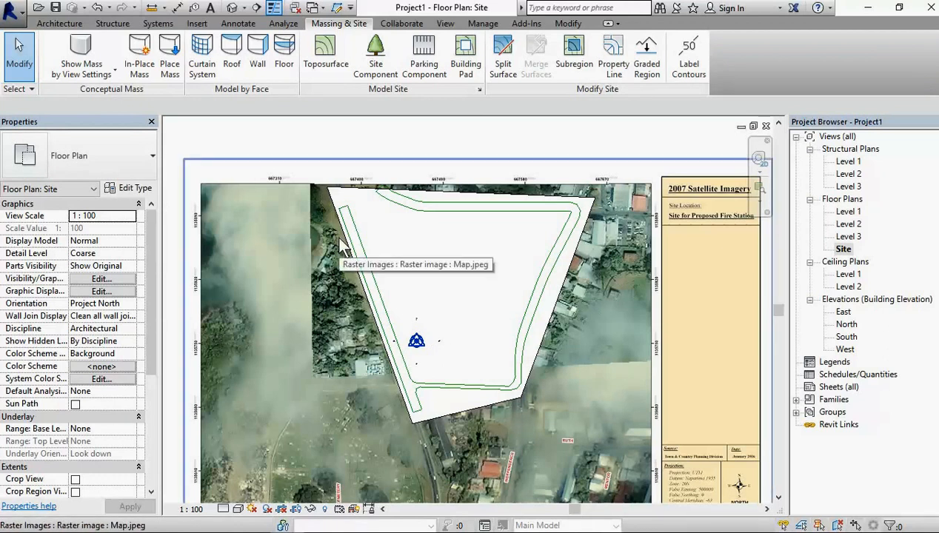
{"action": "left_click", "coordinate": [352, 190]}
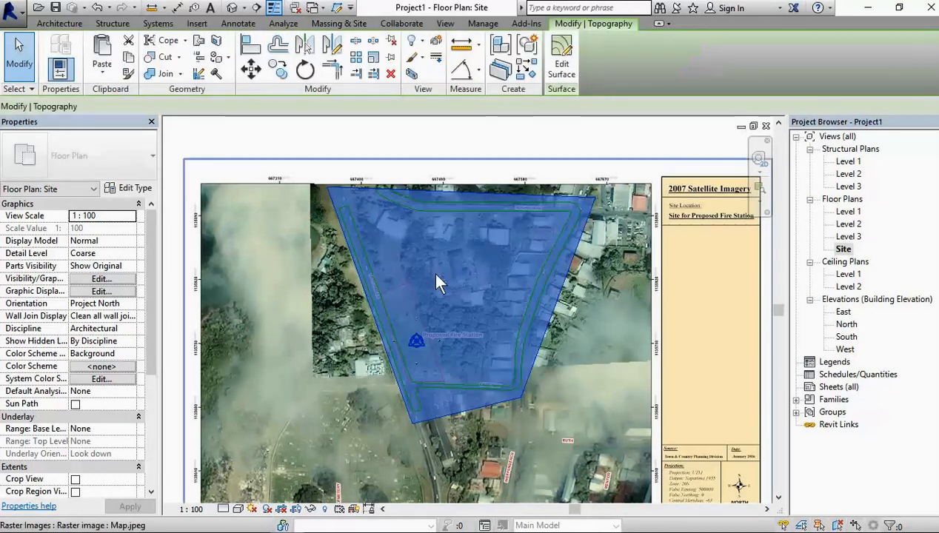
{"action": "scroll", "coordinate": [448, 332], "scroll_direction": "up", "scroll_amount": 3}
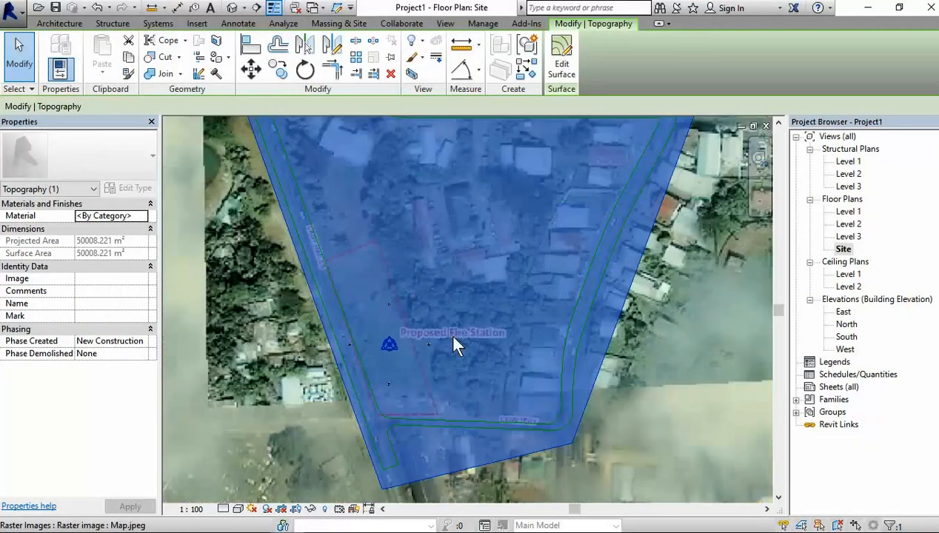
{"action": "scroll", "coordinate": [446, 313], "scroll_direction": "down", "scroll_amount": 5}
{"action": "scroll", "coordinate": [457, 261], "scroll_direction": "up", "scroll_amount": 2}
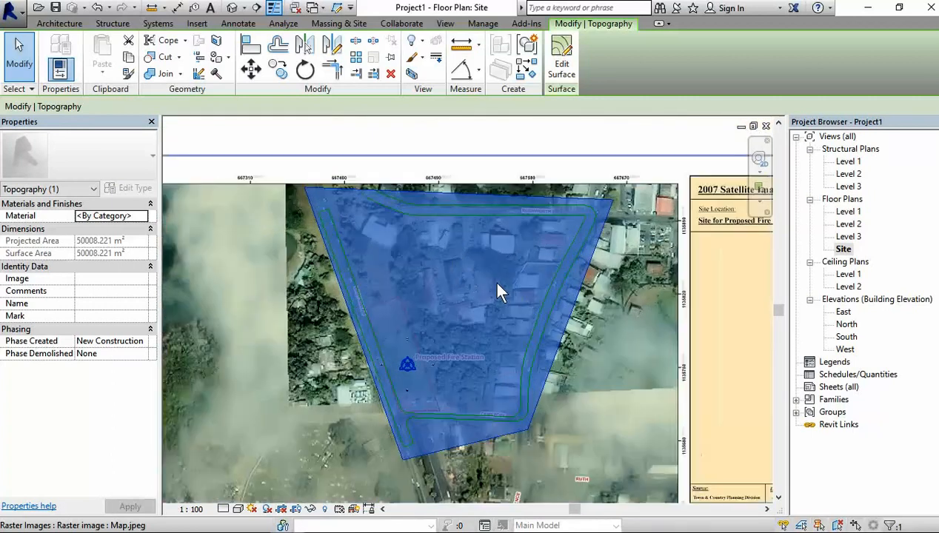
{"action": "left_click", "coordinate": [143, 342]}
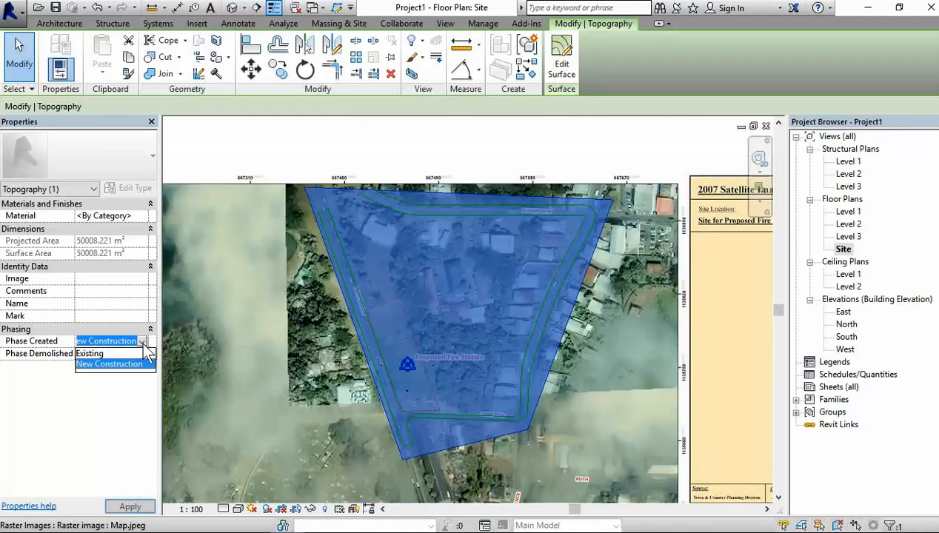
{"action": "left_click", "coordinate": [106, 353]}
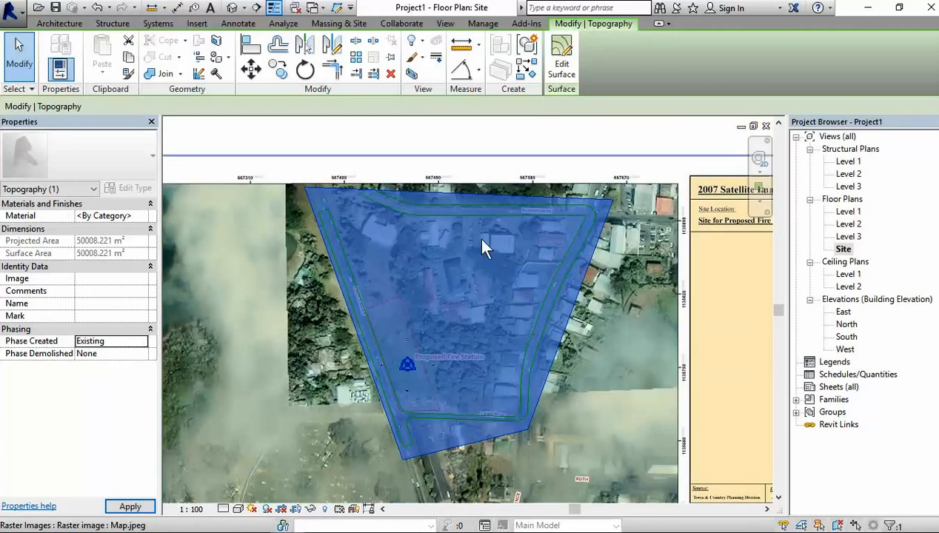
{"action": "left_click", "coordinate": [457, 138]}
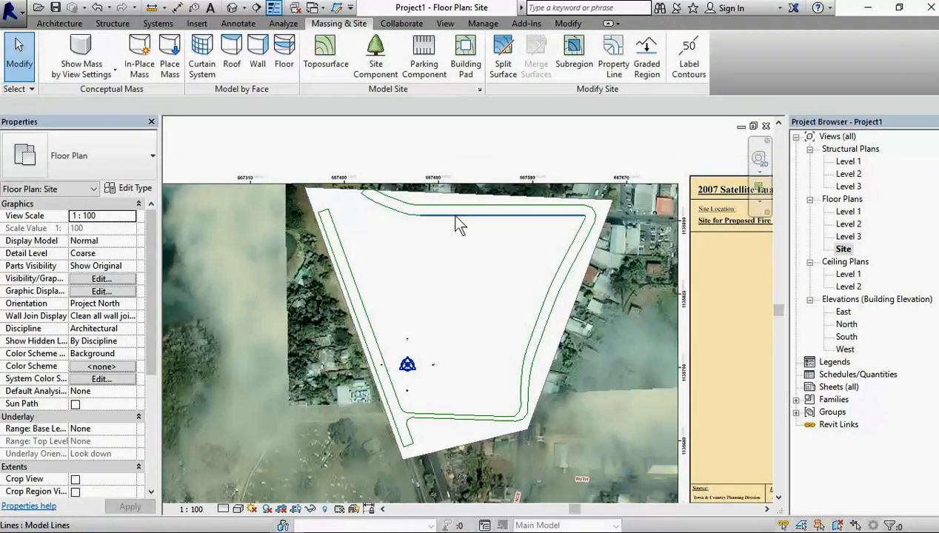
{"action": "scroll", "coordinate": [378, 311], "scroll_direction": "up", "scroll_amount": 2}
{"action": "scroll", "coordinate": [366, 271], "scroll_direction": "down", "scroll_amount": 3}
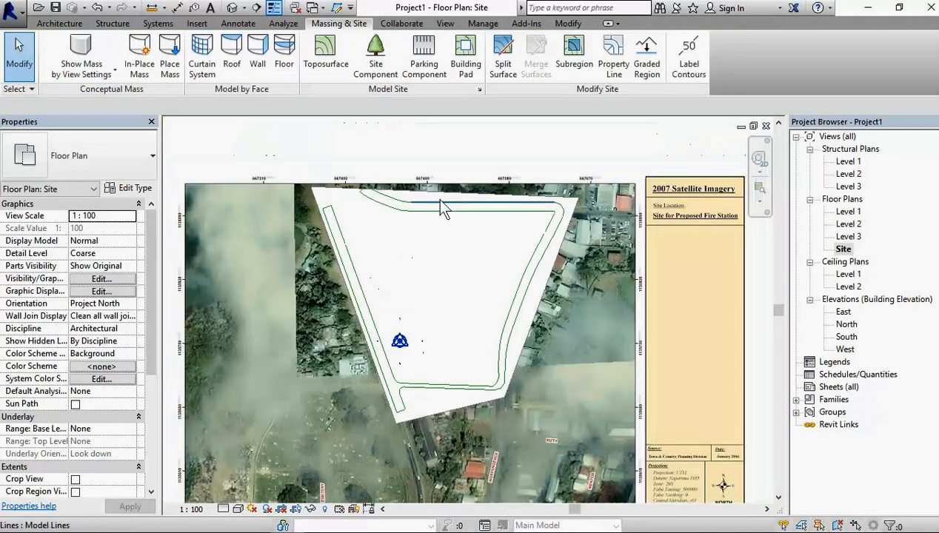
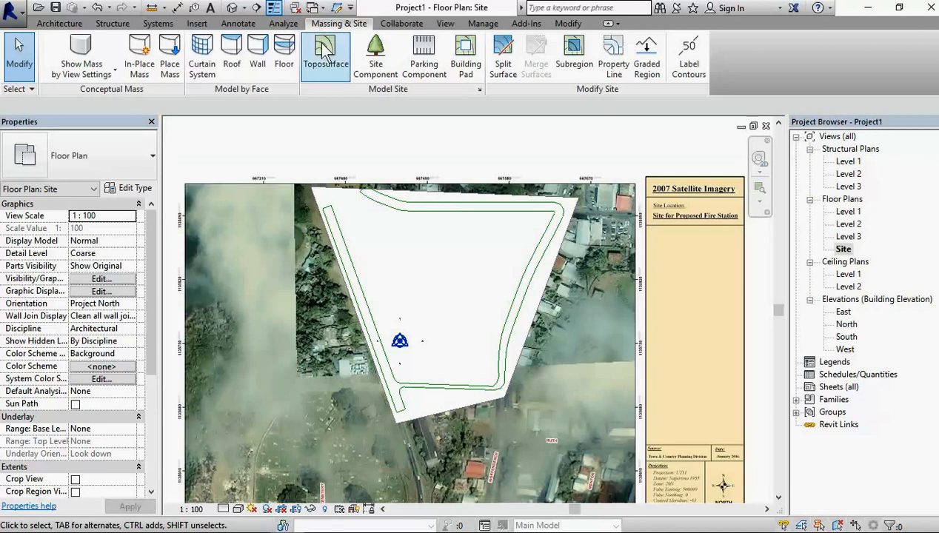
{"action": "left_click", "coordinate": [577, 68]}
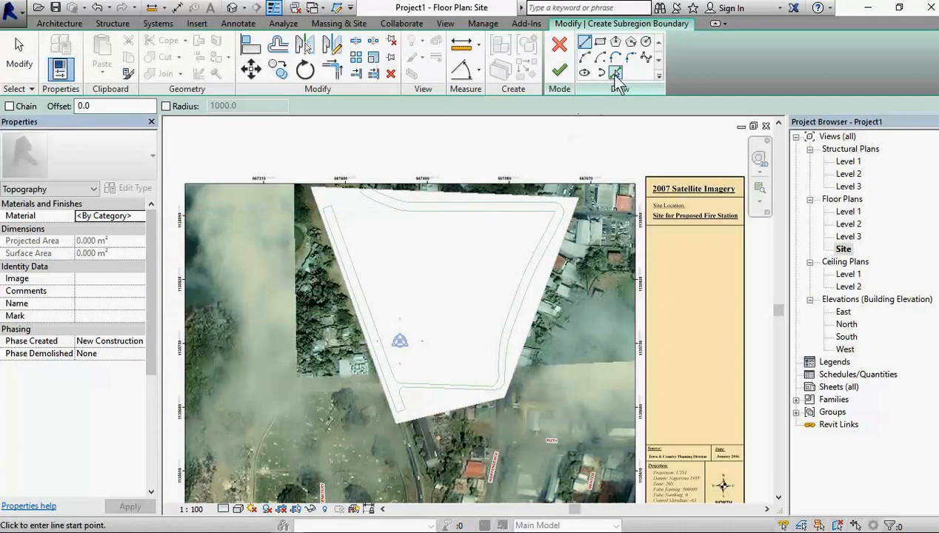
{"action": "left_click", "coordinate": [616, 74]}
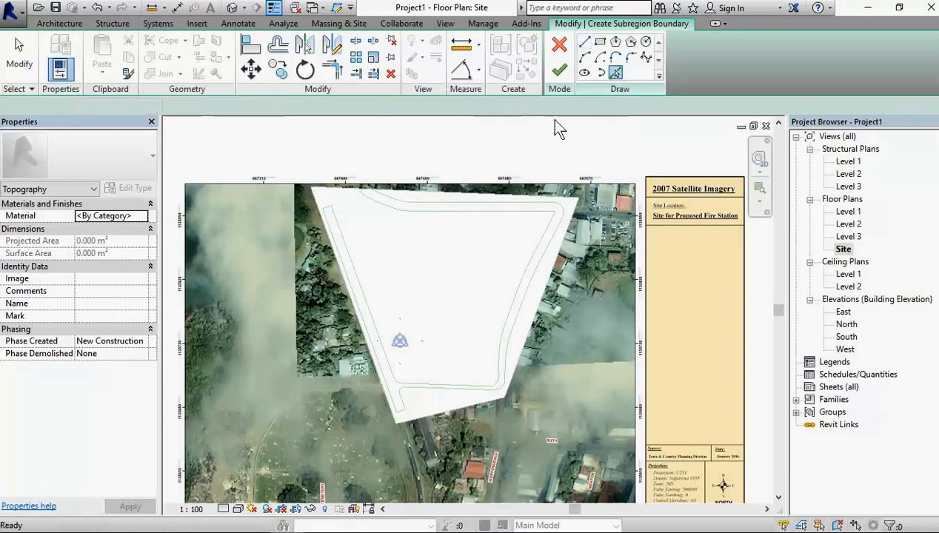
{"action": "scroll", "coordinate": [388, 241], "scroll_direction": "up", "scroll_amount": 3}
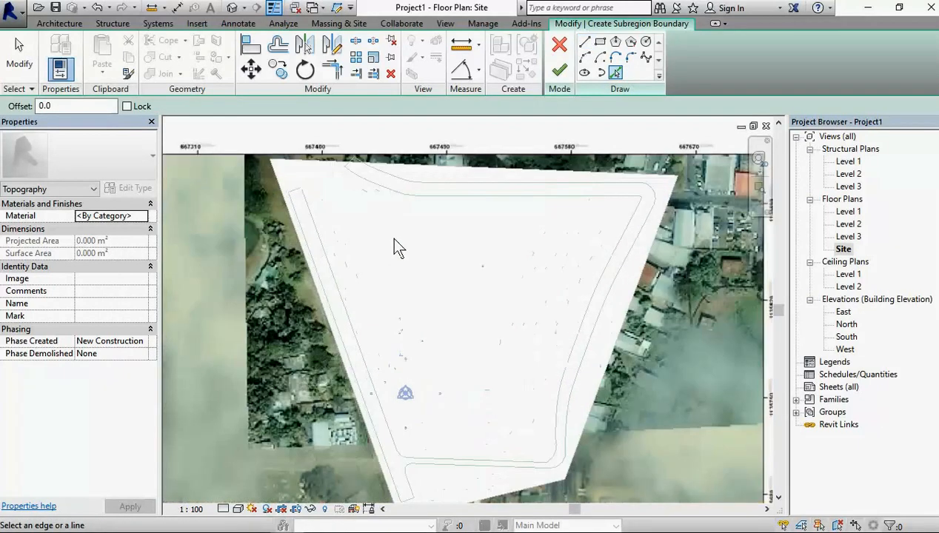
{"action": "scroll", "coordinate": [388, 240], "scroll_direction": "down", "scroll_amount": 4}
{"action": "scroll", "coordinate": [440, 204], "scroll_direction": "up", "scroll_amount": 3}
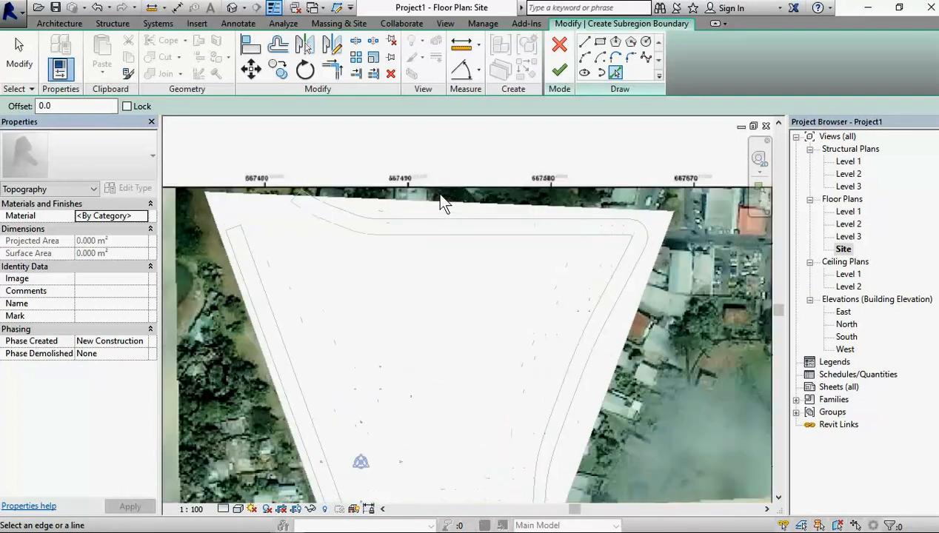
{"action": "left_click", "coordinate": [559, 46]}
{"action": "scroll", "coordinate": [511, 143], "scroll_direction": "down", "scroll_amount": 3}
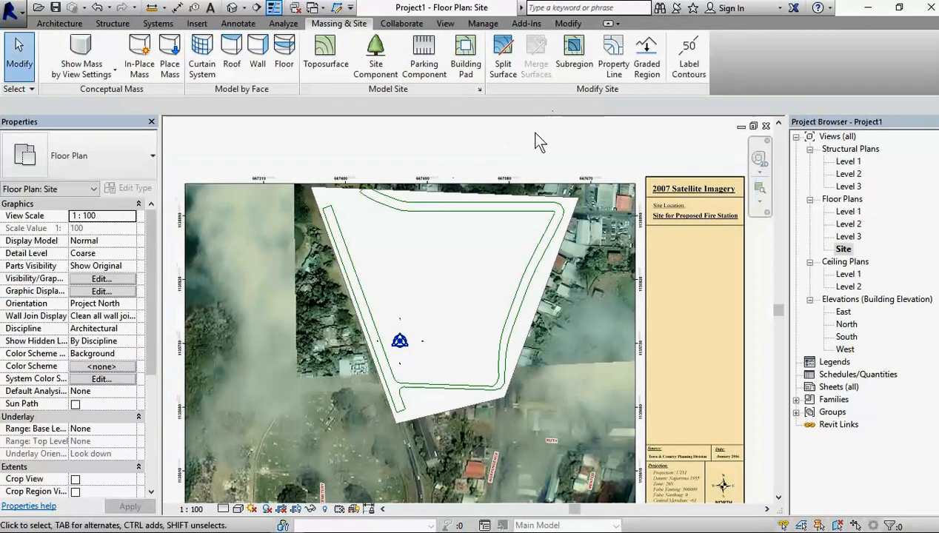
Step: Start a Split Surface sketch on the toposurface and pick the whole connected chain of traced road outlines as its boundary
{"action": "left_click", "coordinate": [504, 68]}
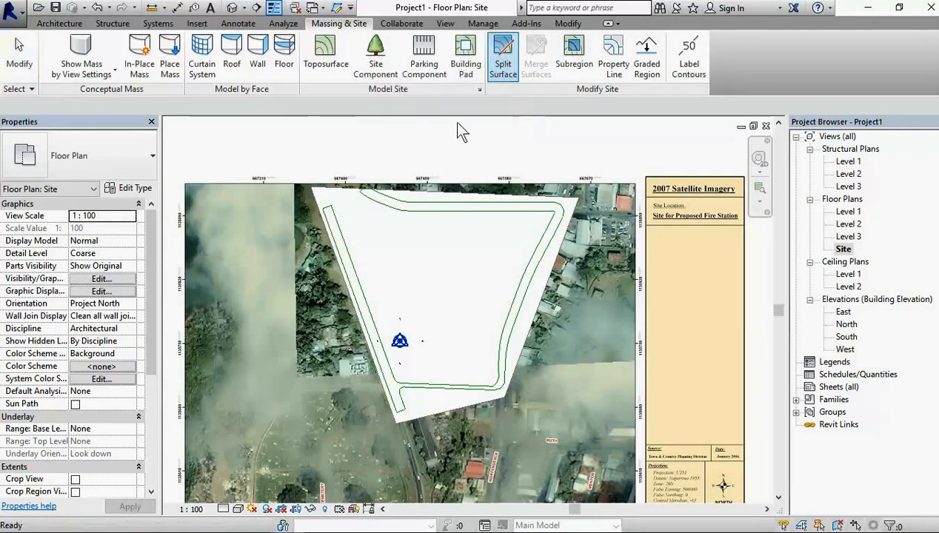
{"action": "left_click", "coordinate": [486, 194]}
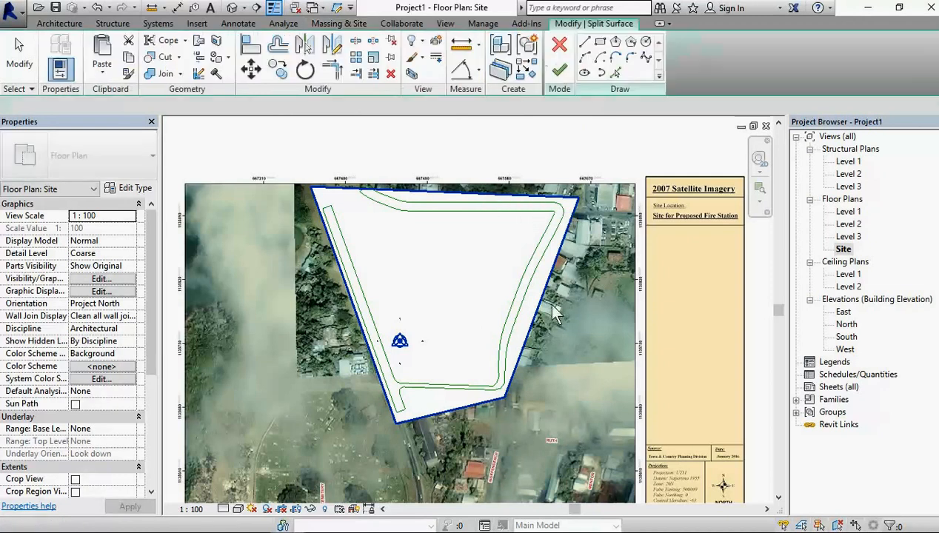
{"action": "left_click", "coordinate": [615, 74]}
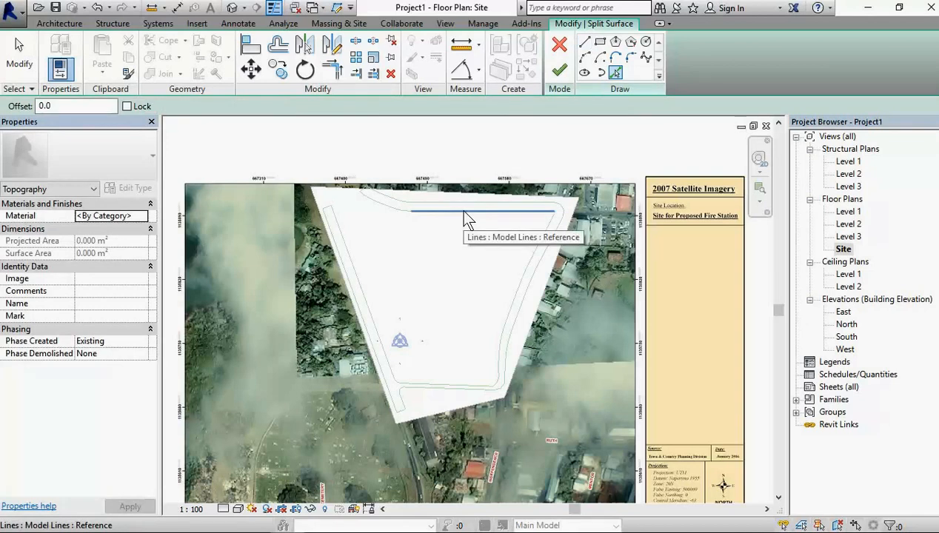
{"action": "key", "text": "Tab"}
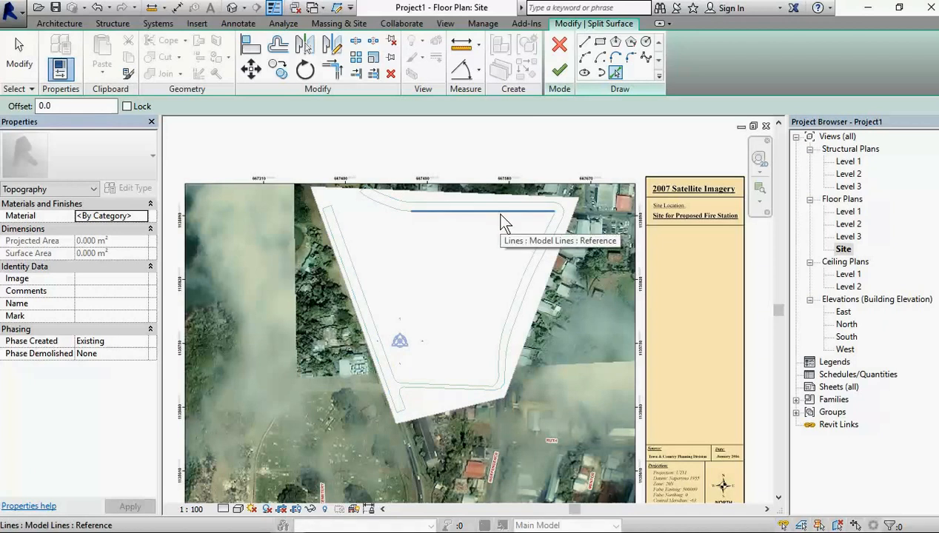
{"action": "key", "text": "Tab"}
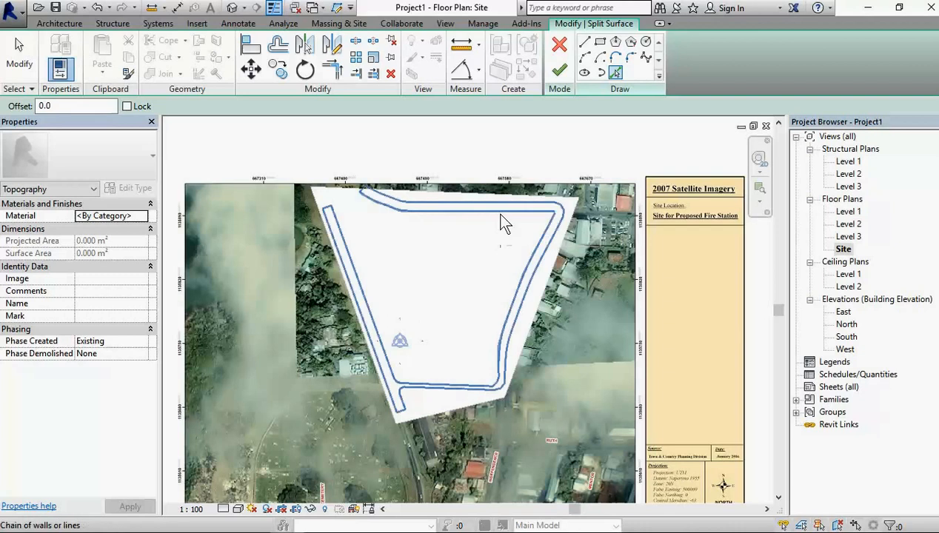
{"action": "left_click", "coordinate": [500, 222]}
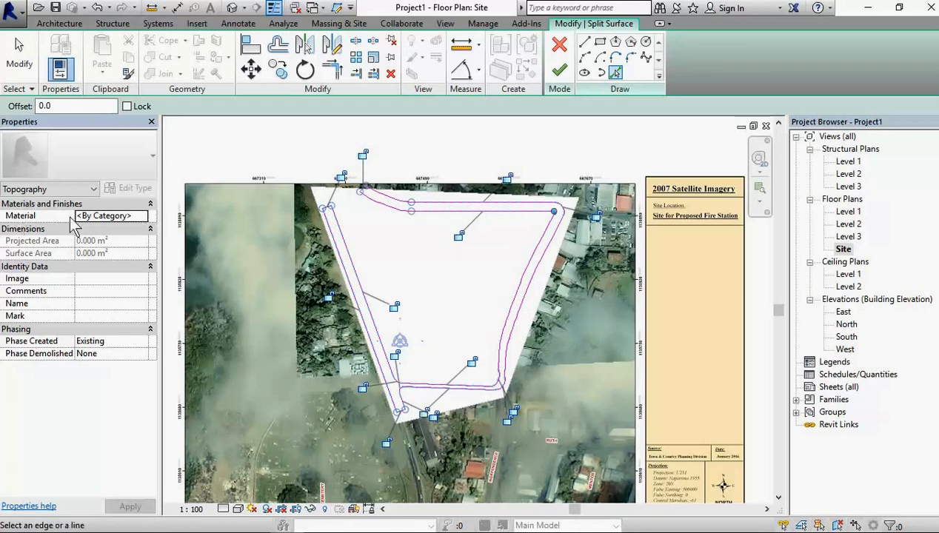
Step: Add Asphalt, Pavement from the Autodesk Materials library, make its shading use the render appearance, and assign it to the split surface
{"action": "left_click", "coordinate": [144, 218]}
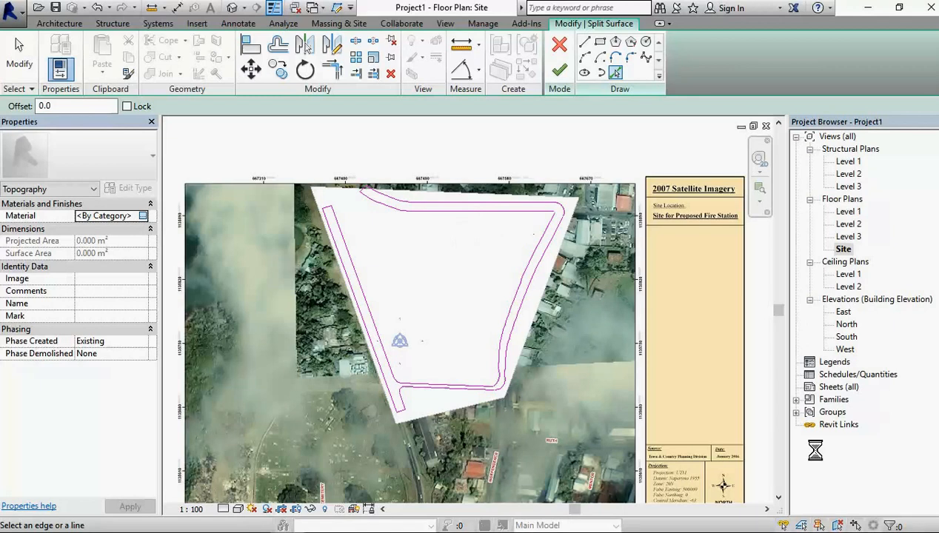
{"action": "left_click", "coordinate": [739, 521]}
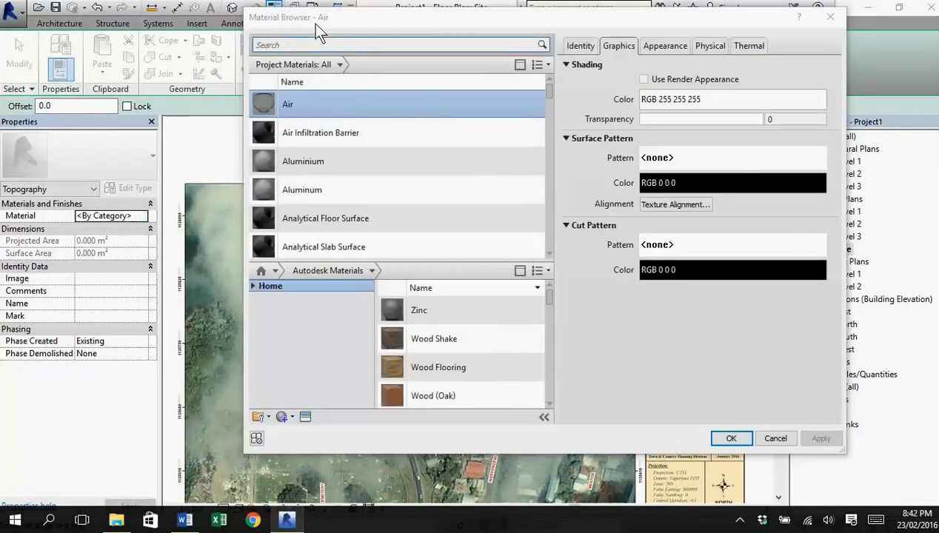
{"action": "left_click", "coordinate": [352, 46]}
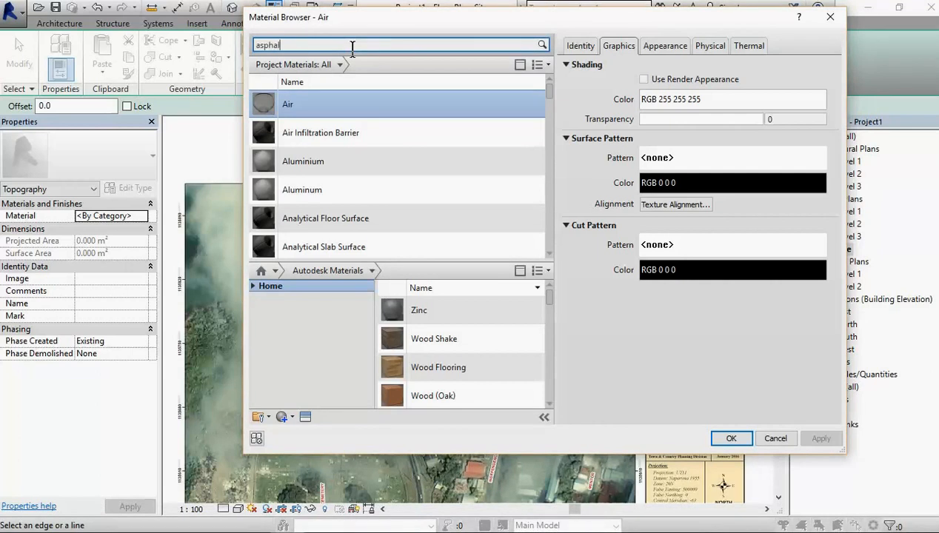
{"action": "type", "text": "asphalt"}
{"action": "key", "text": "Return"}
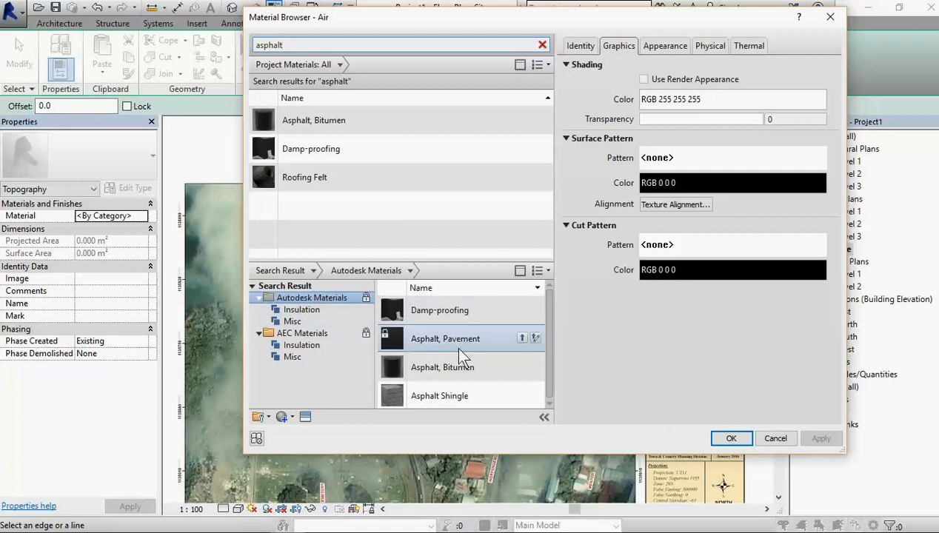
{"action": "left_click", "coordinate": [522, 337]}
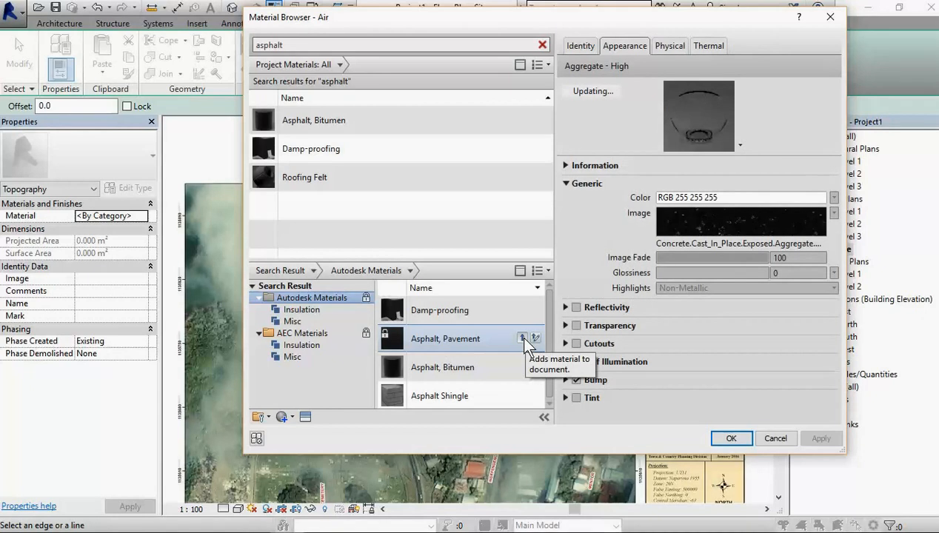
{"action": "left_click", "coordinate": [523, 338]}
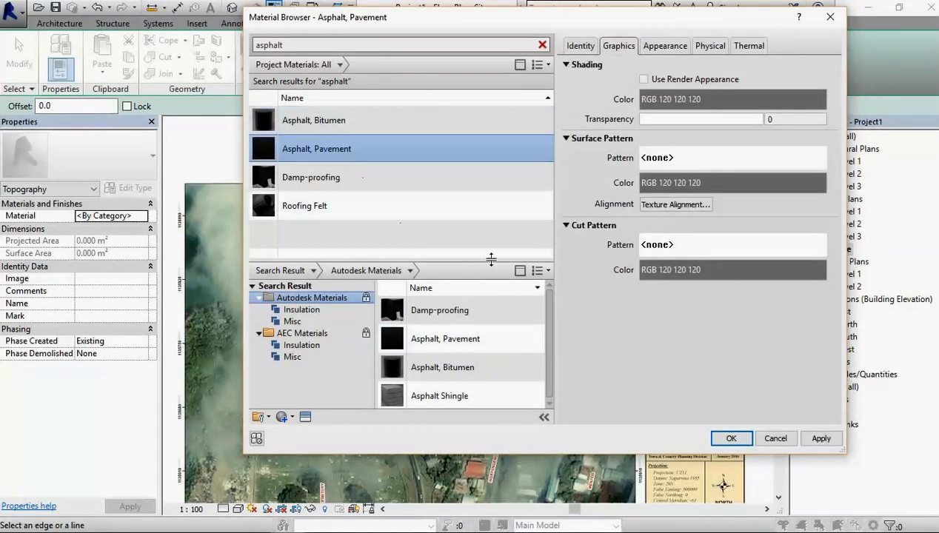
{"action": "left_click", "coordinate": [644, 79]}
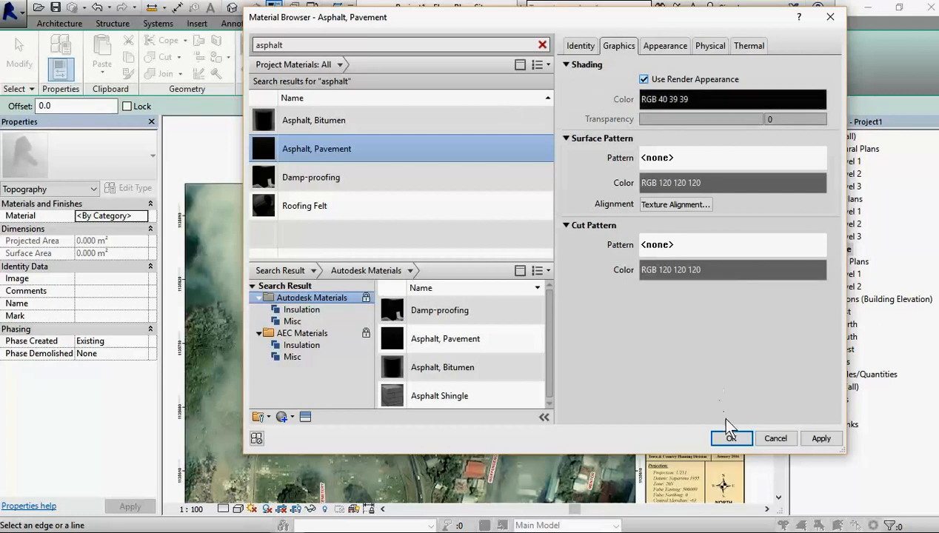
{"action": "left_click", "coordinate": [733, 439]}
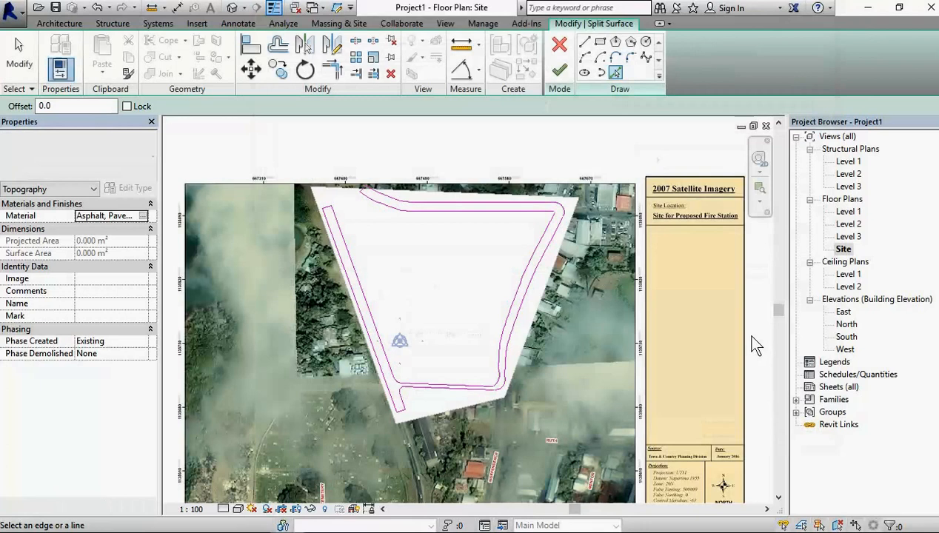
Step: Try to finish splitting the toposurface along the picked road outlines
{"action": "left_click", "coordinate": [324, 216]}
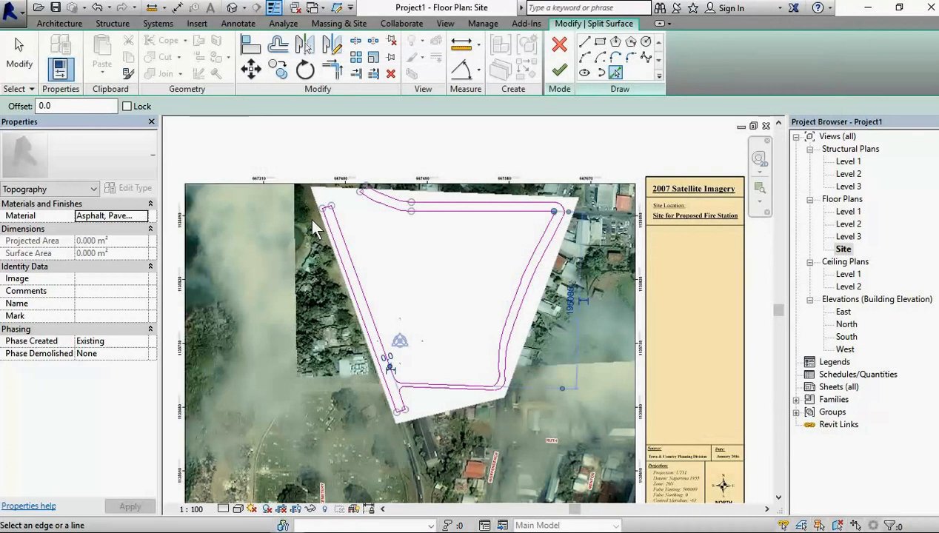
{"action": "left_click", "coordinate": [561, 72]}
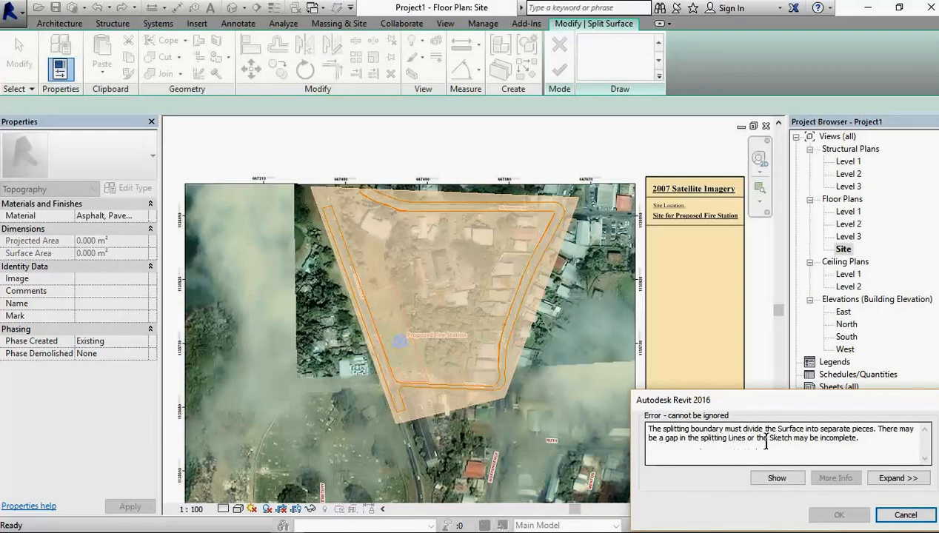
{"action": "left_click", "coordinate": [905, 515]}
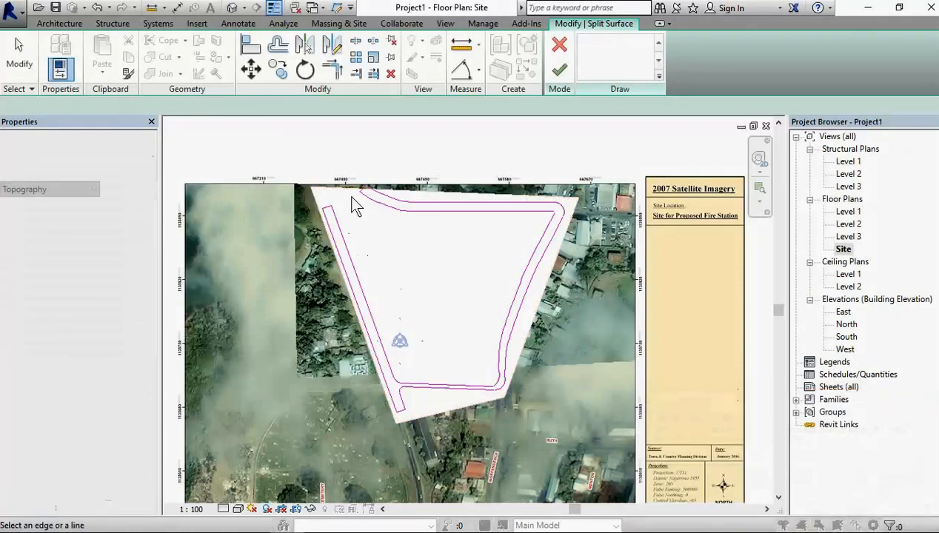
Step: Undo the last picked line, which overlaps the upper road's end line, and leave the Pick Lines tool
{"action": "scroll", "coordinate": [369, 203], "scroll_direction": "up", "scroll_amount": 5}
{"action": "scroll", "coordinate": [371, 203], "scroll_direction": "up", "scroll_amount": 1}
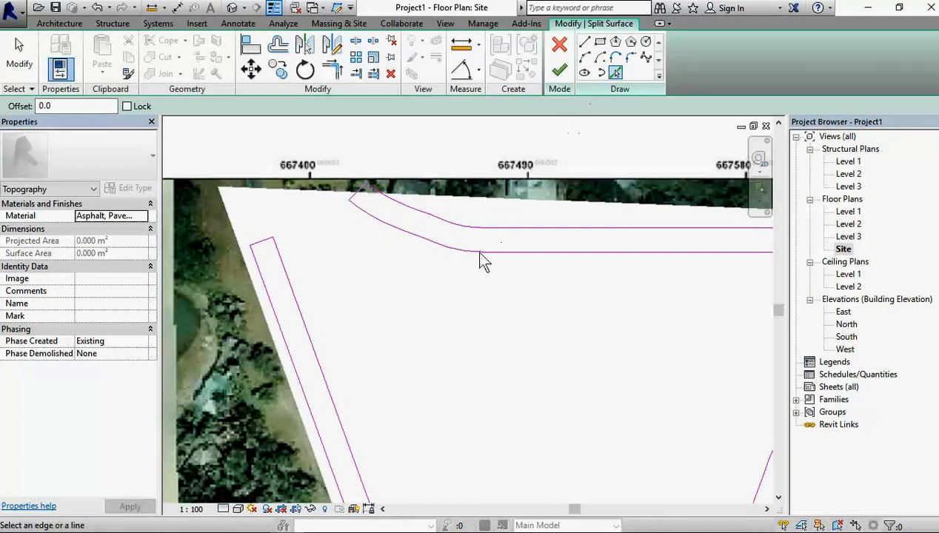
{"action": "scroll", "coordinate": [357, 205], "scroll_direction": "up", "scroll_amount": 1}
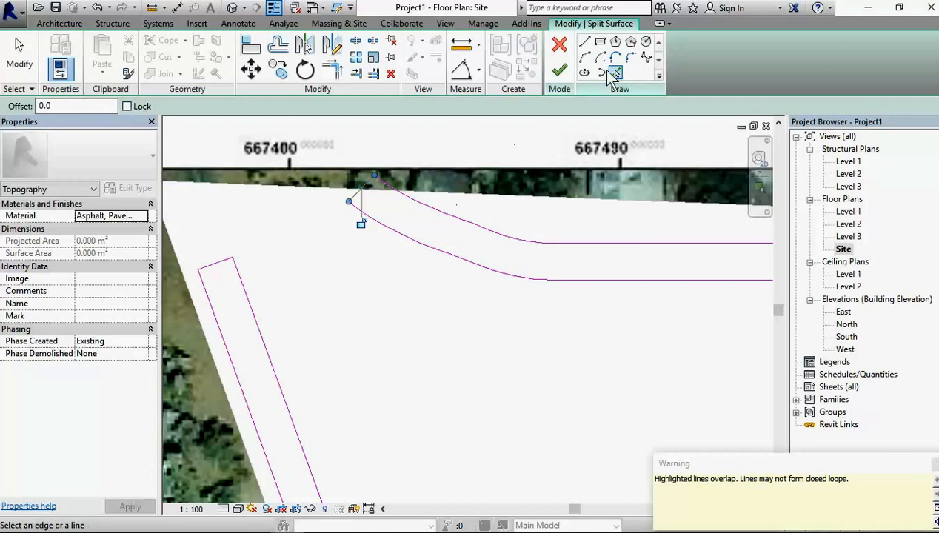
{"action": "left_click", "coordinate": [110, 8]}
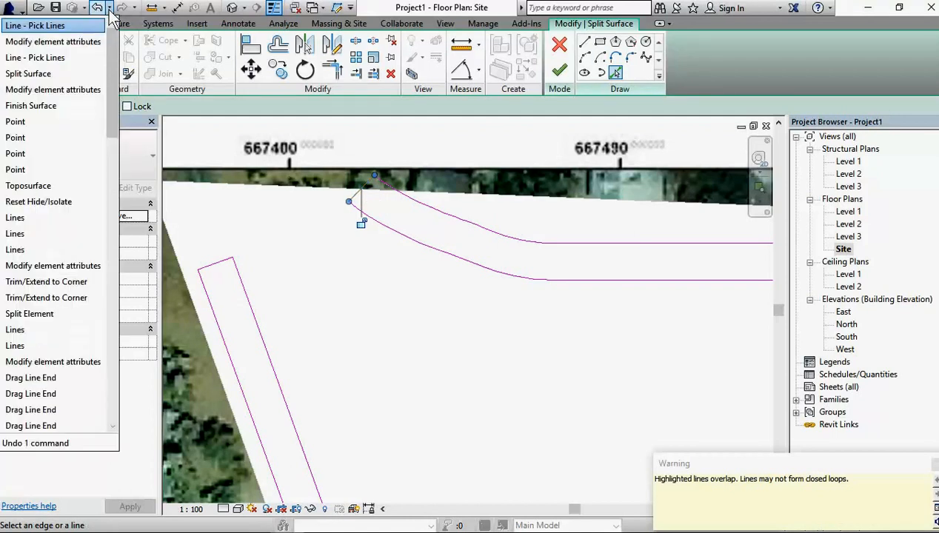
{"action": "left_click", "coordinate": [65, 28]}
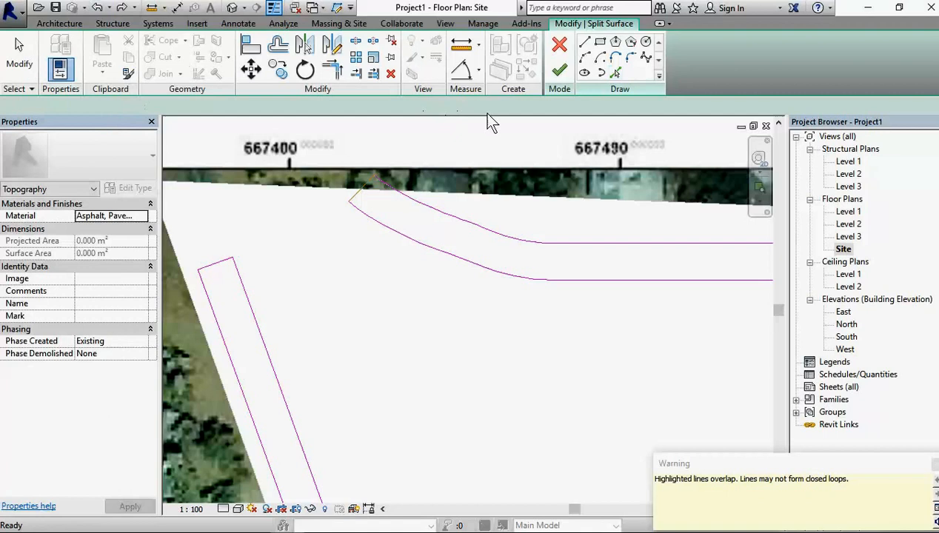
{"action": "key", "text": "Escape"}
Step: Move the upper road's slanted end line inward along the road so that the outline lies inside the toposurface
{"action": "scroll", "coordinate": [366, 198], "scroll_direction": "up", "scroll_amount": 3}
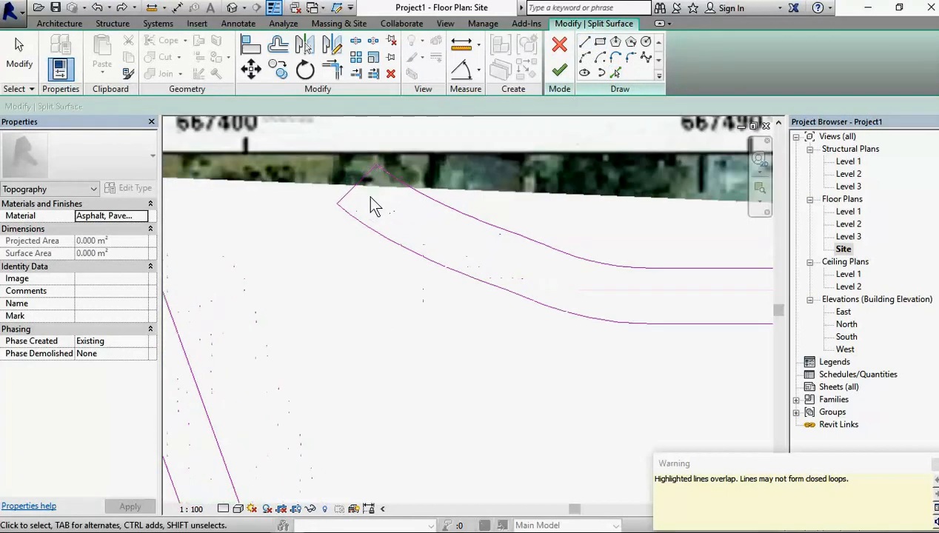
{"action": "left_click", "coordinate": [355, 191]}
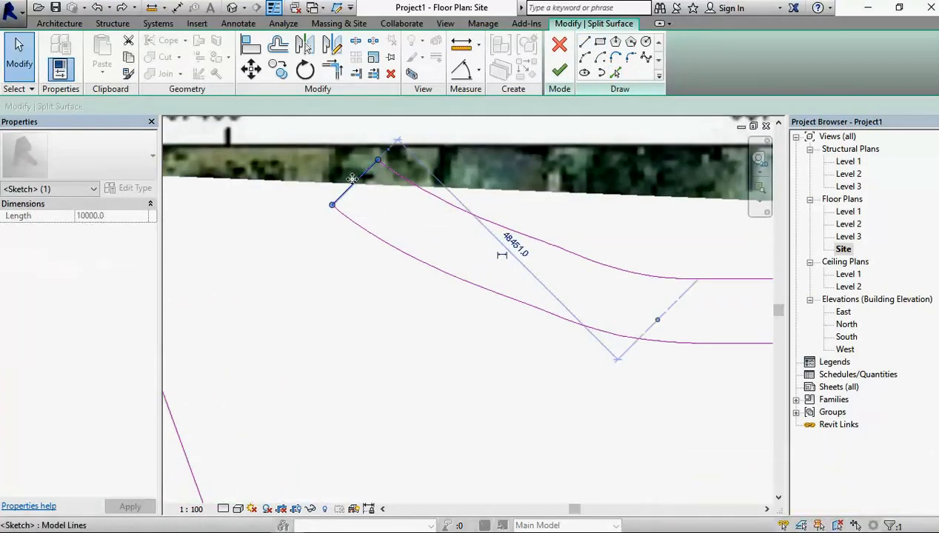
{"action": "mouse_move", "coordinate": [390, 204]}
{"action": "left_mouse_down"}
{"action": "mouse_move", "coordinate": [417, 212]}
{"action": "mouse_move", "coordinate": [417, 253]}
{"action": "mouse_move", "coordinate": [444, 273]}
{"action": "left_mouse_up"}
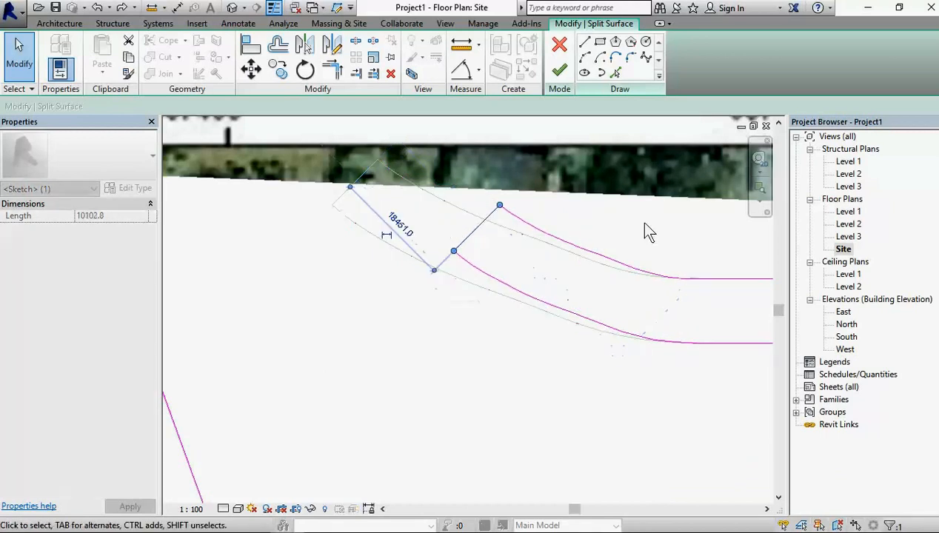
{"action": "scroll", "coordinate": [530, 210], "scroll_direction": "down", "scroll_amount": 5}
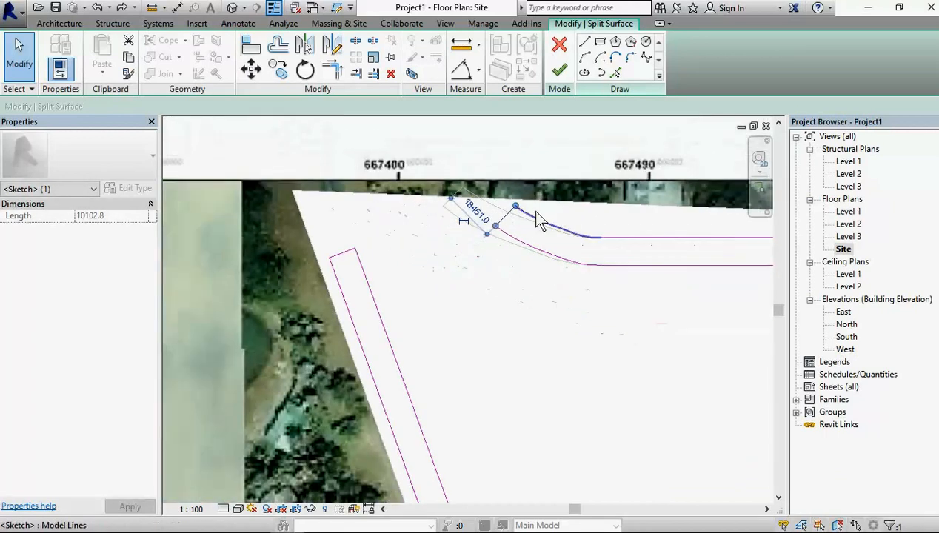
Step: Inspect the adjusted road outlines against the toposurface edge and try to finish the surface split again
{"action": "scroll", "coordinate": [555, 237], "scroll_direction": "up", "scroll_amount": 2}
{"action": "scroll", "coordinate": [539, 230], "scroll_direction": "down", "scroll_amount": 4}
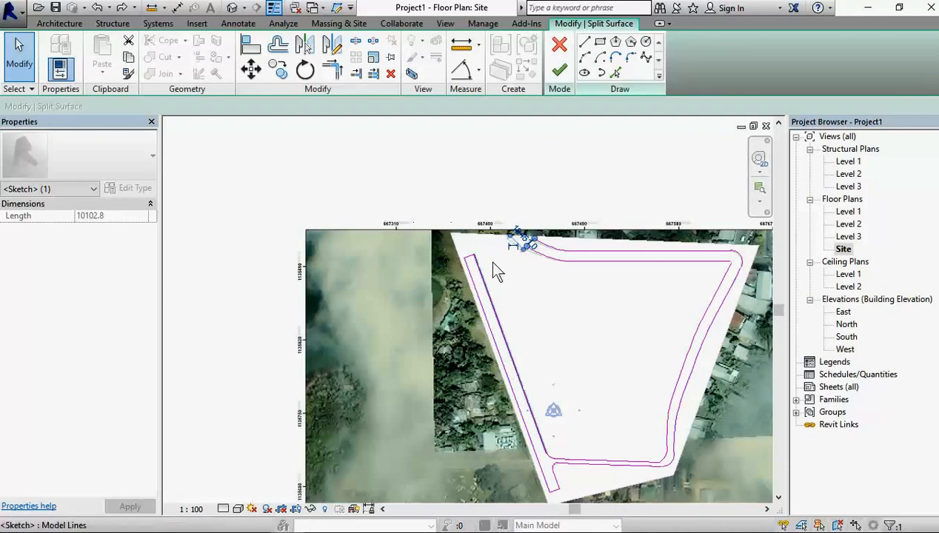
{"action": "scroll", "coordinate": [489, 273], "scroll_direction": "up", "scroll_amount": 2}
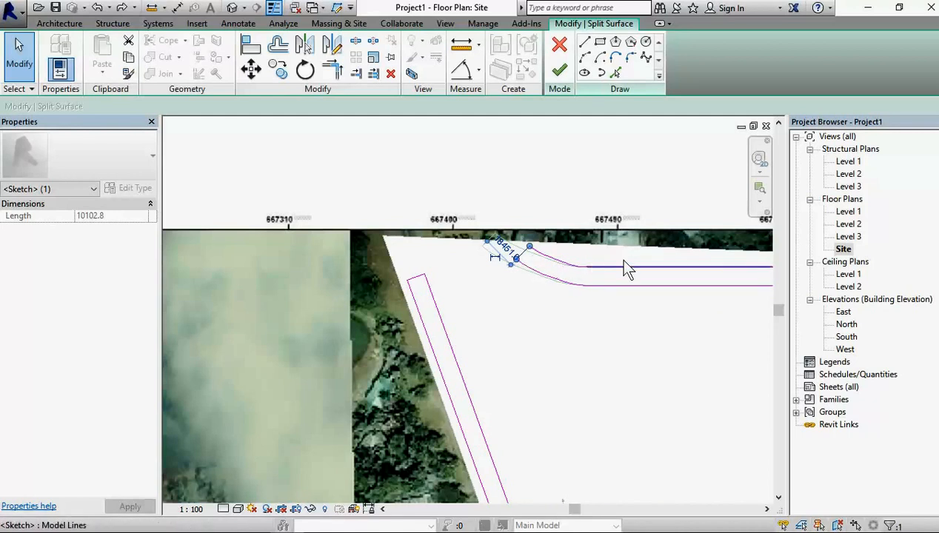
{"action": "scroll", "coordinate": [685, 370], "scroll_direction": "down", "scroll_amount": 4}
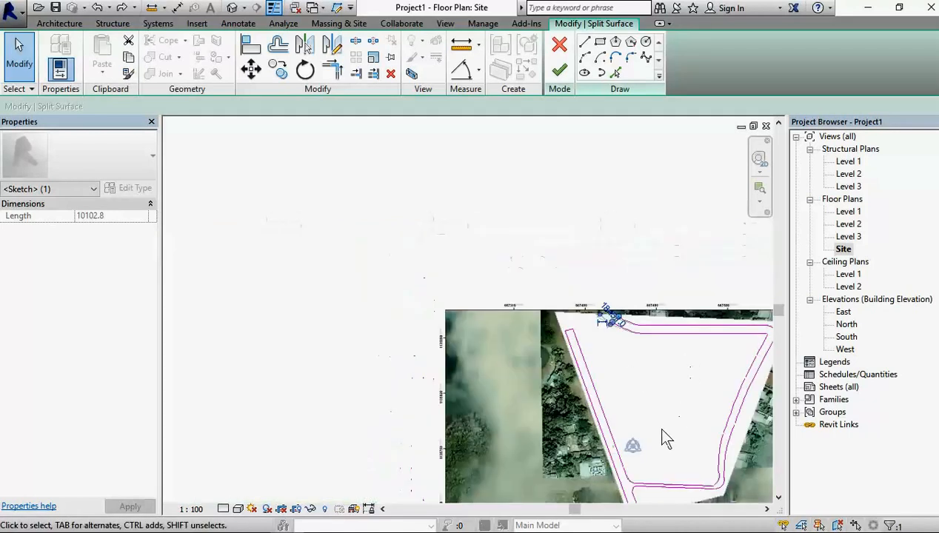
{"action": "mouse_move", "coordinate": [684, 451]}
{"action": "middle_mouse_down"}
{"action": "mouse_move", "coordinate": [605, 388]}
{"action": "mouse_move", "coordinate": [598, 393]}
{"action": "middle_mouse_up"}
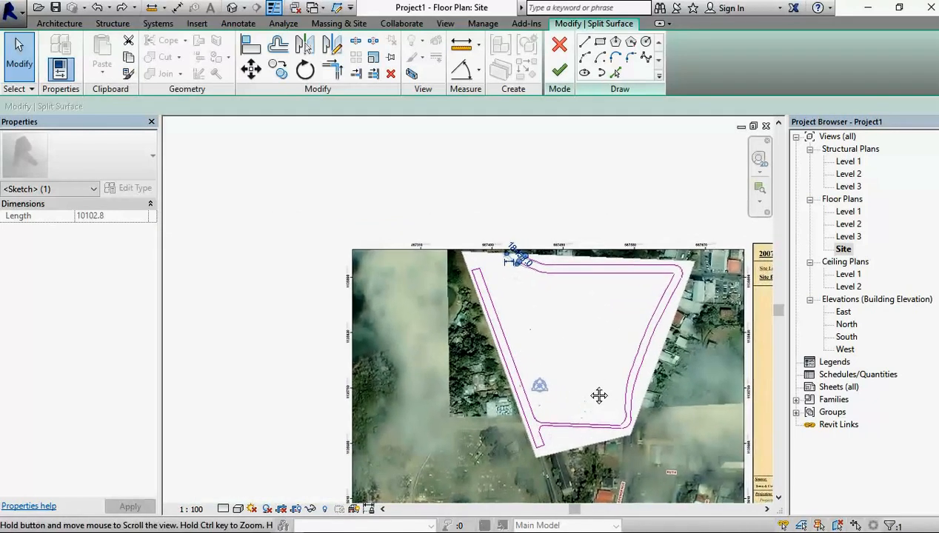
{"action": "left_click", "coordinate": [563, 71]}
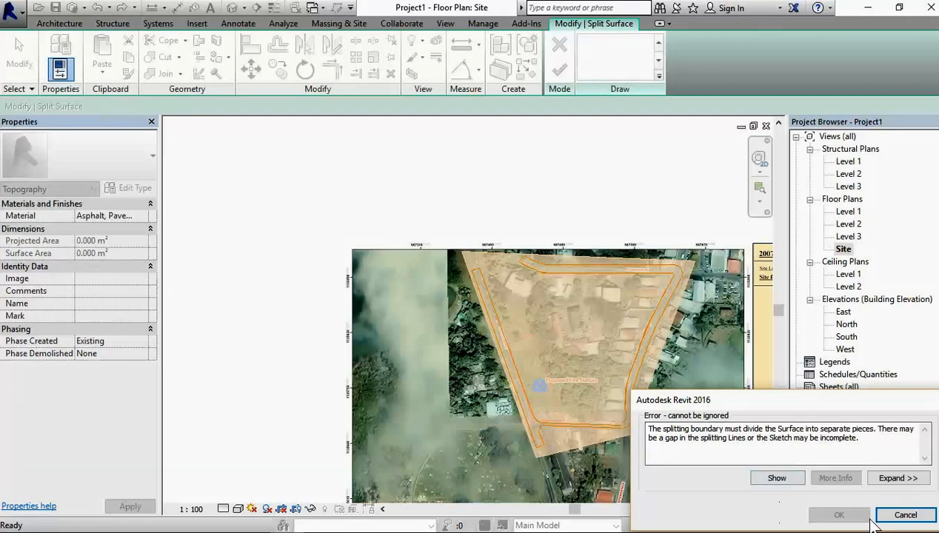
Step: Dismiss the split error and close the outline gap by picking the missing arc at the inner upper-right road corner
{"action": "left_click", "coordinate": [904, 515]}
{"action": "scroll", "coordinate": [548, 274], "scroll_direction": "up", "scroll_amount": 2}
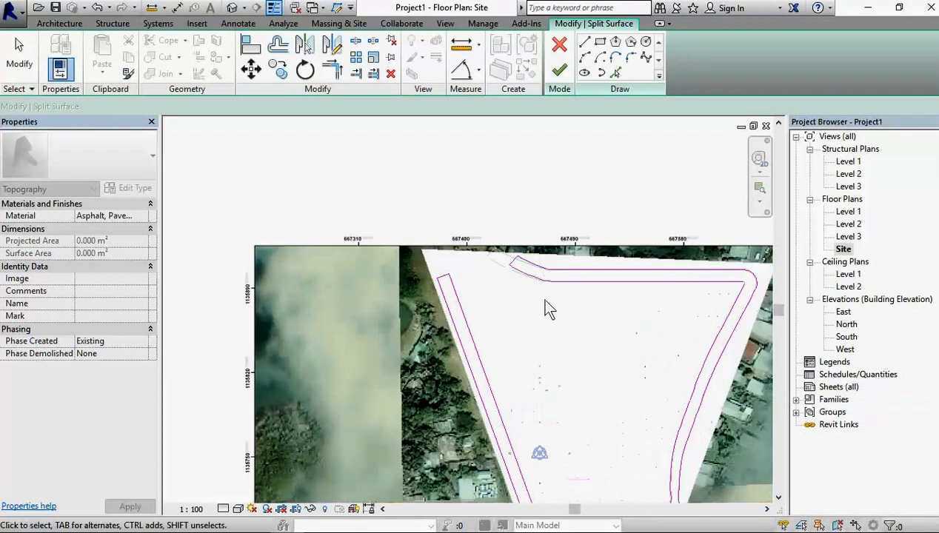
{"action": "scroll", "coordinate": [755, 293], "scroll_direction": "up", "scroll_amount": 4}
{"action": "scroll", "coordinate": [713, 287], "scroll_direction": "up", "scroll_amount": 3}
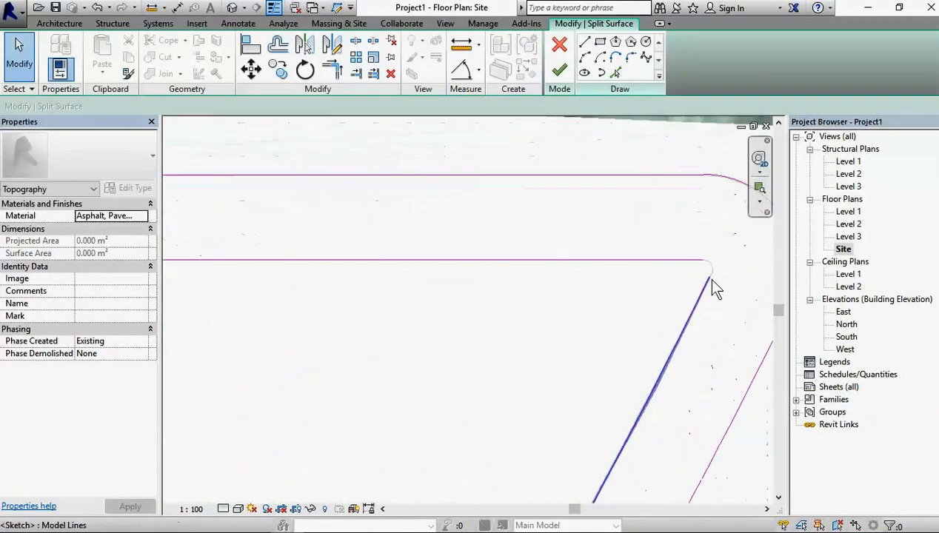
{"action": "middle_click_drag", "start_coordinate": [719, 300], "coordinate": [510, 396]}
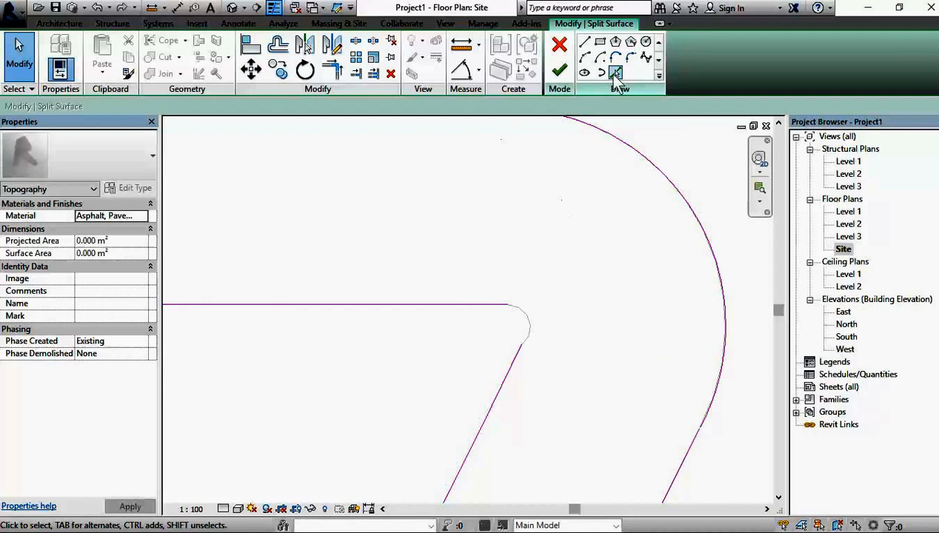
{"action": "left_click", "coordinate": [614, 71]}
{"action": "left_click", "coordinate": [534, 331]}
Step: Check the road outlines for remaining gaps, finish splitting the toposurface, and clear the selection
{"action": "scroll", "coordinate": [598, 335], "scroll_direction": "down", "scroll_amount": 6}
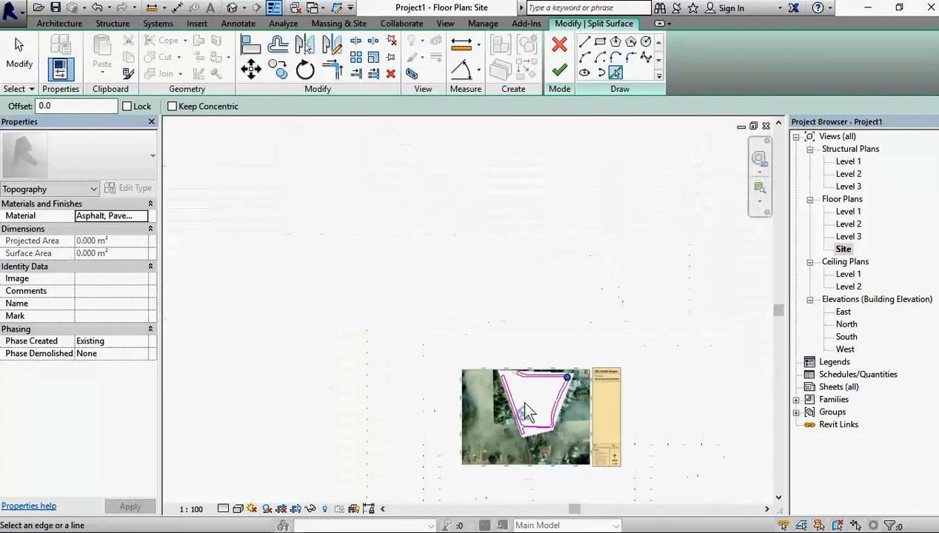
{"action": "scroll", "coordinate": [540, 400], "scroll_direction": "up", "scroll_amount": 8}
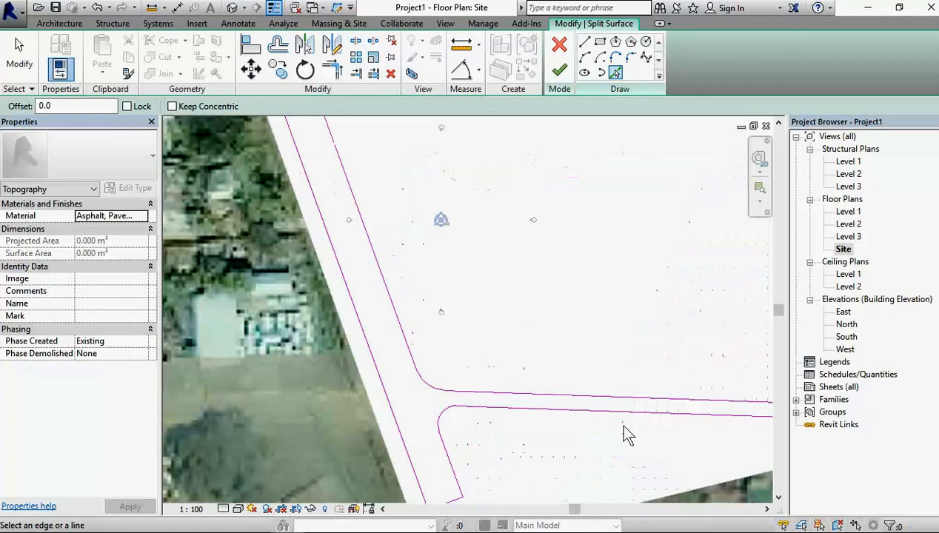
{"action": "scroll", "coordinate": [622, 430], "scroll_direction": "down", "scroll_amount": 5}
{"action": "scroll", "coordinate": [588, 440], "scroll_direction": "up", "scroll_amount": 3}
{"action": "middle_click_drag", "start_coordinate": [737, 438], "coordinate": [647, 522]}
{"action": "middle_click_drag", "start_coordinate": [322, 137], "coordinate": [465, 327]}
{"action": "scroll", "coordinate": [460, 327], "scroll_direction": "up", "scroll_amount": 2}
{"action": "scroll", "coordinate": [617, 187], "scroll_direction": "down", "scroll_amount": 2}
{"action": "scroll", "coordinate": [656, 291], "scroll_direction": "down", "scroll_amount": 3}
{"action": "scroll", "coordinate": [702, 356], "scroll_direction": "down", "scroll_amount": 2}
{"action": "middle_click_drag", "start_coordinate": [702, 357], "coordinate": [542, 295]}
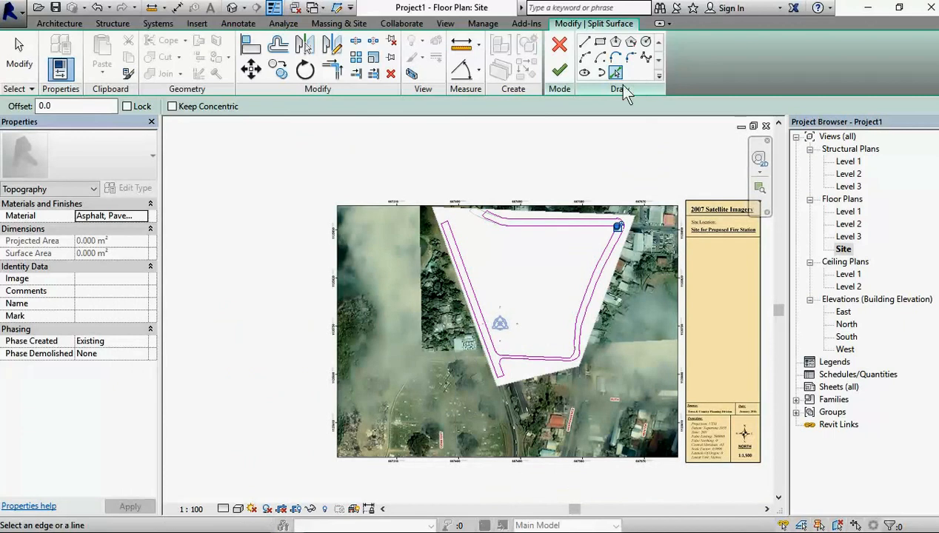
{"action": "left_click", "coordinate": [561, 73]}
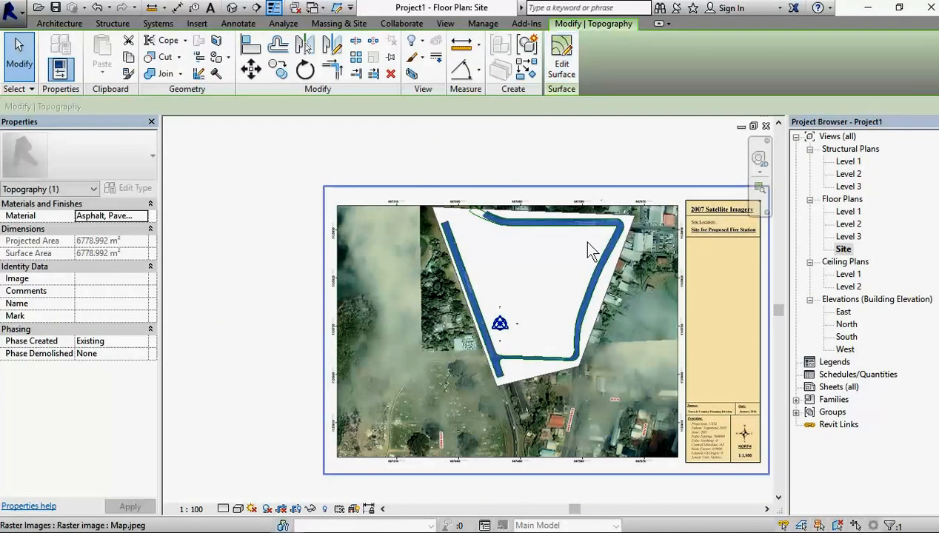
{"action": "left_click", "coordinate": [510, 160]}
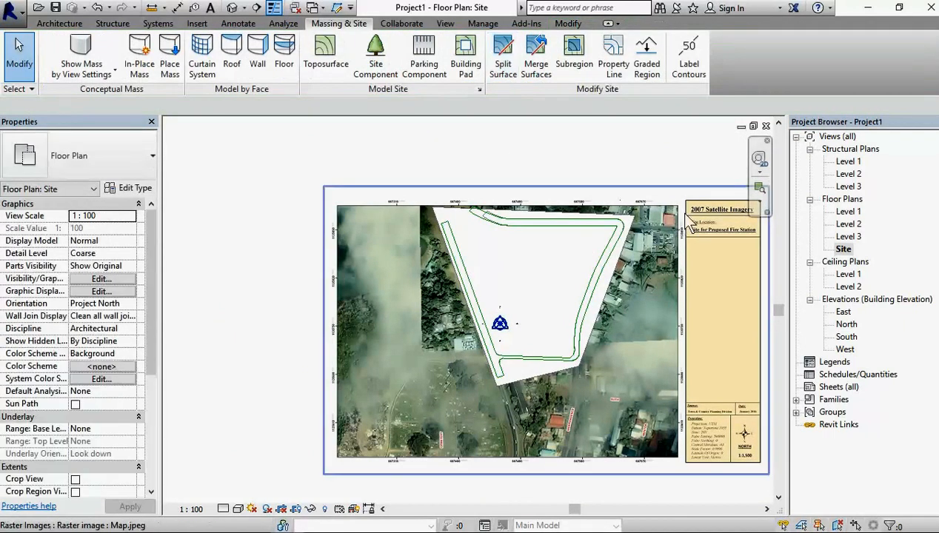
Step: Temporarily hide the Map.jpeg raster image in the Site plan
{"action": "scroll", "coordinate": [476, 221], "scroll_direction": "up", "scroll_amount": 2}
{"action": "scroll", "coordinate": [482, 220], "scroll_direction": "down", "scroll_amount": 2}
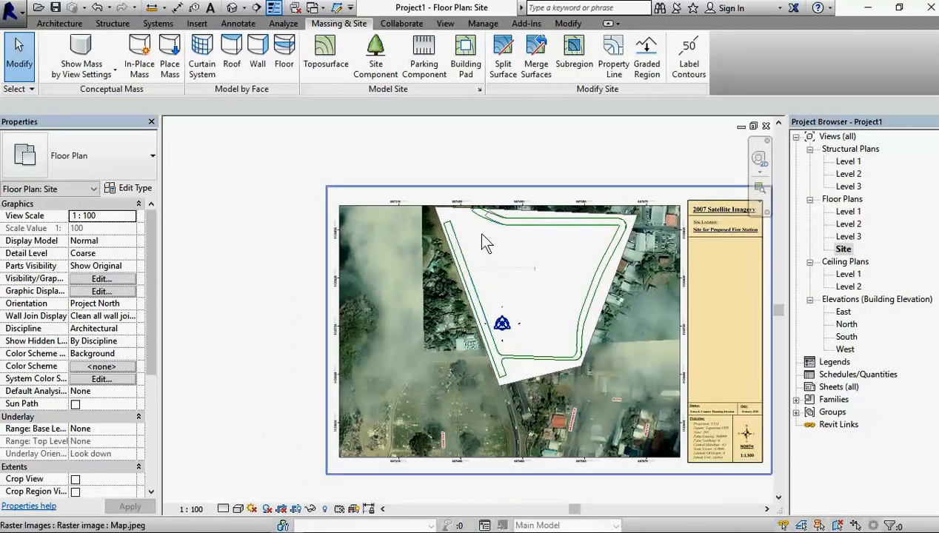
{"action": "left_click", "coordinate": [386, 212]}
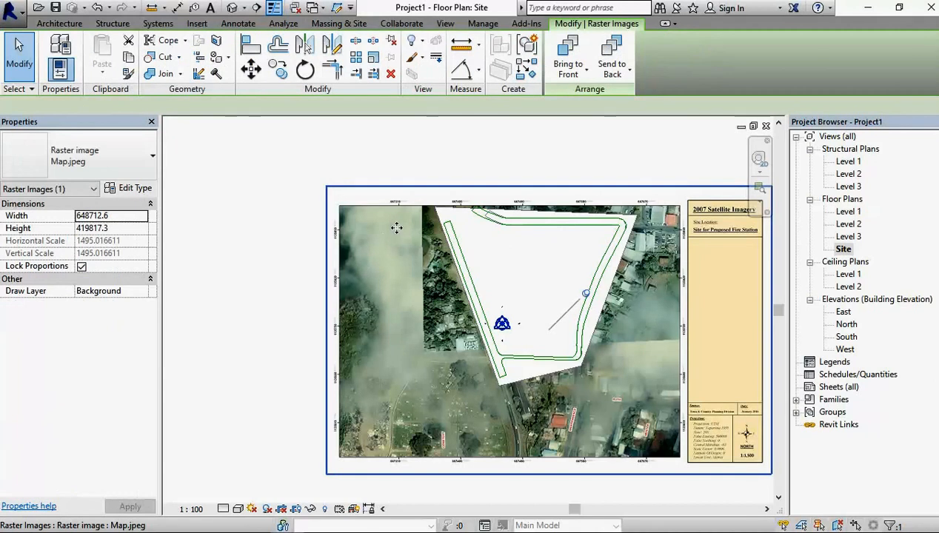
{"action": "scroll", "coordinate": [522, 230], "scroll_direction": "up", "scroll_amount": 4}
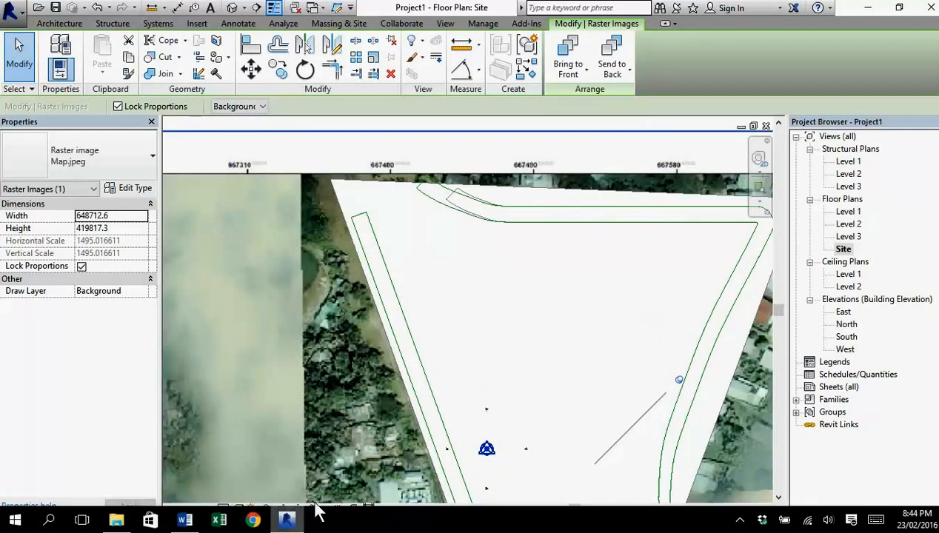
{"action": "left_click", "coordinate": [311, 508]}
{"action": "left_click", "coordinate": [345, 474]}
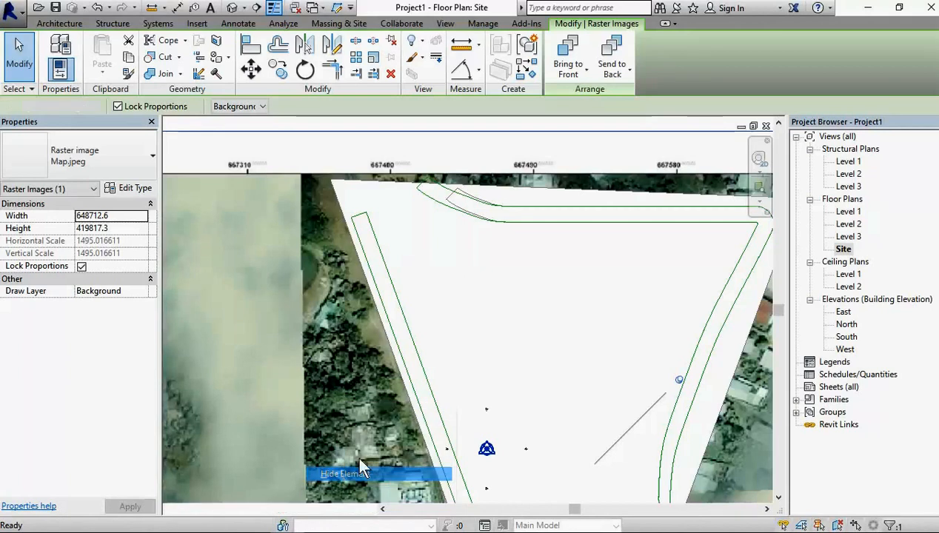
Step: Temporarily hide the surrounding site surface and the split road surface so that the traced lines stand alone
{"action": "left_click", "coordinate": [399, 190]}
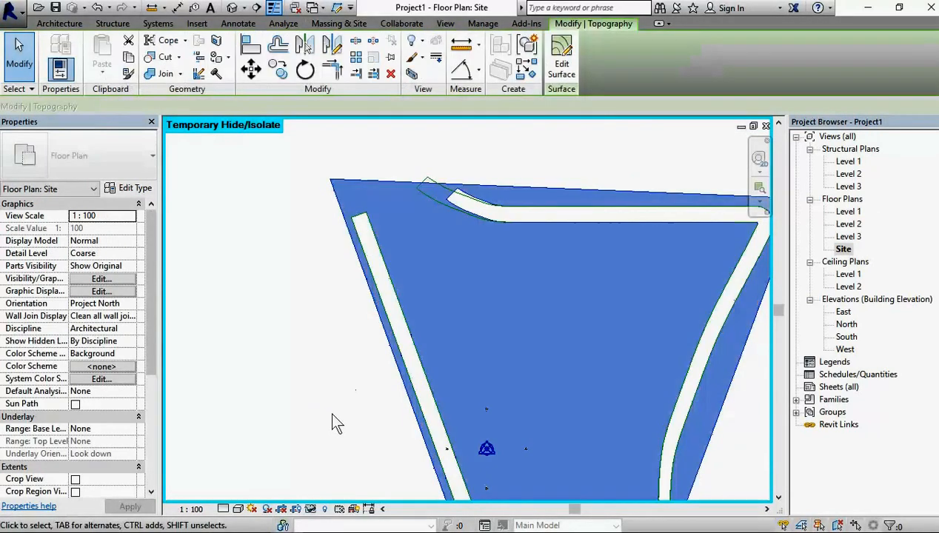
{"action": "left_click", "coordinate": [311, 508]}
{"action": "left_click", "coordinate": [345, 474]}
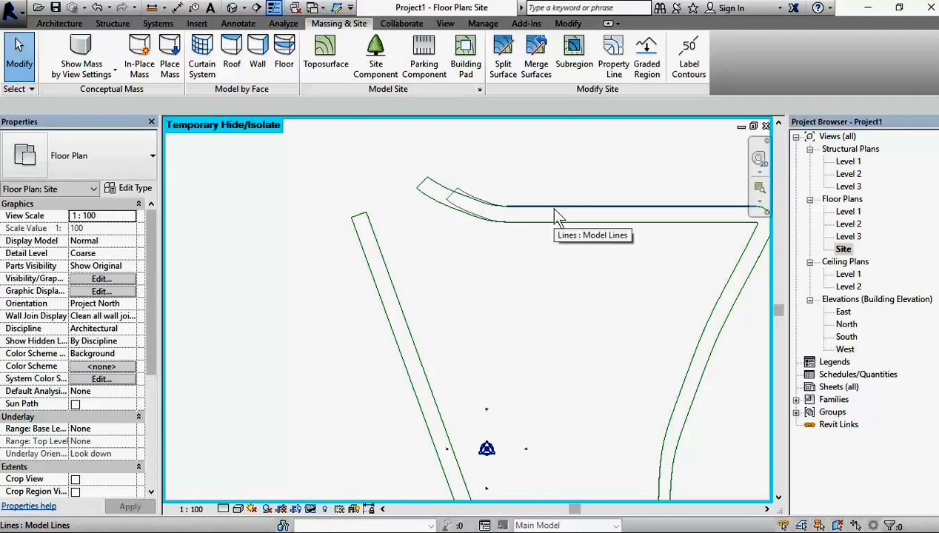
{"action": "left_click", "coordinate": [450, 197]}
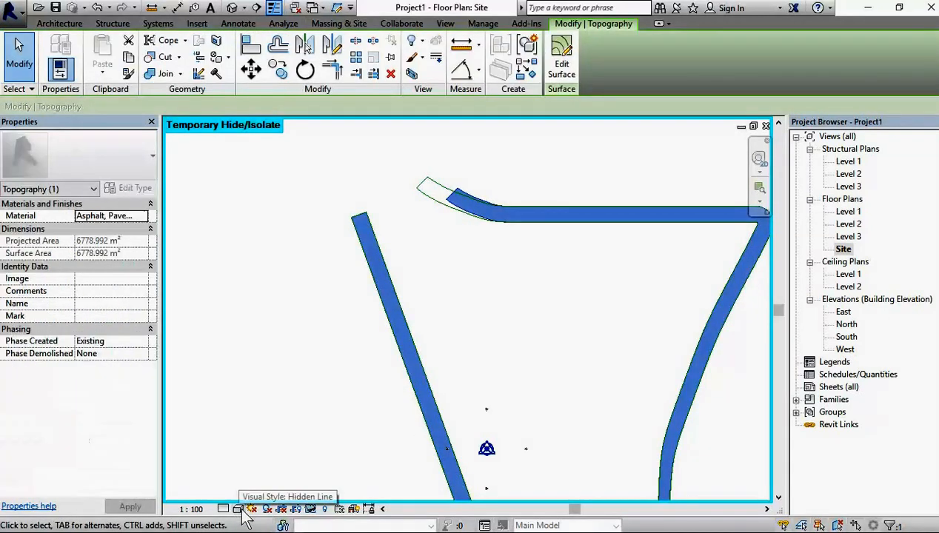
{"action": "left_click", "coordinate": [310, 510]}
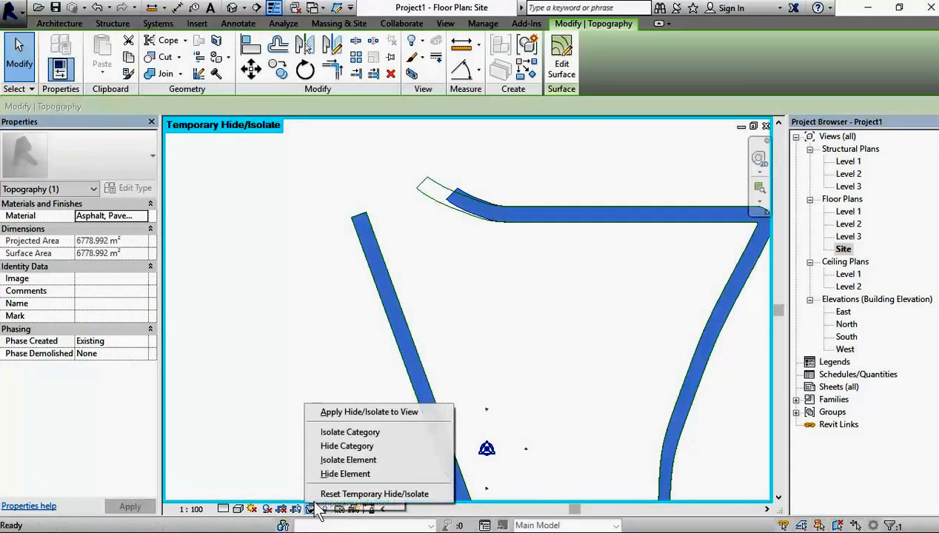
{"action": "left_click", "coordinate": [345, 474]}
Step: Select everything around the roads, filter the selection to Lines (Lines) only, and delete the traced road lines
{"action": "scroll", "coordinate": [579, 326], "scroll_direction": "down", "scroll_amount": 5}
{"action": "middle_click_drag", "start_coordinate": [583, 338], "coordinate": [419, 292]}
{"action": "scroll", "coordinate": [401, 283], "scroll_direction": "up", "scroll_amount": 1}
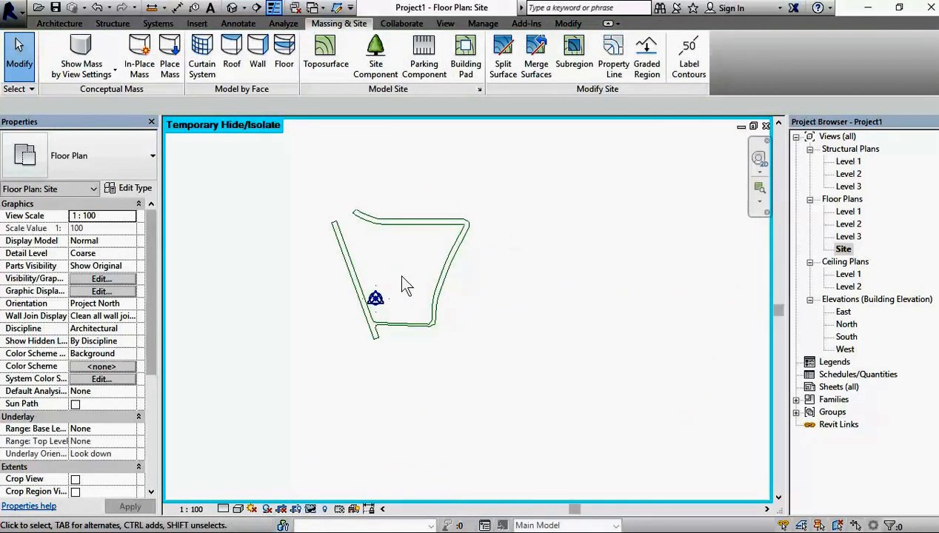
{"action": "left_click_drag", "start_coordinate": [269, 166], "coordinate": [538, 398]}
{"action": "left_click_drag", "start_coordinate": [539, 399], "coordinate": [539, 400]}
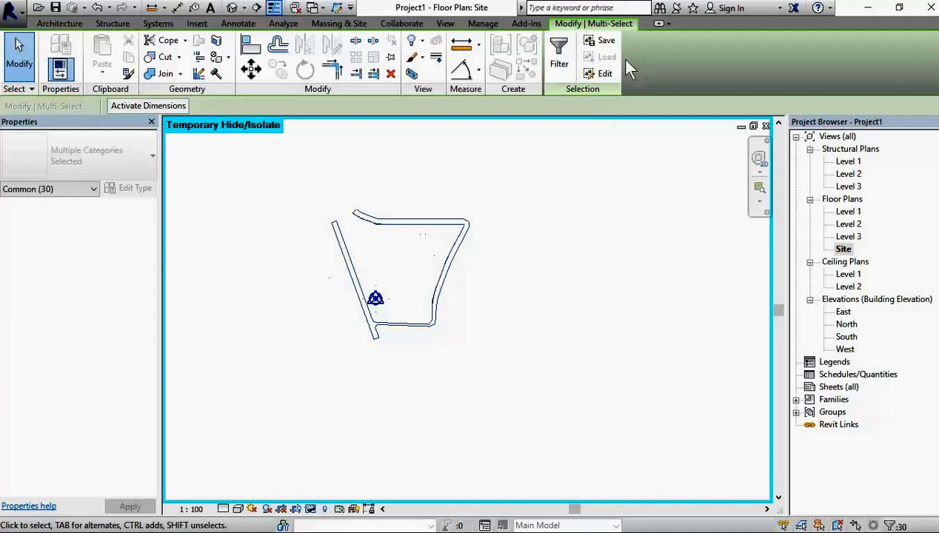
{"action": "left_click", "coordinate": [559, 51]}
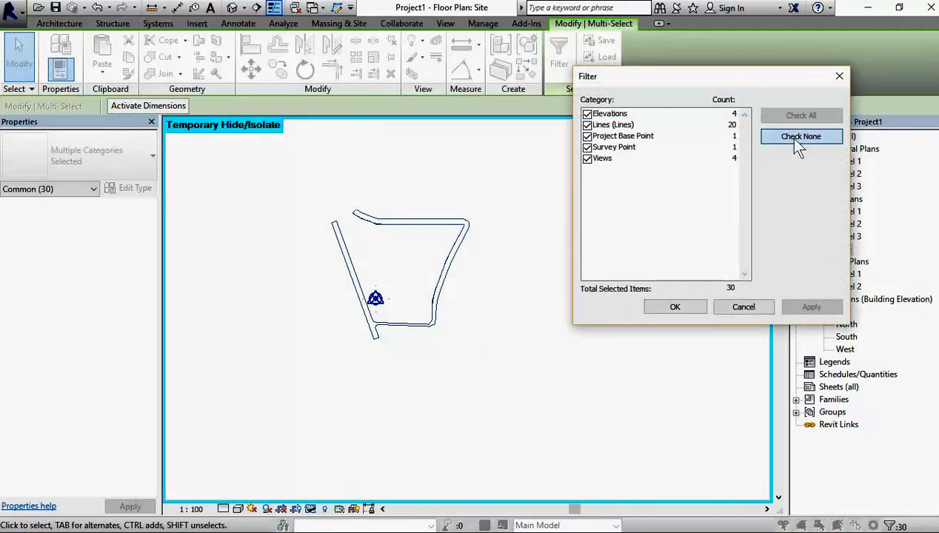
{"action": "left_click", "coordinate": [797, 141]}
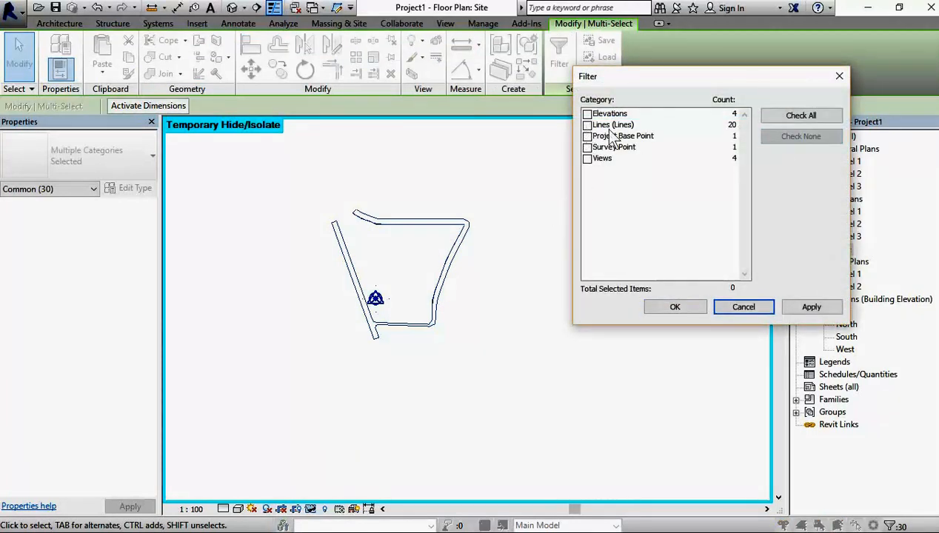
{"action": "left_click", "coordinate": [588, 126]}
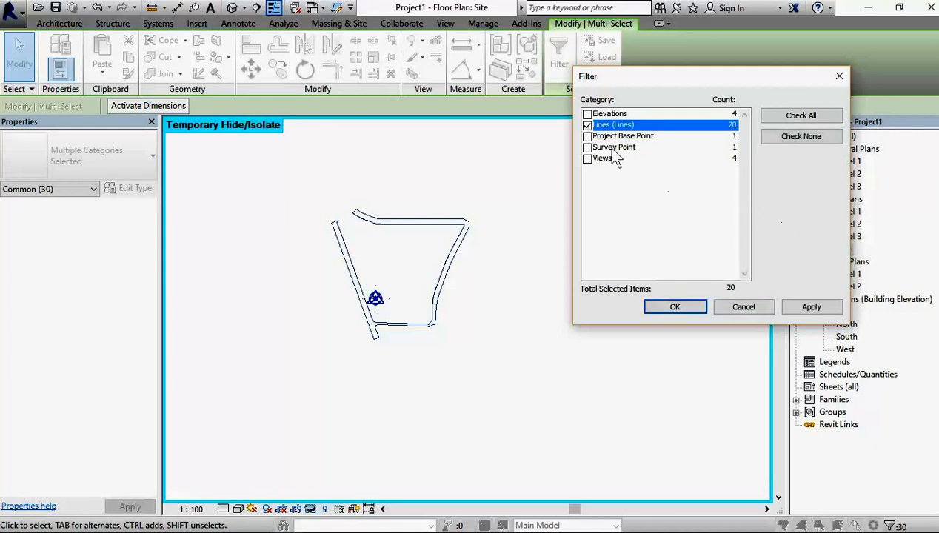
{"action": "left_click", "coordinate": [676, 307]}
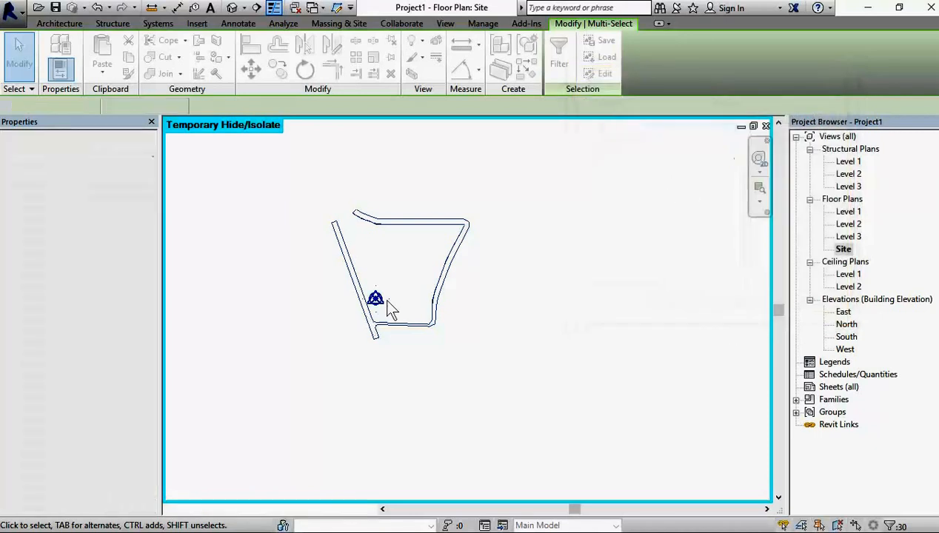
{"action": "scroll", "coordinate": [394, 299], "scroll_direction": "up", "scroll_amount": 2}
{"action": "scroll", "coordinate": [393, 296], "scroll_direction": "up", "scroll_amount": 2}
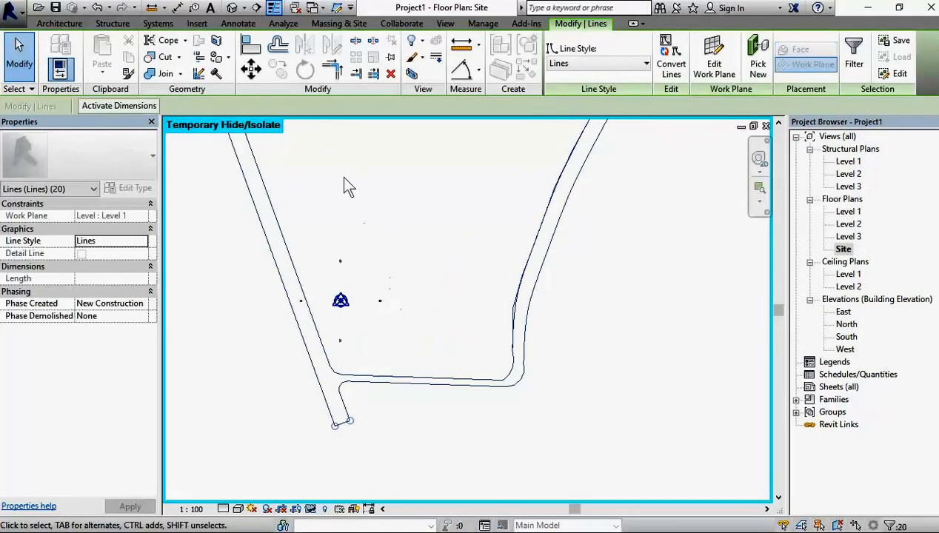
{"action": "scroll", "coordinate": [348, 185], "scroll_direction": "down", "scroll_amount": 3}
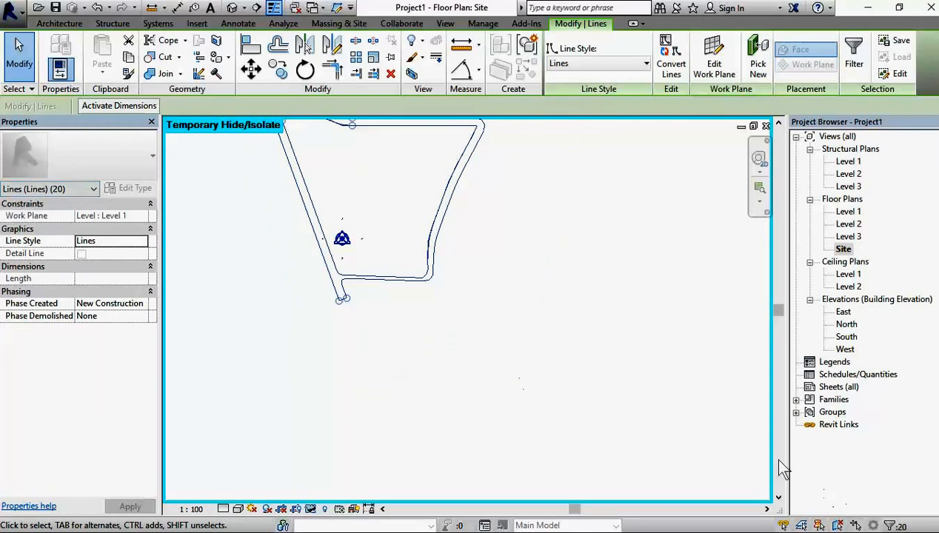
{"action": "scroll", "coordinate": [372, 274], "scroll_direction": "up", "scroll_amount": 3}
{"action": "middle_click_drag", "start_coordinate": [446, 332], "coordinate": [496, 396]}
{"action": "scroll", "coordinate": [496, 396], "scroll_direction": "down", "scroll_amount": 1}
{"action": "scroll", "coordinate": [496, 398], "scroll_direction": "down", "scroll_amount": 2}
{"action": "scroll", "coordinate": [496, 397], "scroll_direction": "up", "scroll_amount": 1}
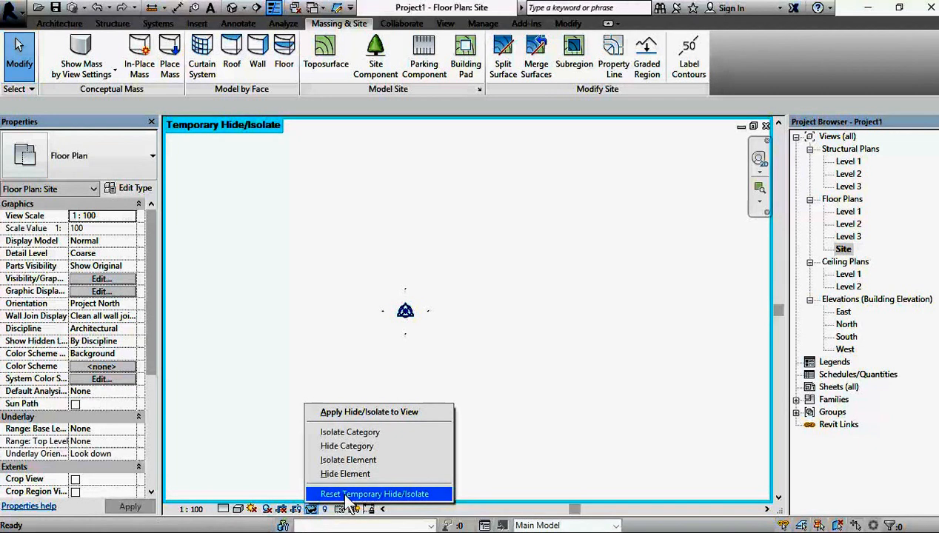
Step: Reset the temporary hide/isolate in the Site plan and dismiss the save reminder without saving
{"action": "left_click", "coordinate": [337, 495]}
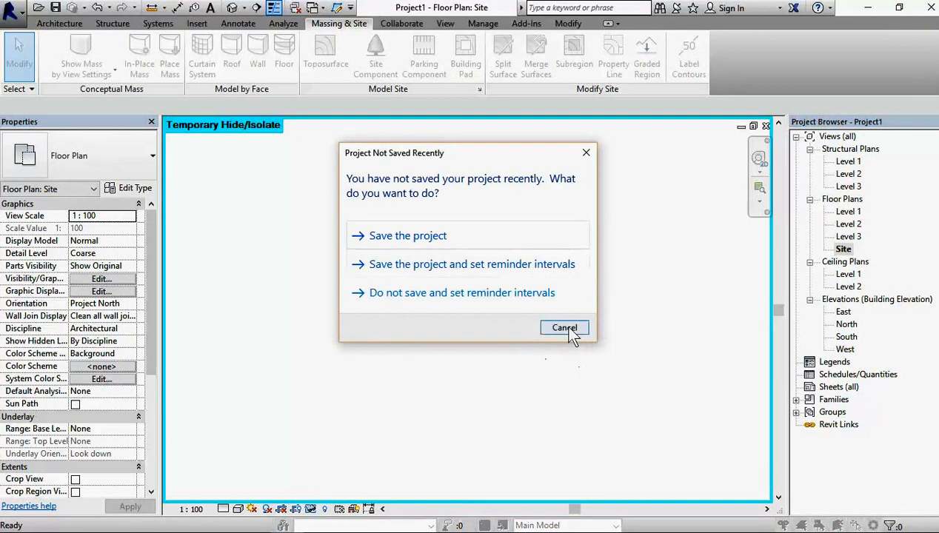
{"action": "left_click", "coordinate": [565, 328]}
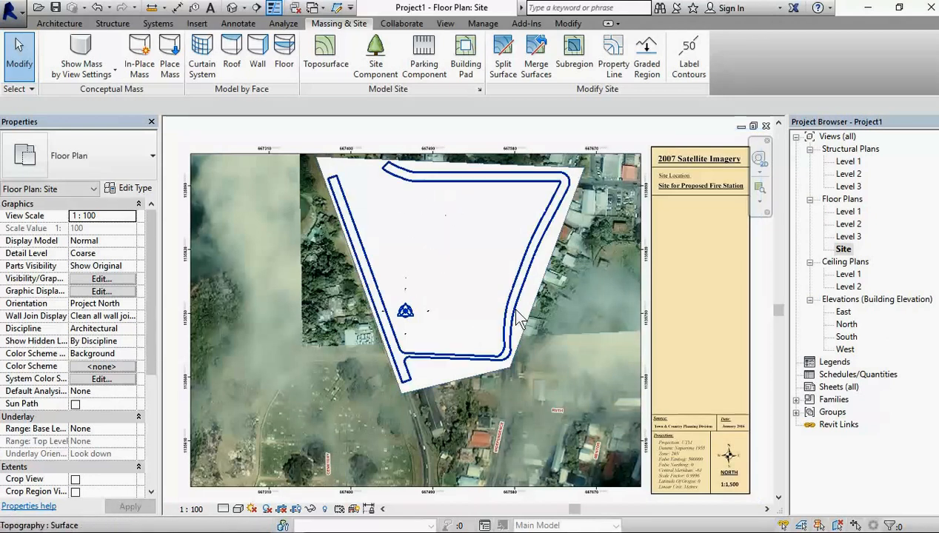
{"action": "scroll", "coordinate": [445, 227], "scroll_direction": "down", "scroll_amount": 2}
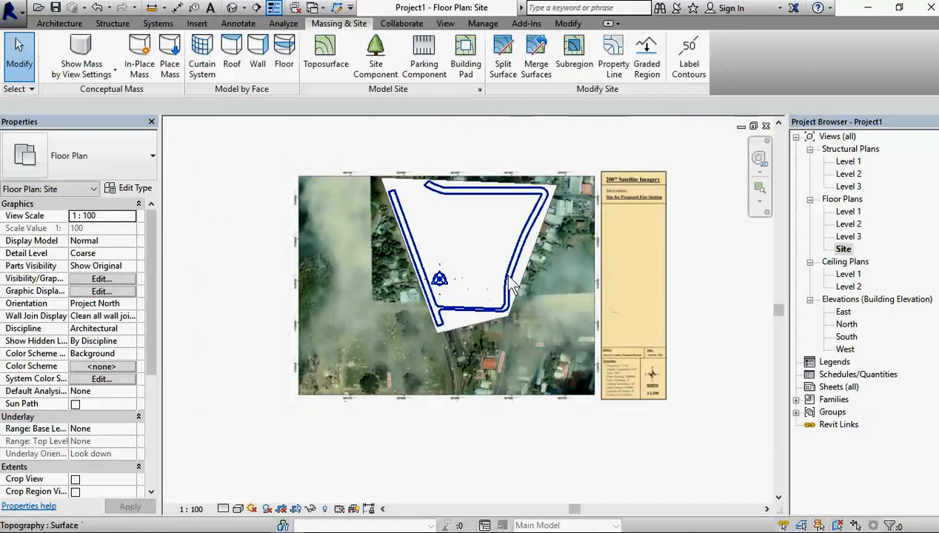
{"action": "scroll", "coordinate": [444, 260], "scroll_direction": "up", "scroll_amount": 2}
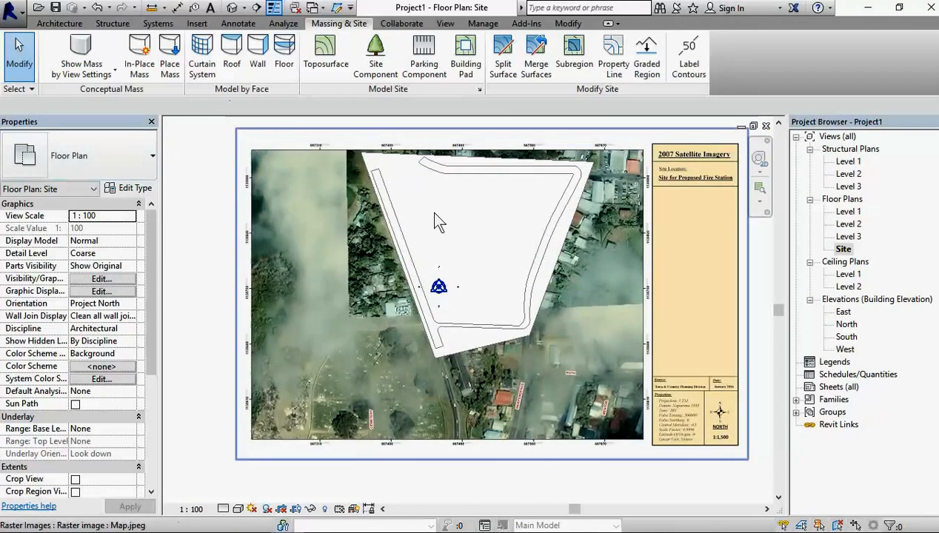
Step: Open the default 3D view and switch it to a shaded visual style
{"action": "left_click", "coordinate": [232, 8]}
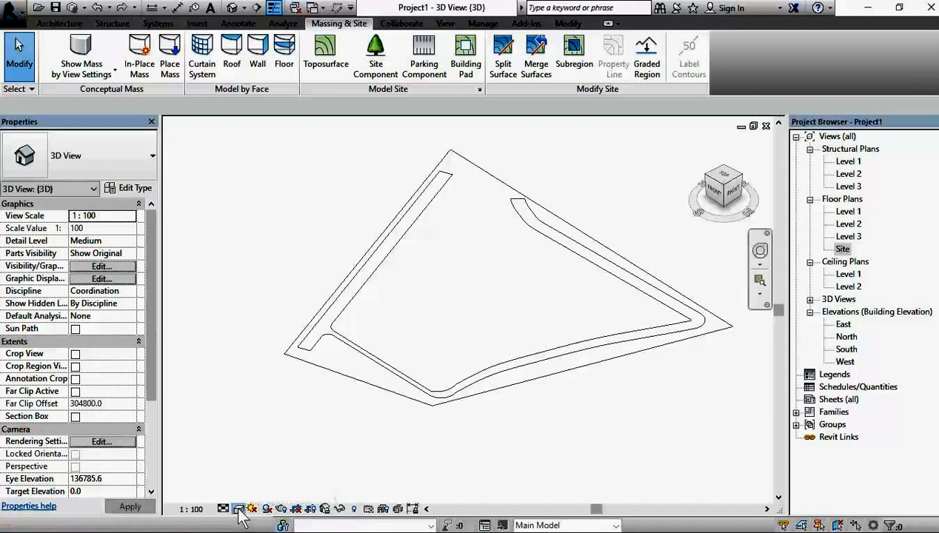
{"action": "left_click", "coordinate": [238, 509]}
{"action": "left_click", "coordinate": [266, 452]}
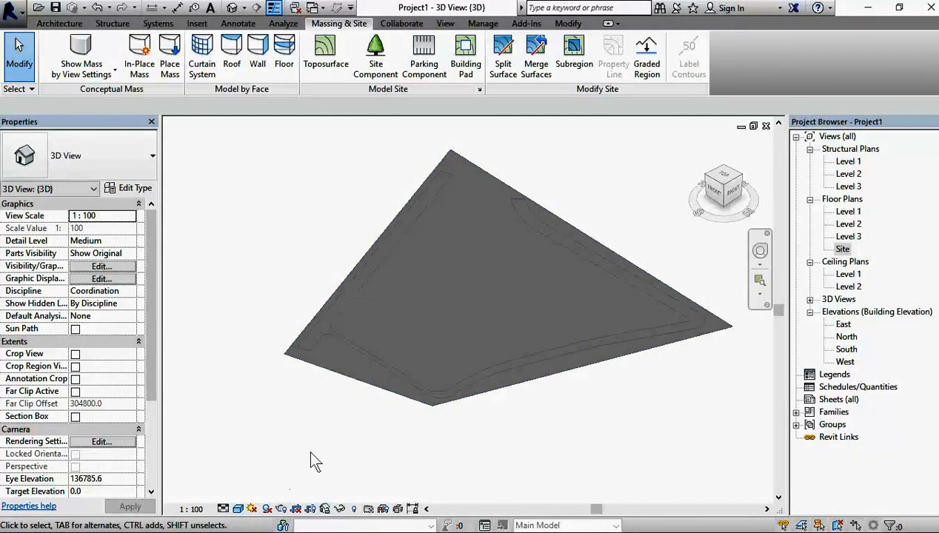
{"action": "left_click", "coordinate": [342, 371]}
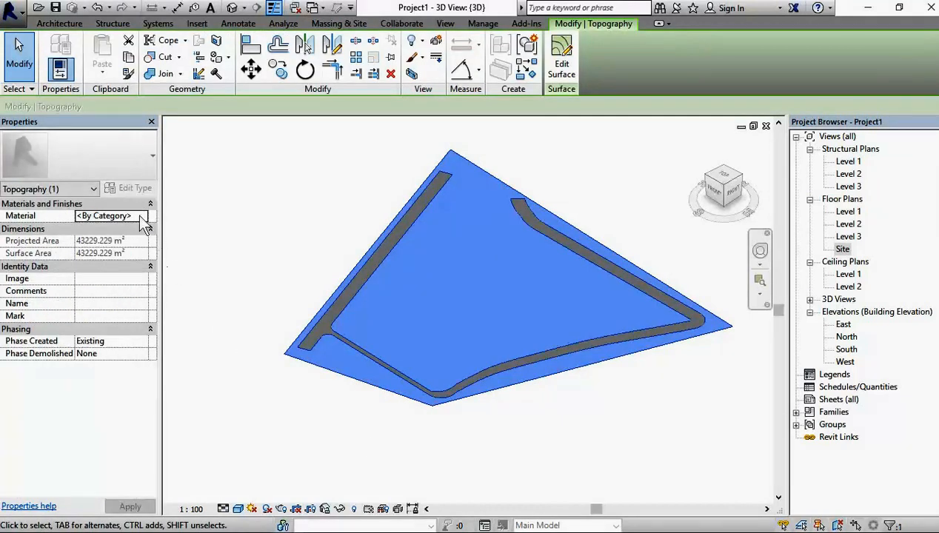
{"action": "left_click", "coordinate": [143, 217]}
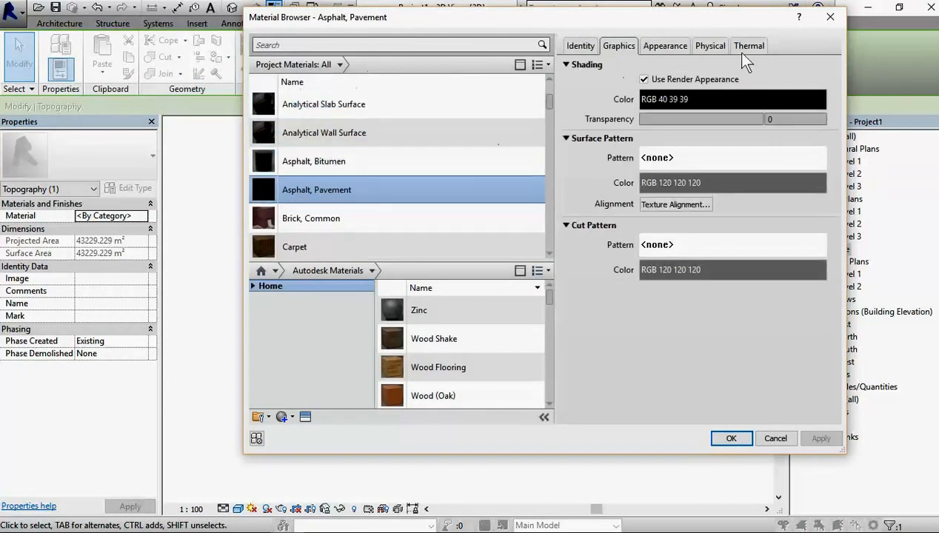
{"action": "left_click", "coordinate": [830, 17]}
{"action": "left_click", "coordinate": [321, 374]}
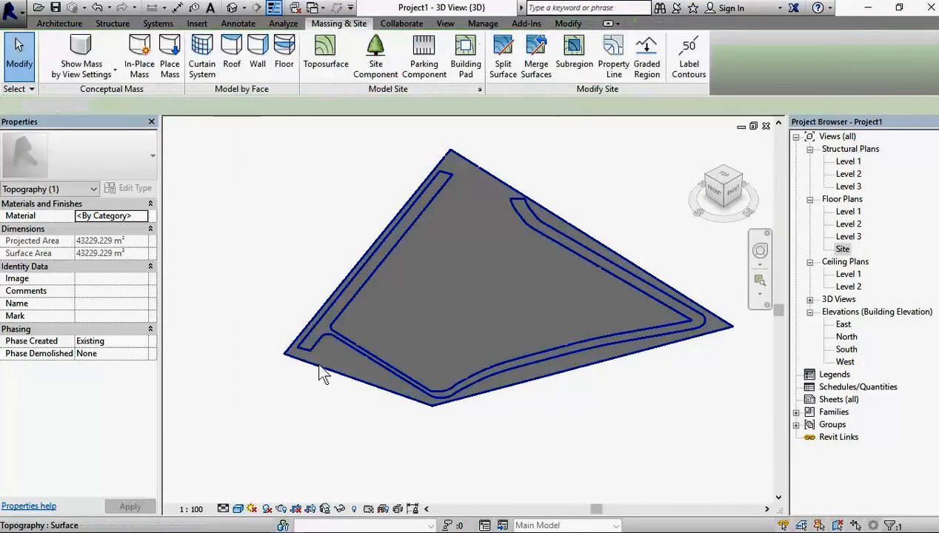
Step: Assign the Grass material from the AEC Materials library to the surrounding site surface, using its render appearance for shading
{"action": "left_click", "coordinate": [321, 374]}
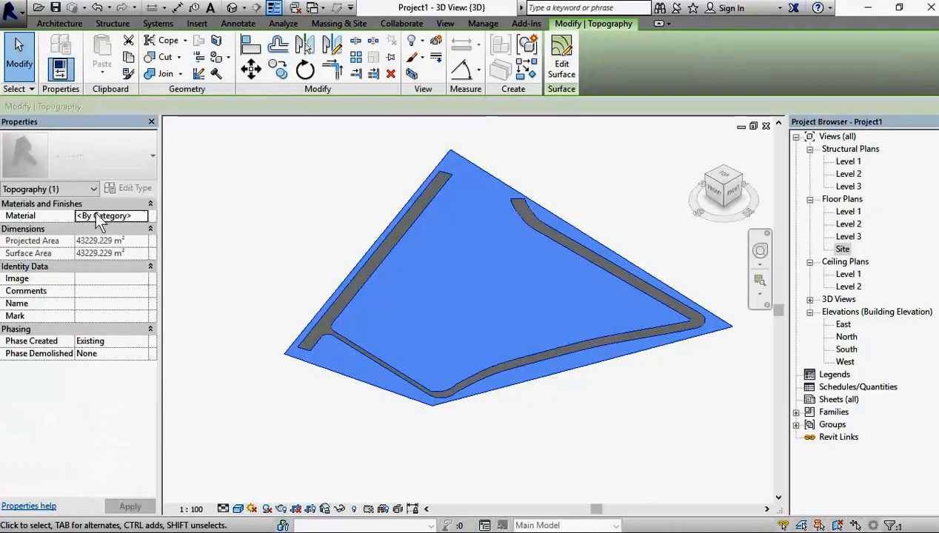
{"action": "left_click", "coordinate": [143, 216]}
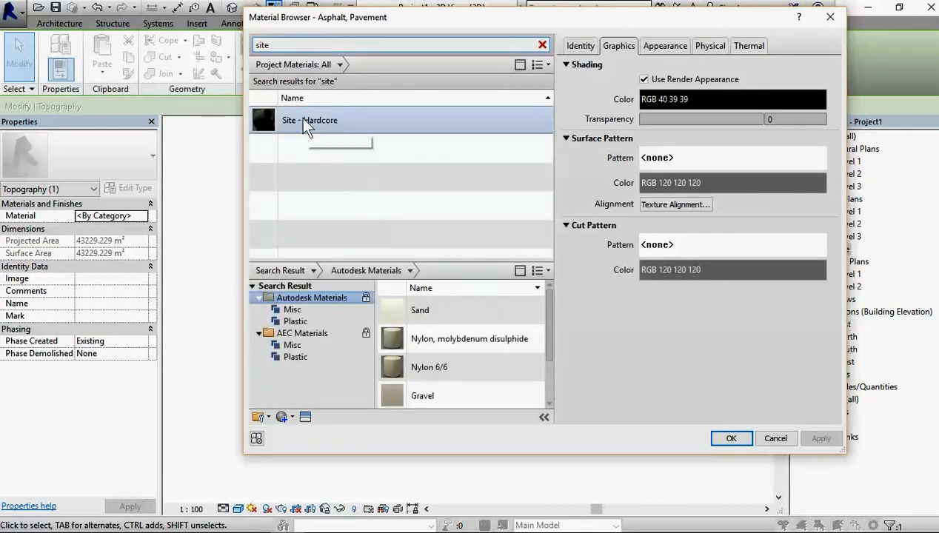
{"action": "left_click_drag", "start_coordinate": [274, 46], "coordinate": [240, 45]}
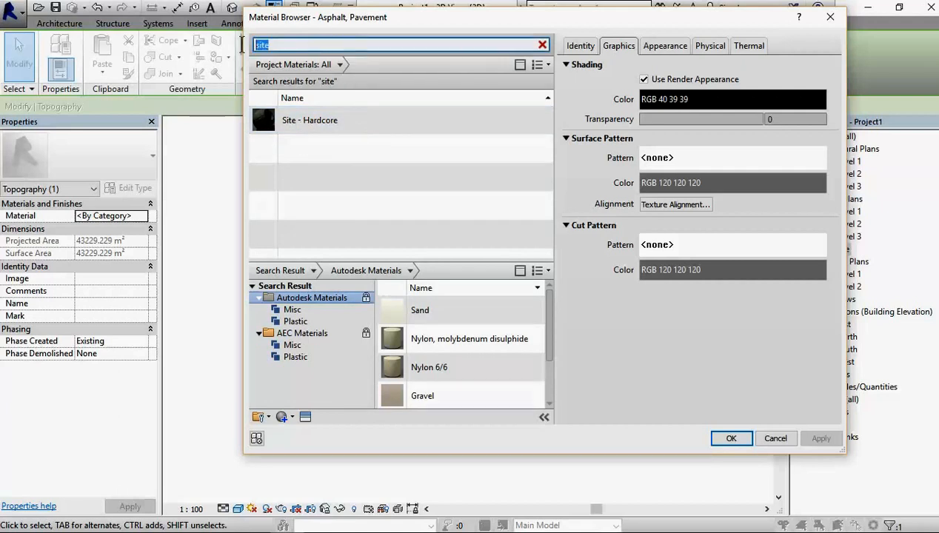
{"action": "type", "text": "grass"}
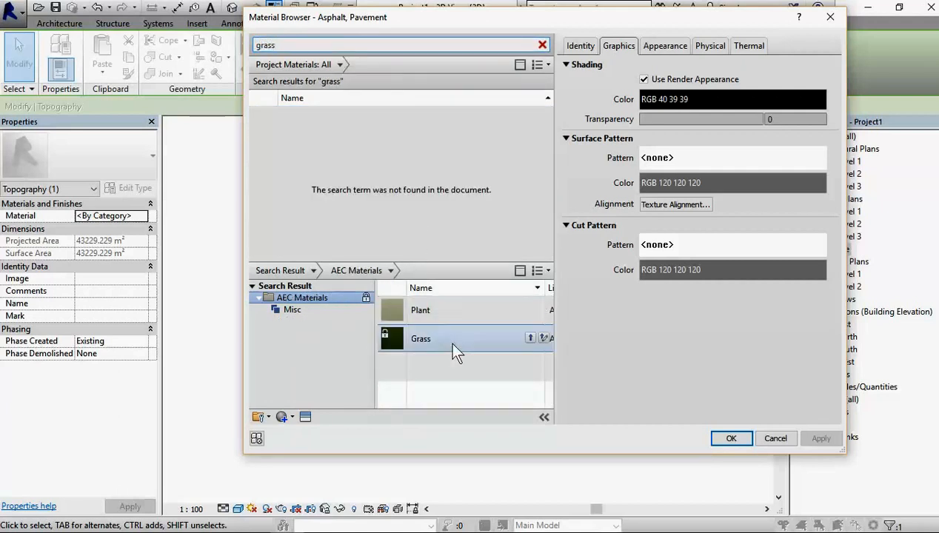
{"action": "left_click", "coordinate": [530, 338]}
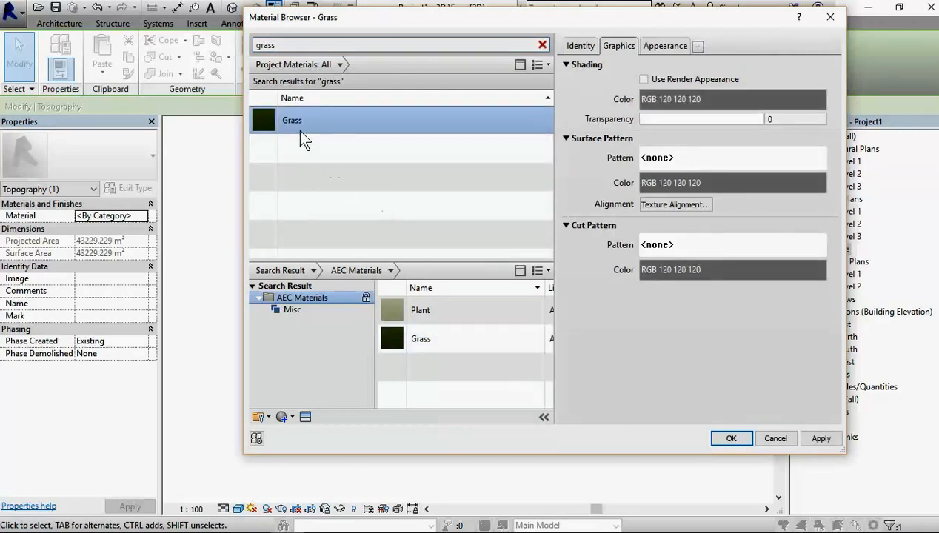
{"action": "left_click", "coordinate": [644, 79]}
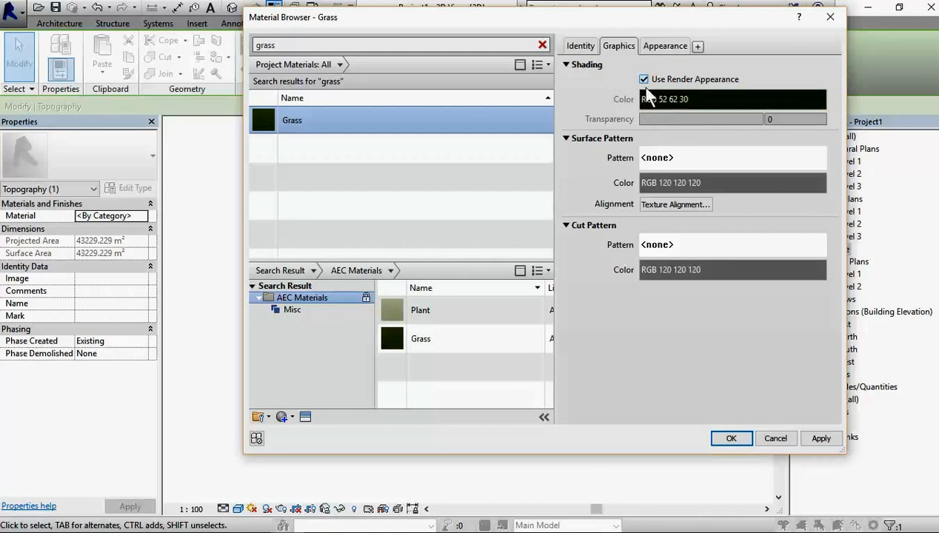
{"action": "left_click", "coordinate": [732, 439]}
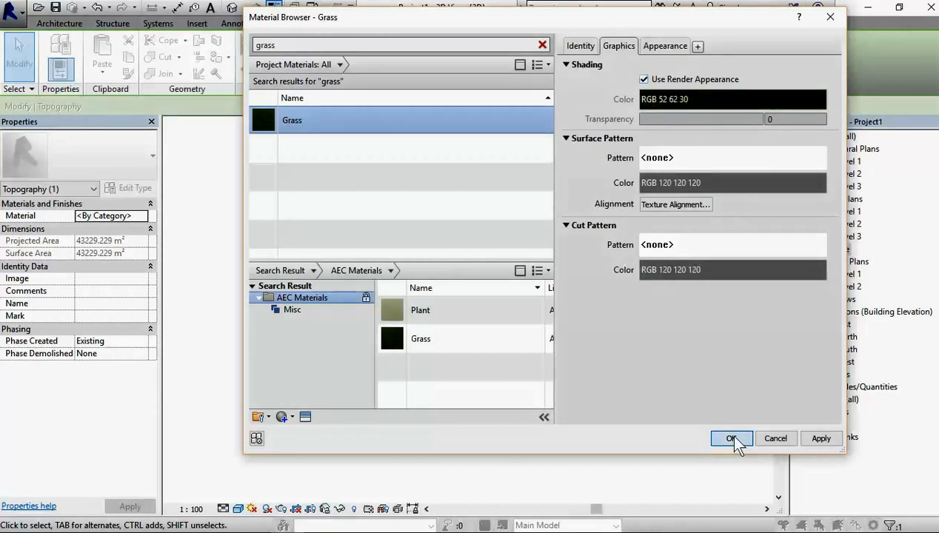
{"action": "left_click", "coordinate": [300, 231]}
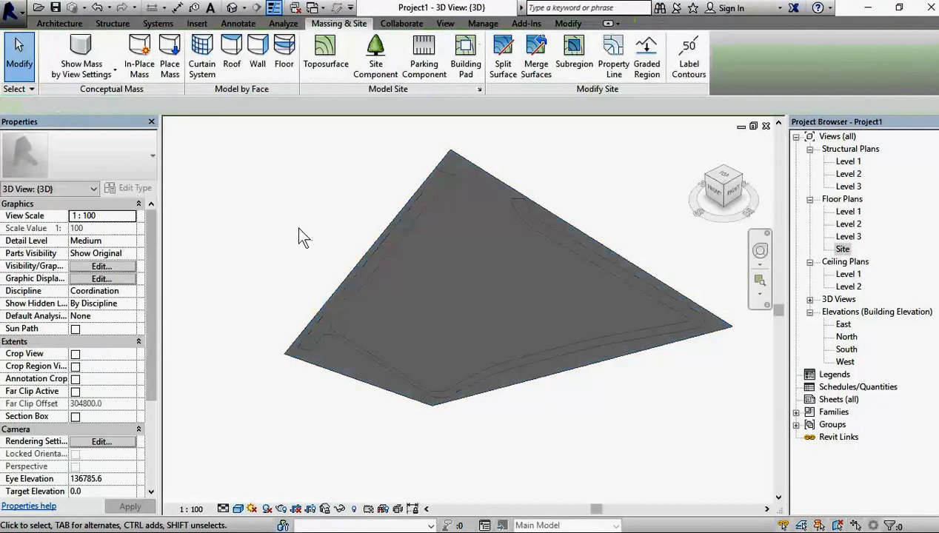
Step: Check the 3D view's phase and set the surrounding grass surface's Phase Created to New Construction
{"action": "scroll", "coordinate": [515, 250], "scroll_direction": "down", "scroll_amount": 1}
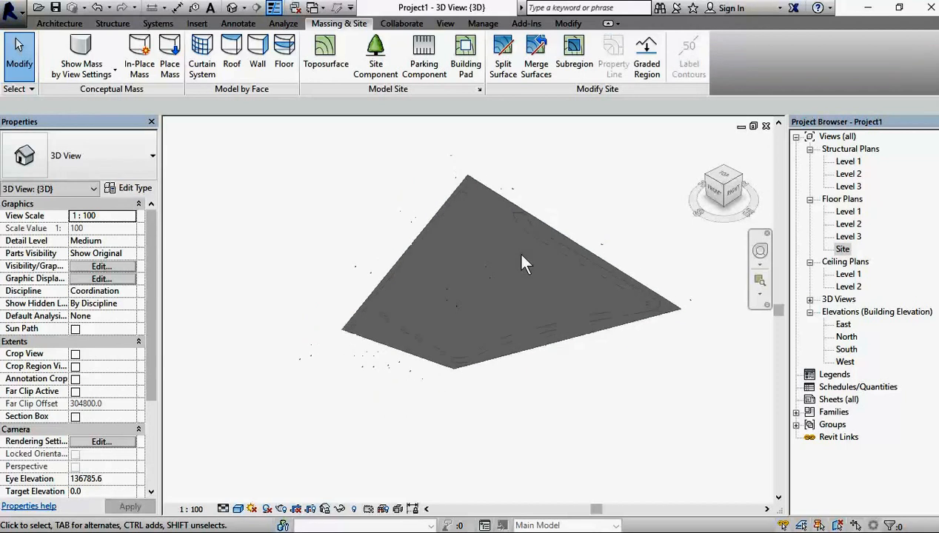
{"action": "scroll", "coordinate": [503, 365], "scroll_direction": "up", "scroll_amount": 1}
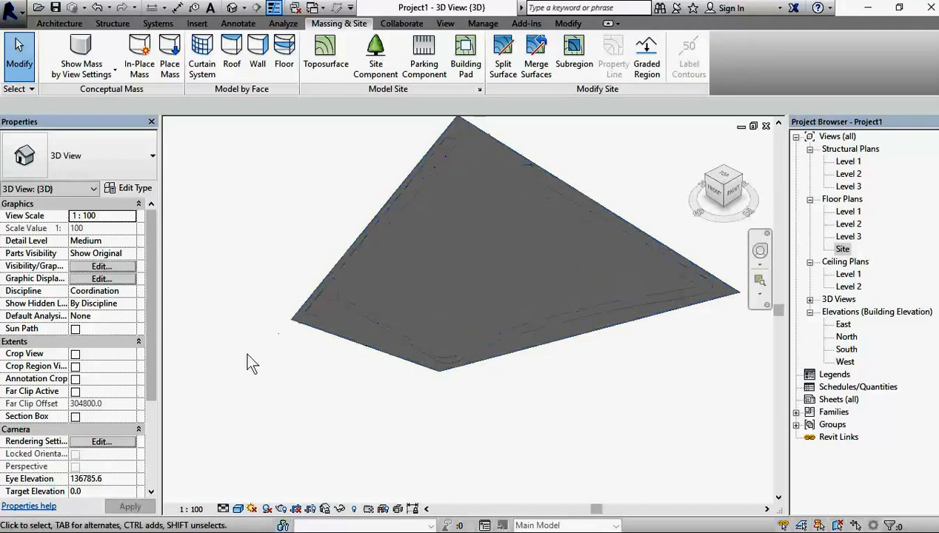
{"action": "left_click_drag", "start_coordinate": [150, 379], "coordinate": [147, 474]}
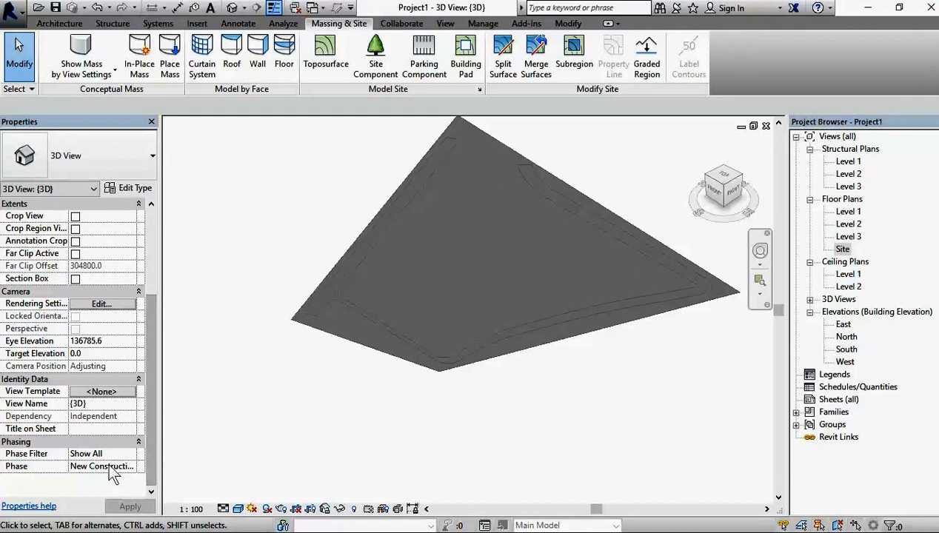
{"action": "left_click", "coordinate": [314, 295]}
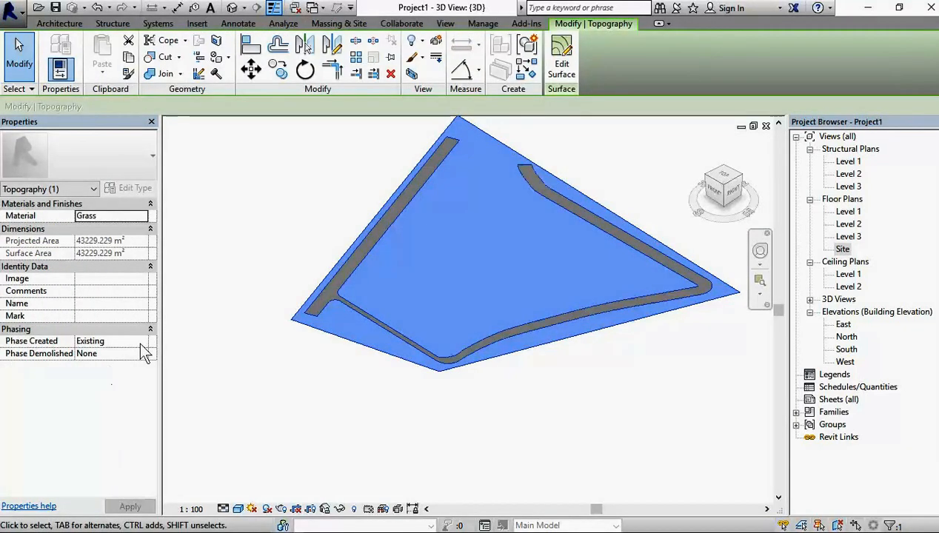
{"action": "left_click", "coordinate": [141, 341]}
{"action": "left_click", "coordinate": [117, 359]}
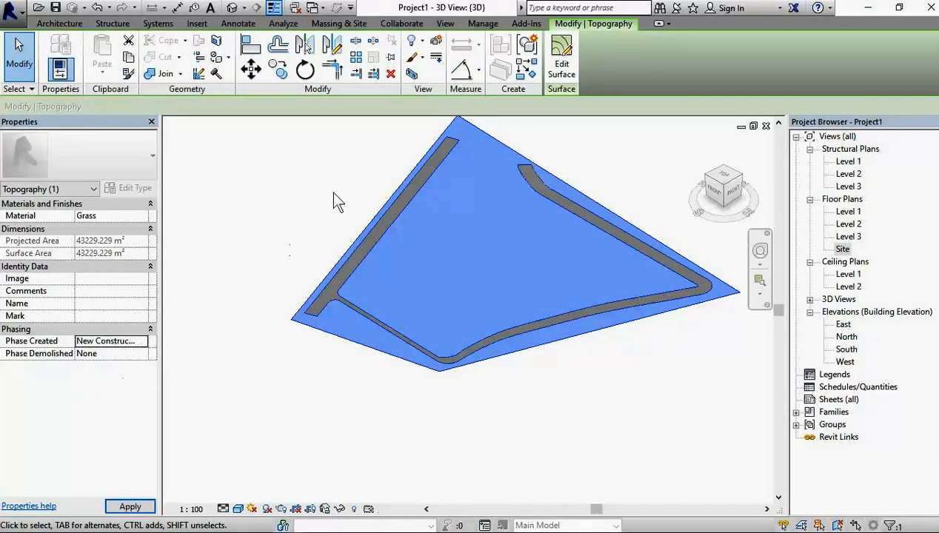
{"action": "left_click", "coordinate": [266, 343]}
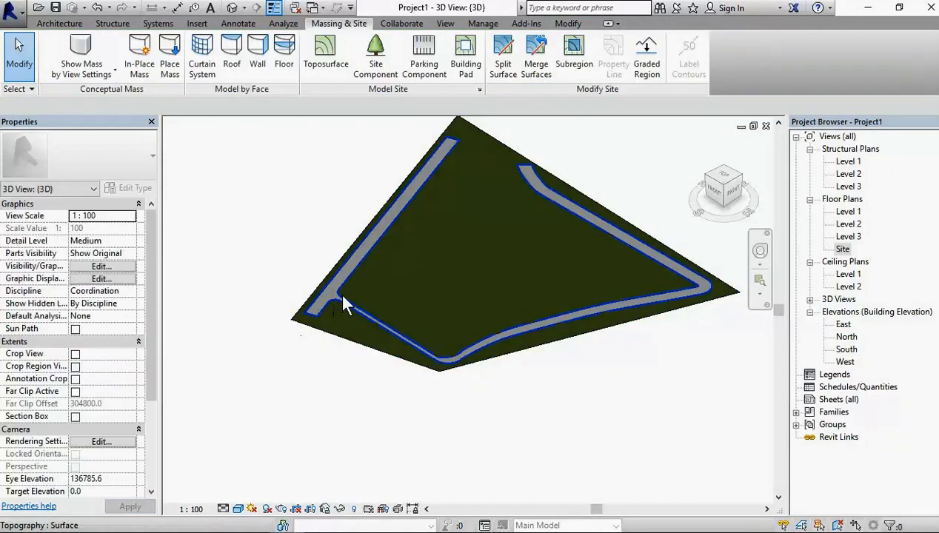
Step: Set the asphalt road surface's Phase Created to New Construction
{"action": "left_click", "coordinate": [308, 322]}
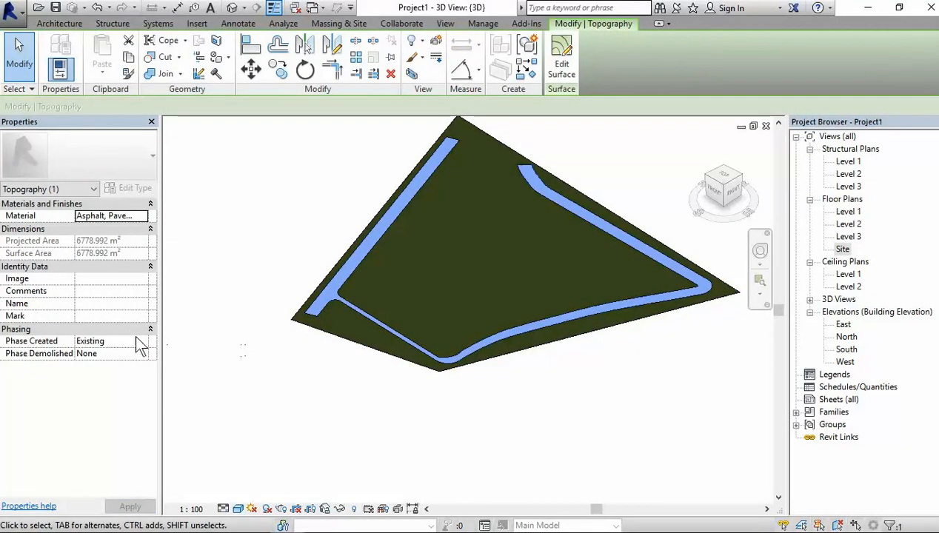
{"action": "left_click", "coordinate": [146, 344]}
{"action": "left_click", "coordinate": [122, 362]}
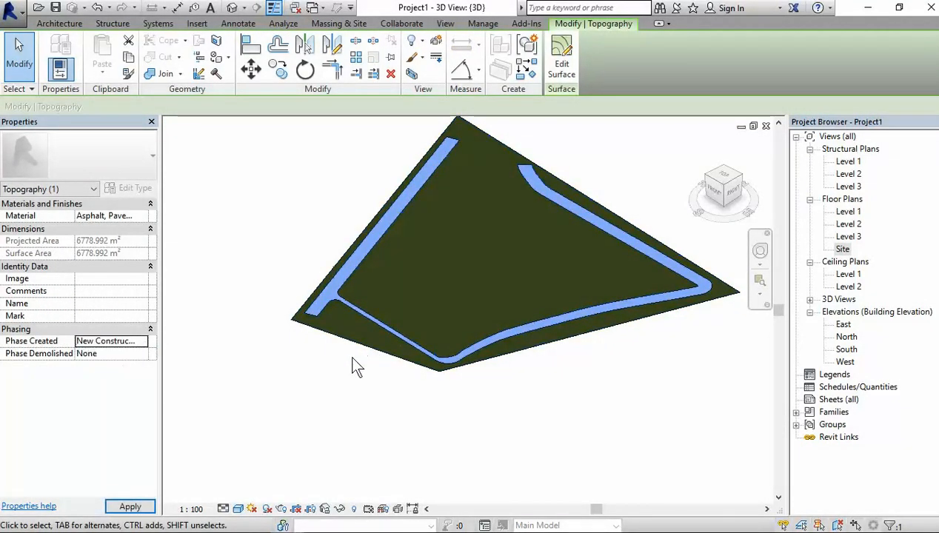
{"action": "left_click", "coordinate": [331, 390]}
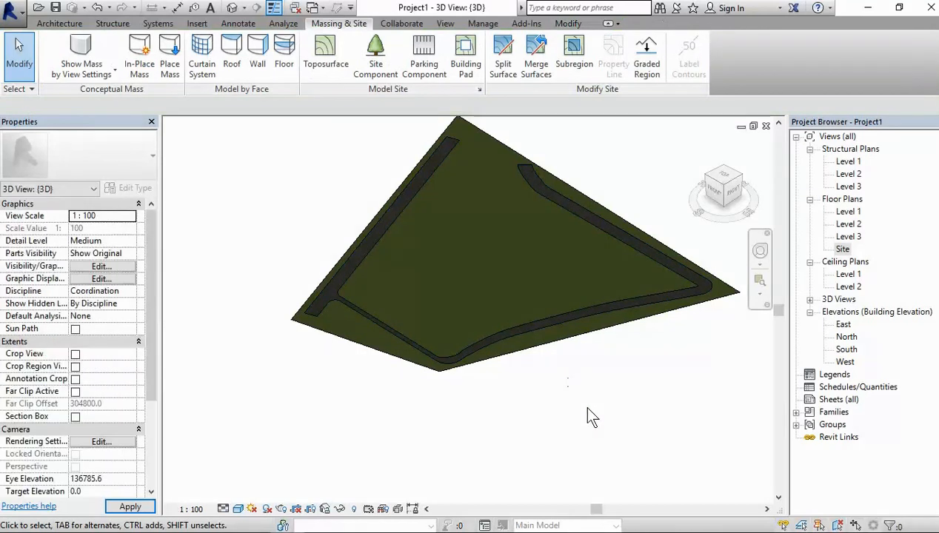
Step: Start saving the project and enter Site Concept_Begin as its file name
{"action": "middle_click_drag", "start_coordinate": [598, 426], "coordinate": [492, 373], "text": "shift"}
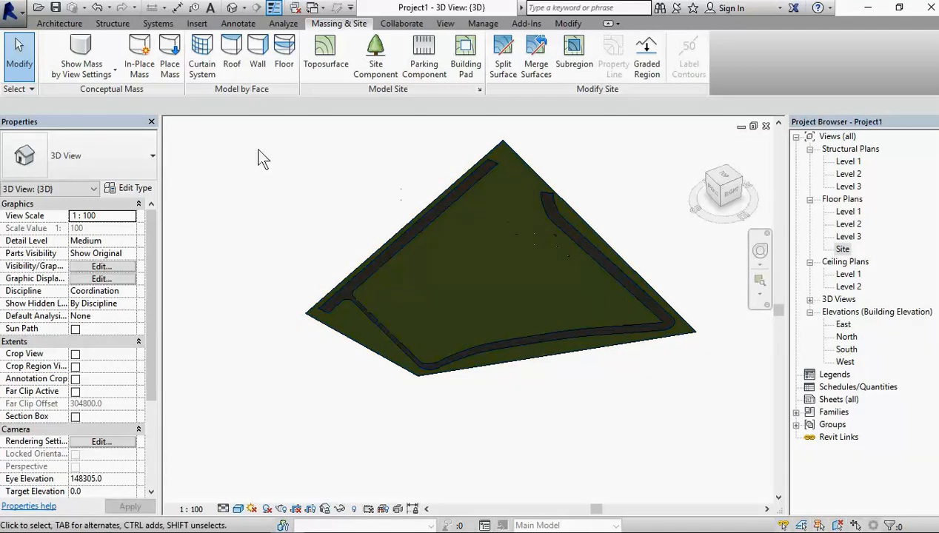
{"action": "left_click", "coordinate": [56, 10]}
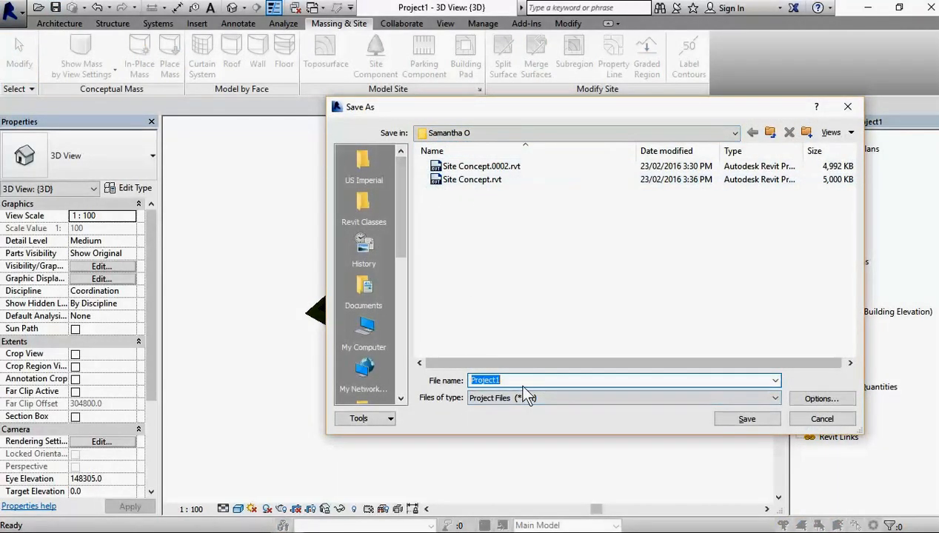
{"action": "type", "text": "Si"}
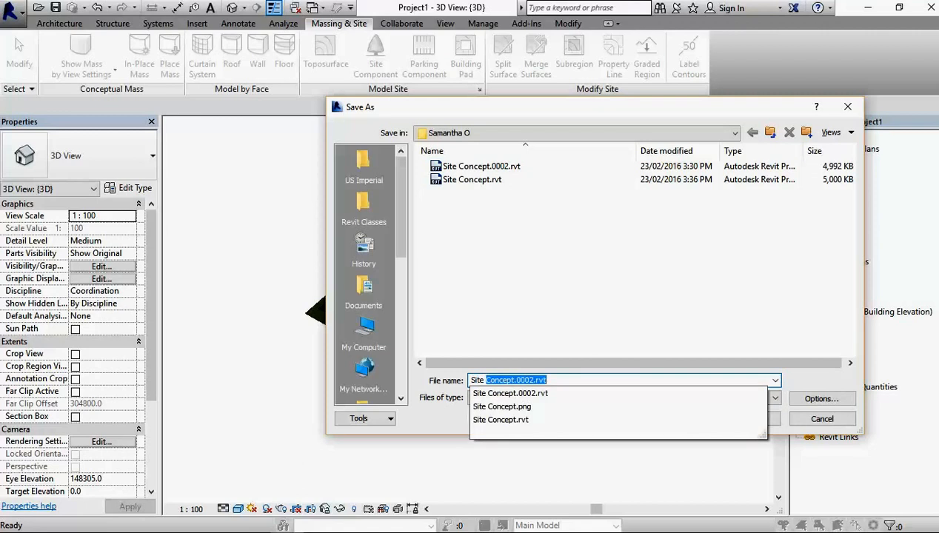
{"action": "type", "text": "te Concept_"}
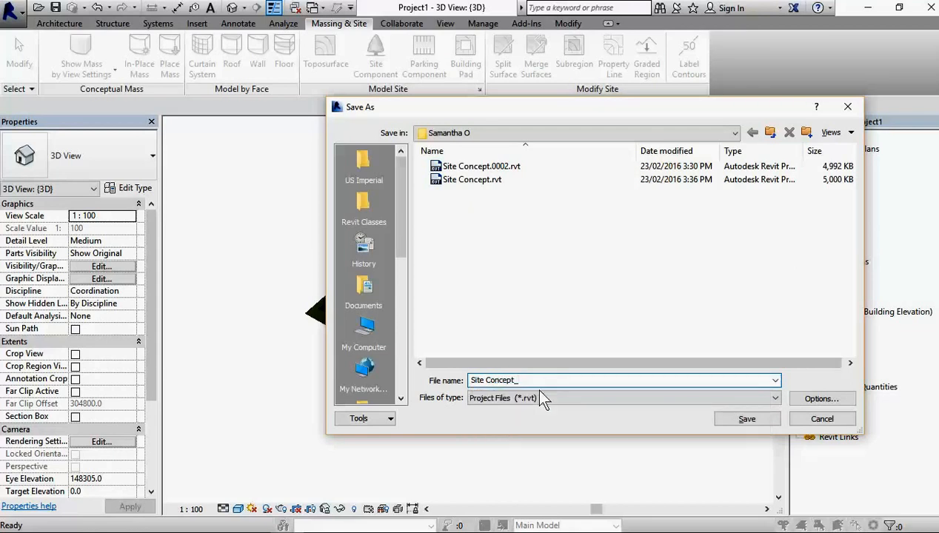
{"action": "type", "text": "Begin"}
Step: Set the maximum backups to 1 in the file save options and save the project file
{"action": "left_click", "coordinate": [808, 397]}
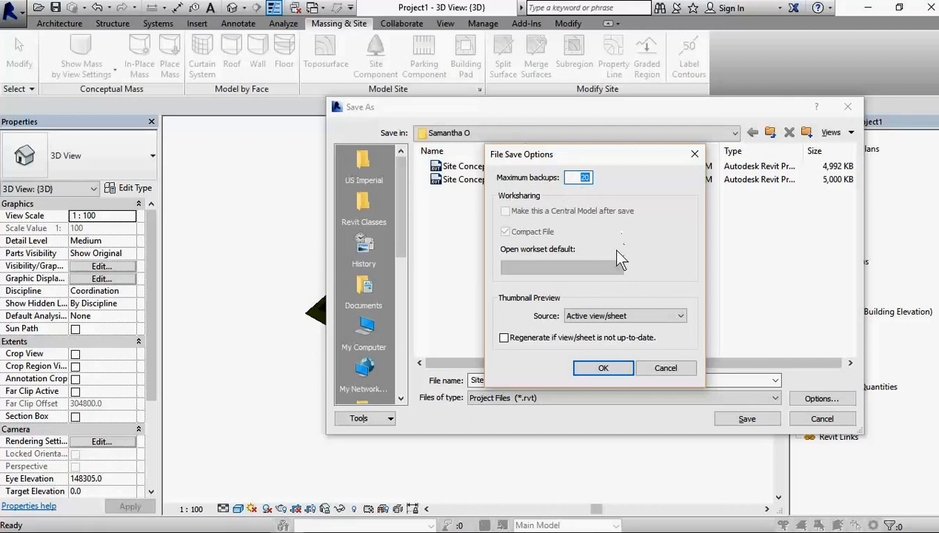
{"action": "type", "text": "1"}
{"action": "left_click", "coordinate": [601, 370]}
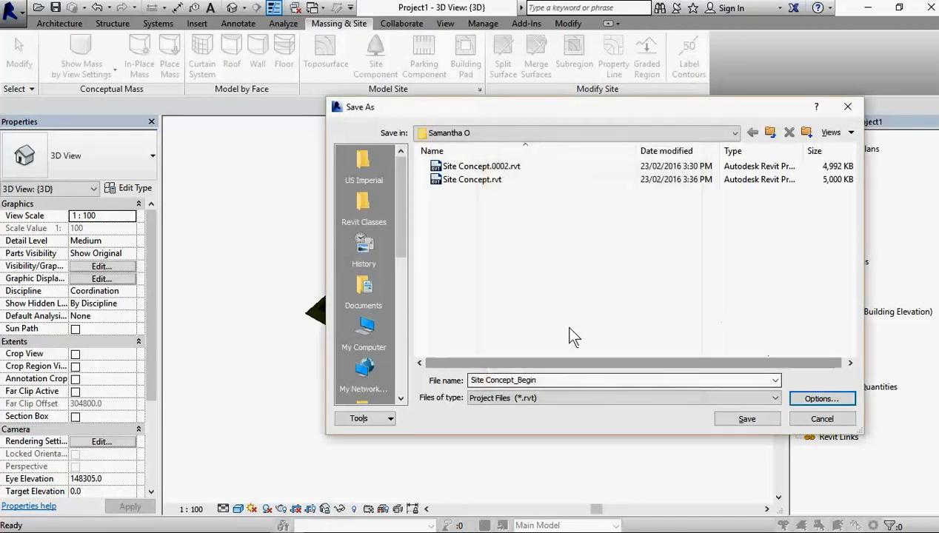
{"action": "left_click", "coordinate": [726, 421]}
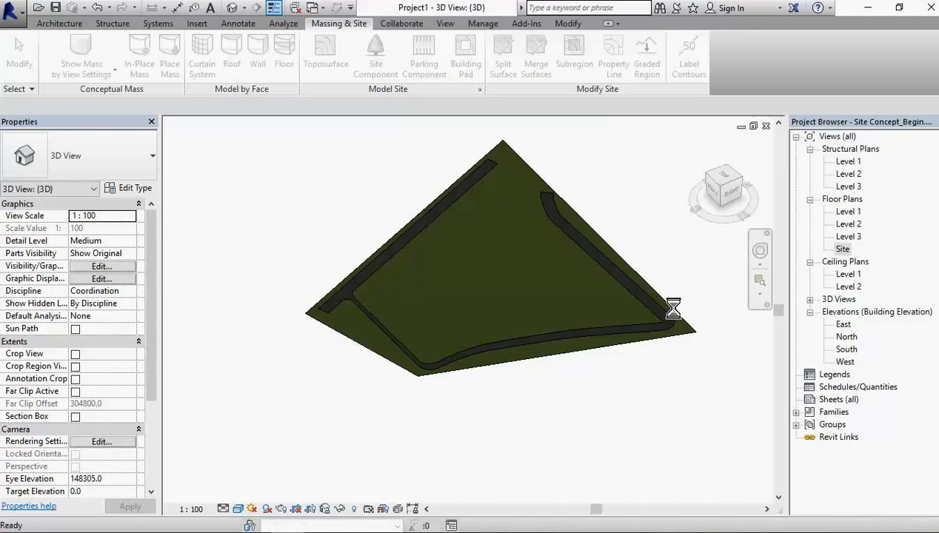
{"action": "mouse_move", "coordinate": [775, 530]}
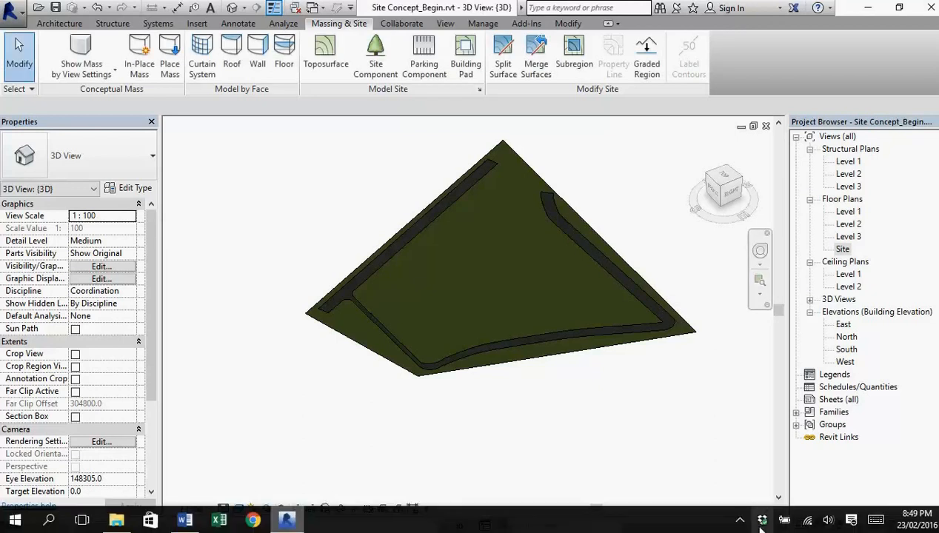